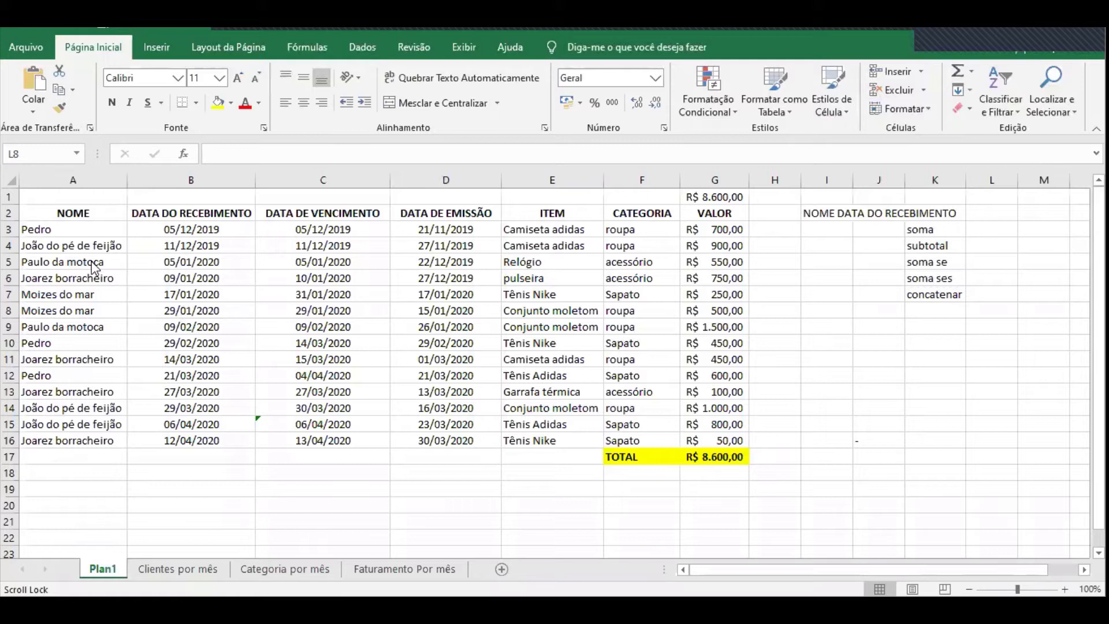
# Examine the sales table on Plan1, covering its client names, dates, items, categories, values and total
pyautogui.click(79, 254)
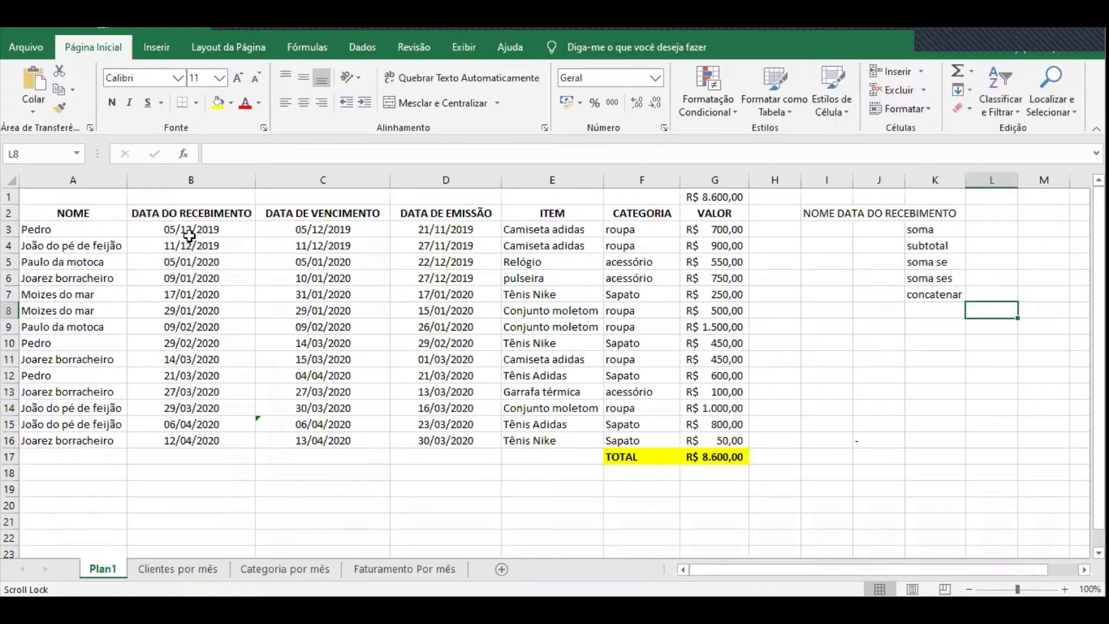
pyautogui.moveTo(165, 233); pyautogui.dragTo(523, 444)
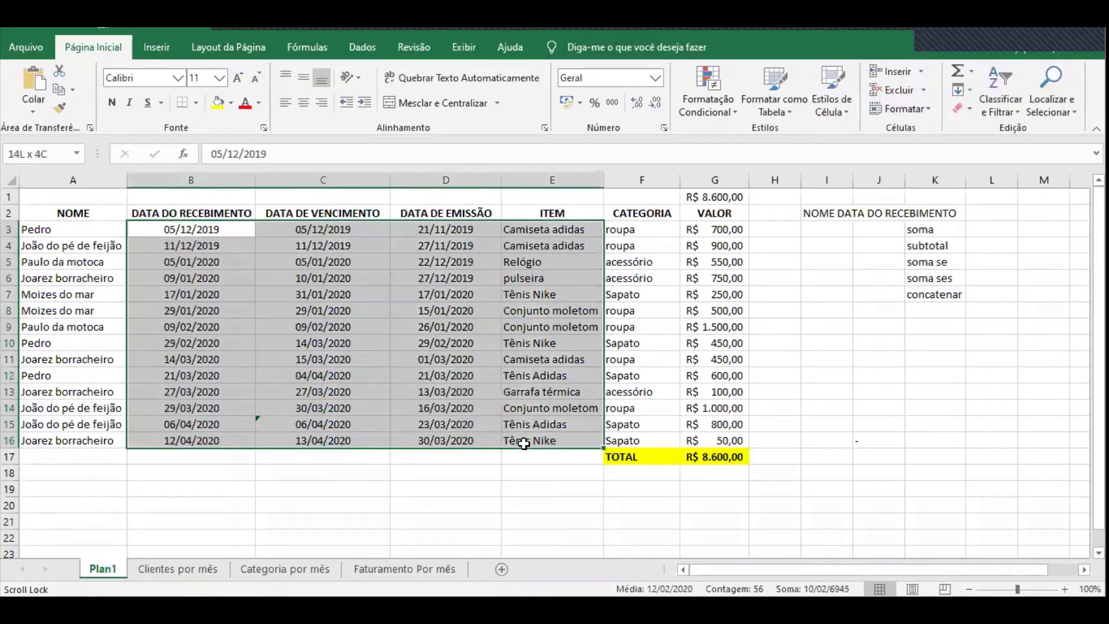
pyautogui.moveTo(641, 442); pyautogui.dragTo(182, 231)
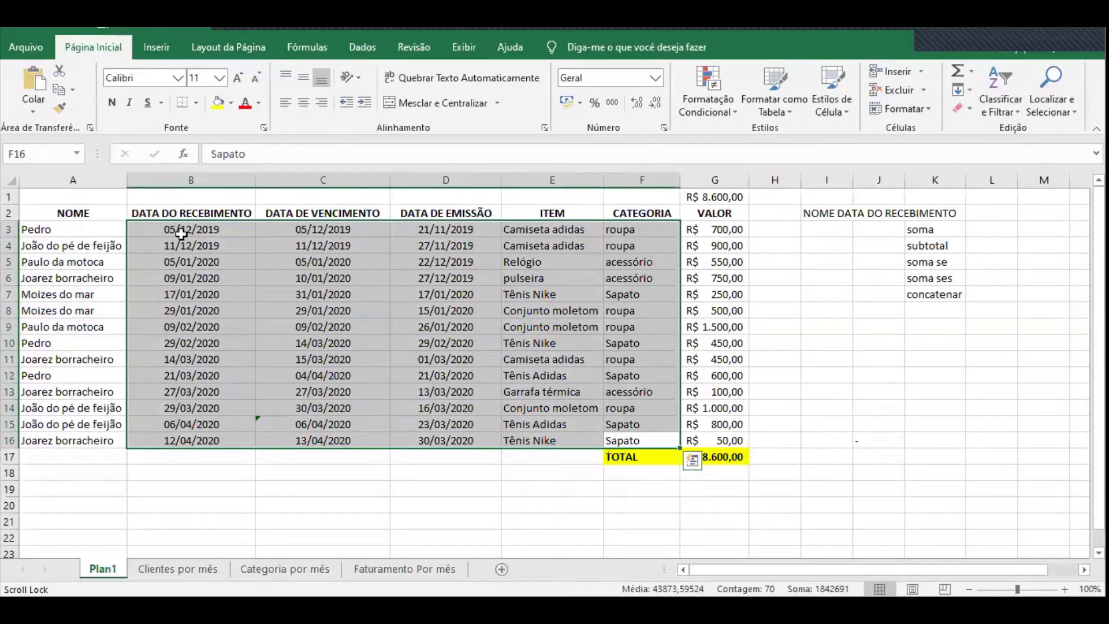
pyautogui.click(538, 376)
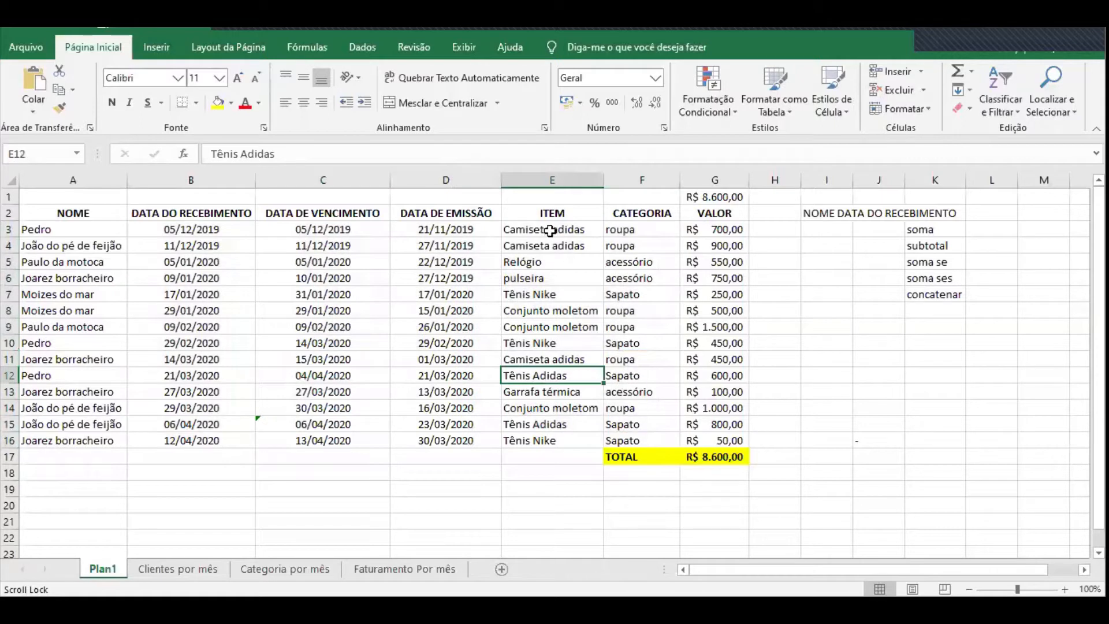
pyautogui.moveTo(433, 231); pyautogui.dragTo(271, 441)
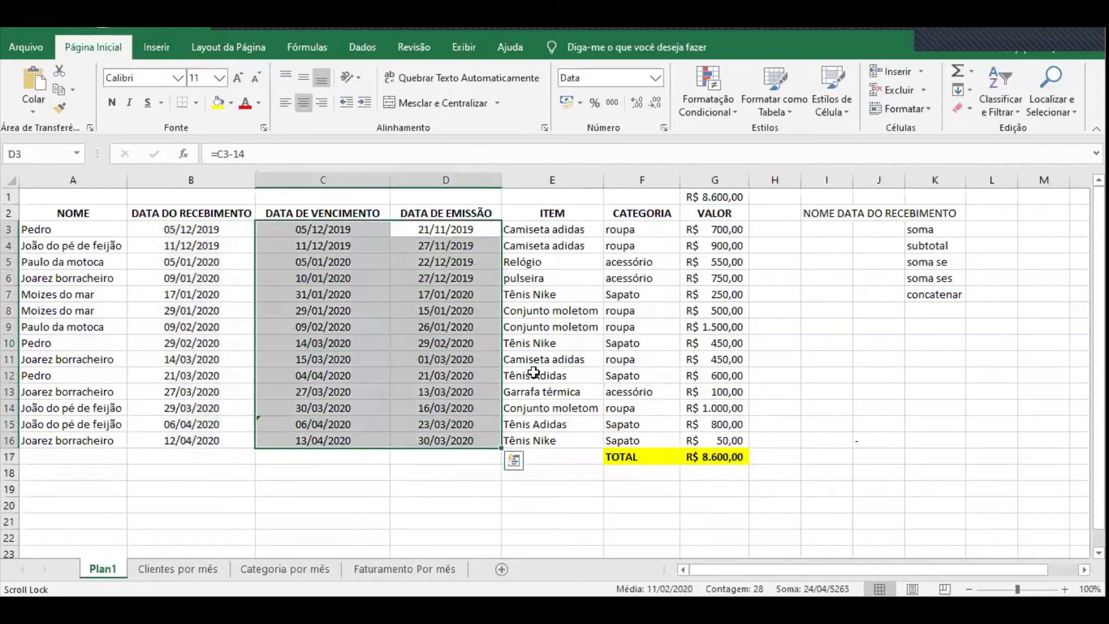
pyautogui.moveTo(595, 349); pyautogui.dragTo(604, 375)
pyautogui.click(635, 362)
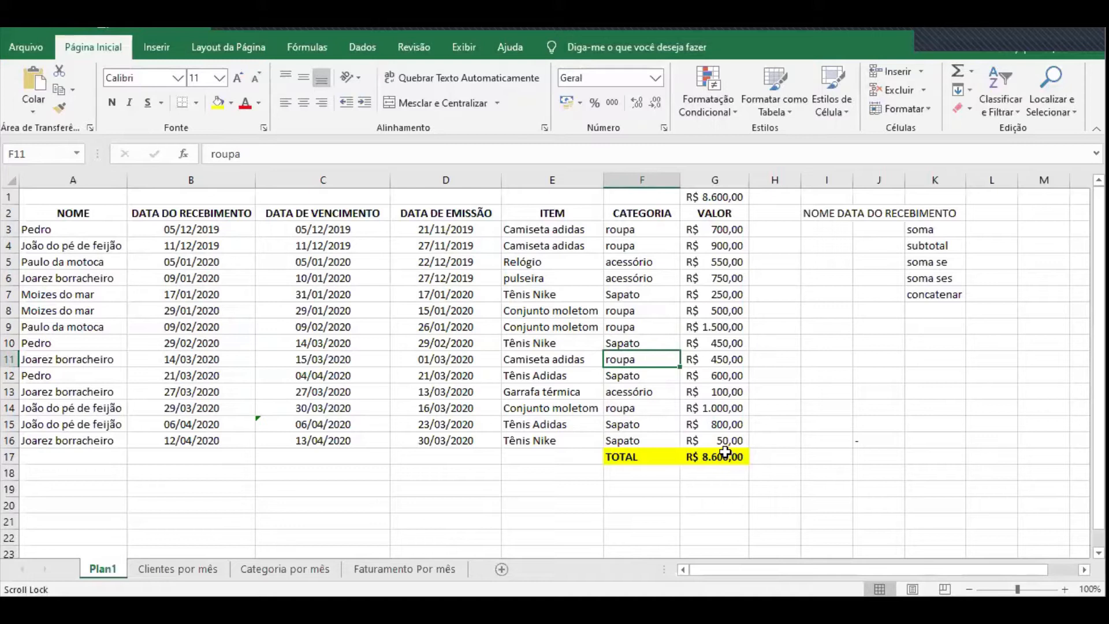
pyautogui.moveTo(65, 215)
pyautogui.mouseDown()
pyautogui.moveTo(700, 213)
pyautogui.moveTo(714, 329)
pyautogui.moveTo(716, 214)
pyautogui.moveTo(729, 449)
pyautogui.mouseUp()
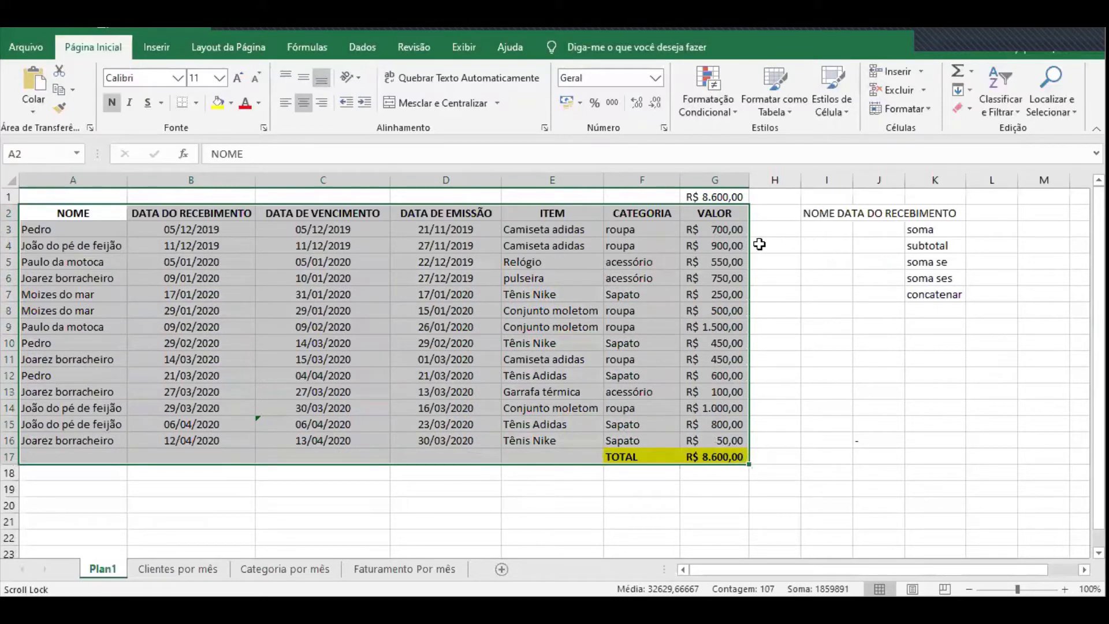
pyautogui.click(709, 241)
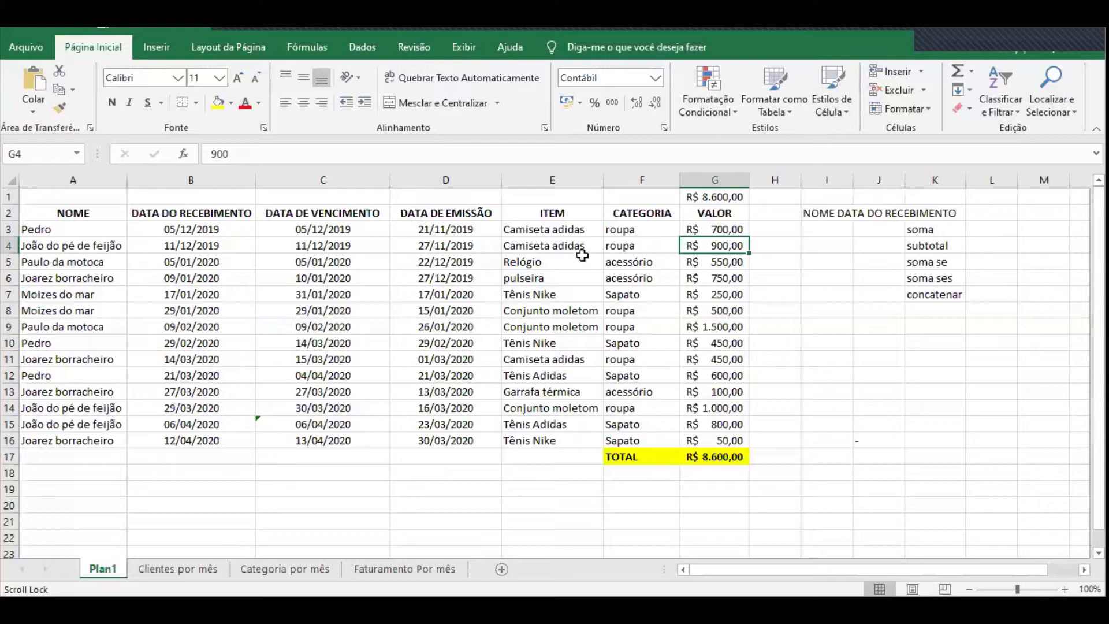
# Ignore the inconsistent formula error flagged on the due date in cell C15
pyautogui.click(275, 421)
pyautogui.click(236, 424)
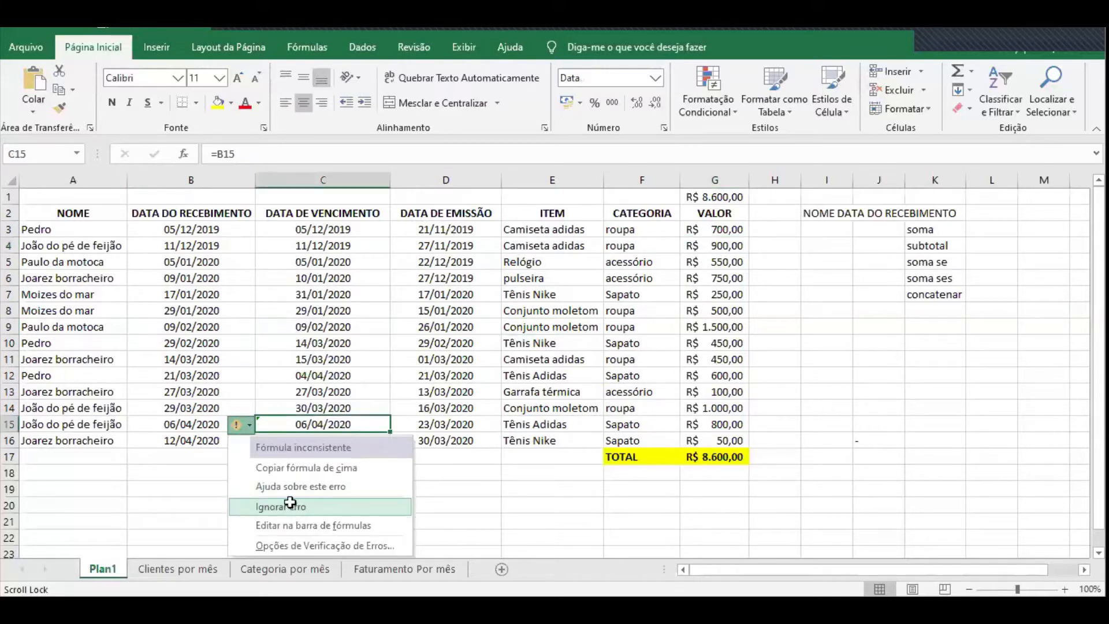
pyautogui.click(291, 503)
pyautogui.click(692, 359)
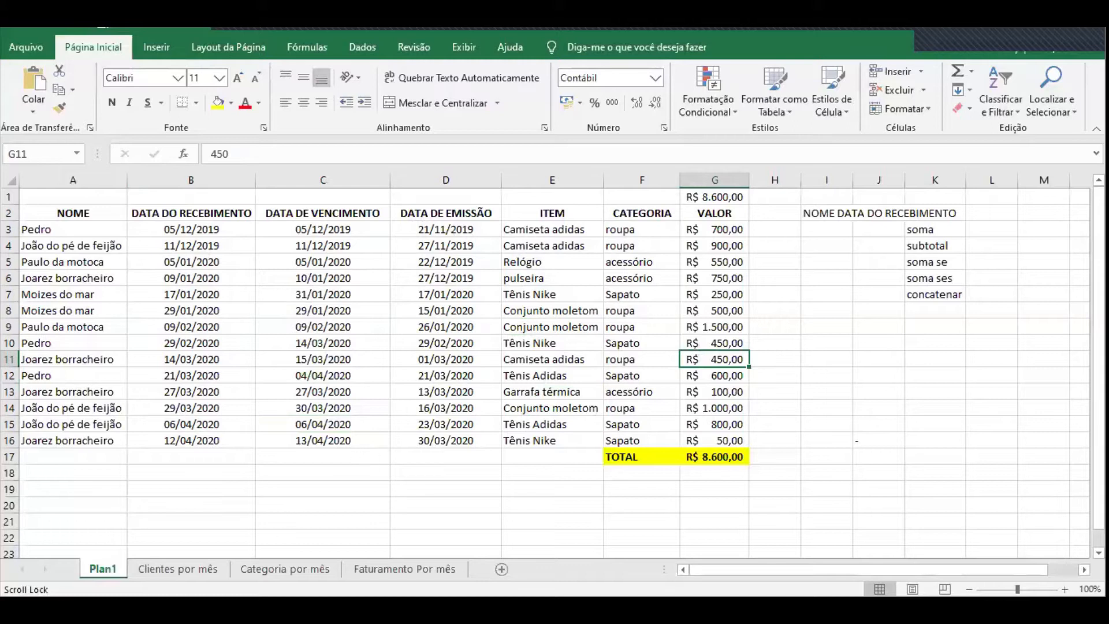
# On the Faturamento Por mês sheet, fill the Receita label in A2 down through A12
pyautogui.click(178, 569)
pyautogui.click(284, 569)
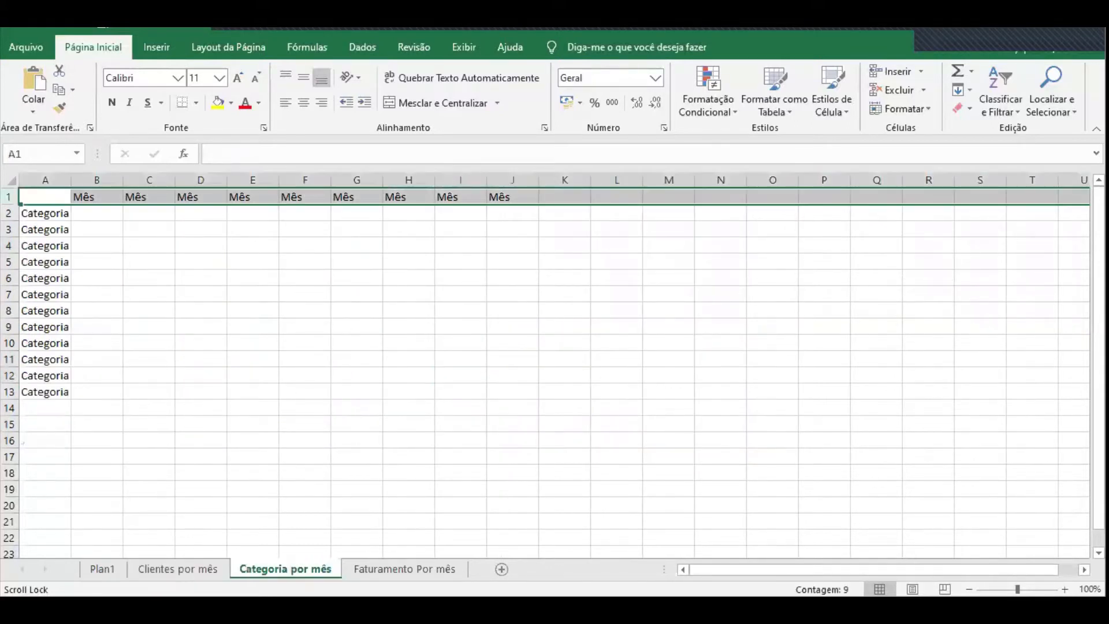
pyautogui.click(404, 568)
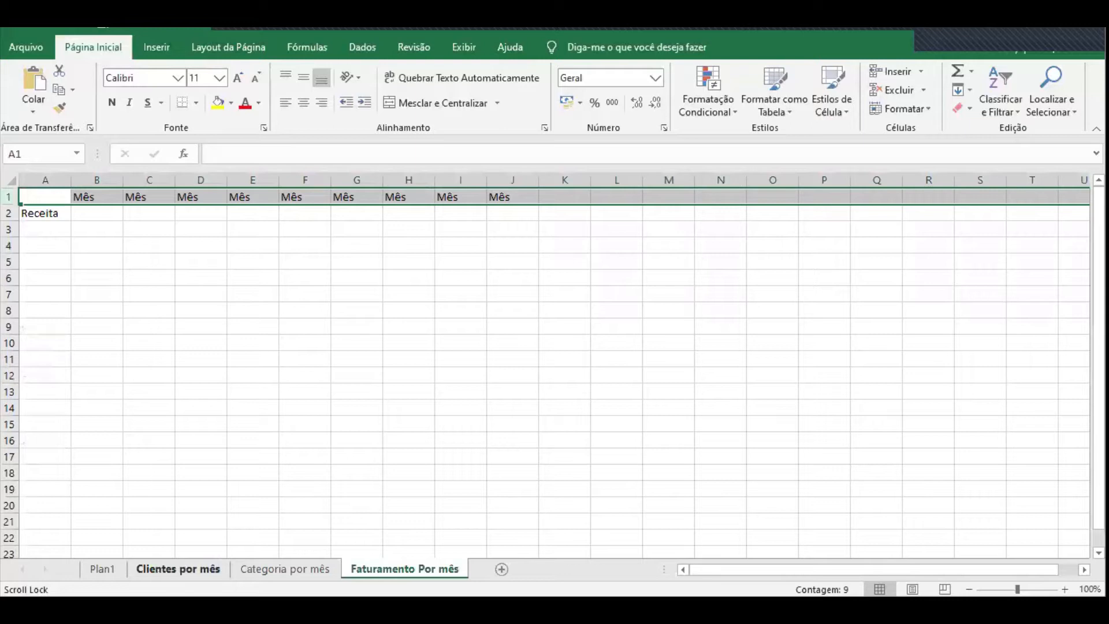
pyautogui.moveTo(131, 520); pyautogui.dragTo(130, 503)
pyautogui.click(48, 216)
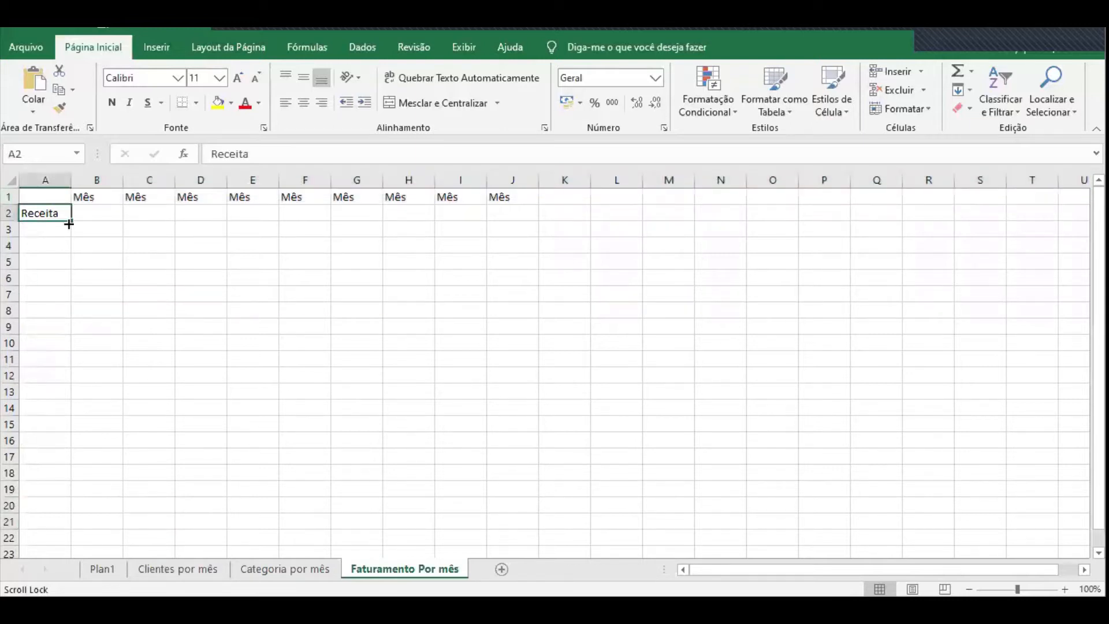
pyautogui.moveTo(71, 220); pyautogui.dragTo(73, 383)
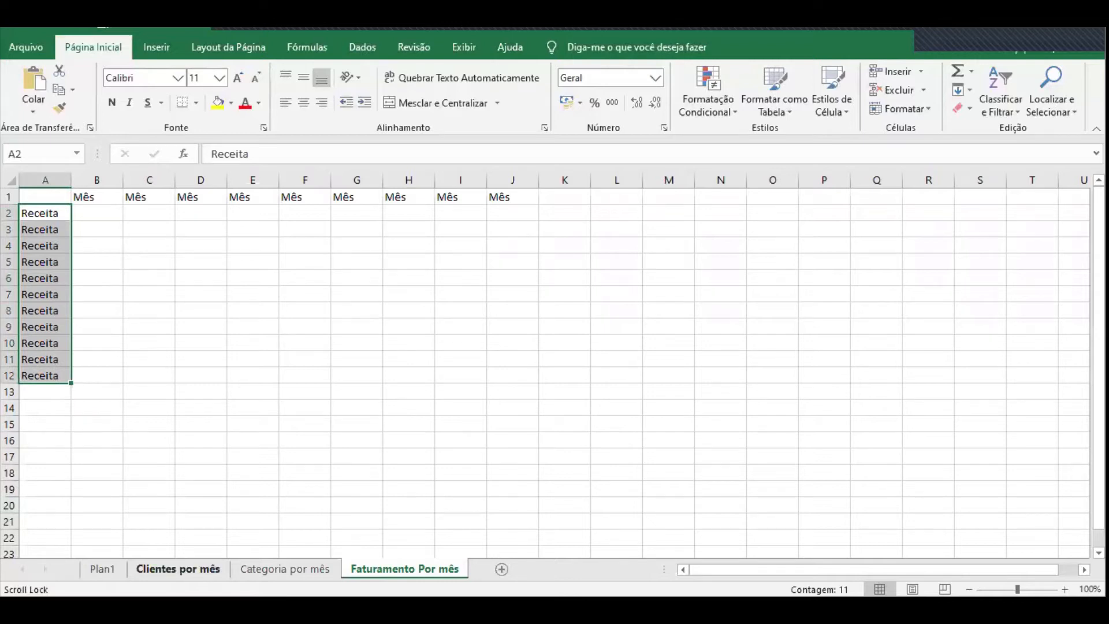
pyautogui.click(177, 569)
pyautogui.moveTo(178, 568); pyautogui.dragTo(93, 569)
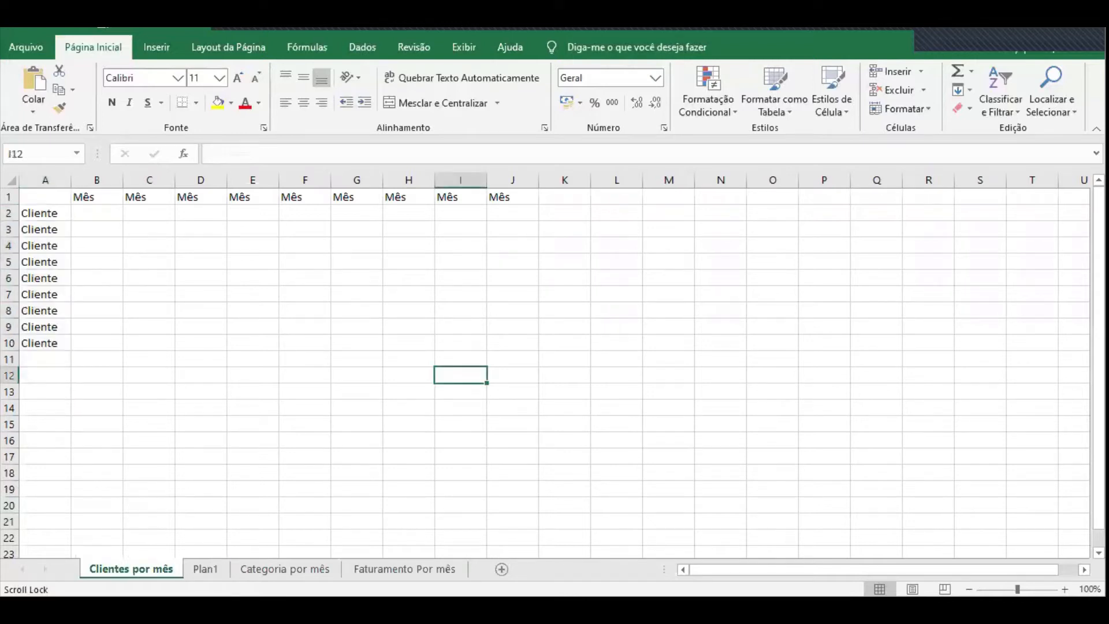
pyautogui.click(205, 569)
pyautogui.moveTo(205, 569); pyautogui.dragTo(92, 568)
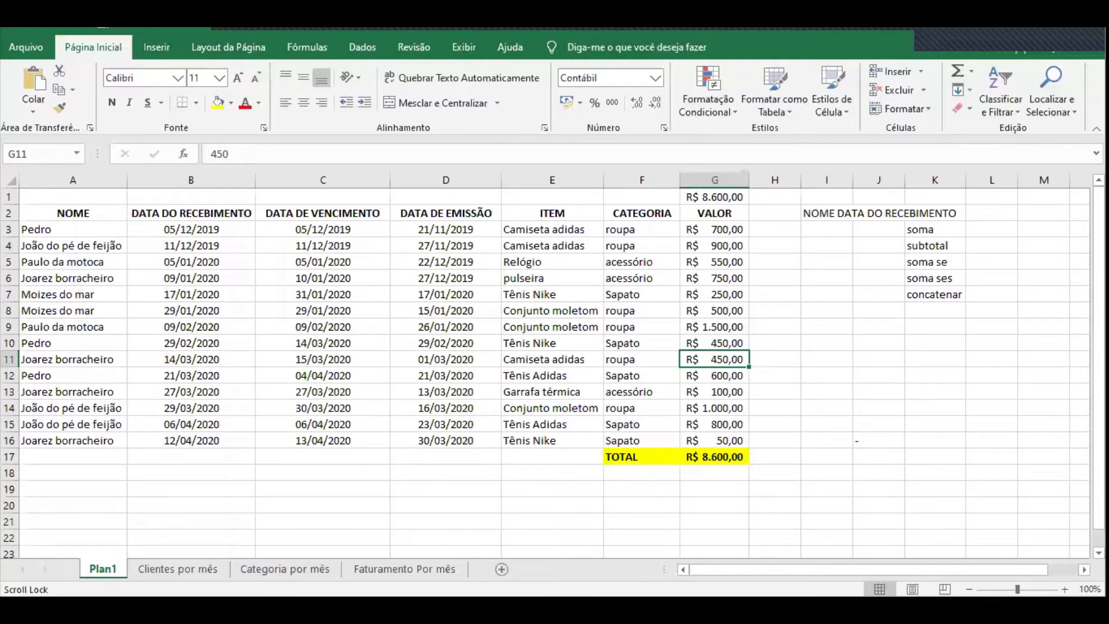
# Review the Categoria, Faturamento and Clientes por mês sheets, plus the list of functions in K3:K7 on Plan1
pyautogui.click(284, 568)
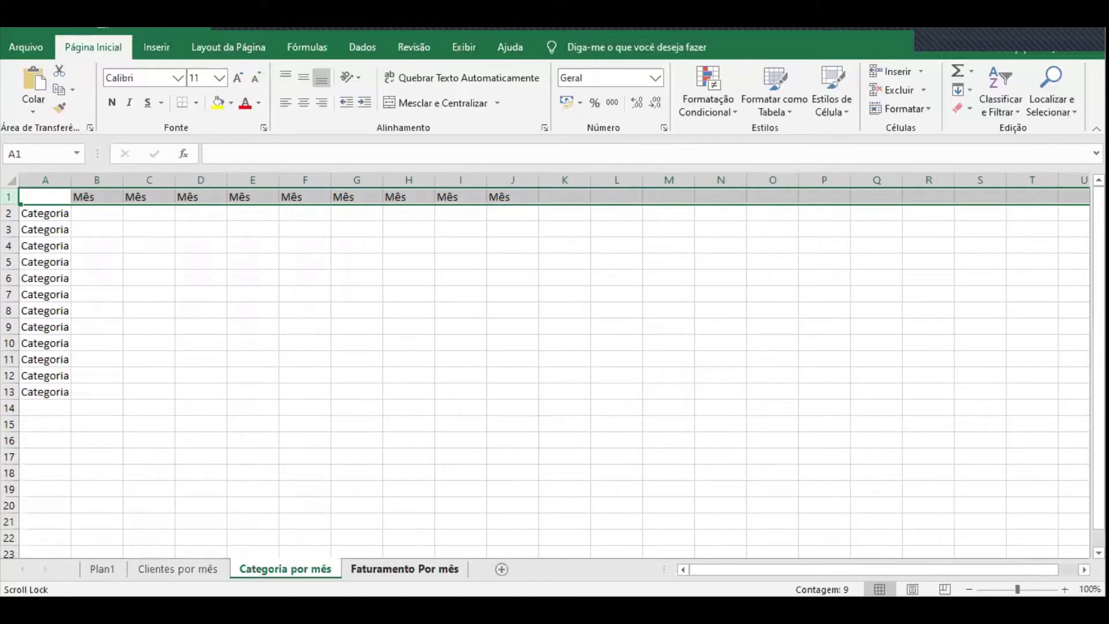
pyautogui.click(404, 568)
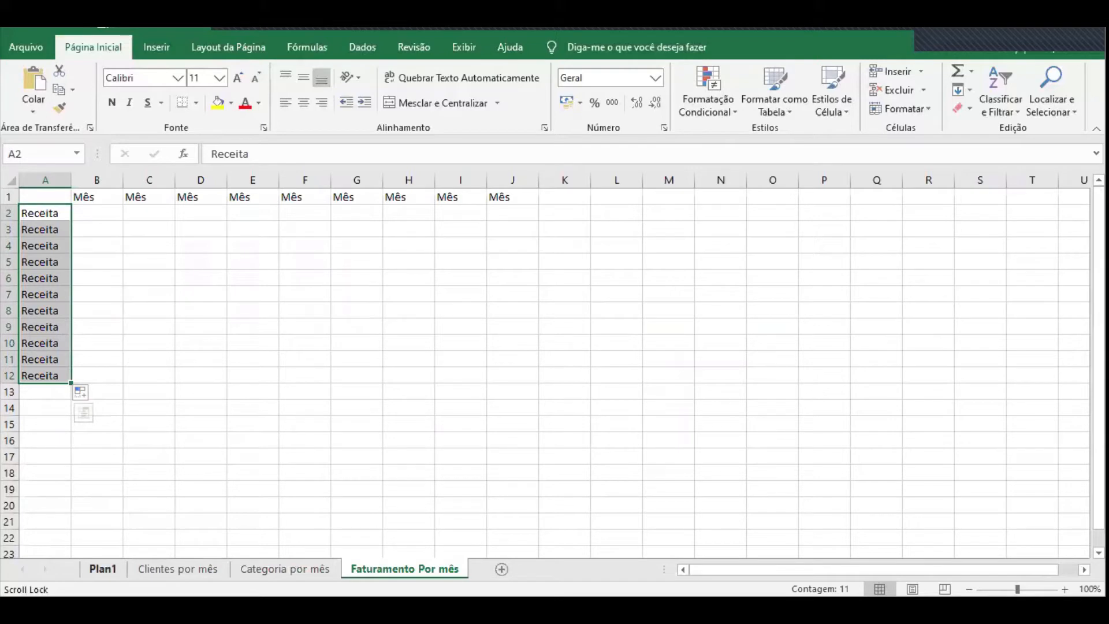
pyautogui.click(178, 569)
pyautogui.click(285, 569)
pyautogui.click(404, 569)
pyautogui.click(102, 569)
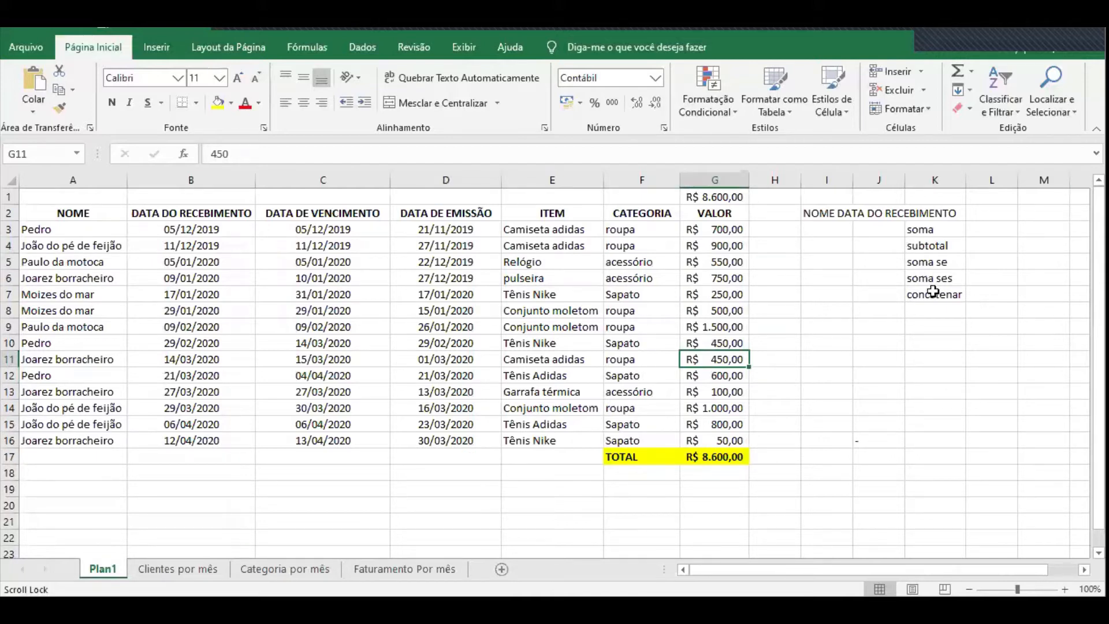
pyautogui.moveTo(933, 292); pyautogui.dragTo(915, 234)
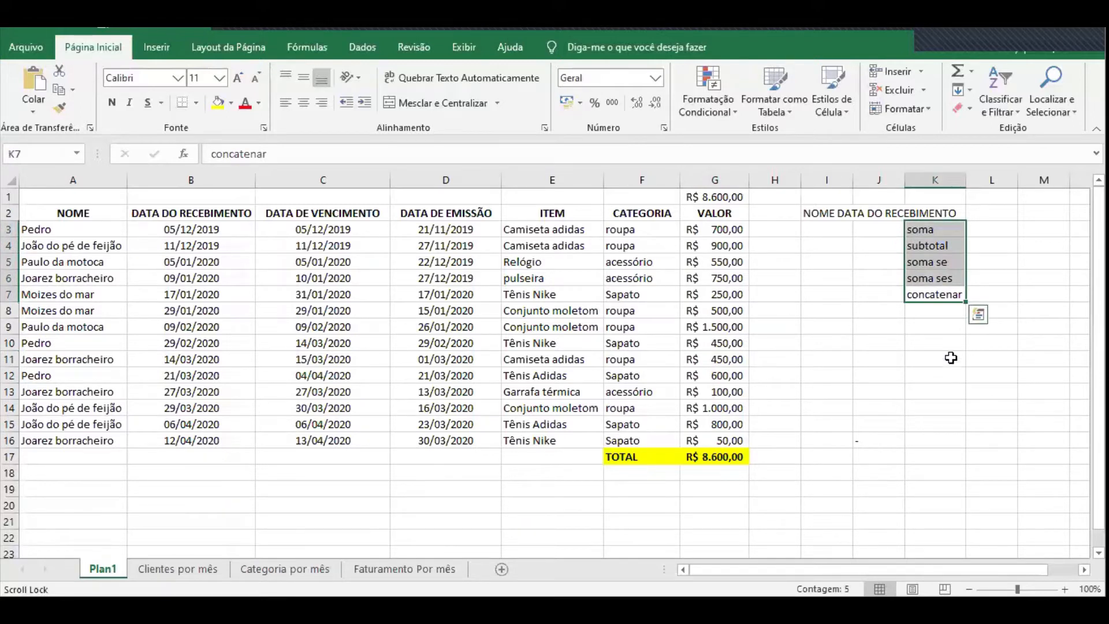
pyautogui.click(919, 321)
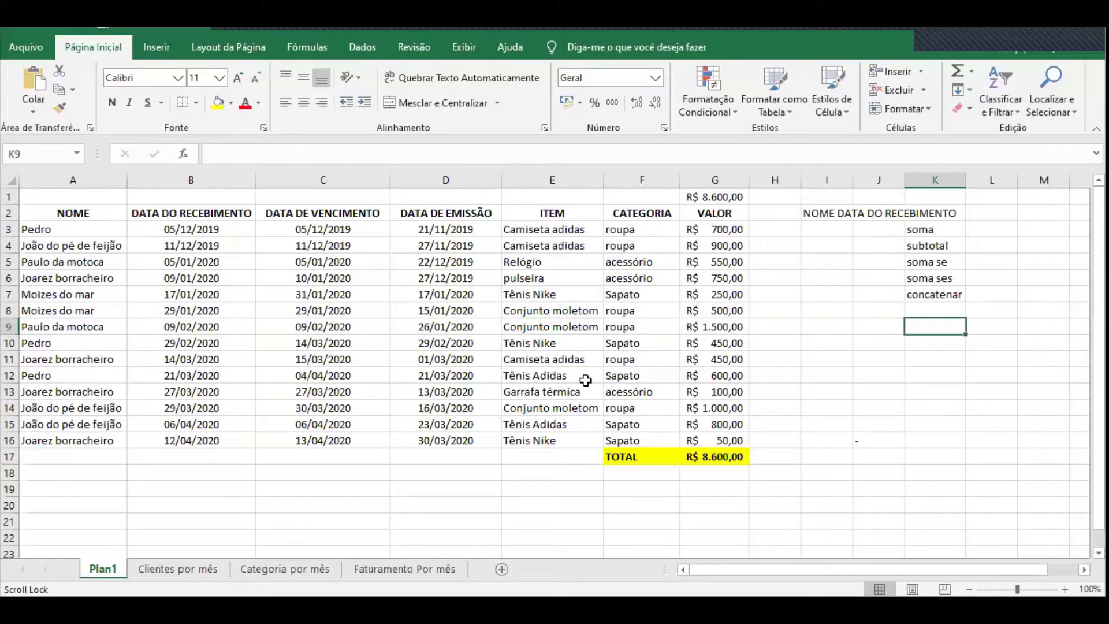
pyautogui.click(883, 440)
pyautogui.click(800, 456)
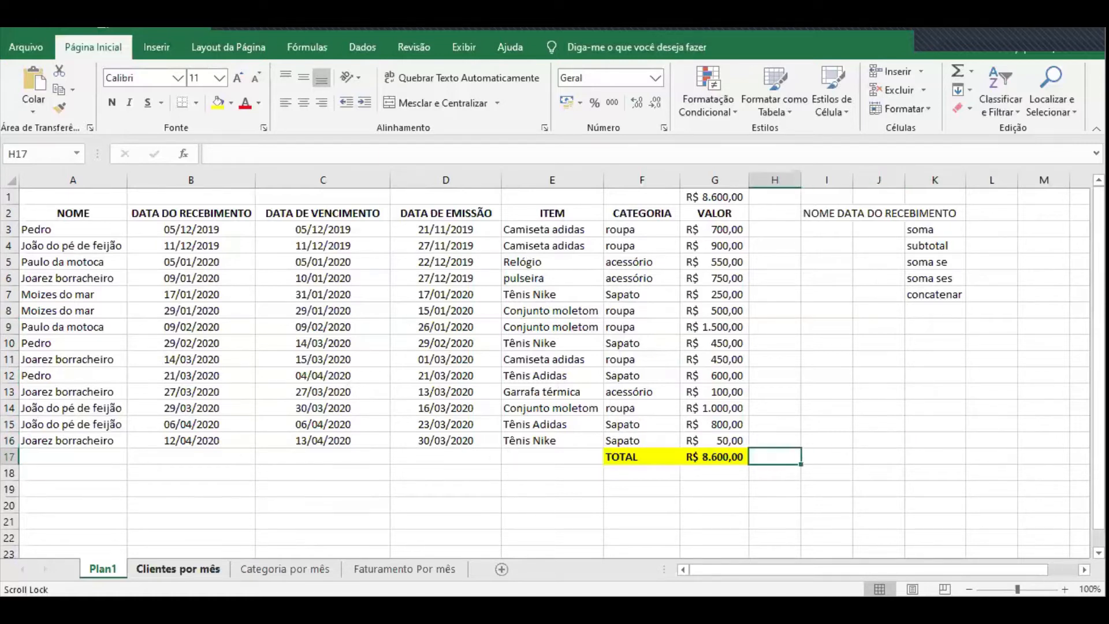
# Examine the client rows and month headers on Clientes por mês against the sales records on Plan1
pyautogui.click(174, 568)
pyautogui.moveTo(38, 214); pyautogui.dragTo(47, 341)
pyautogui.moveTo(86, 255); pyautogui.dragTo(460, 212)
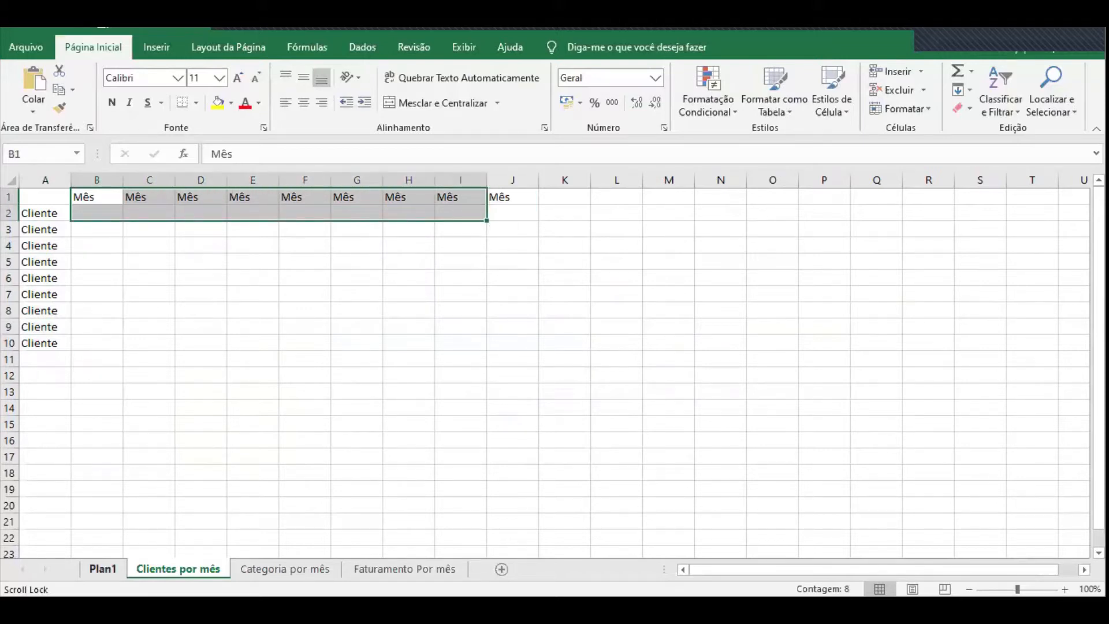
pyautogui.click(104, 568)
pyautogui.click(144, 563)
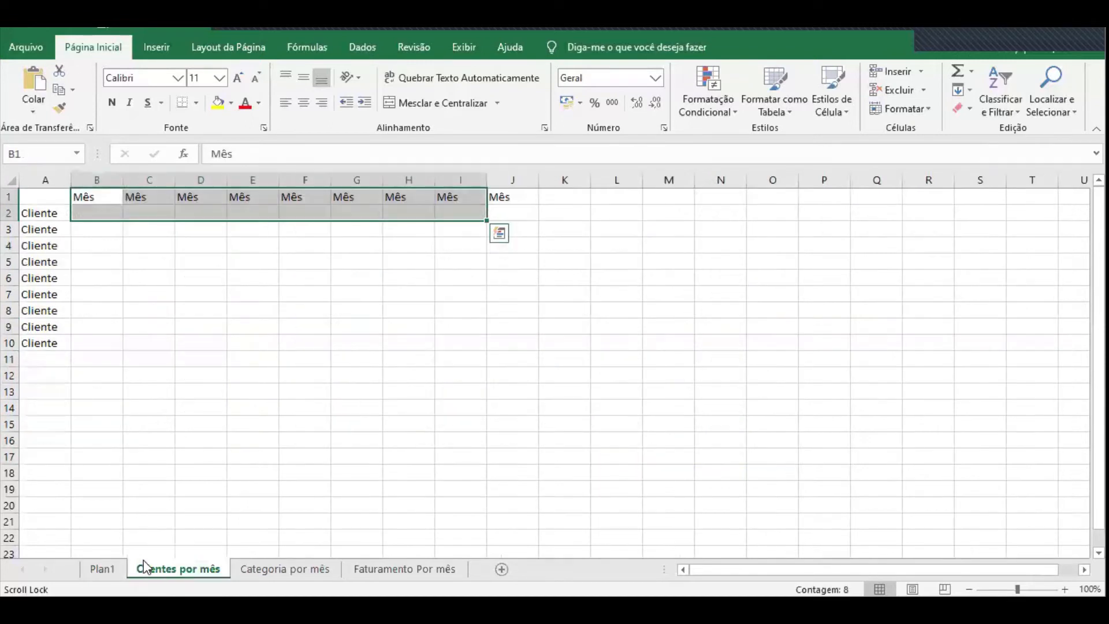
pyautogui.click(104, 569)
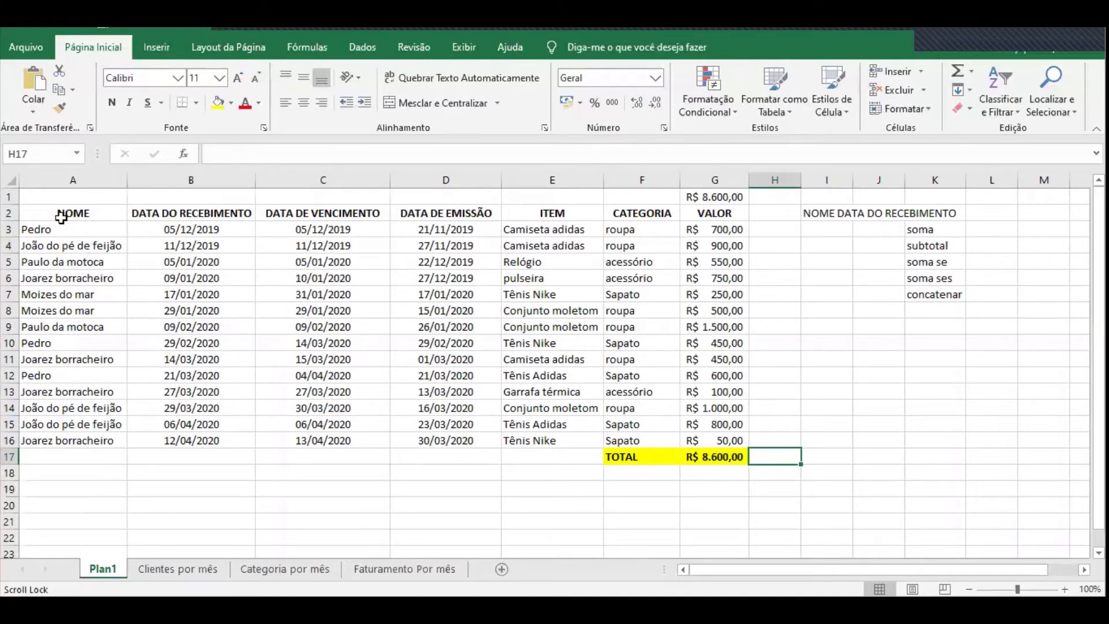
pyautogui.moveTo(25, 229); pyautogui.dragTo(649, 429)
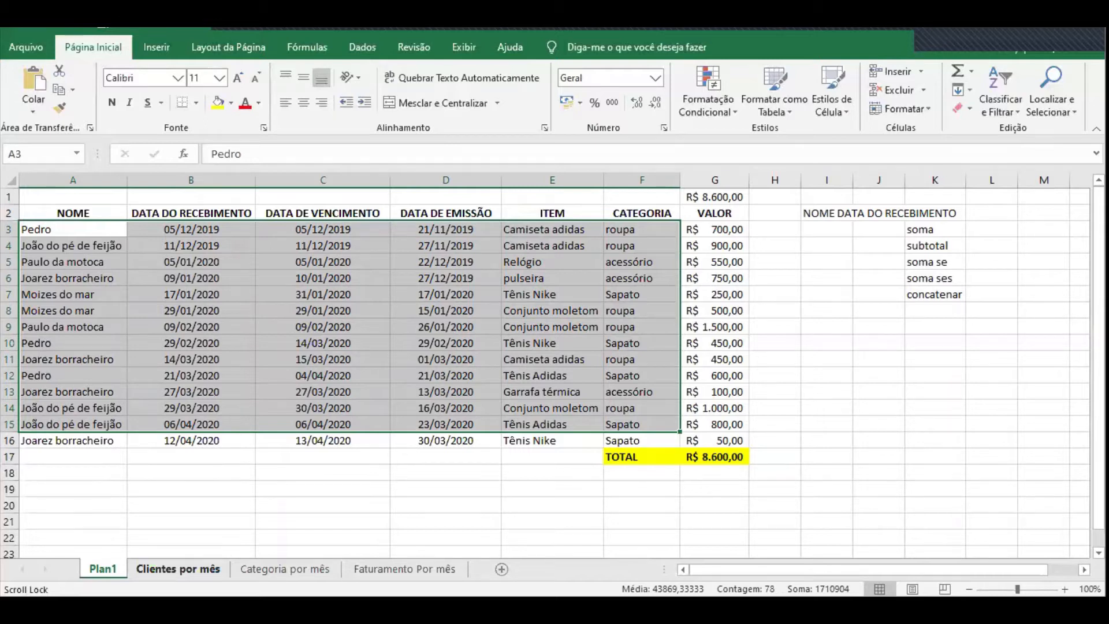
pyautogui.hotkey('ctrl', 'pagedown')
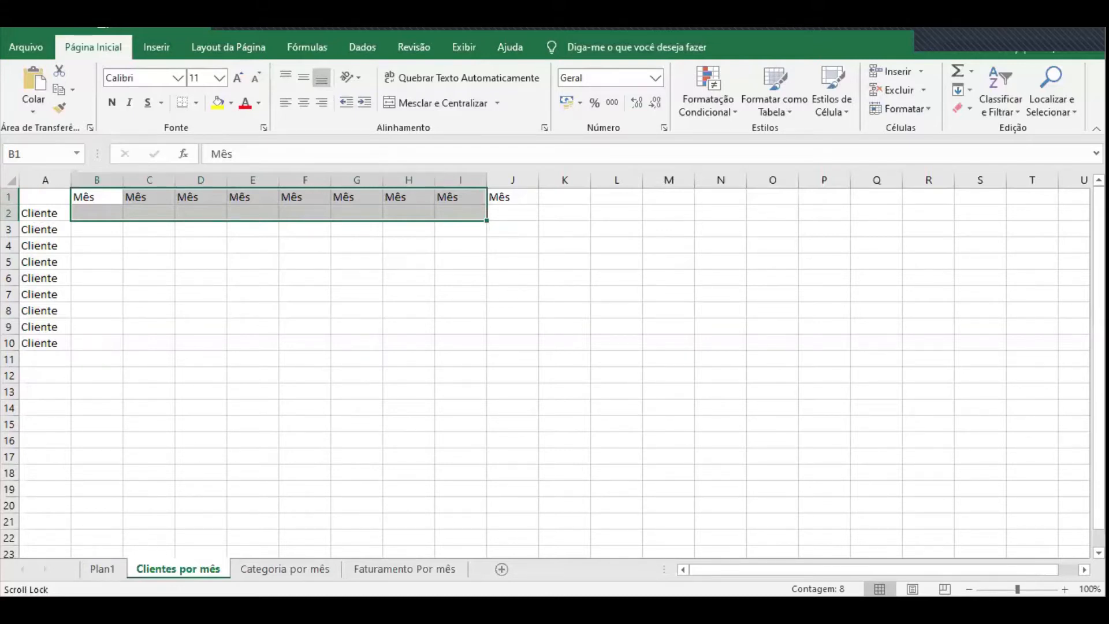
pyautogui.click(102, 569)
# Compare the NOME column on Plan1 with the Cliente placeholders in column A of Clientes por mês
pyautogui.click(290, 292)
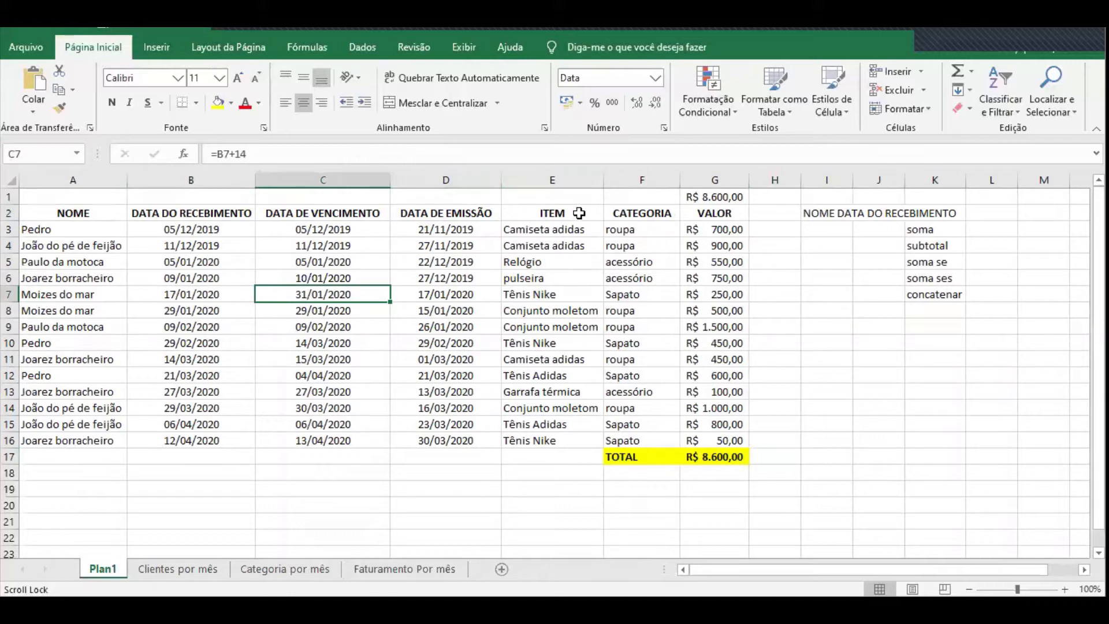
pyautogui.moveTo(642, 225); pyautogui.dragTo(578, 326)
pyautogui.click(328, 346)
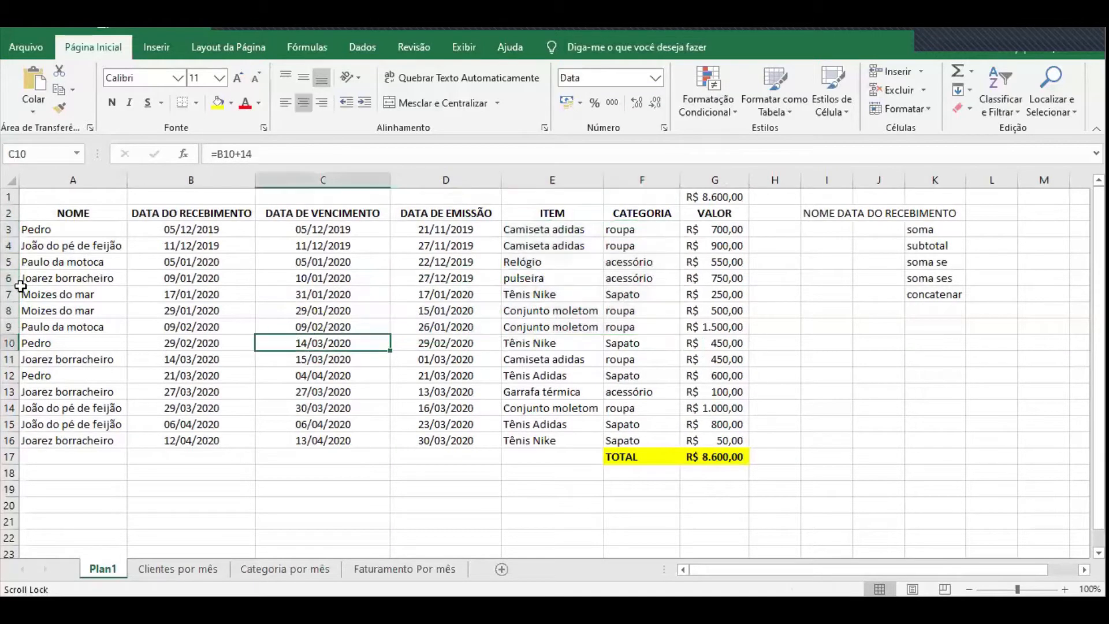
pyautogui.moveTo(50, 230); pyautogui.dragTo(84, 431)
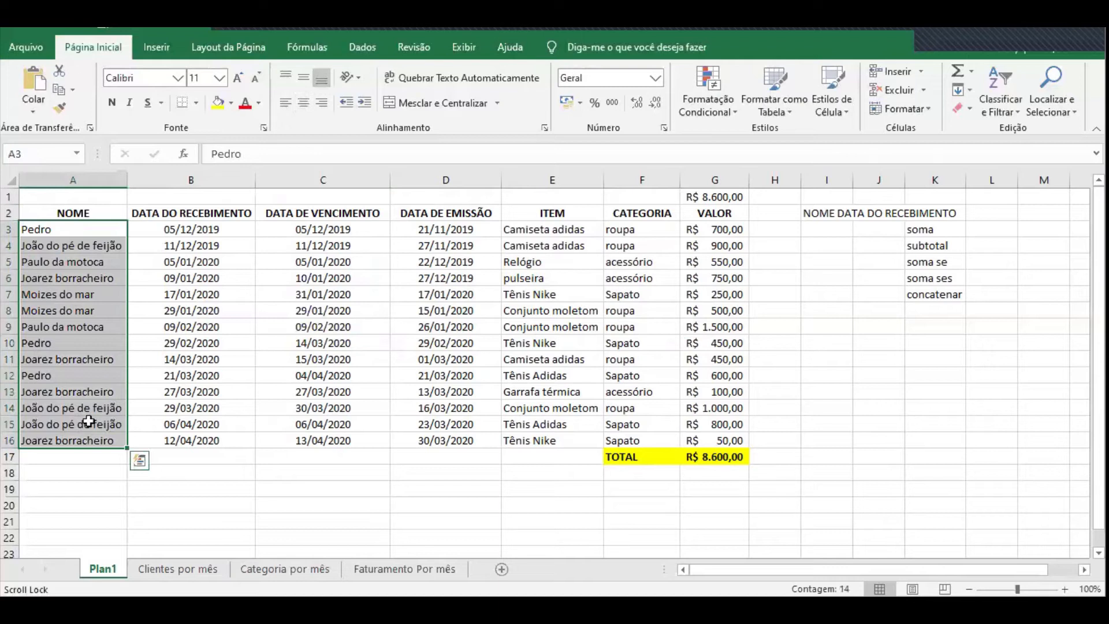
pyautogui.click(178, 569)
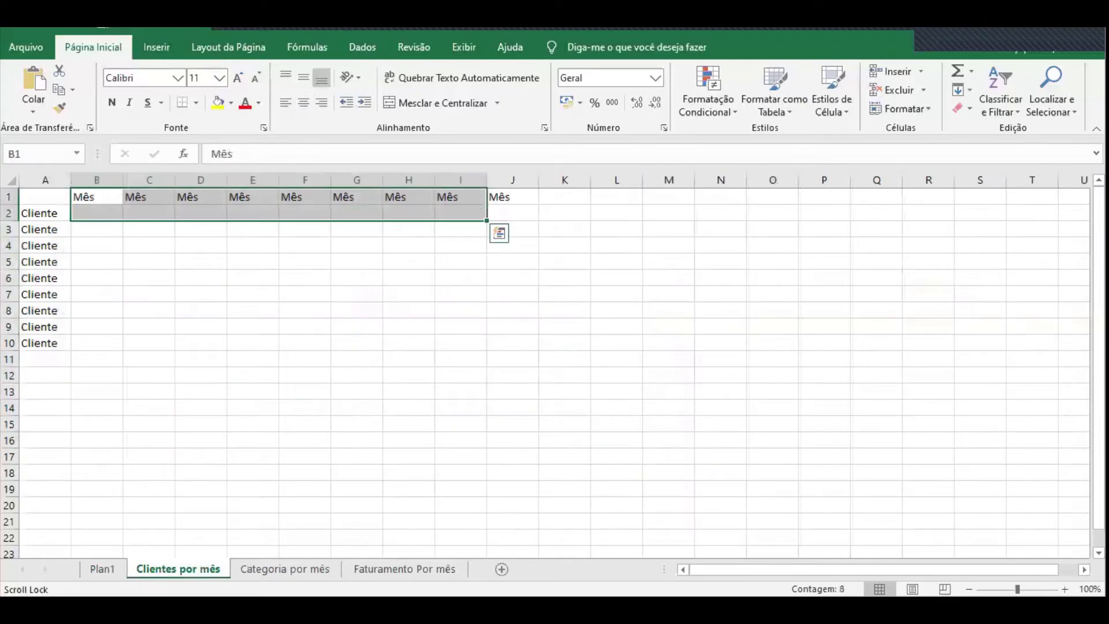
pyautogui.moveTo(42, 213); pyautogui.dragTo(56, 362)
pyautogui.click(103, 568)
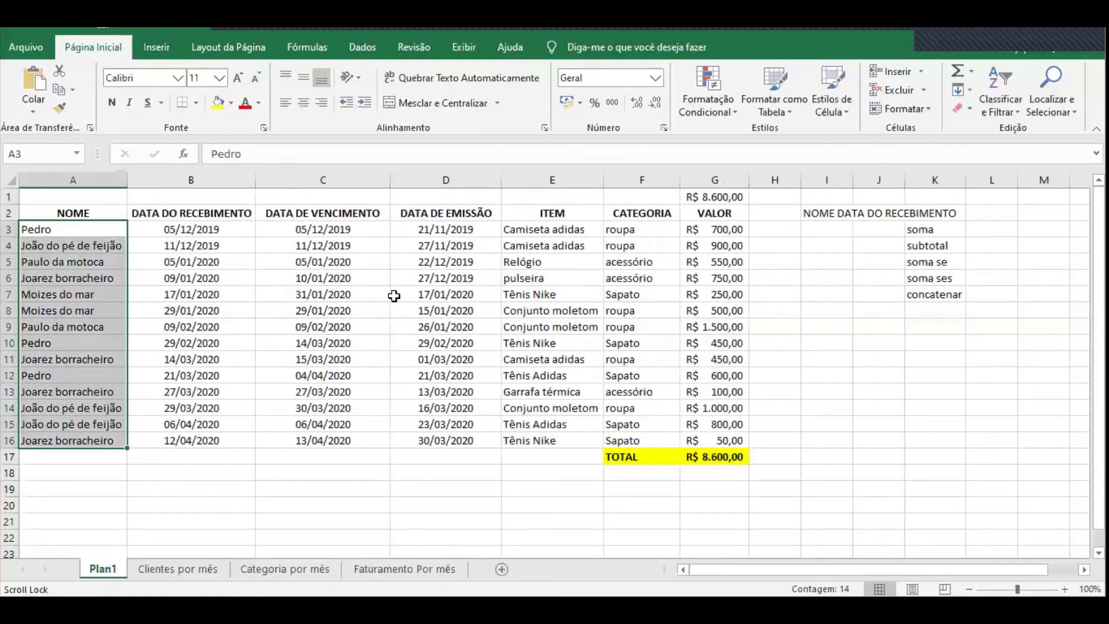
pyautogui.moveTo(248, 252); pyautogui.dragTo(163, 239)
# Copy the client names in A3:A16 on Plan1 into column A of Clientes por mês, starting at A2
pyautogui.click(75, 228)
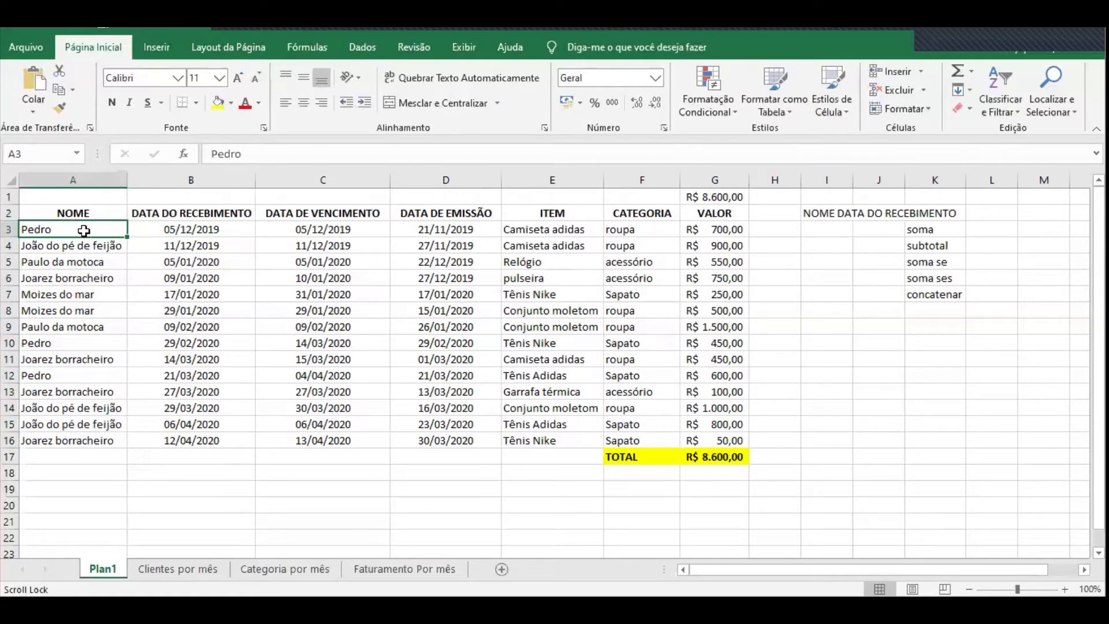
pyautogui.press('Scroll_Lock')
pyautogui.hotkey('ctrl', 'shift', 'Down')
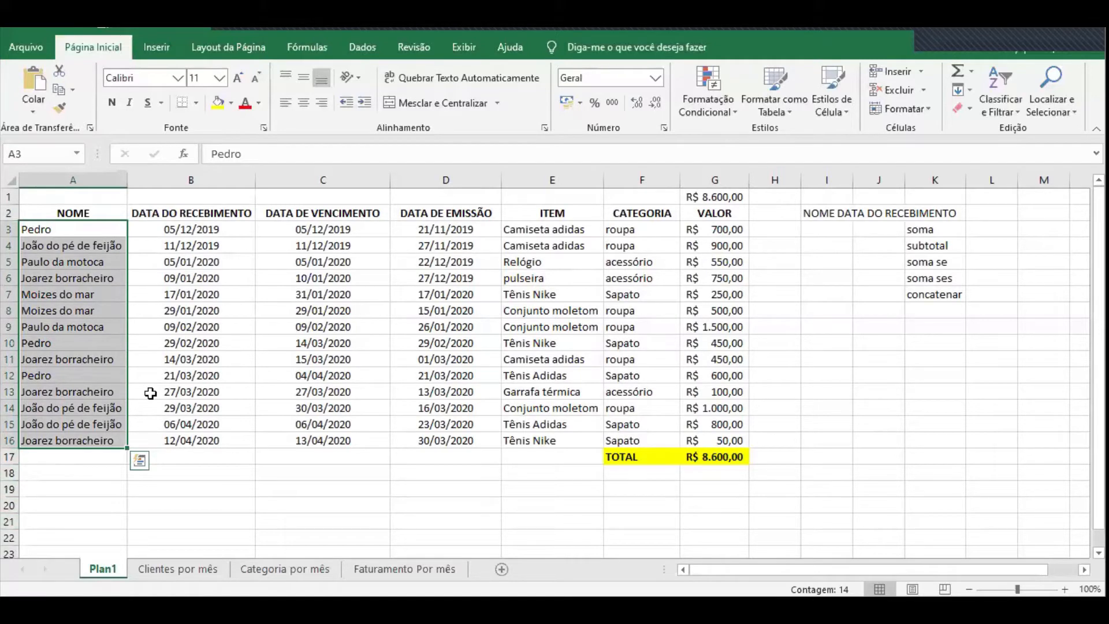
pyautogui.hotkey('ctrl', 'c')
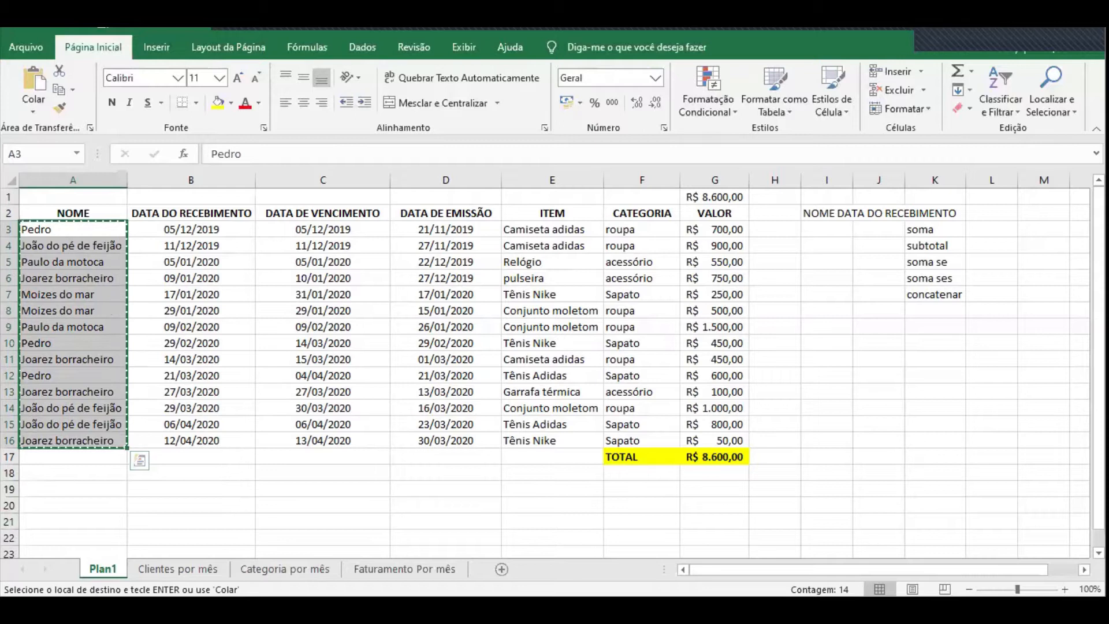
pyautogui.click(178, 569)
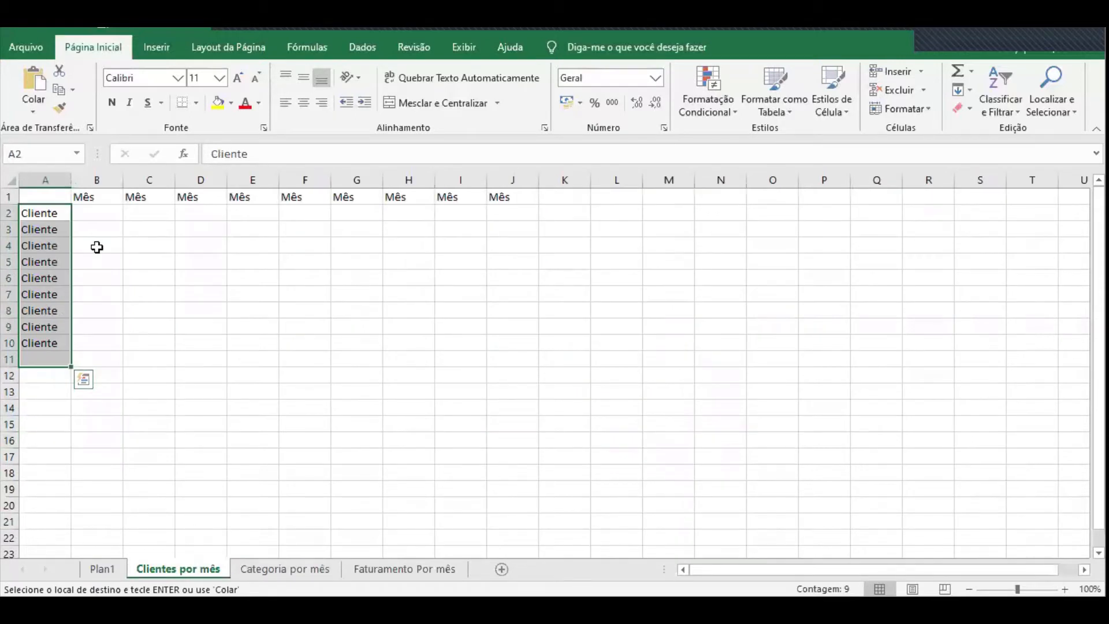
pyautogui.hotkey('ctrl', 'v')
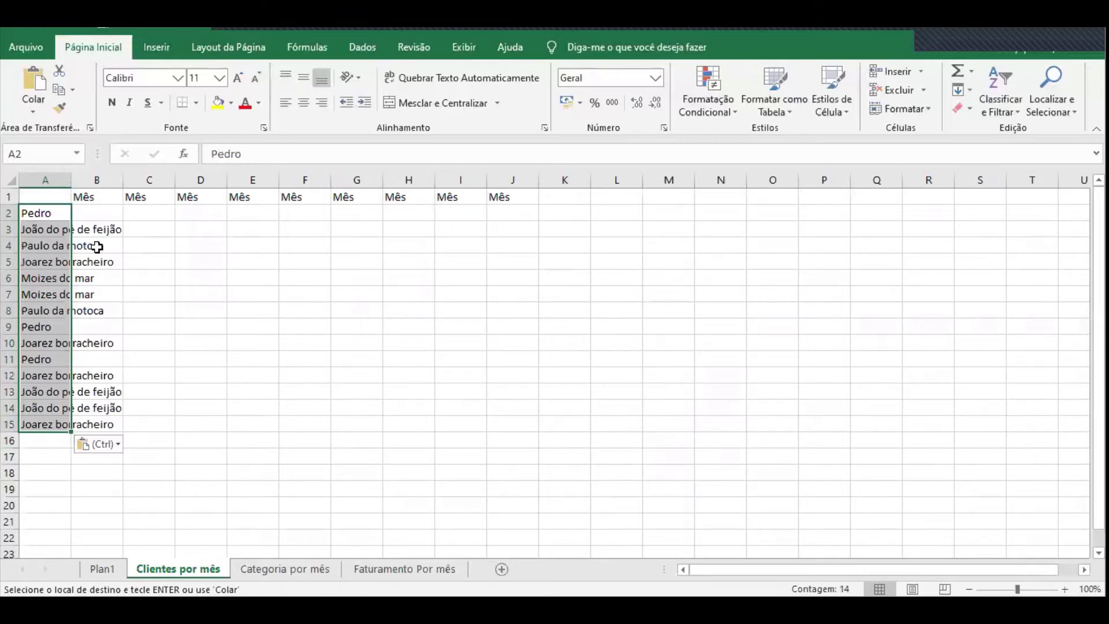
# Convert the pasted client names to values only and widen column A to fit the longest name
pyautogui.click(127, 265)
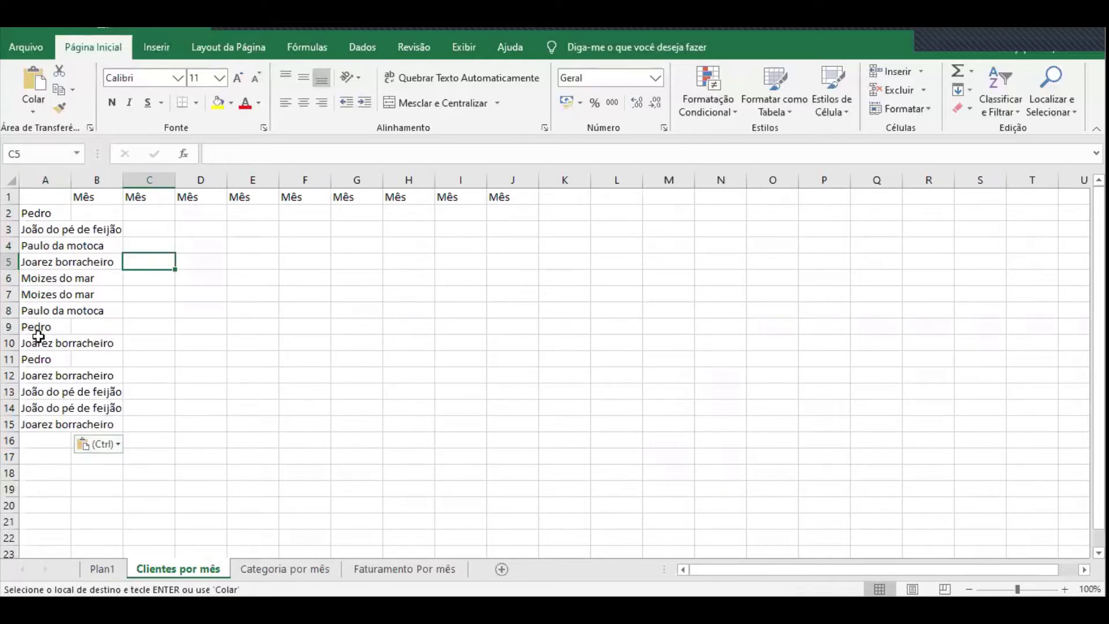
pyautogui.click(98, 444)
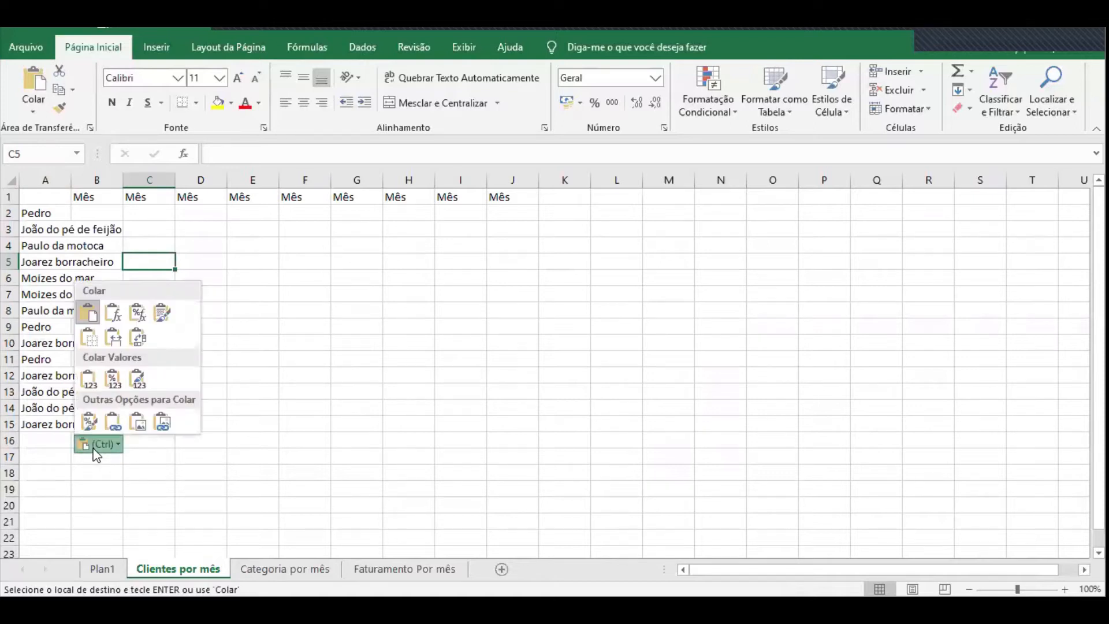
pyautogui.click(89, 388)
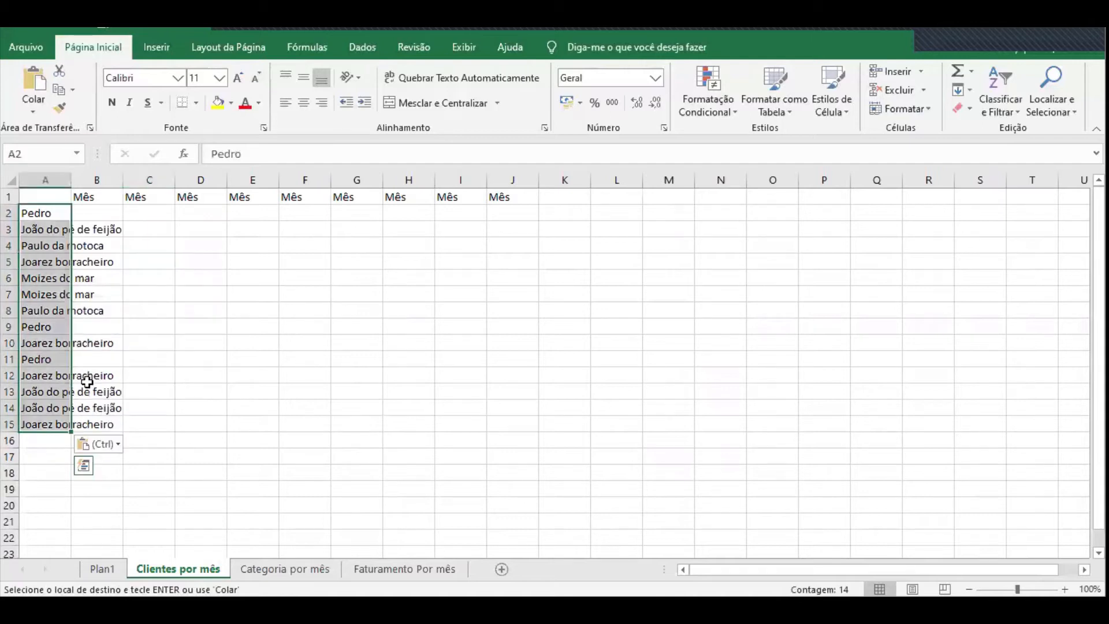
pyautogui.click(253, 375)
pyautogui.moveTo(71, 180); pyautogui.dragTo(126, 191)
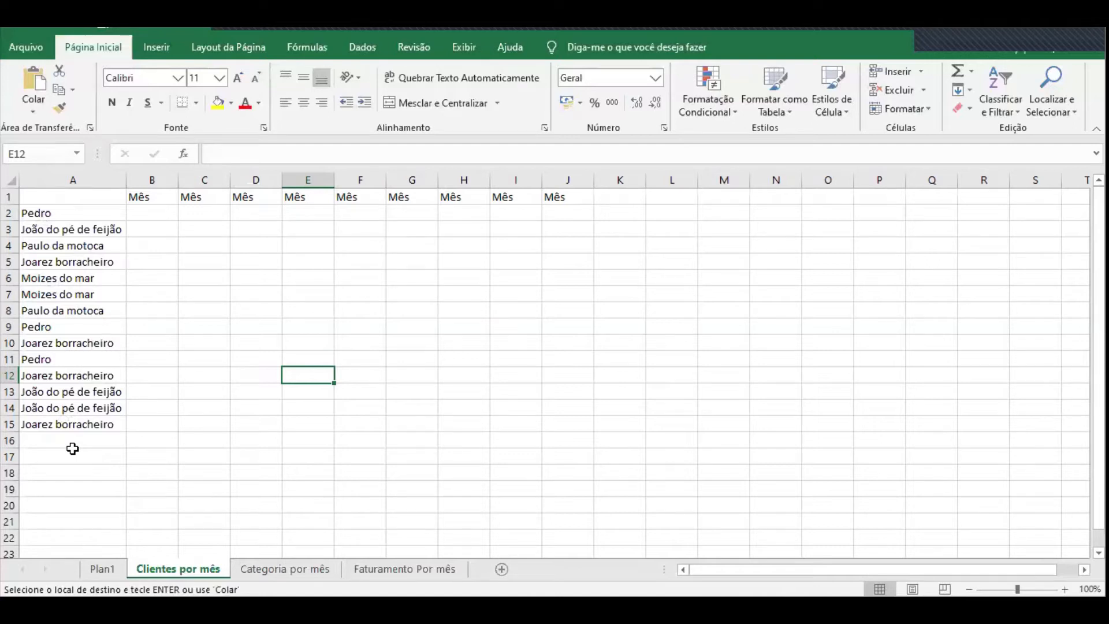
# Check column A of Clientes por mês for client names that occur more than once
pyautogui.click(91, 213)
pyautogui.click(46, 327)
pyautogui.click(65, 359)
pyautogui.click(86, 230)
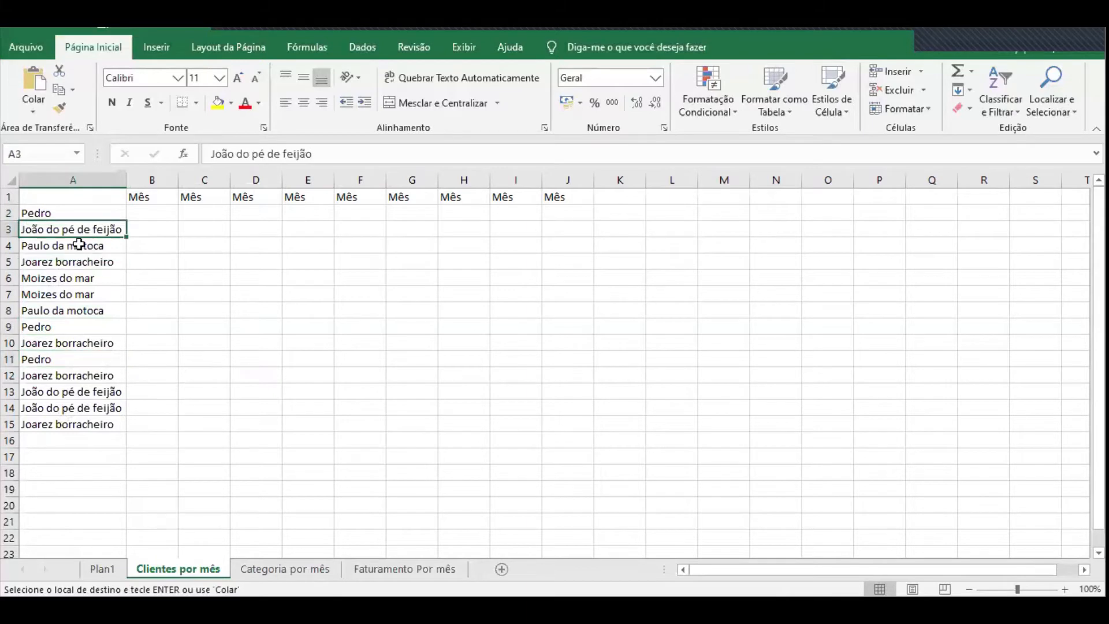
pyautogui.click(82, 247)
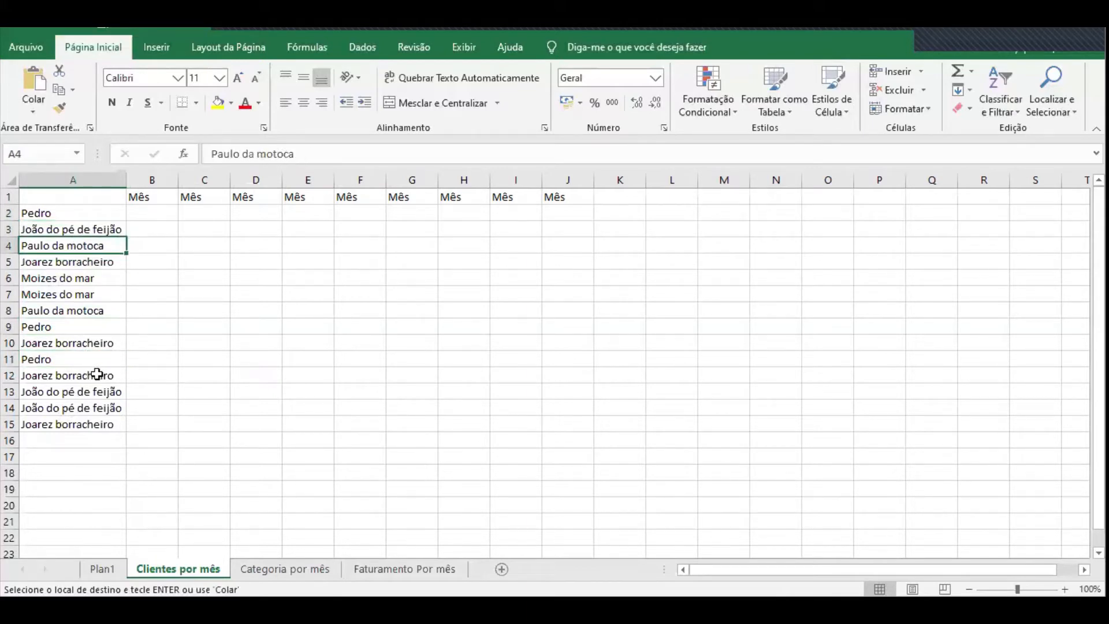
pyautogui.click(76, 306)
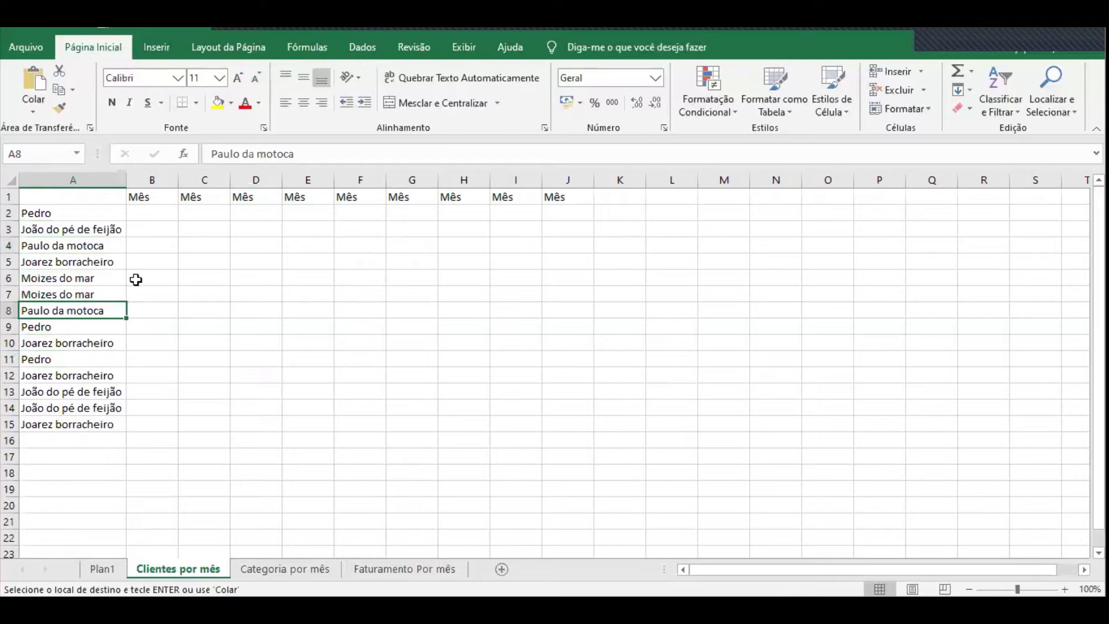
# Remove the duplicate names from A2:A15 on Clientes por mês, continuing with the current selection and treating column A as having no header
pyautogui.moveTo(74, 213); pyautogui.dragTo(79, 420)
pyautogui.hotkey('ctrl', 'v')
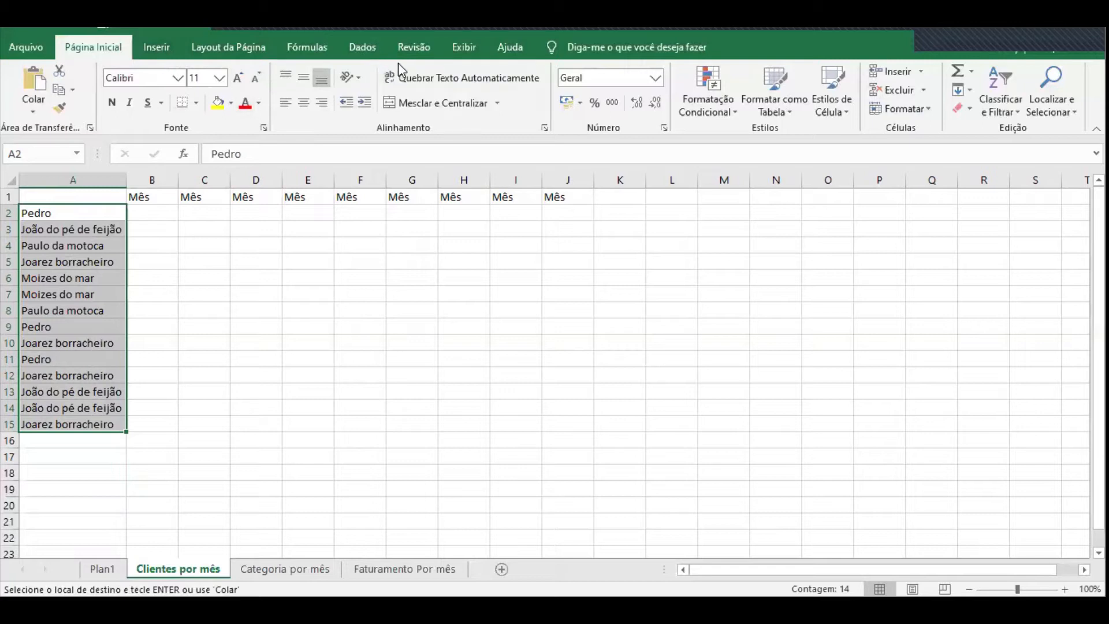
pyautogui.click(372, 47)
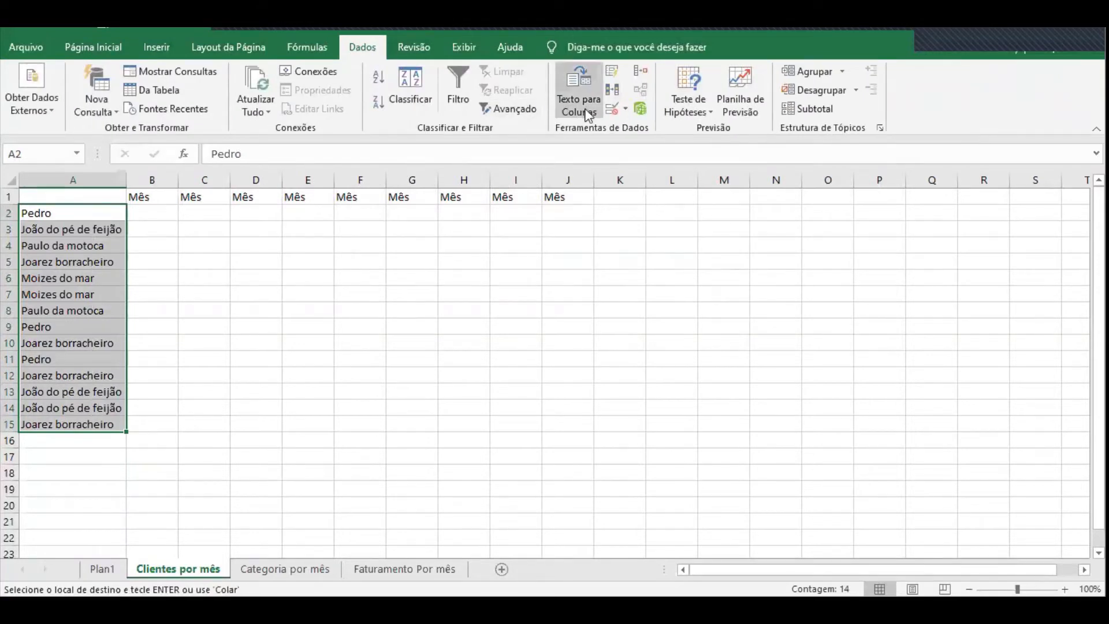
pyautogui.click(612, 94)
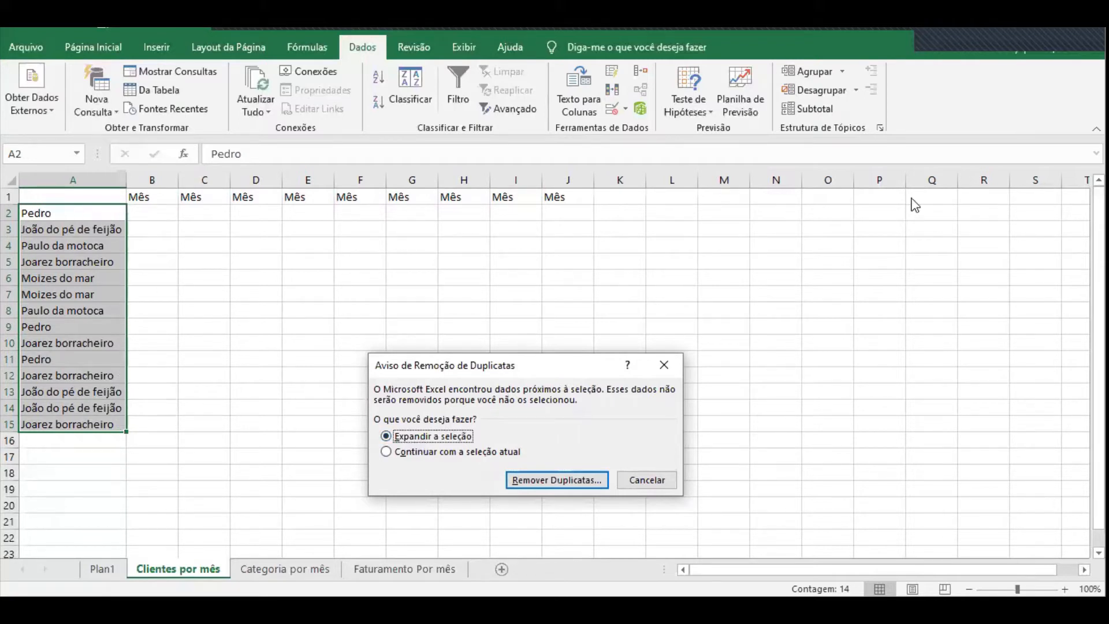
pyautogui.click(430, 453)
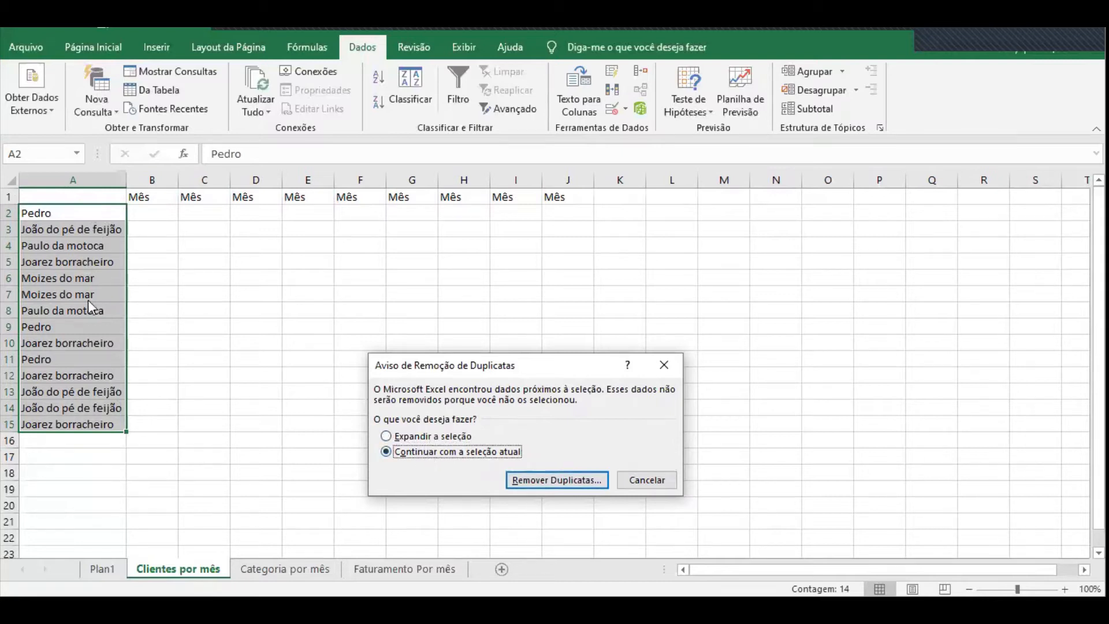
pyautogui.click(553, 478)
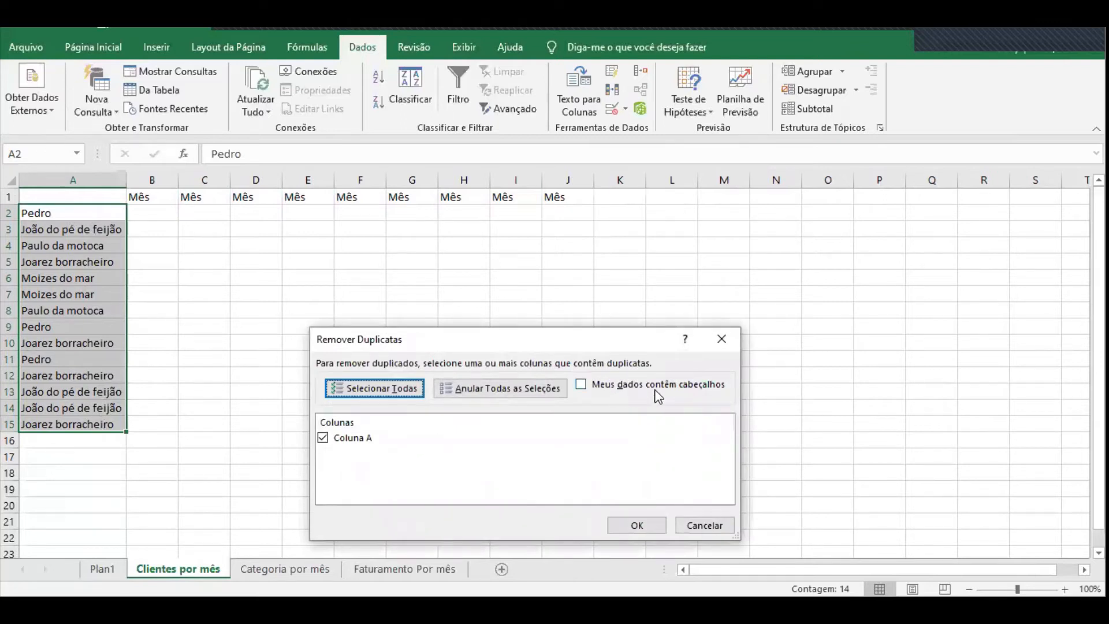
pyautogui.click(633, 529)
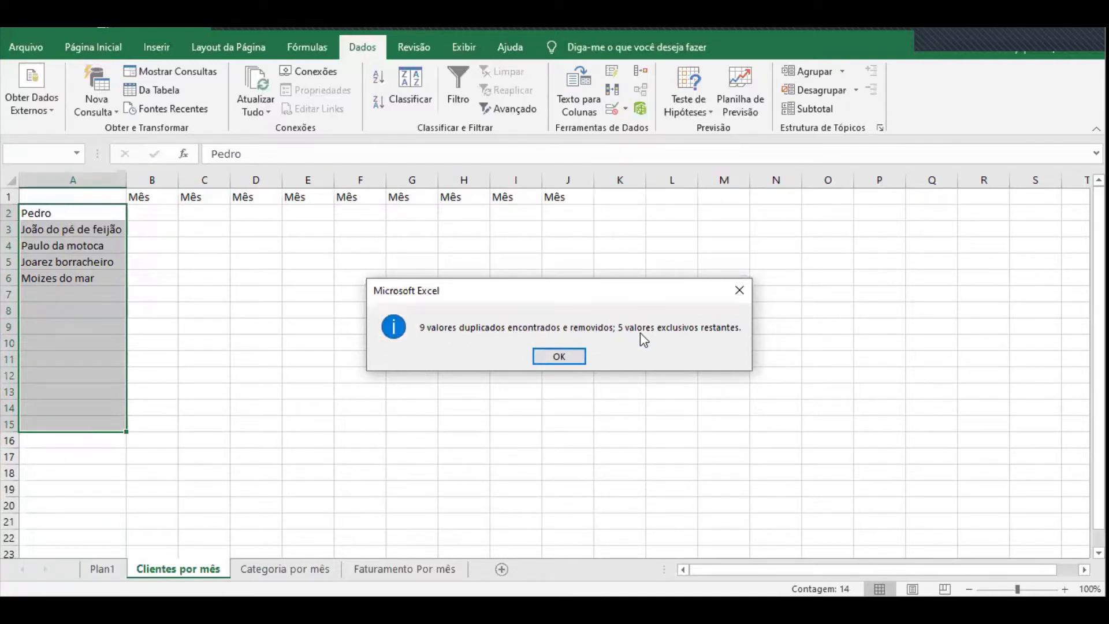
pyautogui.click(562, 355)
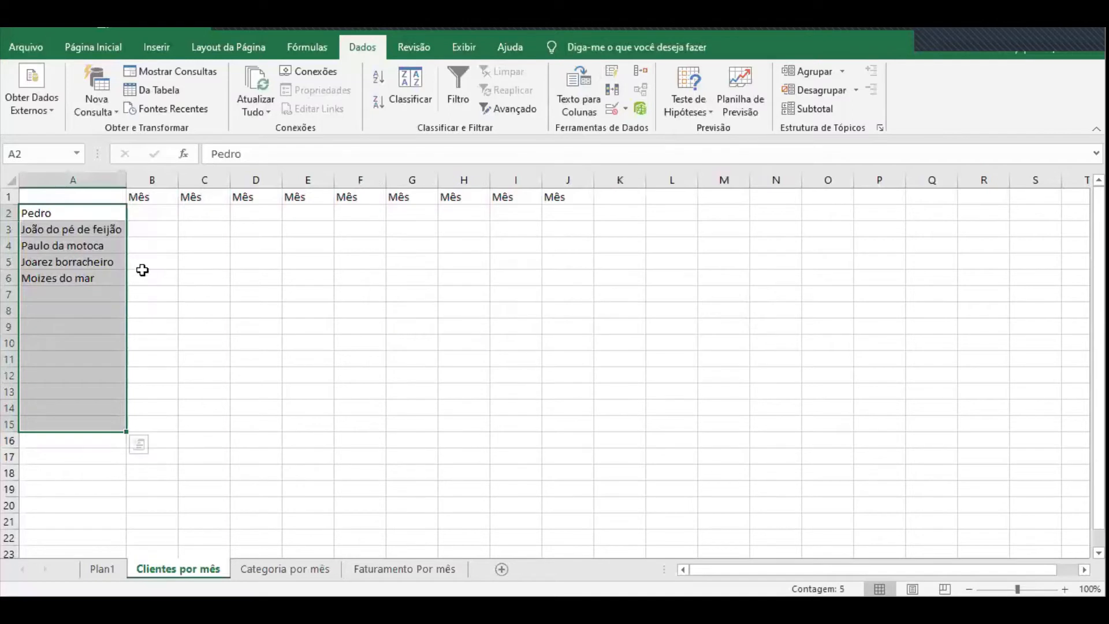
pyautogui.moveTo(68, 211); pyautogui.dragTo(108, 281)
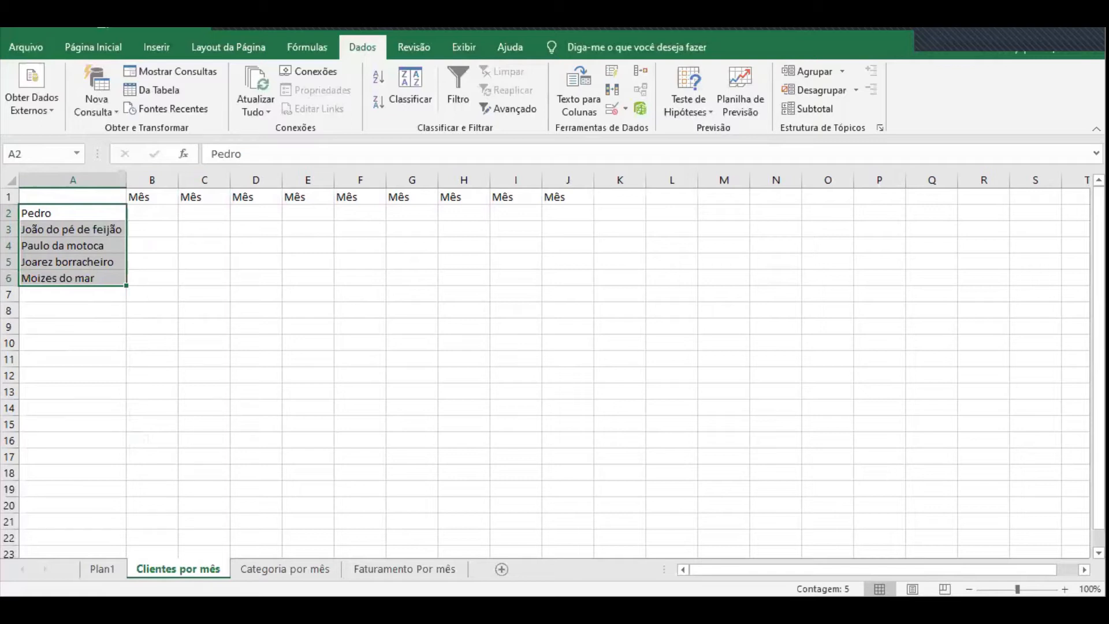
# Clear the concatenated heading and the list of function names in I2:K8 on Plan1
pyautogui.click(103, 569)
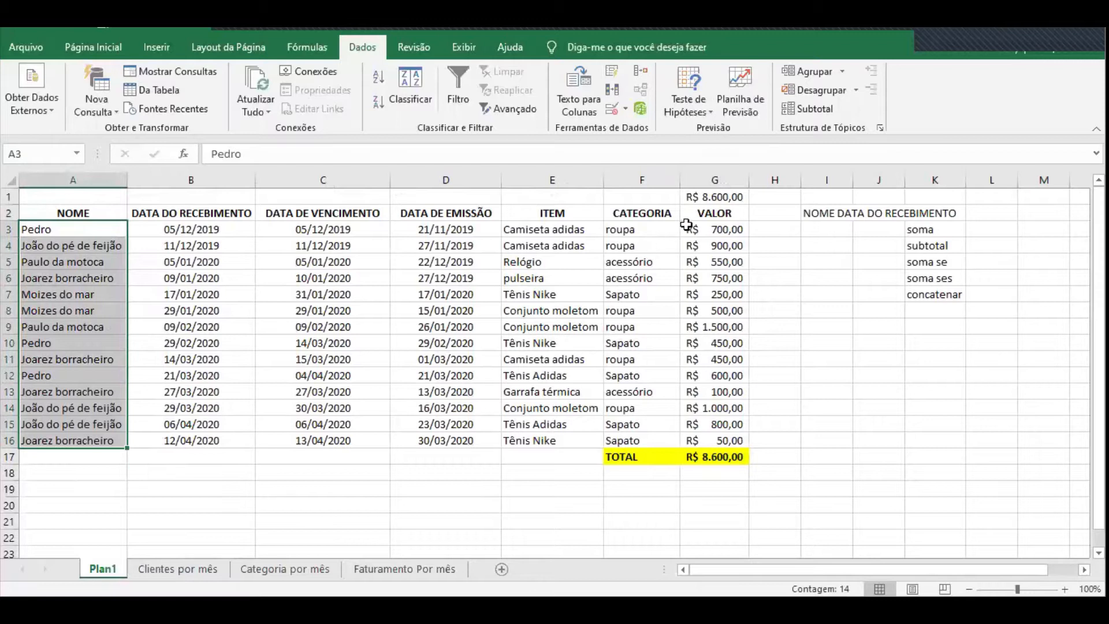
pyautogui.moveTo(726, 211); pyautogui.dragTo(36, 454)
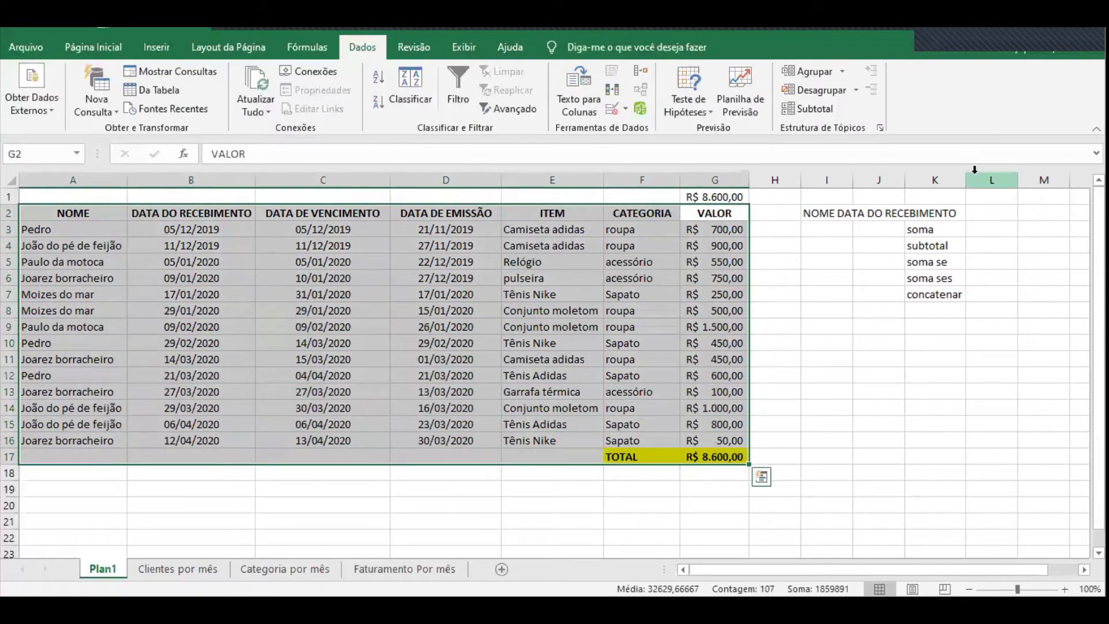
pyautogui.moveTo(824, 215); pyautogui.dragTo(948, 306)
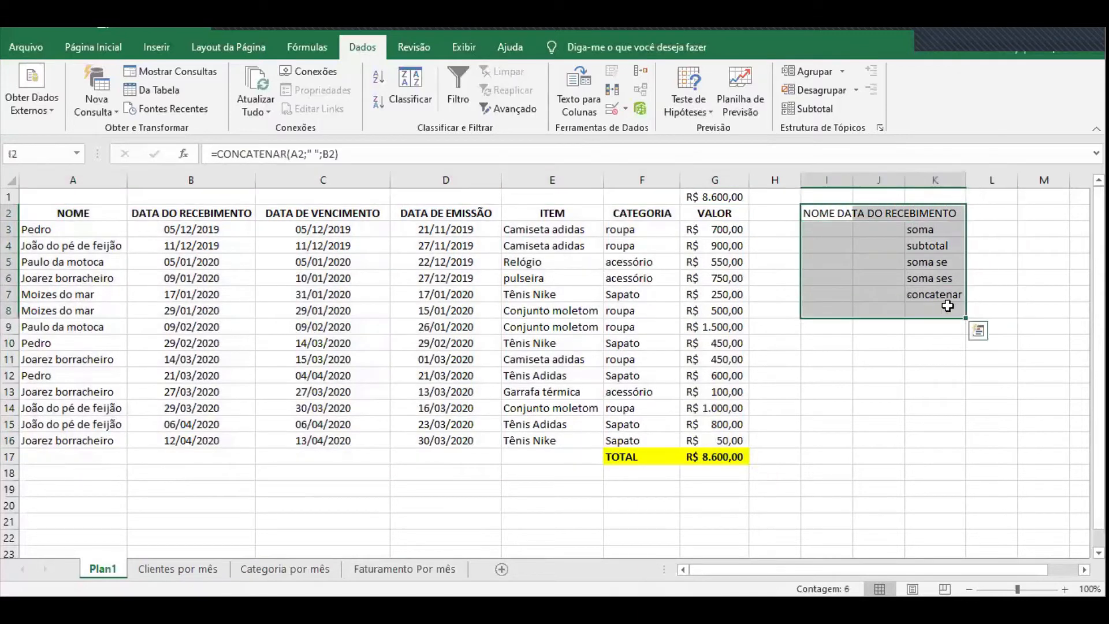
pyautogui.press('Delete')
# Fill the whole of column H on Plan1 with yellow as a divider beside the sales table
pyautogui.moveTo(774, 212); pyautogui.dragTo(784, 459)
pyautogui.click(777, 180)
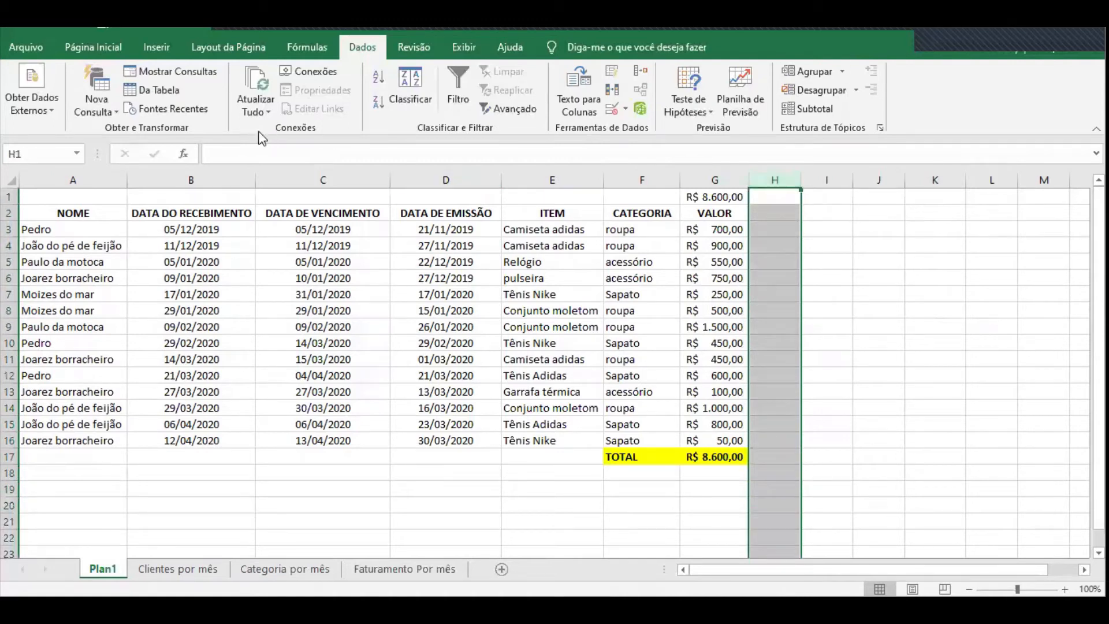
pyautogui.click(97, 46)
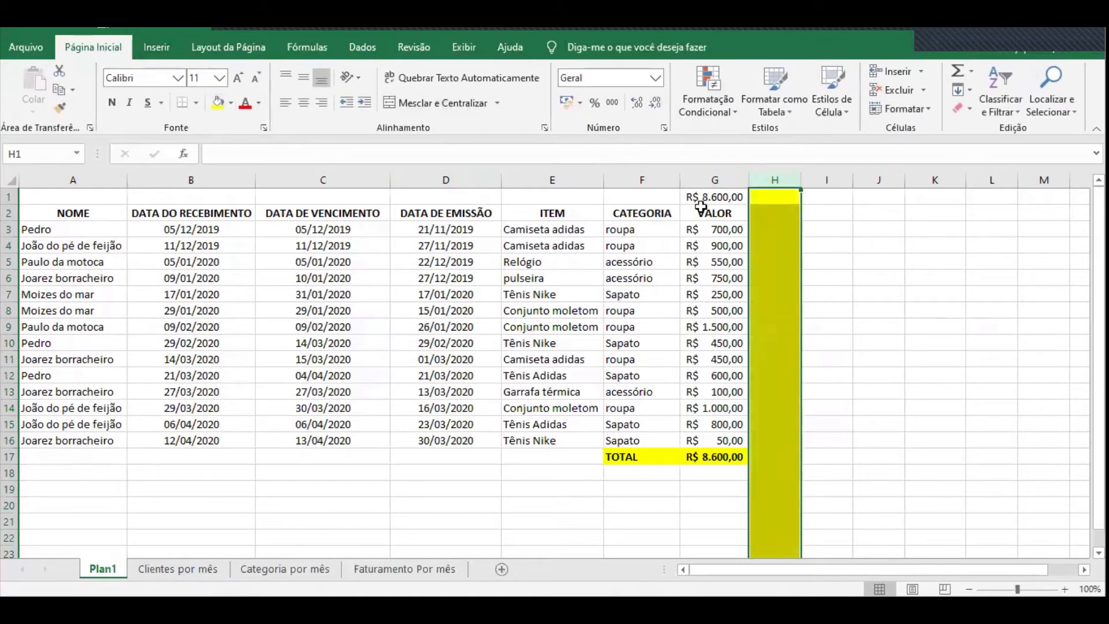
pyautogui.click(823, 233)
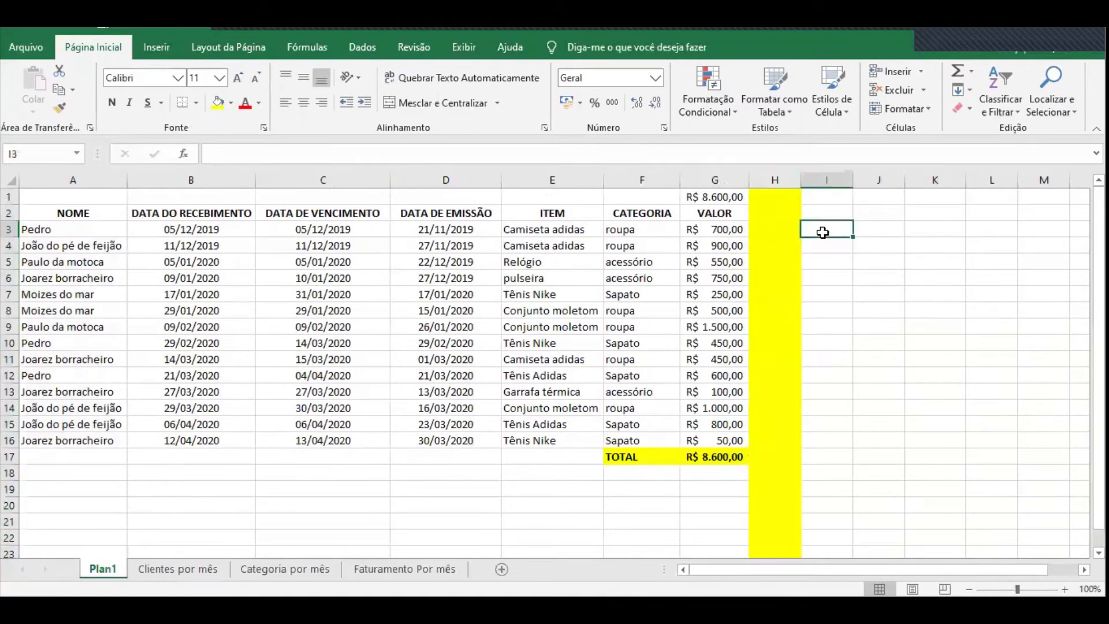
pyautogui.click(825, 198)
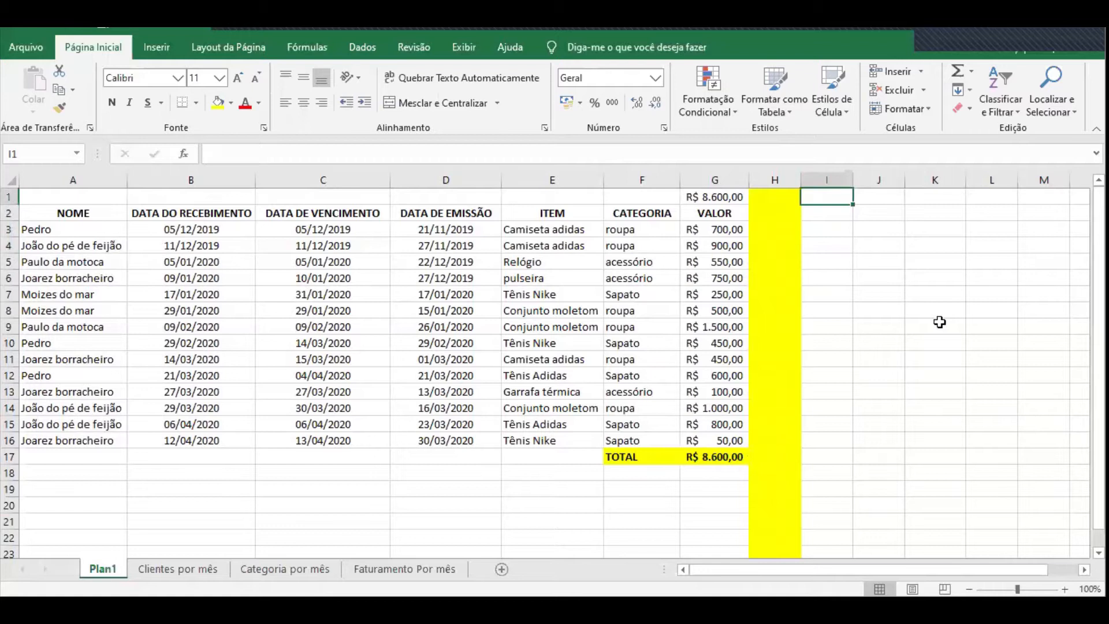
pyautogui.hscroll(1, 161, 264)
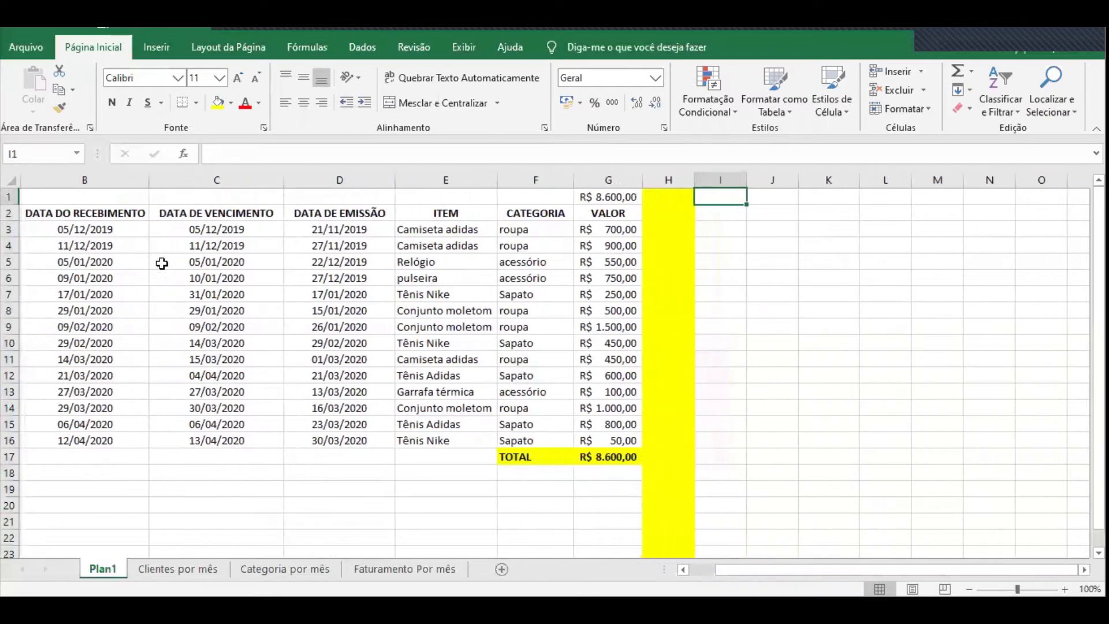
pyautogui.hscroll(-1, 722, 219)
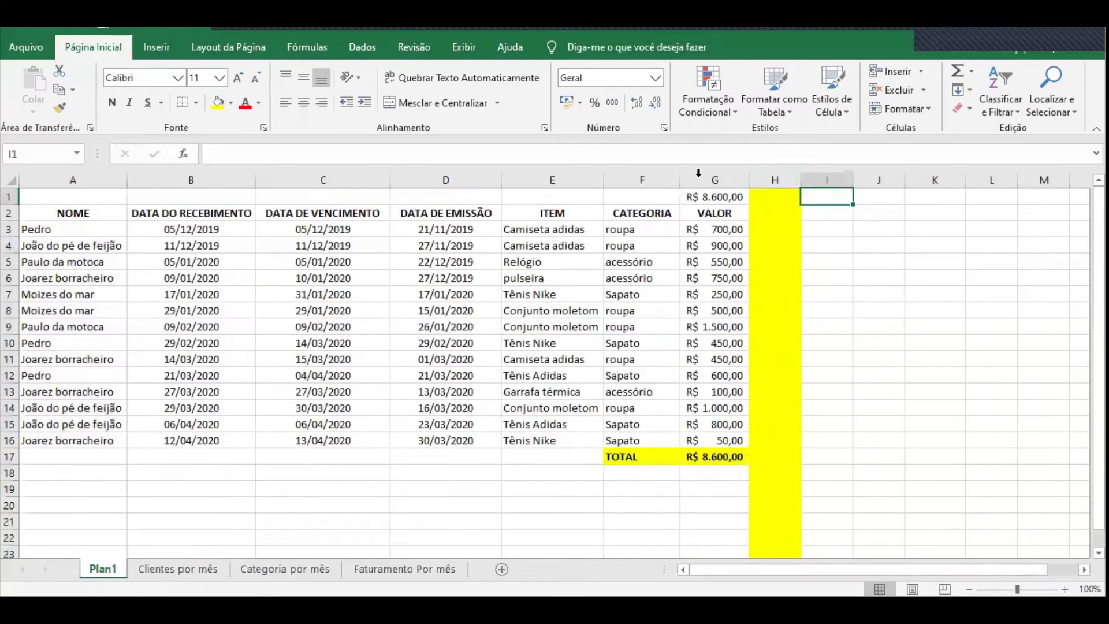
# Delete the total in G1 and the TOTAL label with its amount in F17:G17 on Plan1
pyautogui.click(722, 196)
pyautogui.press('Delete')
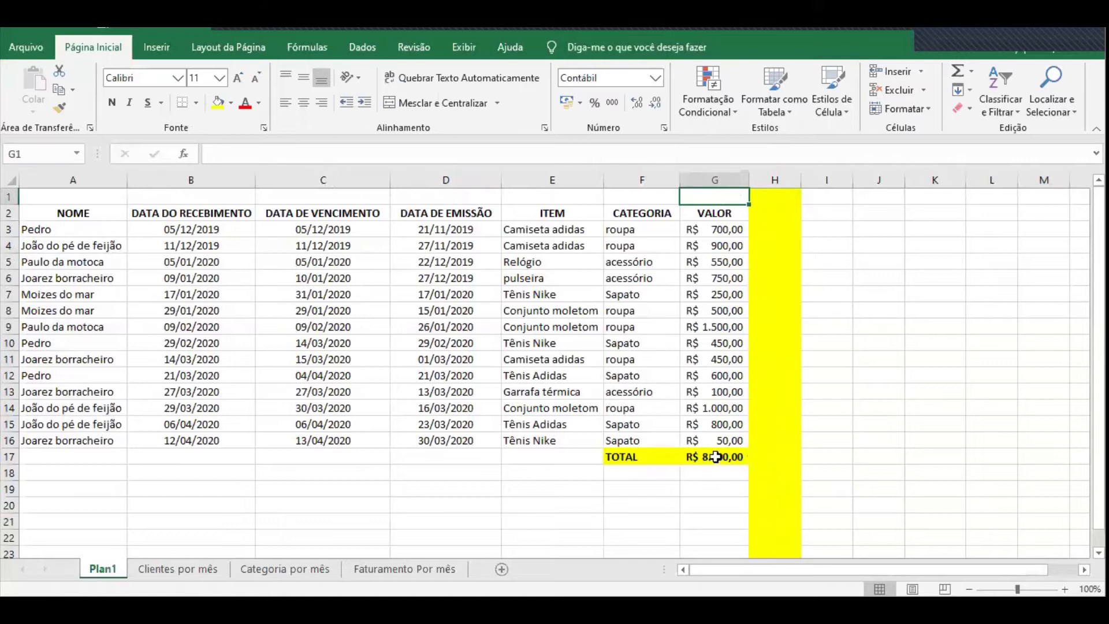
pyautogui.moveTo(716, 458); pyautogui.dragTo(622, 457)
pyautogui.press('Delete')
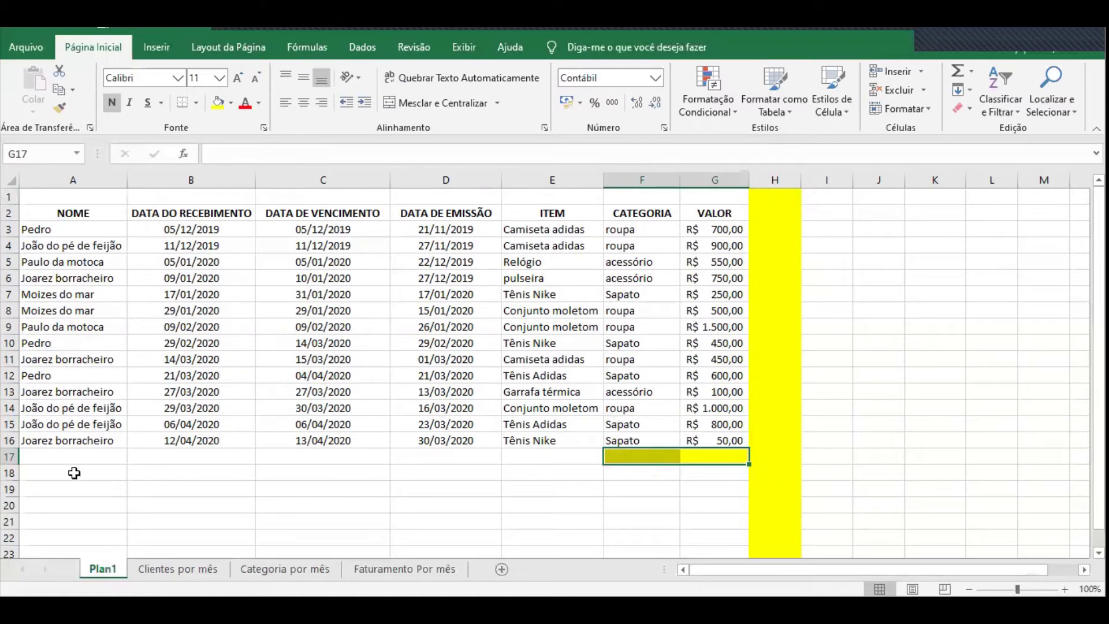
pyautogui.click(88, 453)
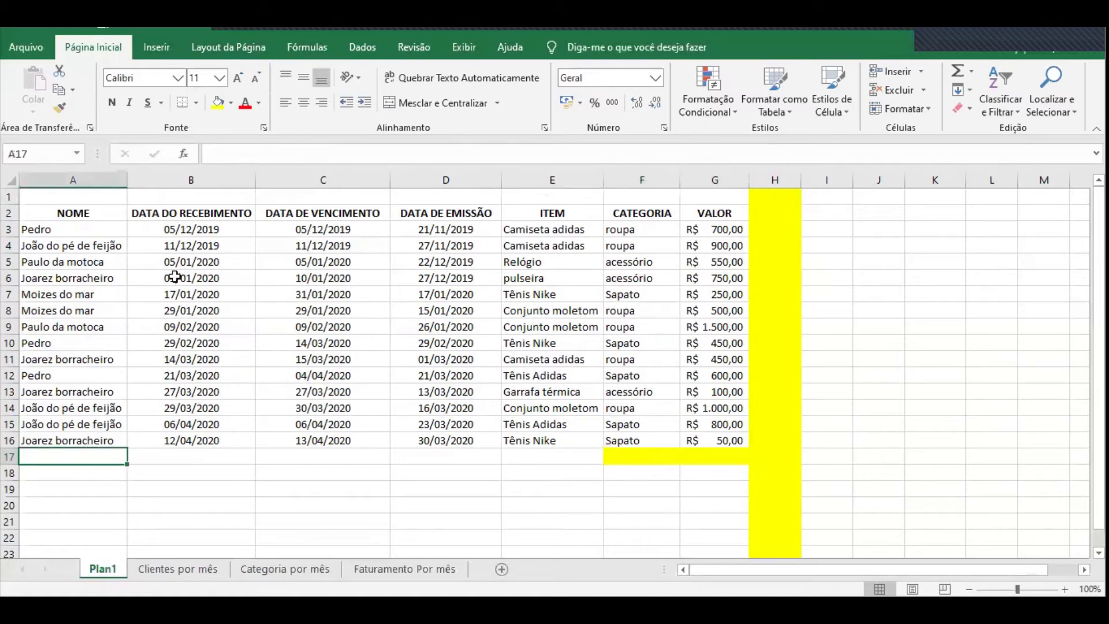
# Compare the sales records on Plan1 with the client list and month headers on Clientes por mês
pyautogui.moveTo(80, 230); pyautogui.dragTo(324, 419)
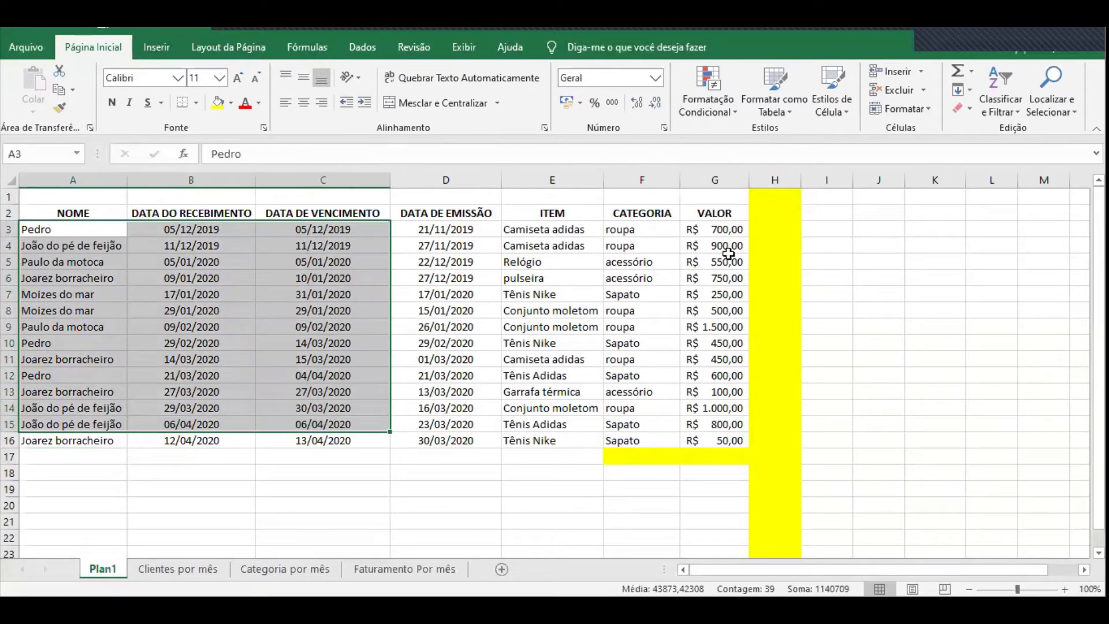
pyautogui.click(194, 569)
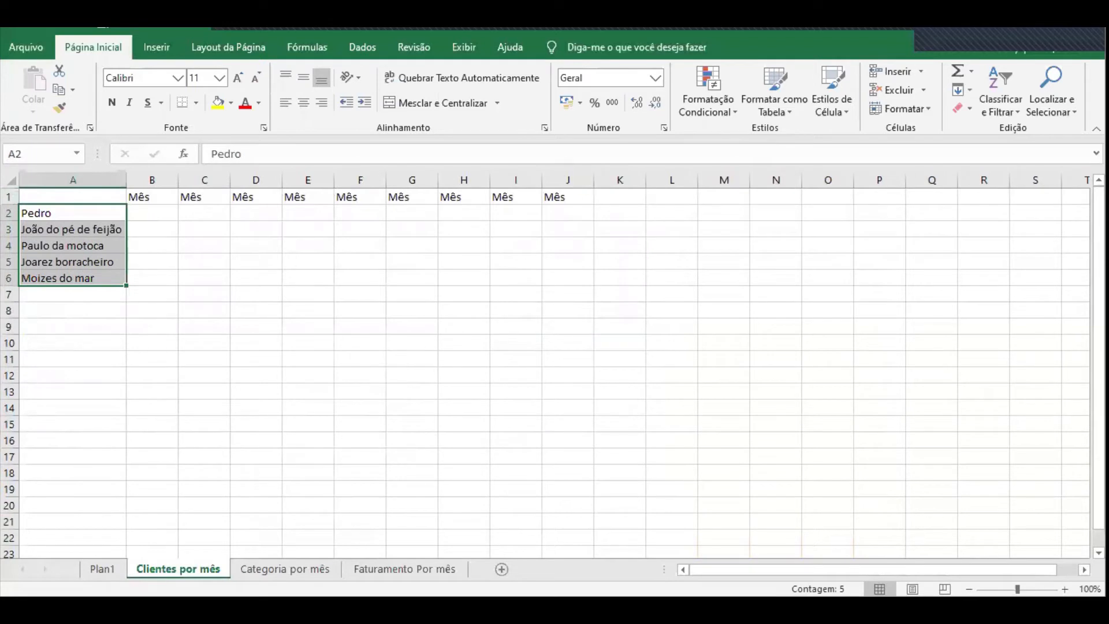
pyautogui.hotkey('ctrl', 'pageup')
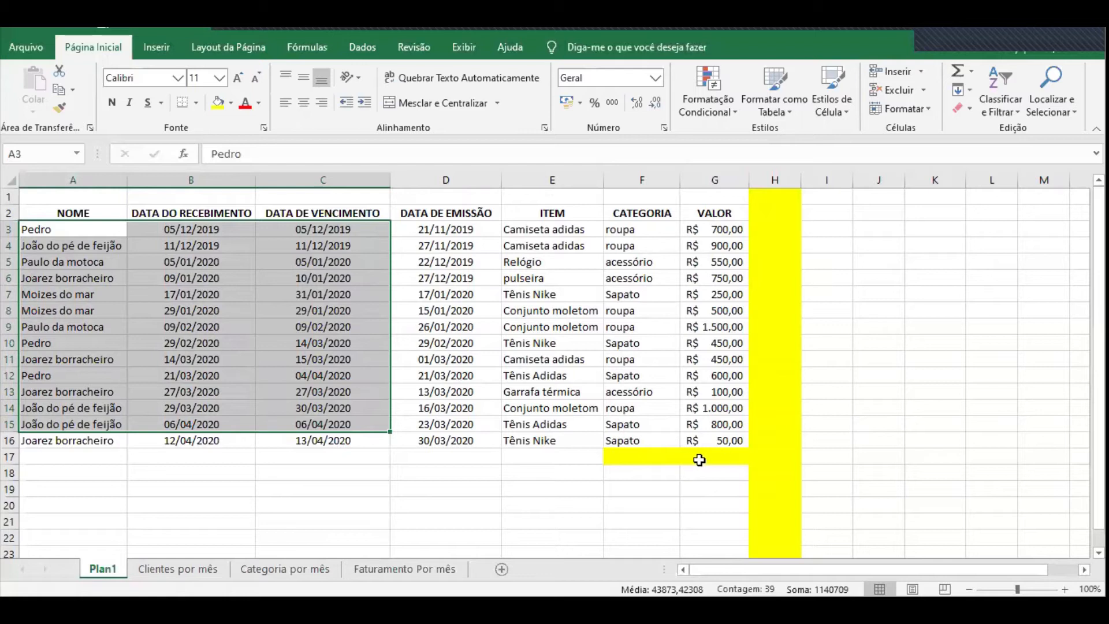
# Enter the heading VALOR in I2 on Plan1, beside the yellow divider column
pyautogui.click(721, 195)
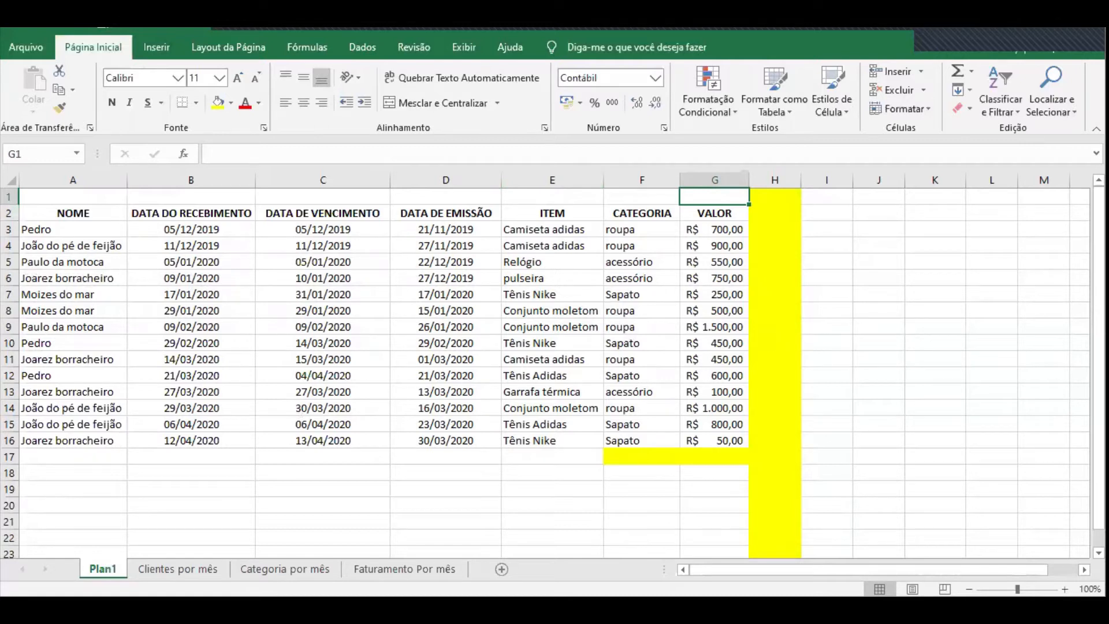
pyautogui.moveTo(819, 569); pyautogui.dragTo(846, 569)
pyautogui.click(728, 213)
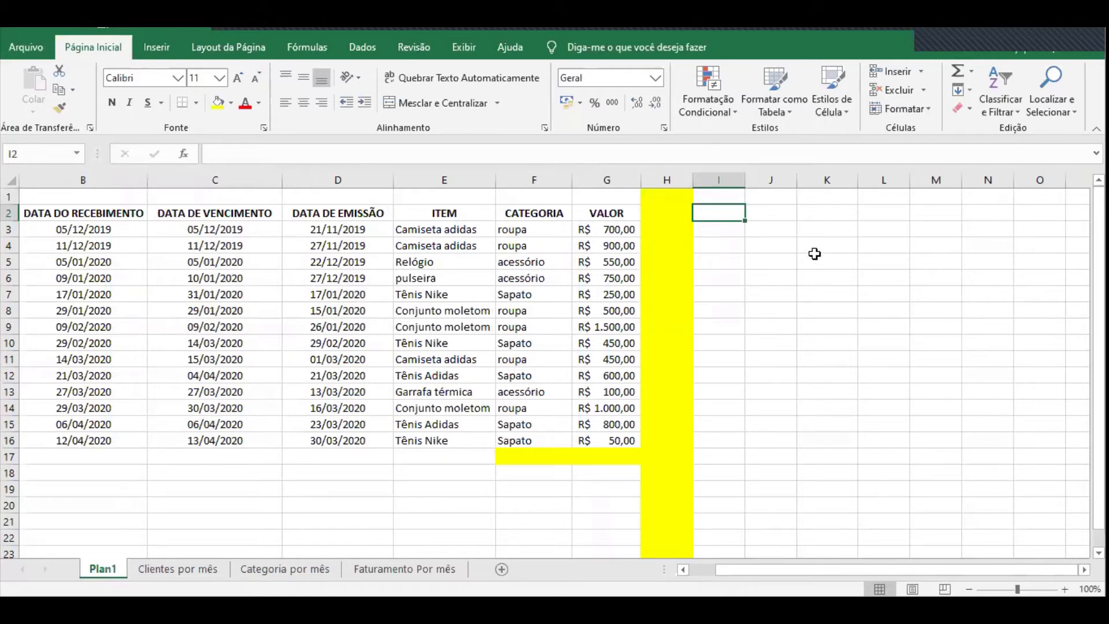
pyautogui.write('VALOR')
pyautogui.press('Return')
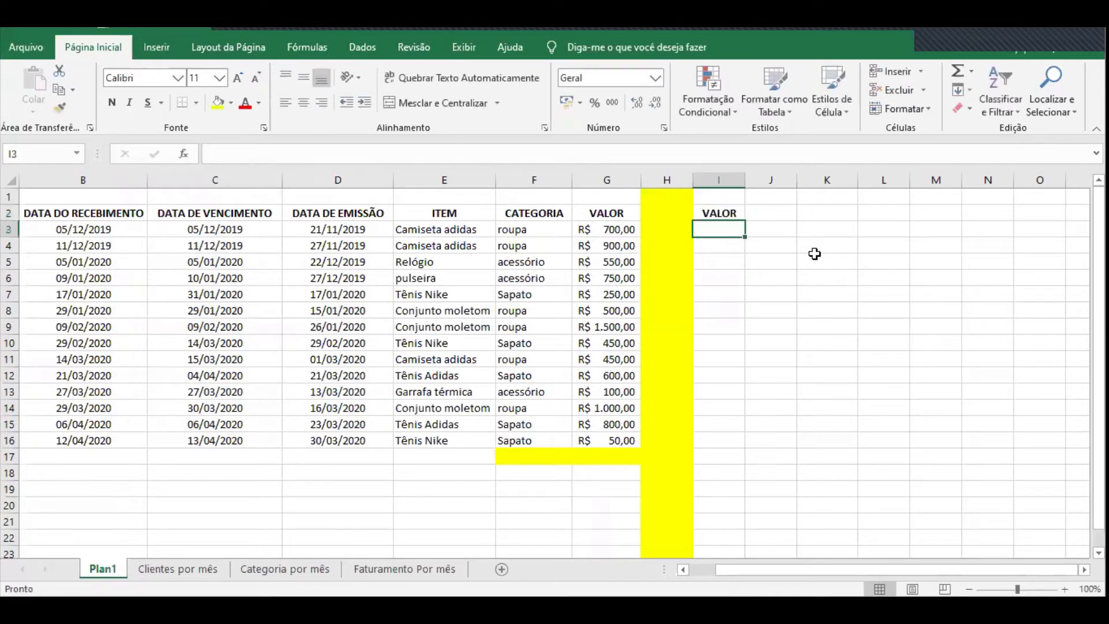
# Link I3 to the first sale's value with the formula =G3
pyautogui.write('=')
pyautogui.press('Left')
pyautogui.press('Left')
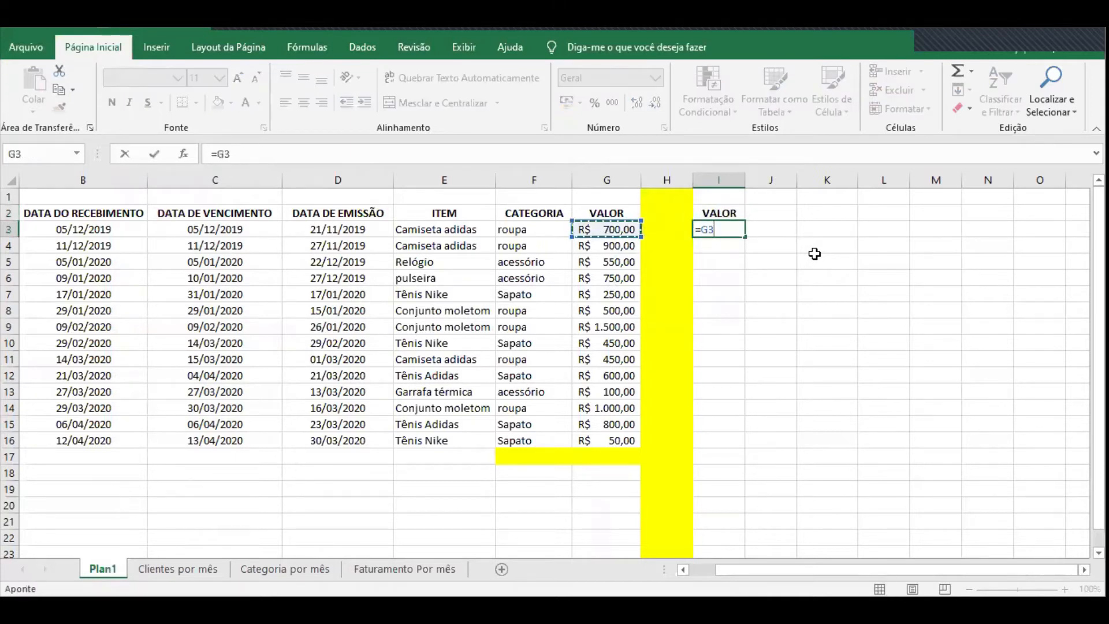
pyautogui.press('Return')
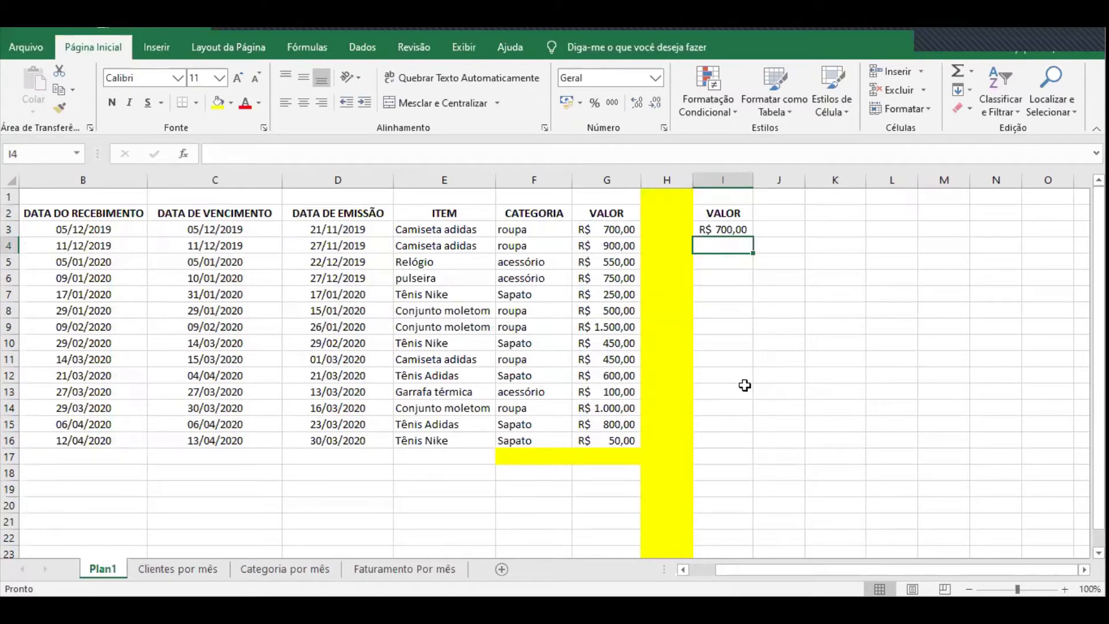
# Copy the sales records in A3:G16 and paste them beneath the table starting at A17 and at A31
pyautogui.moveTo(615, 440); pyautogui.dragTo(39, 228)
pyautogui.hotkey('ctrl', 'c')
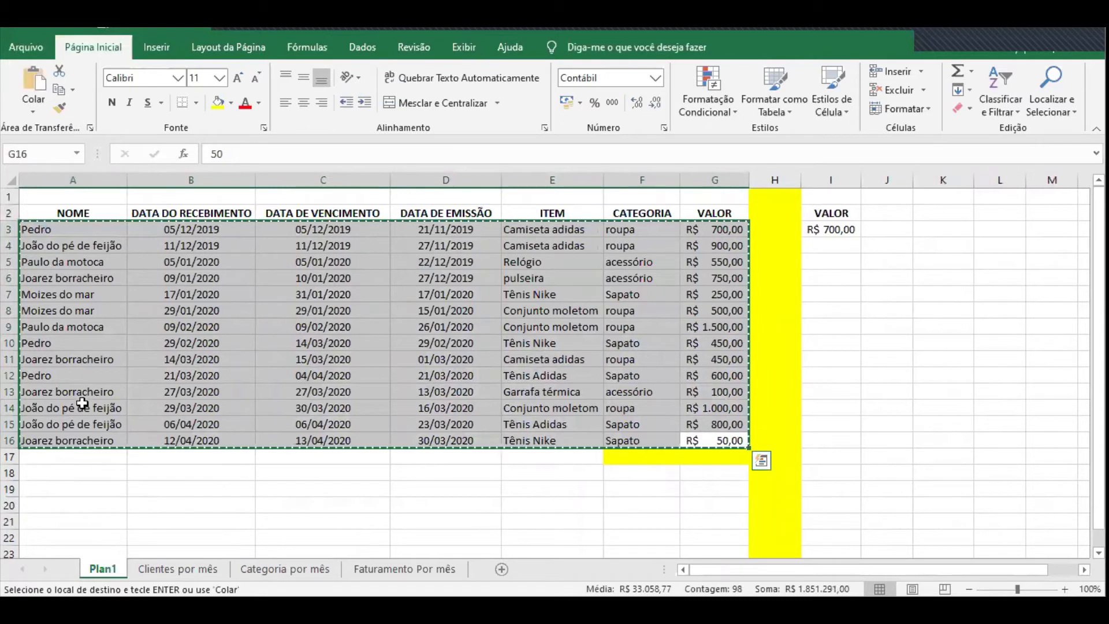
pyautogui.click(80, 457)
pyautogui.hotkey('ctrl', 'v')
pyautogui.scroll(-2, 82, 458)
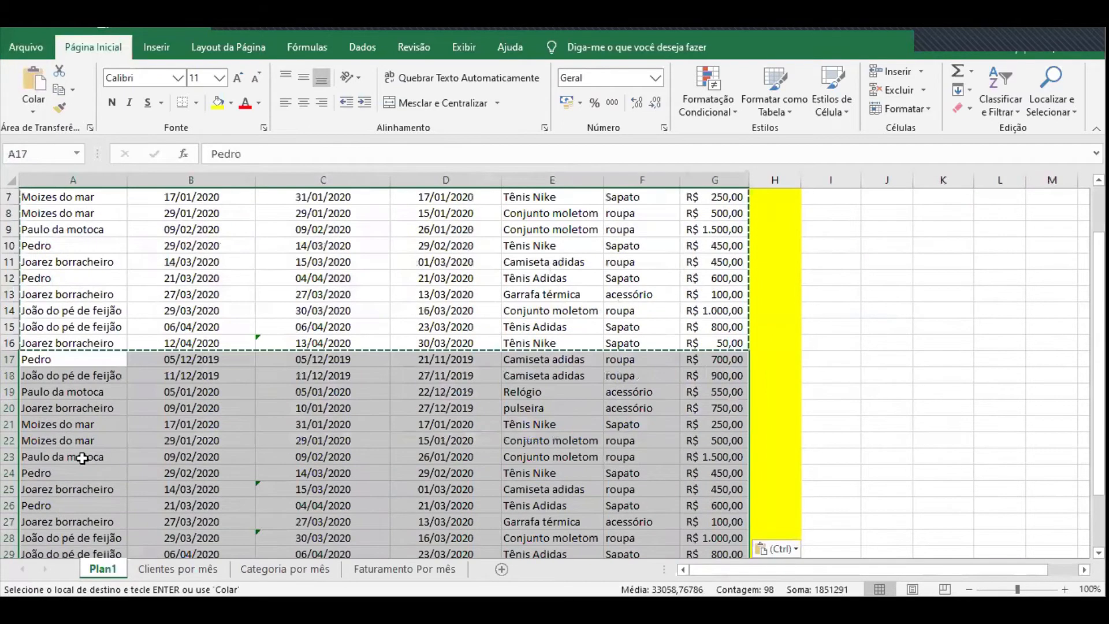
pyautogui.scroll(-5, 79, 347)
pyautogui.click(79, 343)
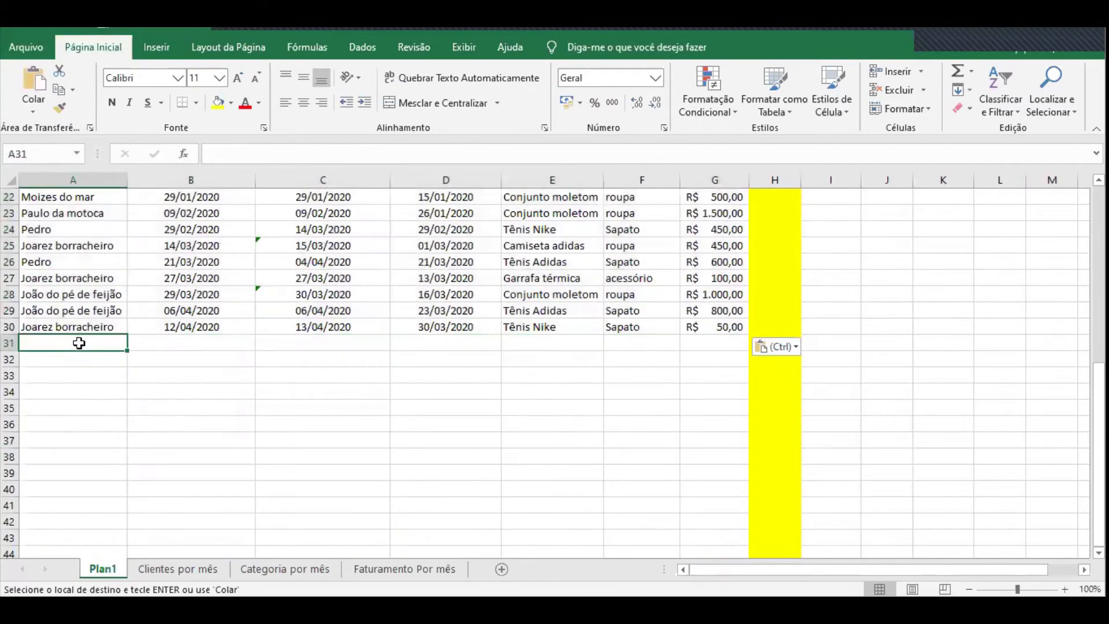
pyautogui.hotkey('ctrl', 'v')
pyautogui.scroll(-3, 82, 352)
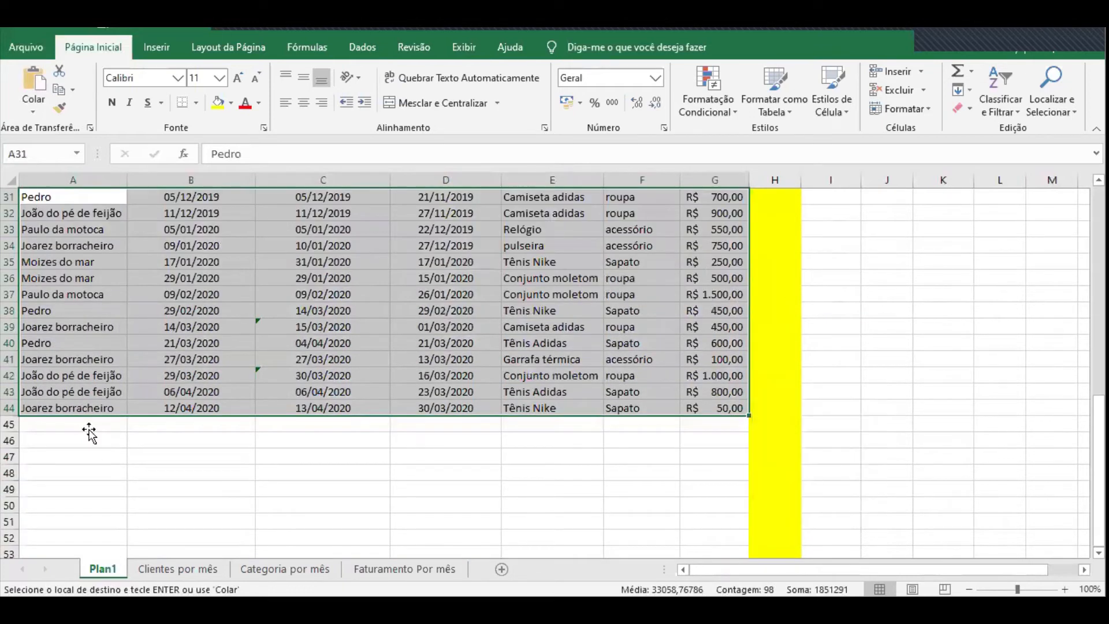
# Paste the same copied sales records two more times, starting at A45 and at A59
pyautogui.click(89, 430)
pyautogui.hotkey('ctrl', 'v')
pyautogui.scroll(-4, 104, 456)
pyautogui.click(98, 456)
pyautogui.hotkey('ctrl', 'v')
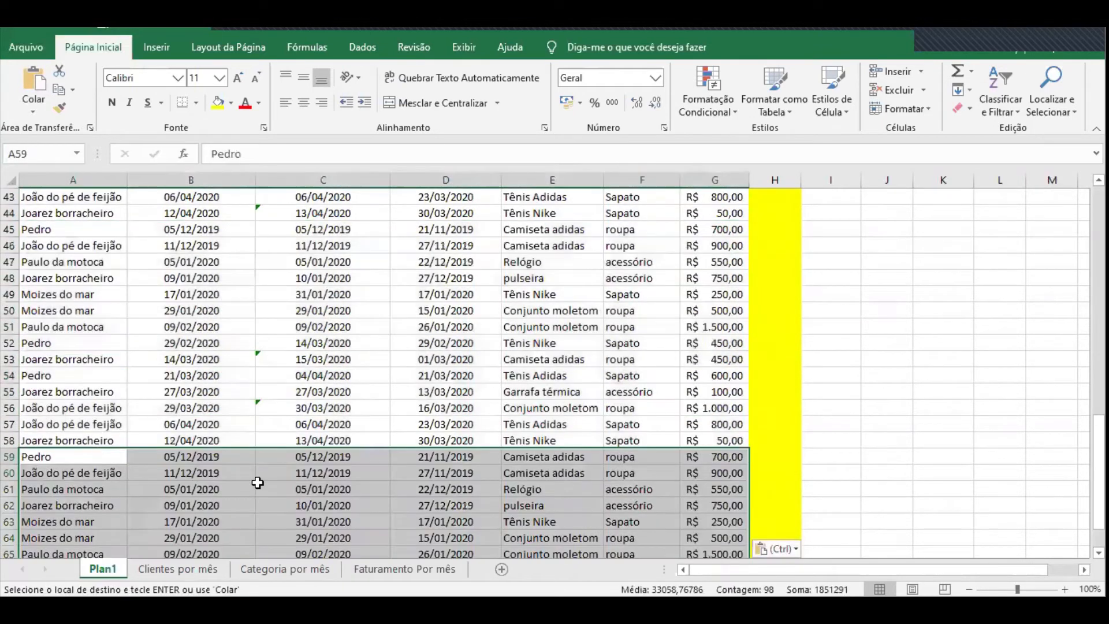
pyautogui.click(845, 420)
pyautogui.scroll(14, 846, 410)
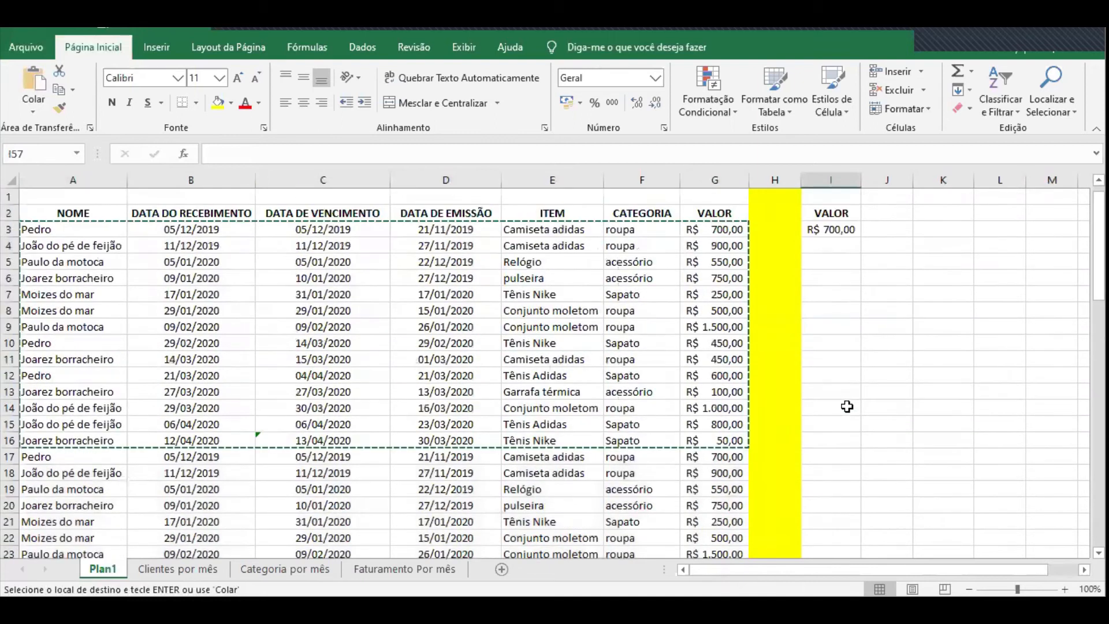
pyautogui.click(899, 249)
pyautogui.press('Escape')
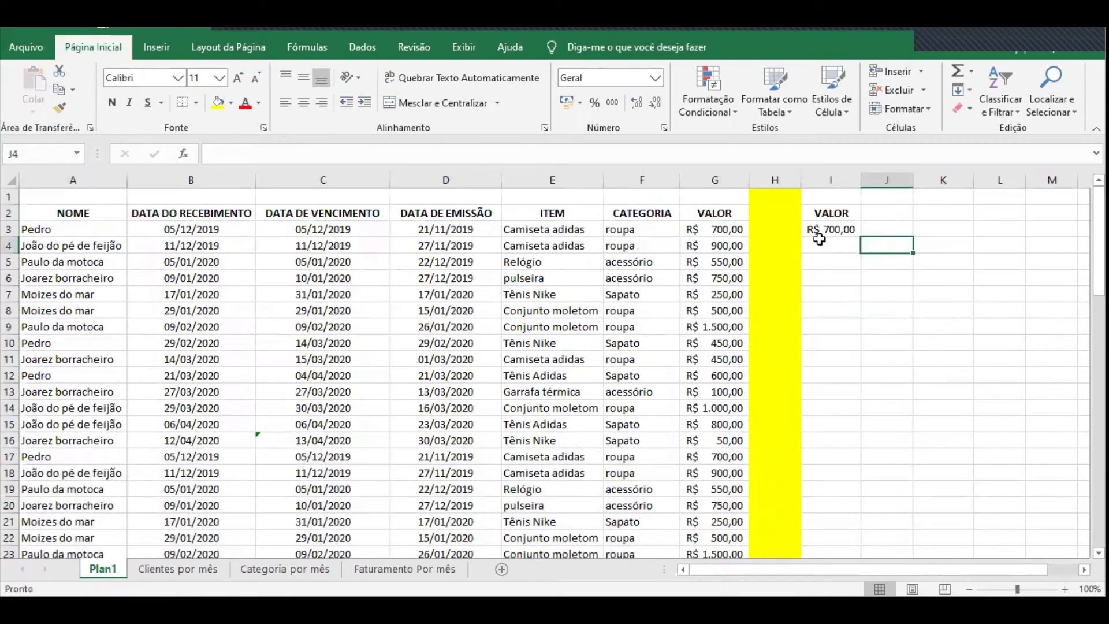
# Examine where the extended sales table ends and the empty row beneath its last record, across the columns
pyautogui.click(727, 232)
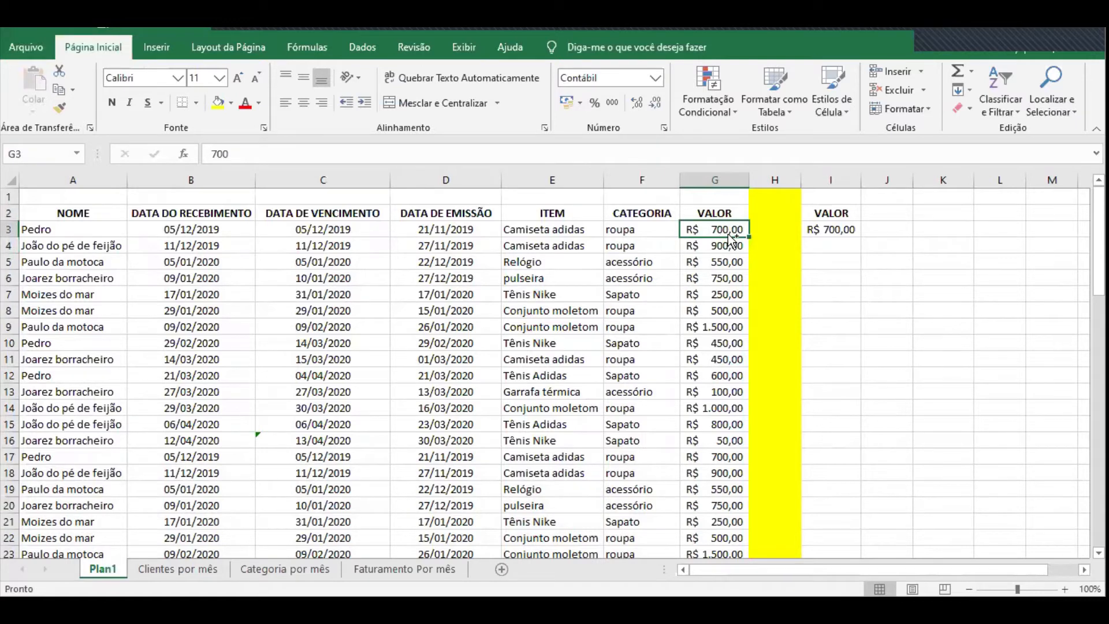
pyautogui.hotkey('ctrl', 'Down')
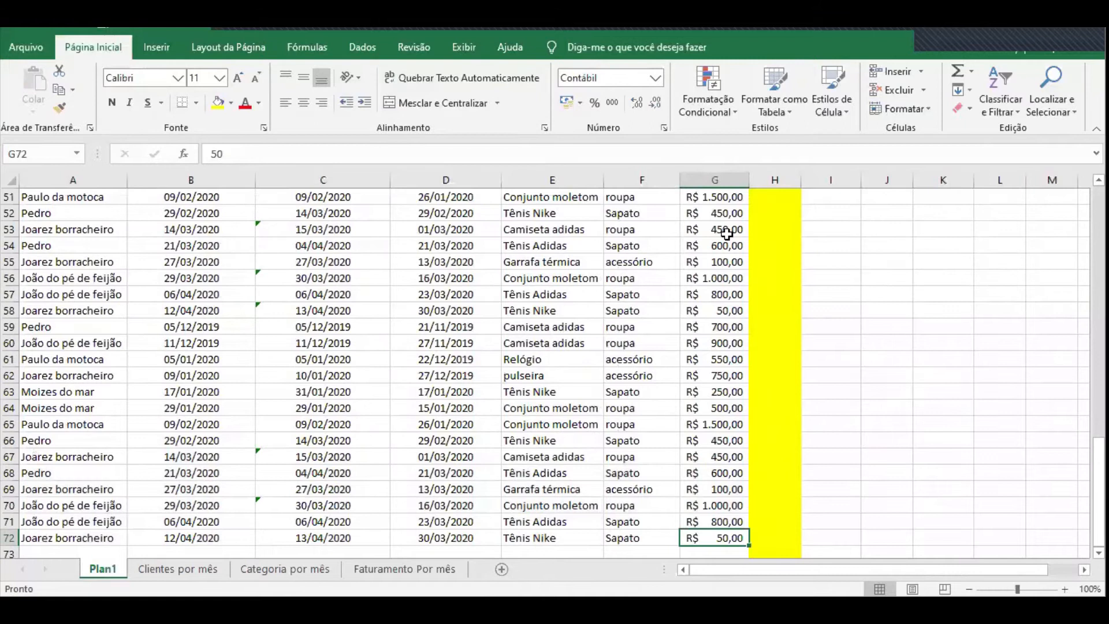
pyautogui.scroll(-2, 700, 468)
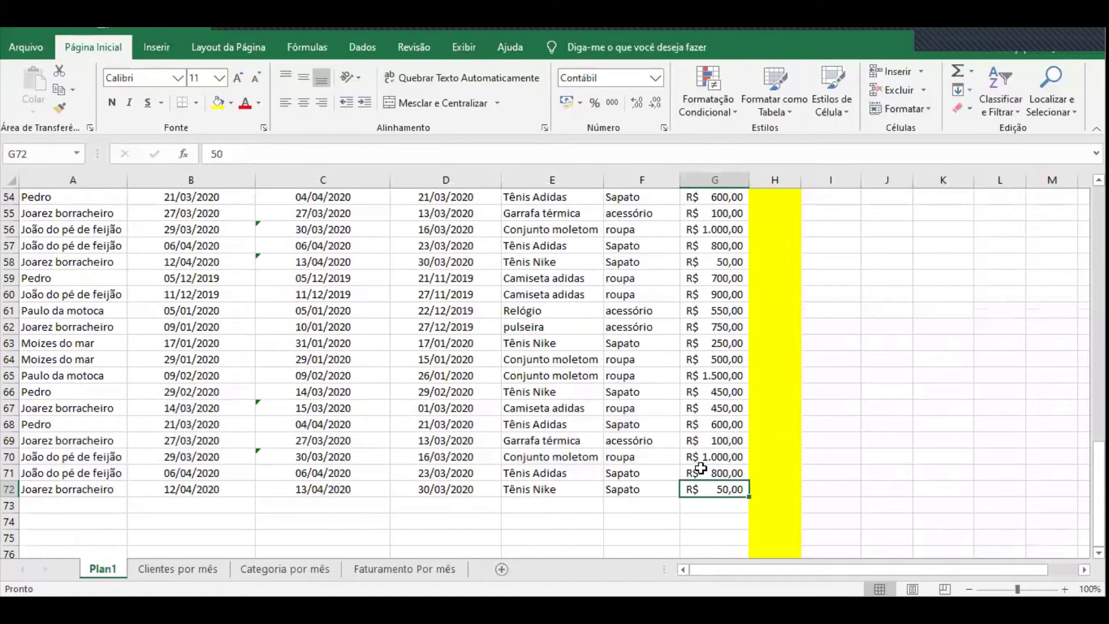
pyautogui.click(107, 459)
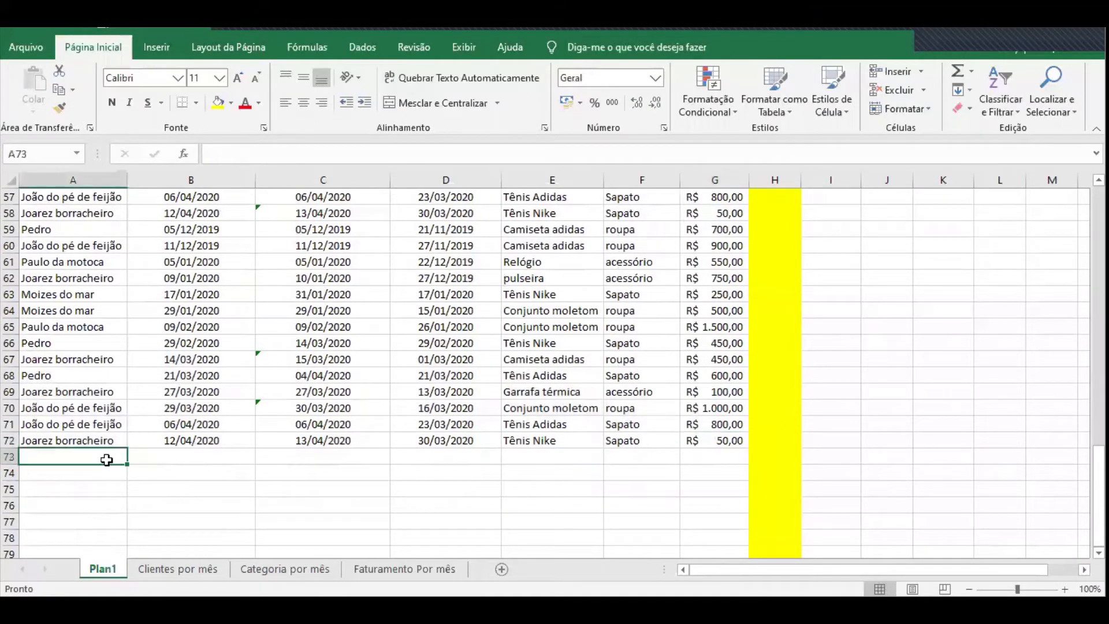
pyautogui.press('Tab')
pyautogui.press('Tab')
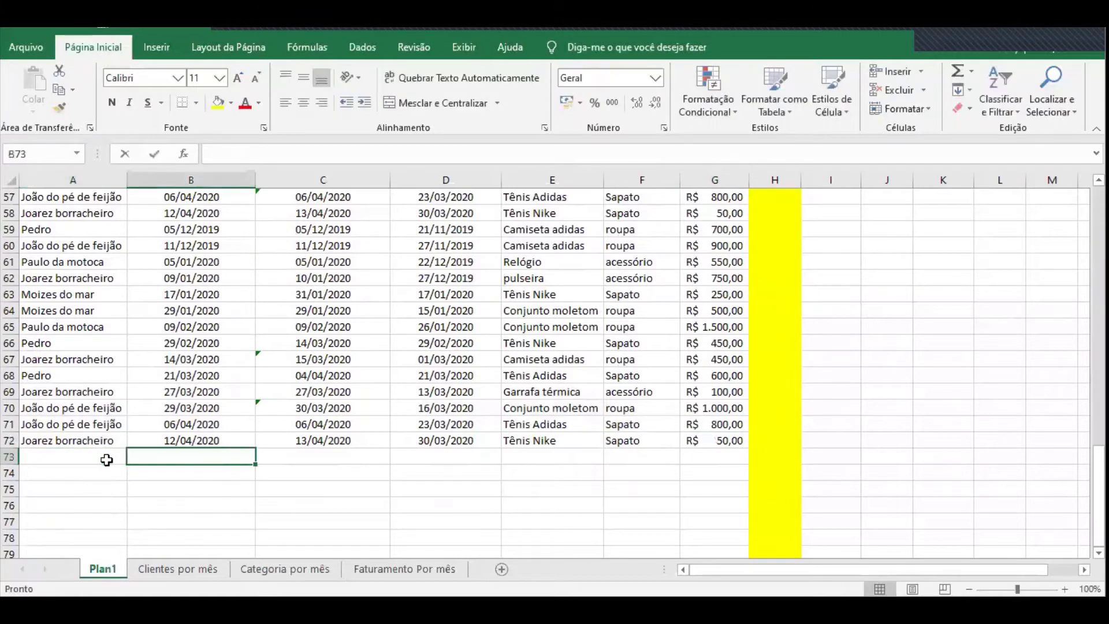
pyautogui.press('Tab')
pyautogui.press('Tab')
pyautogui.press('Tab')
pyautogui.press('Tab')
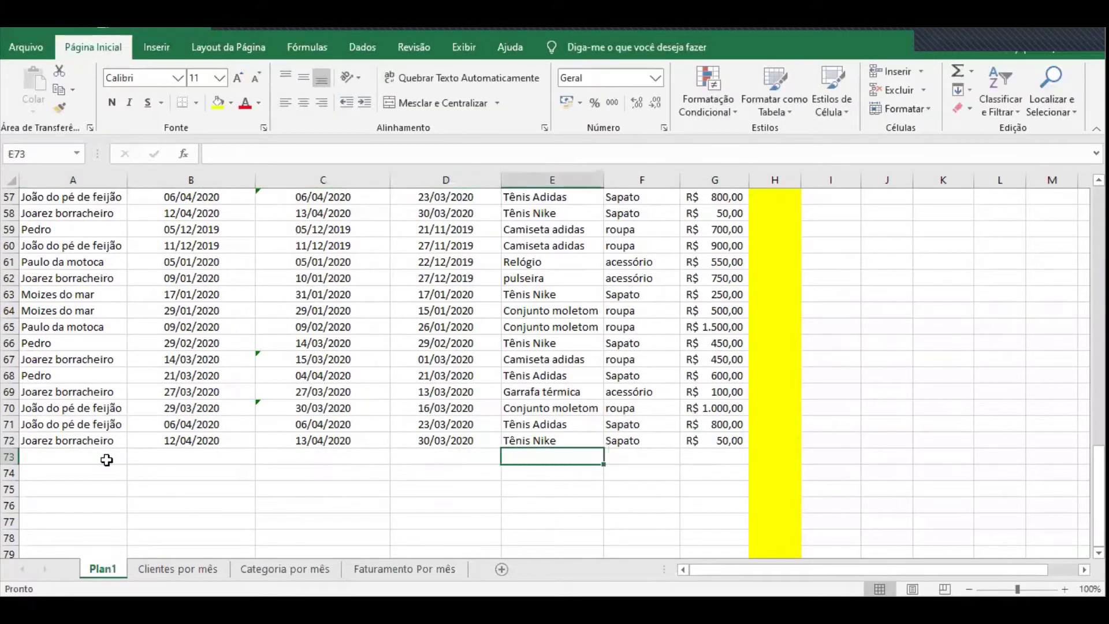
pyautogui.press('Tab')
pyautogui.press('Tab')
pyautogui.press('Tab')
pyautogui.press('Tab')
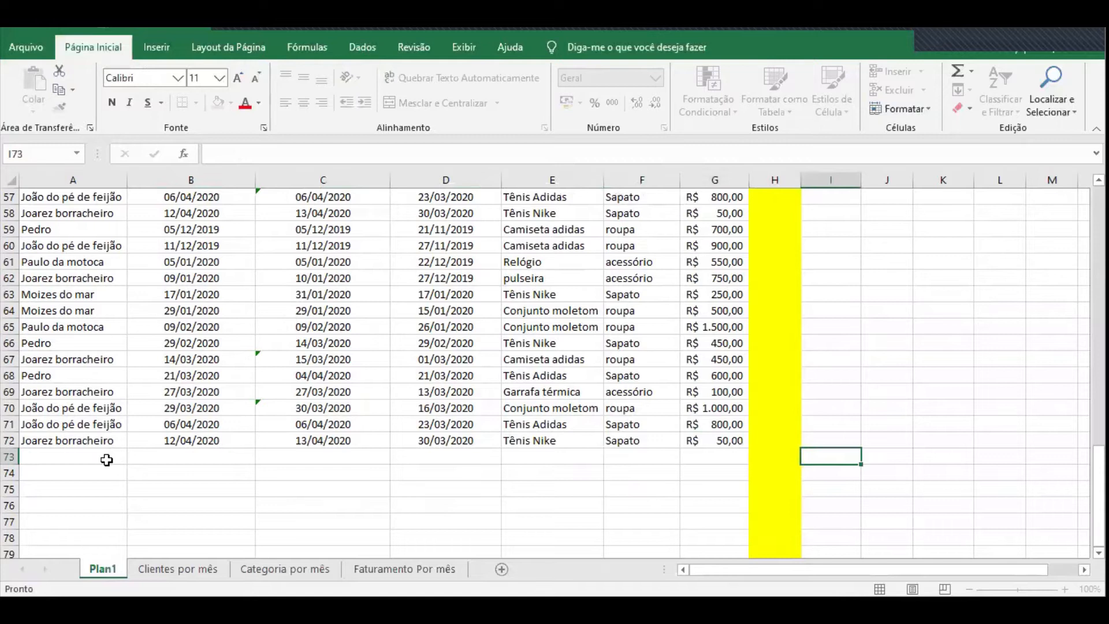
pyautogui.press('Tab')
pyautogui.press('Tab')
pyautogui.press('Tab')
pyautogui.press('Tab')
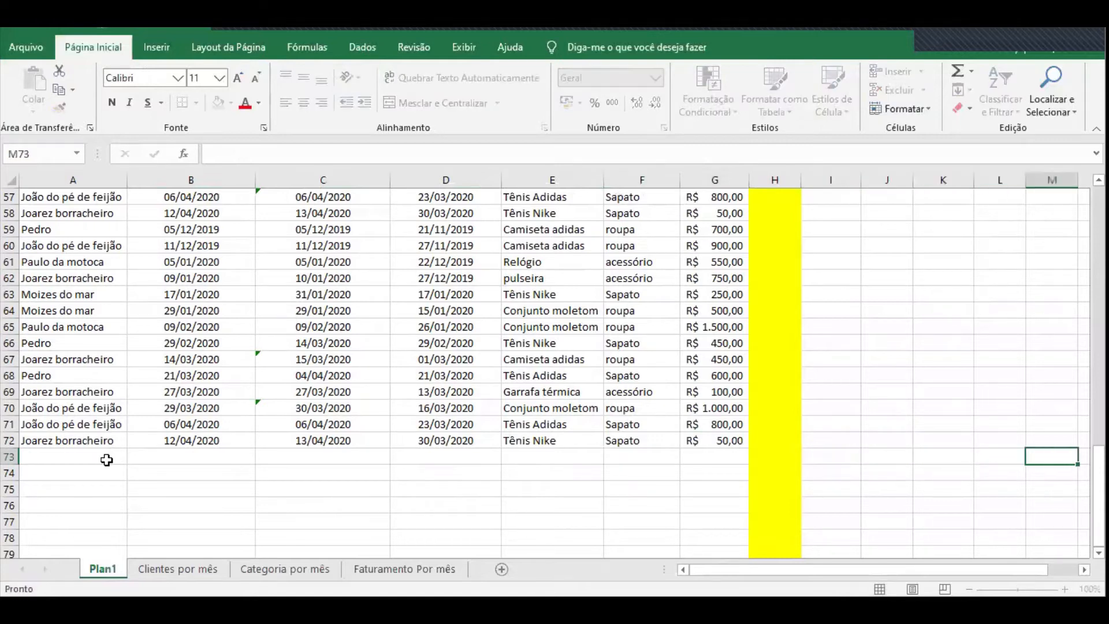
pyautogui.press('Tab')
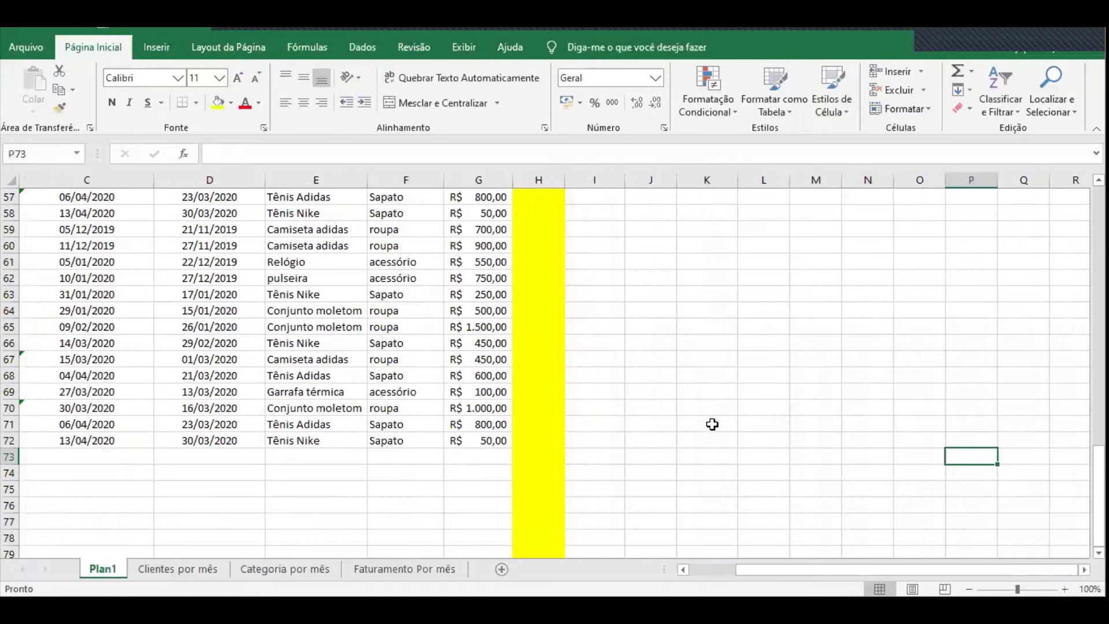
pyautogui.scroll(6, 707, 425)
pyautogui.scroll(-7, 676, 277)
pyautogui.scroll(12, 554, 354)
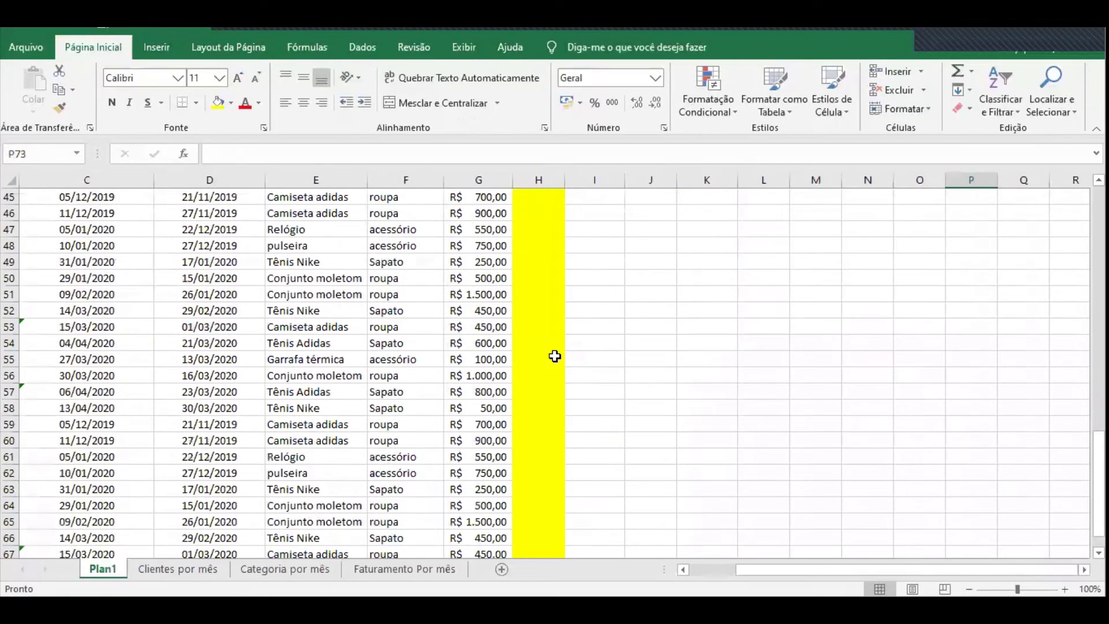
pyautogui.scroll(7, 554, 355)
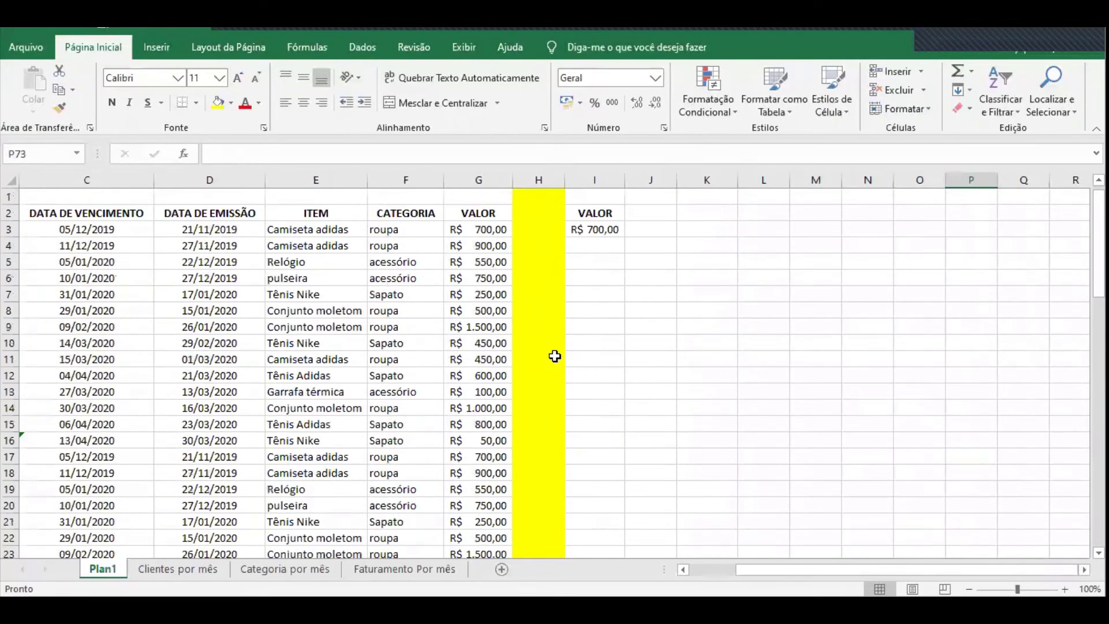
# Copy the link formula from I3 into I4:I72 and autofit the width of column I
pyautogui.click(603, 228)
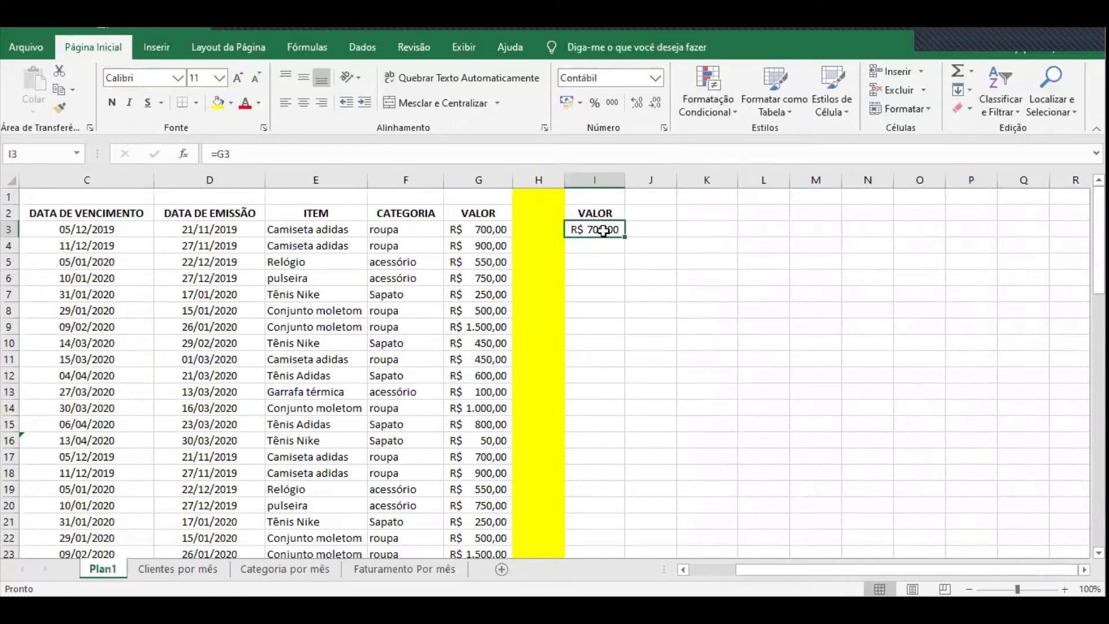
pyautogui.hotkey('ctrl', 'c')
pyautogui.click(596, 246)
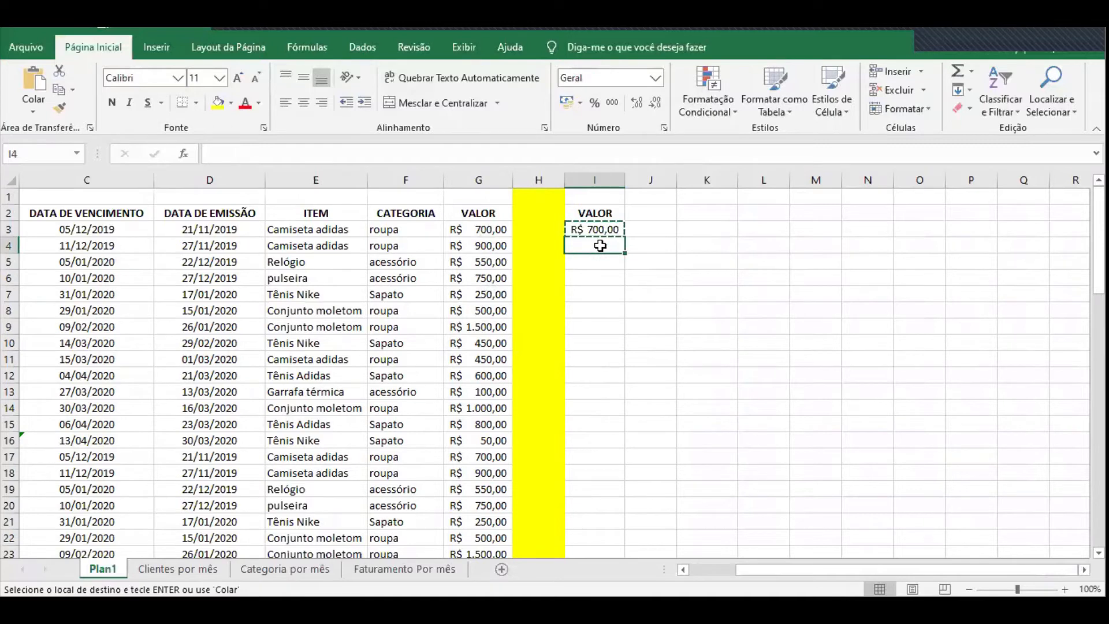
pyautogui.hotkey('shift', 'Down')
pyautogui.hotkey('shift', 'Down')
pyautogui.hotkey('shift', 'Down')
pyautogui.hotkey('shift', 'Down')
pyautogui.hotkey('shift', 'Down')
pyautogui.hotkey('shift', 'Down')
pyautogui.hotkey('shift', 'Down')
pyautogui.hotkey('shift', 'Down')
pyautogui.hotkey('shift', 'Down')
pyautogui.hotkey('shift', 'Down')
pyautogui.hotkey('shift', 'Down')
pyautogui.hotkey('shift', 'Down')
pyautogui.hotkey('shift', 'Down')
pyautogui.hotkey('shift', 'Down')
pyautogui.hotkey('shift', 'Down')
pyautogui.hotkey('shift', 'Down')
pyautogui.hotkey('shift', 'Down')
pyautogui.hotkey('shift', 'Down')
pyautogui.hotkey('shift', 'Down')
pyautogui.hotkey('shift', 'Down')
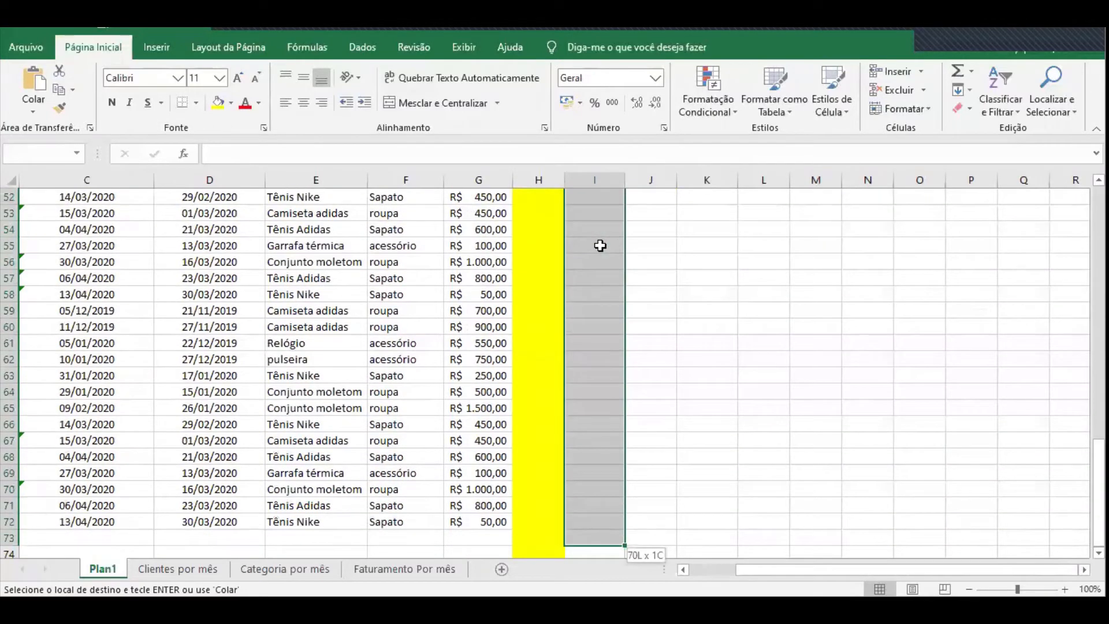
pyautogui.hotkey('shift', 'Up')
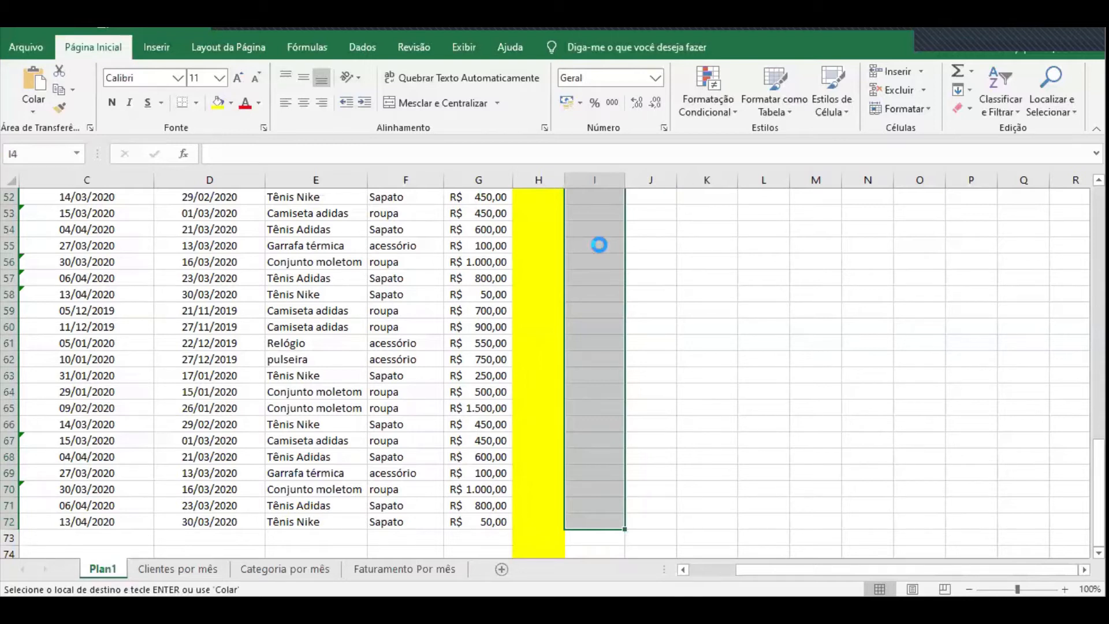
pyautogui.doubleClick(620, 179)
# Check the linked values in column I against the sales values in column G down to the last record
pyautogui.scroll(-7, 628, 263)
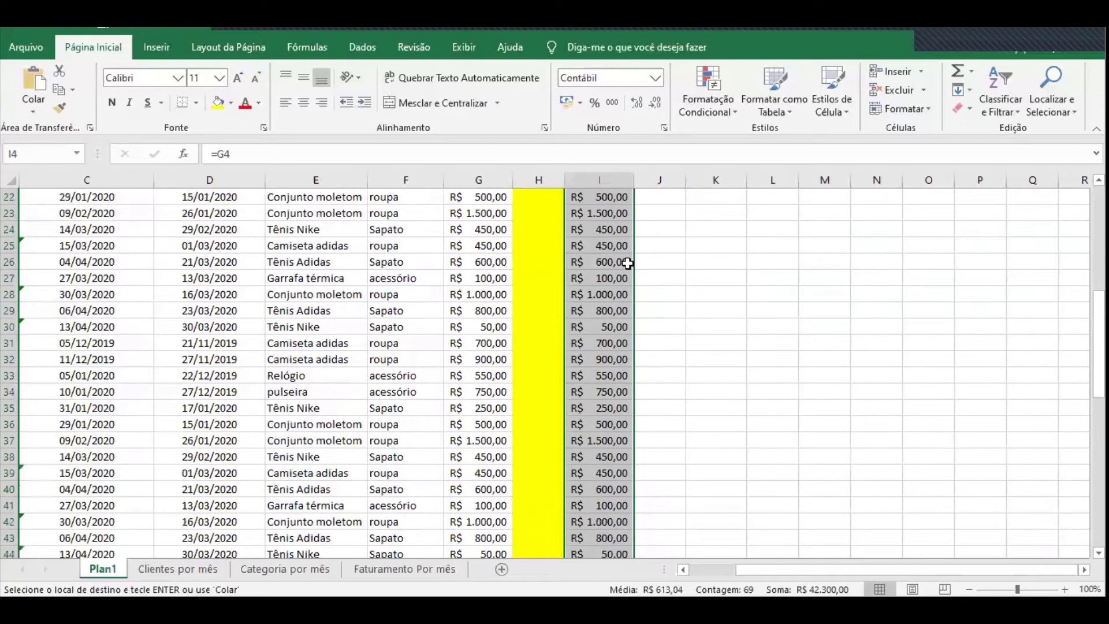
pyautogui.scroll(-20, 628, 262)
pyautogui.scroll(11, 628, 263)
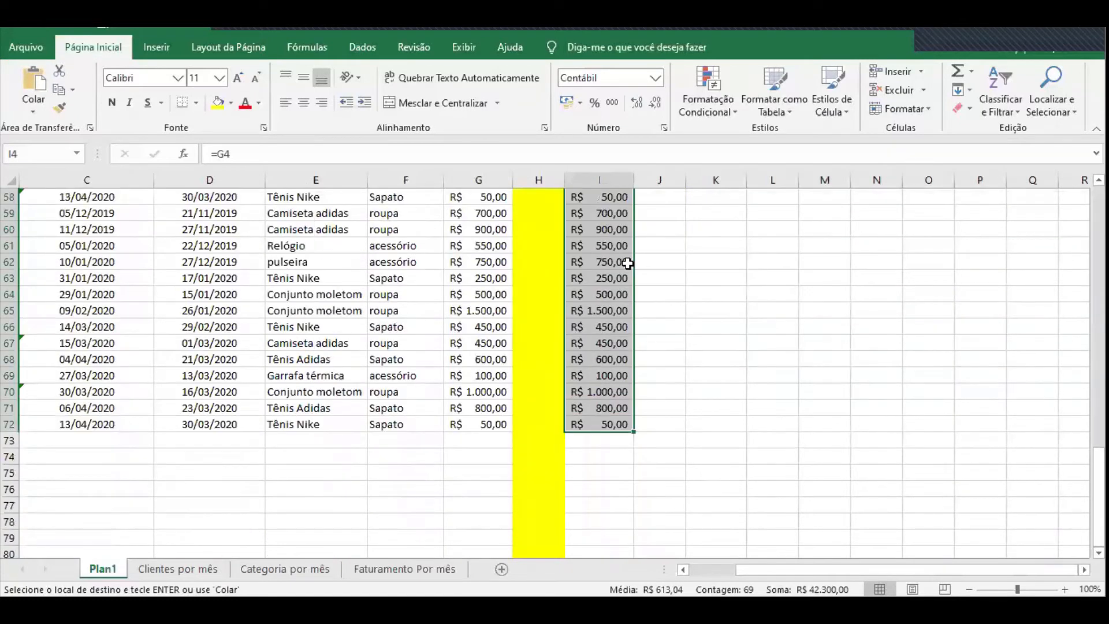
pyautogui.scroll(2, 465, 405)
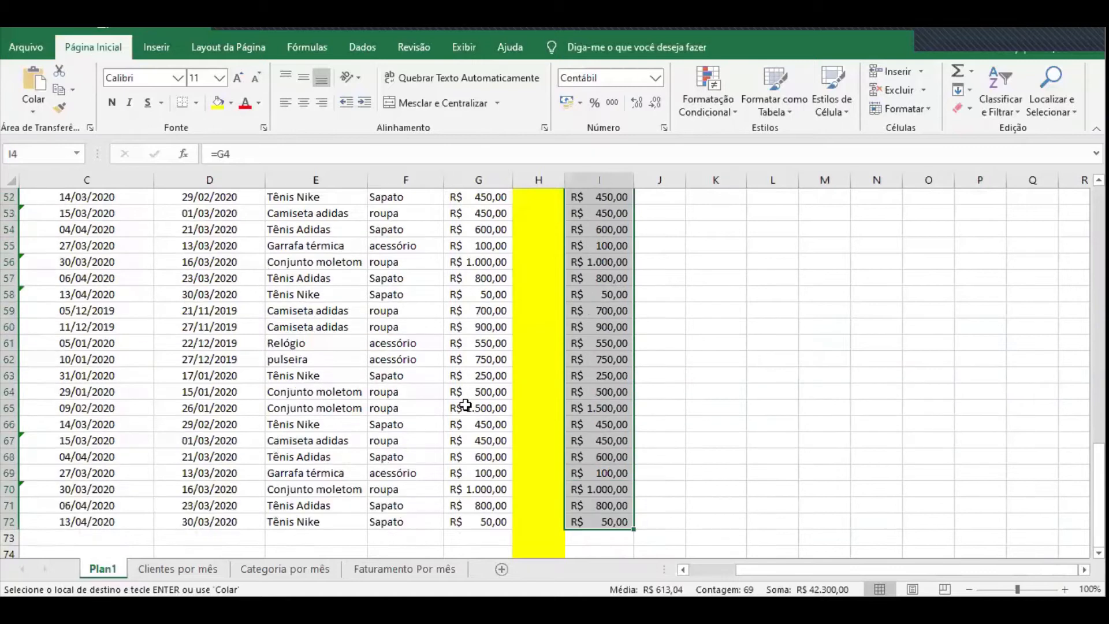
pyautogui.scroll(17, 466, 405)
pyautogui.click(462, 402)
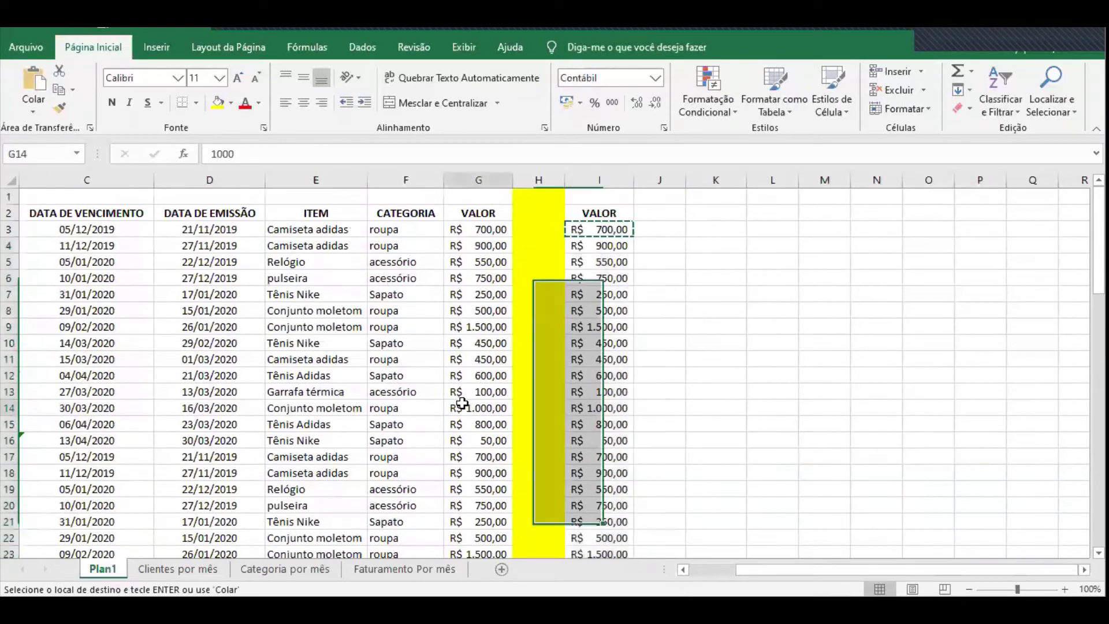
pyautogui.scroll(-20, 533, 378)
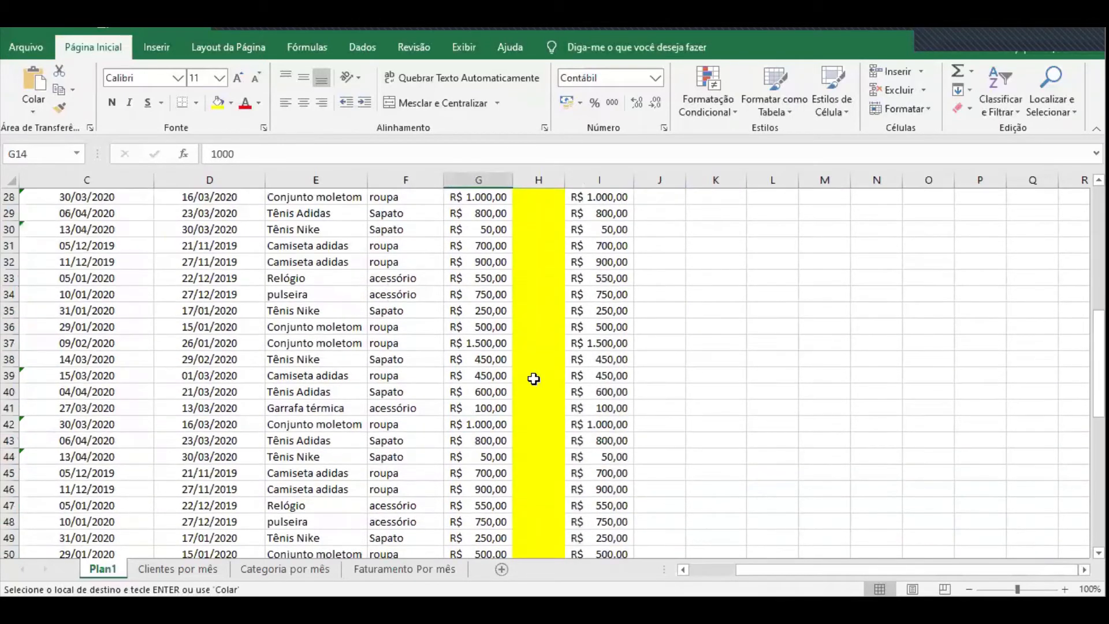
pyautogui.scroll(5, 533, 378)
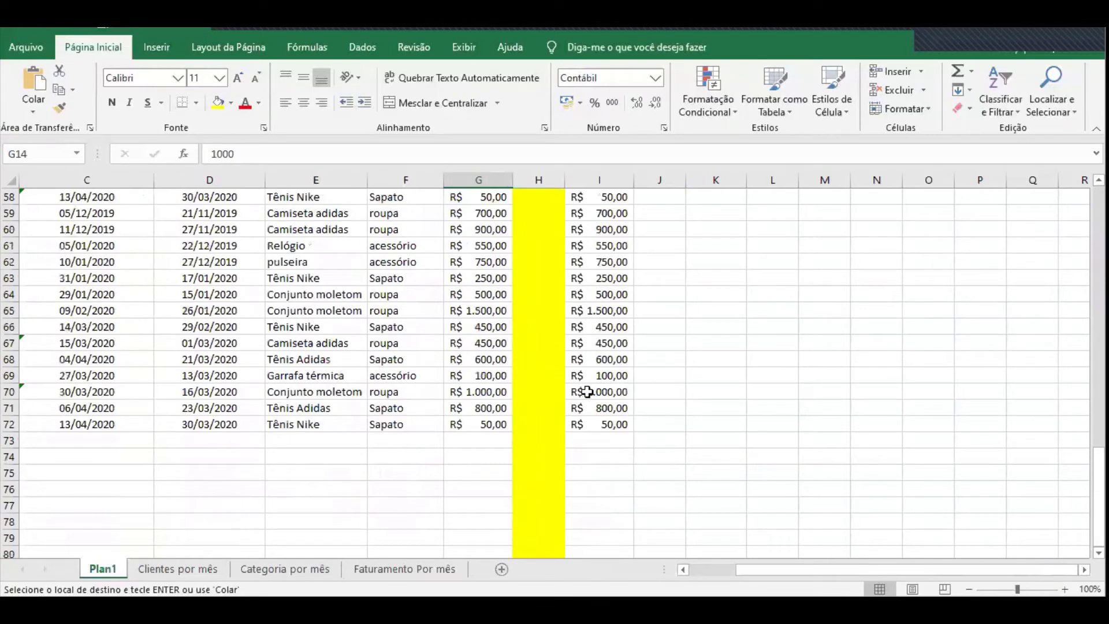
pyautogui.click(613, 424)
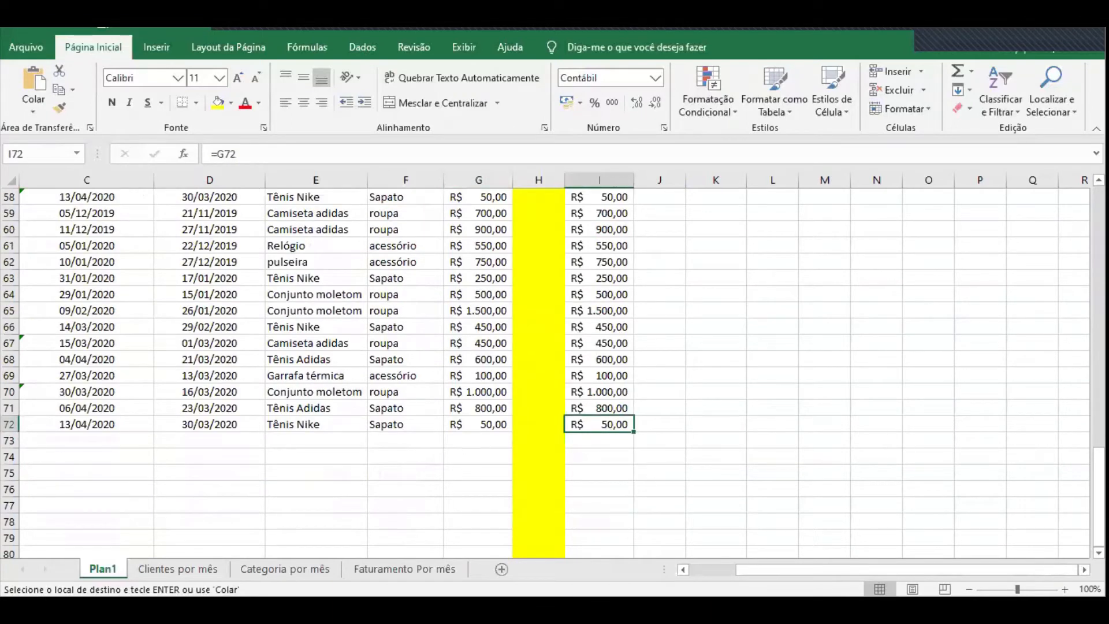
pyautogui.click(1099, 471)
pyautogui.click(1098, 553)
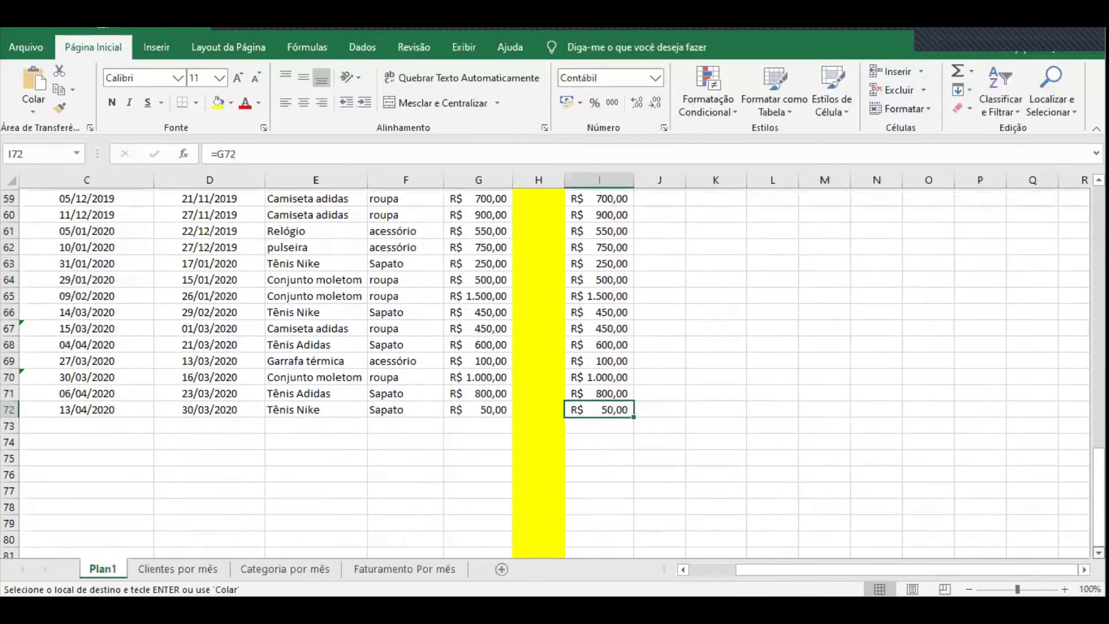
# Examine the rows beneath the last value in column I, return to the header in I2 and clear the copy selection
pyautogui.press('Down')
pyautogui.press('Down')
pyautogui.press('Down')
pyautogui.press('Down')
pyautogui.press('Down')
pyautogui.press('Down')
pyautogui.press('Down')
pyautogui.press('Down')
pyautogui.press('Down')
pyautogui.press('Down')
pyautogui.press('Down')
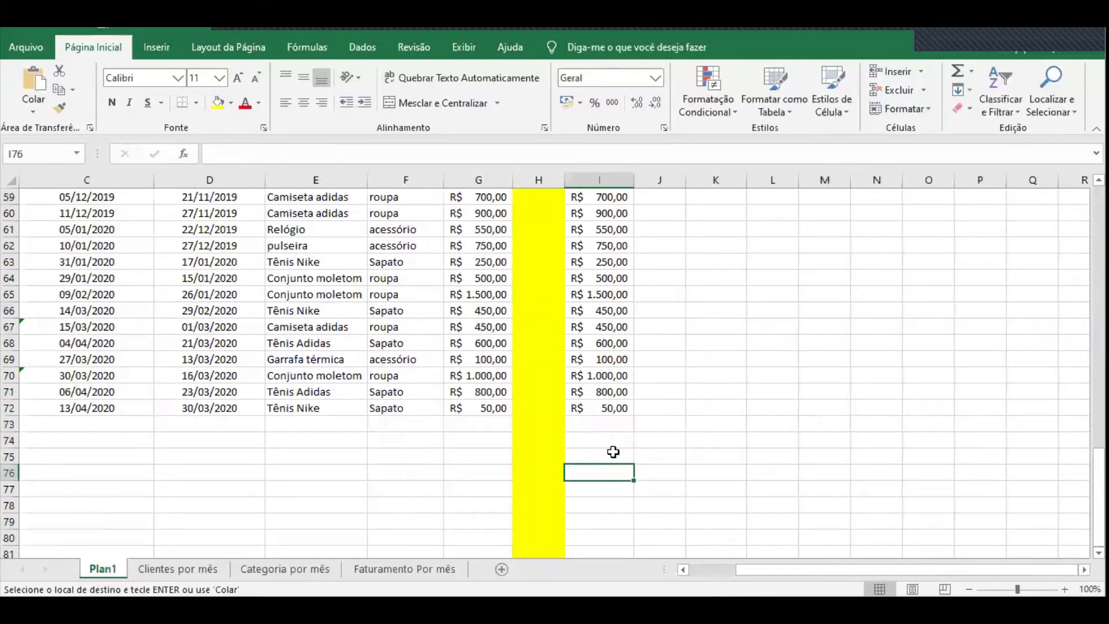
pyautogui.press('Down')
pyautogui.press('Down')
pyautogui.press('Down')
pyautogui.press('Down')
pyautogui.press('Down')
pyautogui.press('Down')
pyautogui.press('Down')
pyautogui.press('Down')
pyautogui.press('Down')
pyautogui.press('Down')
pyautogui.press('Down')
pyautogui.press('Down')
pyautogui.press('Down')
pyautogui.press('Down')
pyautogui.press('Down')
pyautogui.press('Down')
pyautogui.press('Down')
pyautogui.press('Down')
pyautogui.press('Down')
pyautogui.press('Down')
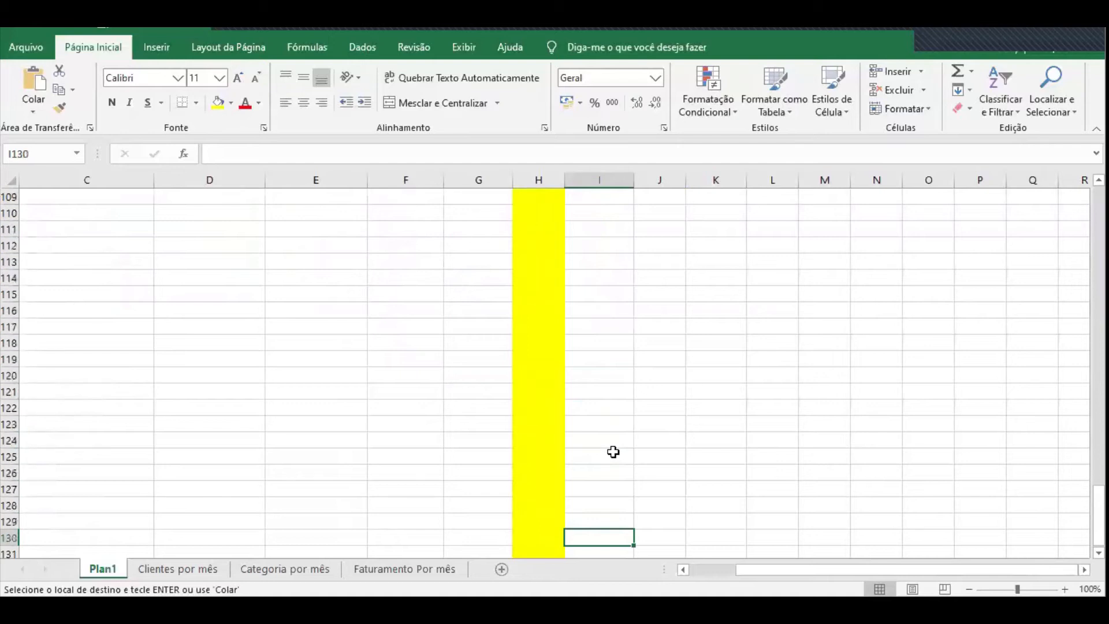
pyautogui.press('Down')
pyautogui.press('Down')
pyautogui.press('Down')
pyautogui.press('Down')
pyautogui.press('Down')
pyautogui.press('Down')
pyautogui.press('Down')
pyautogui.press('Down')
pyautogui.press('Down')
pyautogui.press('Down')
pyautogui.press('Down')
pyautogui.press('Down')
pyautogui.press('Down')
pyautogui.press('Down')
pyautogui.press('Down')
pyautogui.press('Down')
pyautogui.press('Down')
pyautogui.press('Down')
pyautogui.press('Down')
pyautogui.press('Down')
pyautogui.press('Up')
pyautogui.press('Up')
pyautogui.press('Up')
pyautogui.press('Up')
pyautogui.press('Up')
pyautogui.press('Up')
pyautogui.press('Up')
pyautogui.press('Up')
pyautogui.press('Up')
pyautogui.press('Up')
pyautogui.press('Up')
pyautogui.press('Up')
pyautogui.press('Up')
pyautogui.press('Up')
pyautogui.press('Up')
pyautogui.press('Up')
pyautogui.press('Up')
pyautogui.press('Up')
pyautogui.press('Up')
pyautogui.press('Up')
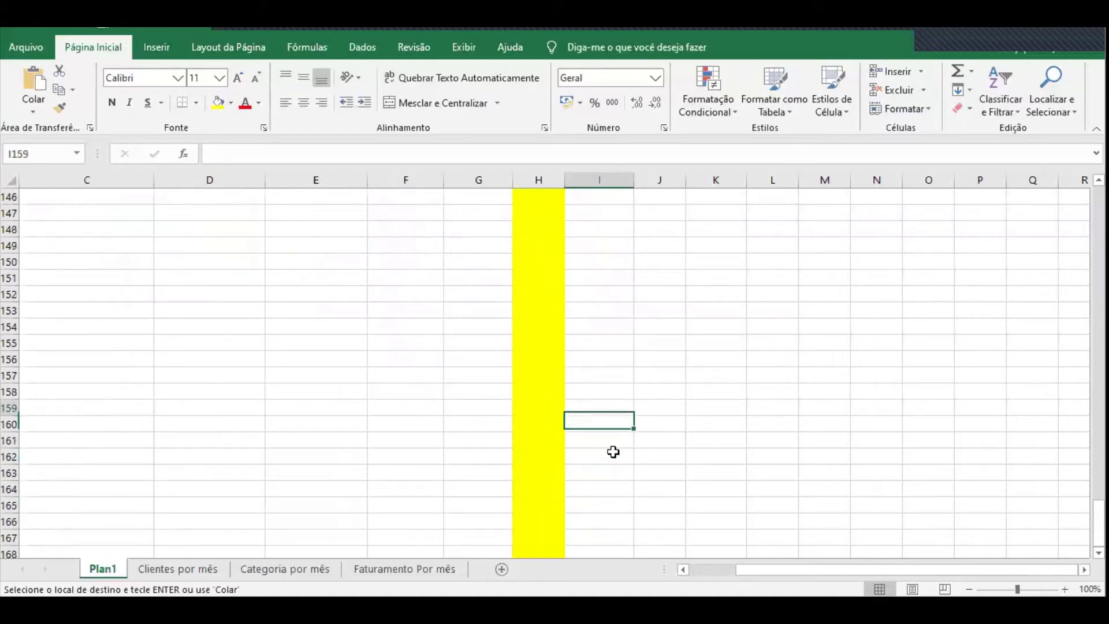
pyautogui.press('Up')
pyautogui.press('Up')
pyautogui.press('Up')
pyautogui.press('Up')
pyautogui.press('Up')
pyautogui.press('Up')
pyautogui.press('Up')
pyautogui.press('Up')
pyautogui.press('Up')
pyautogui.press('Up')
pyautogui.press('Up')
pyautogui.press('Up')
pyautogui.press('Up')
pyautogui.press('Up')
pyautogui.press('Up')
pyautogui.press('Up')
pyautogui.press('Up')
pyautogui.press('Up')
pyautogui.press('Up')
pyautogui.press('Up')
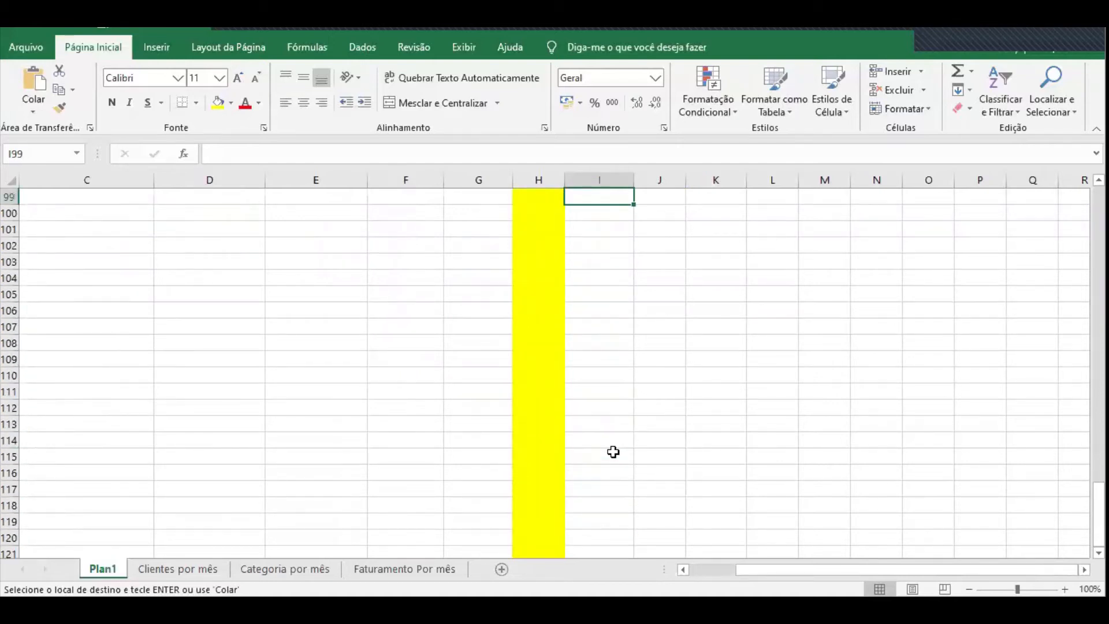
pyautogui.press('Up')
pyautogui.press('Up')
pyautogui.press('Up')
pyautogui.press('Up')
pyautogui.press('Up')
pyautogui.press('Up')
pyautogui.press('Up')
pyautogui.press('Up')
pyautogui.press('Up')
pyautogui.press('Up')
pyautogui.press('Up')
pyautogui.press('Up')
pyautogui.press('Up')
pyautogui.press('Up')
pyautogui.press('Up')
pyautogui.press('Up')
pyautogui.press('Up')
pyautogui.press('Up')
pyautogui.press('Up')
pyautogui.press('Up')
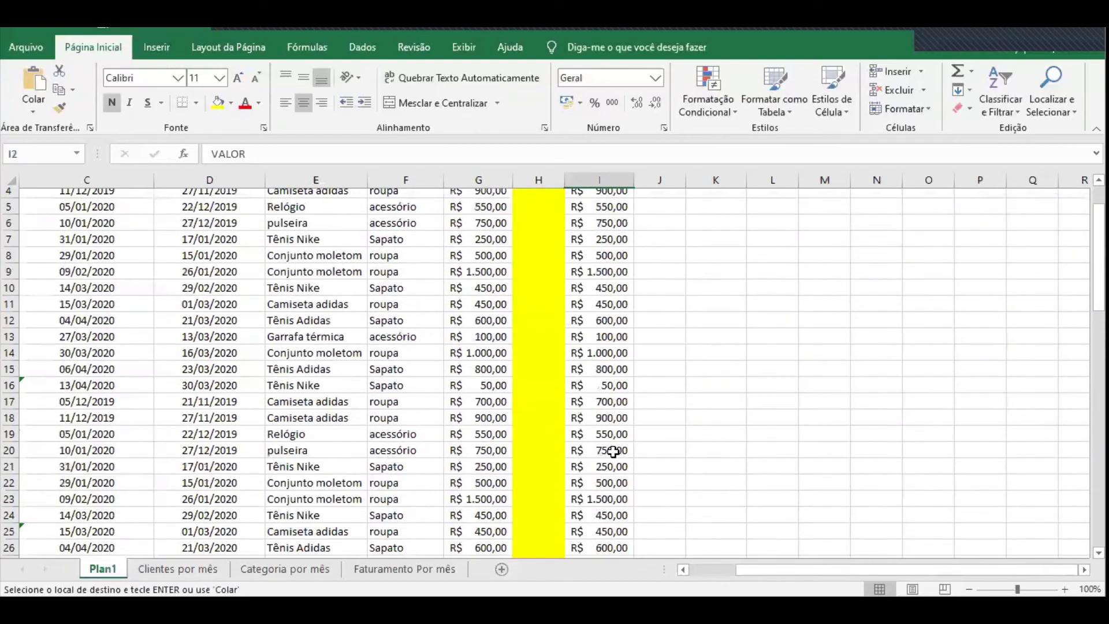
pyautogui.press('Escape')
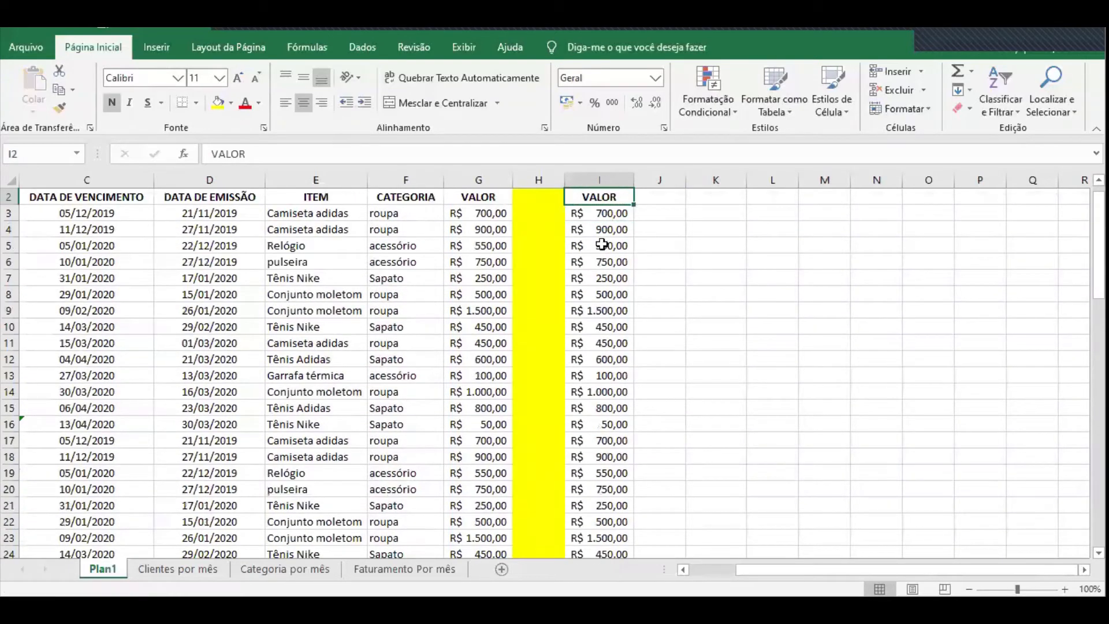
# Review the month headers in B1:J1 on the Clientes por mês sheet and return to Plan1
pyautogui.click(662, 201)
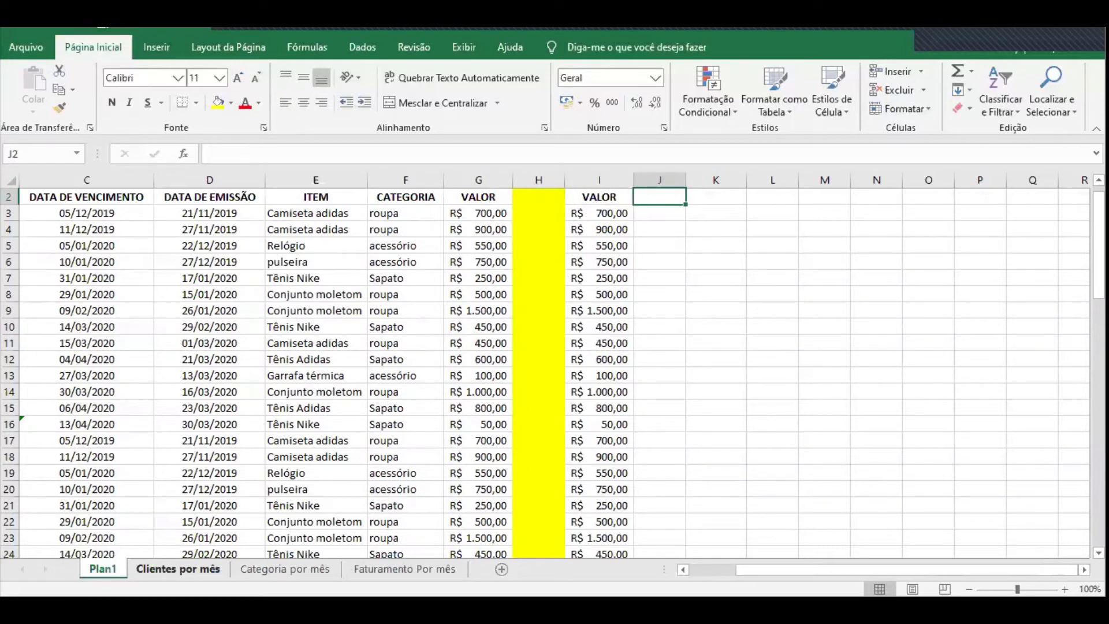
pyautogui.click(178, 568)
pyautogui.moveTo(204, 197); pyautogui.dragTo(569, 197)
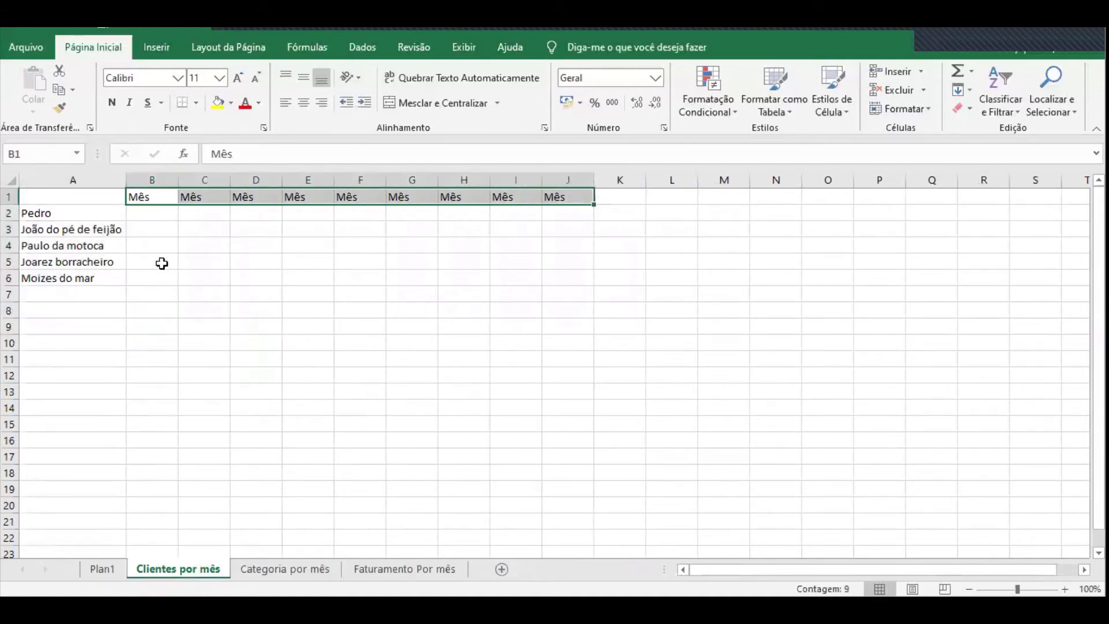
pyautogui.click(138, 196)
pyautogui.moveTo(139, 195); pyautogui.dragTo(554, 193)
pyautogui.click(102, 569)
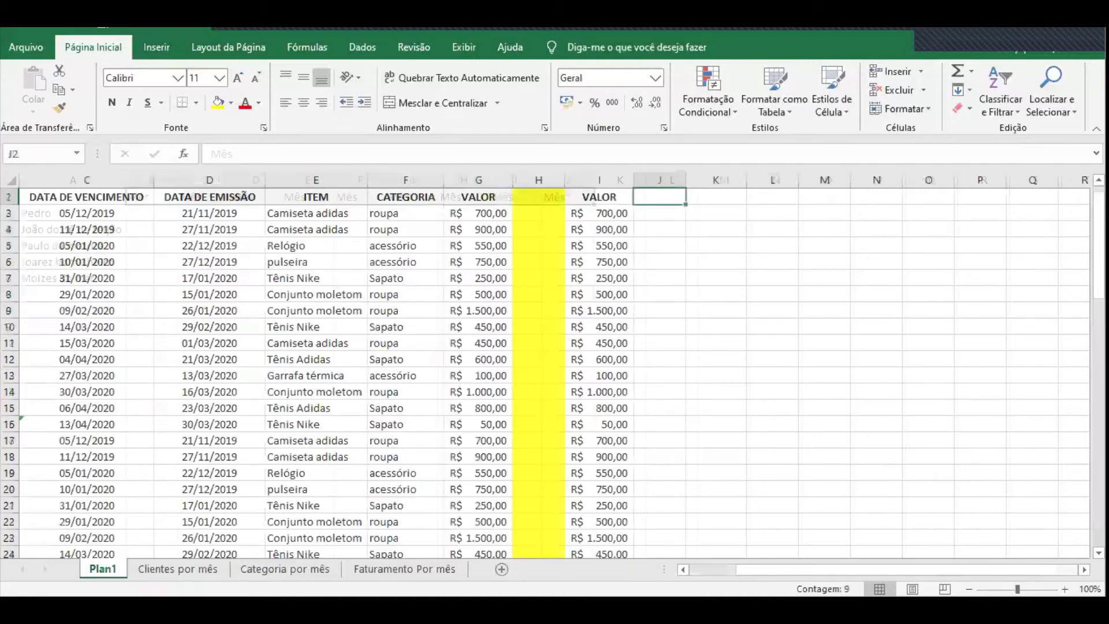
# Enter =MÊS(B3) in J3 to extract the month from the first receipt date
pyautogui.moveTo(1021, 569); pyautogui.dragTo(952, 570)
pyautogui.click(195, 211)
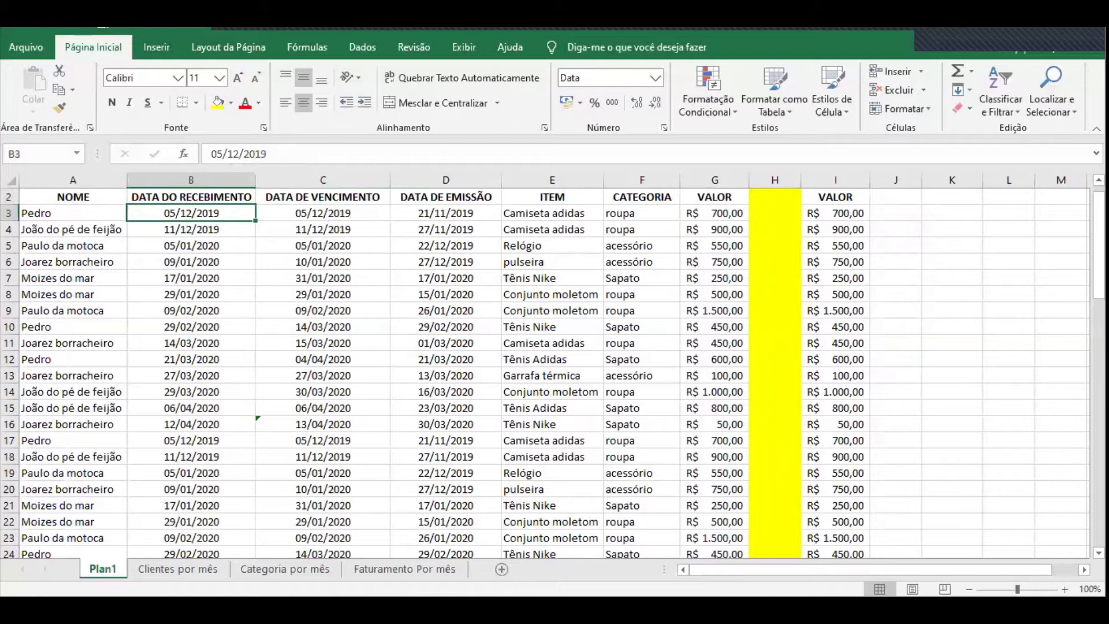
pyautogui.moveTo(826, 568); pyautogui.dragTo(837, 556)
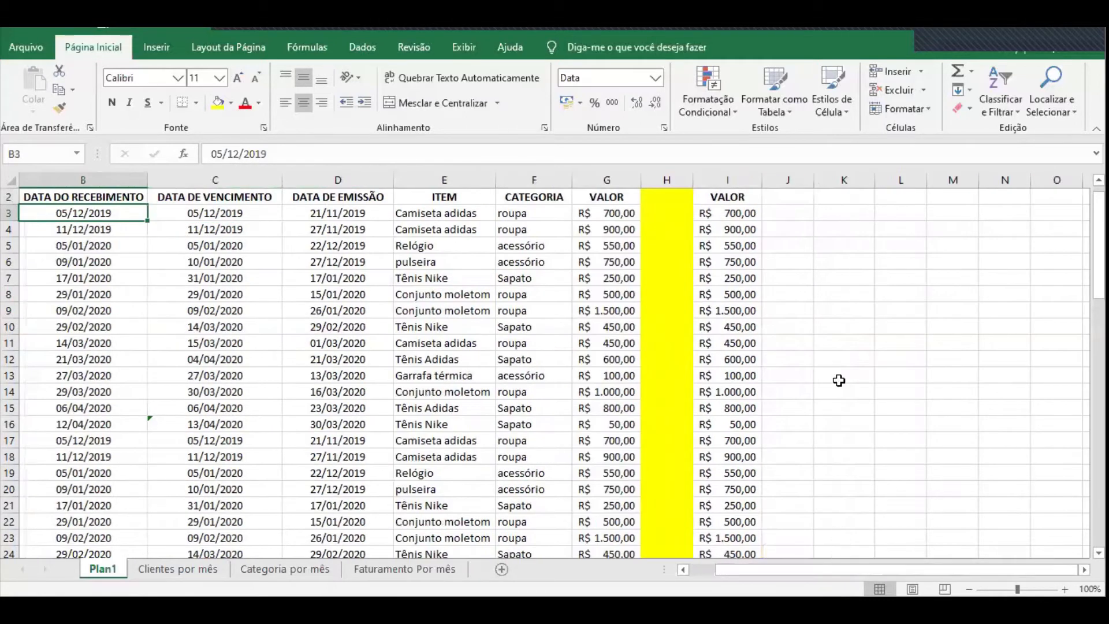
pyautogui.click(794, 215)
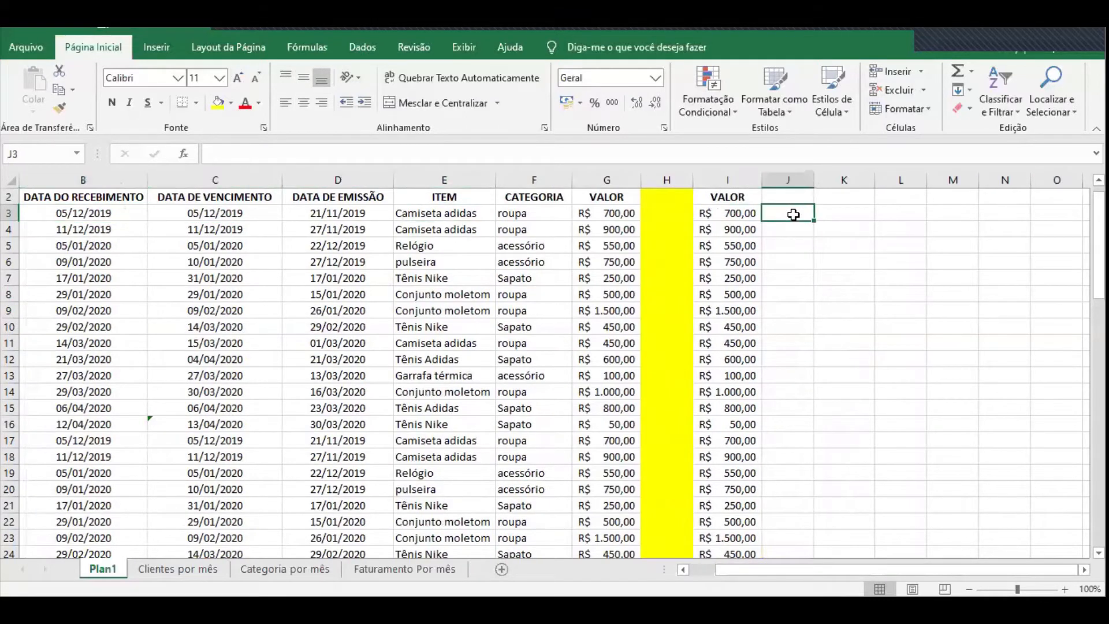
pyautogui.write('=')
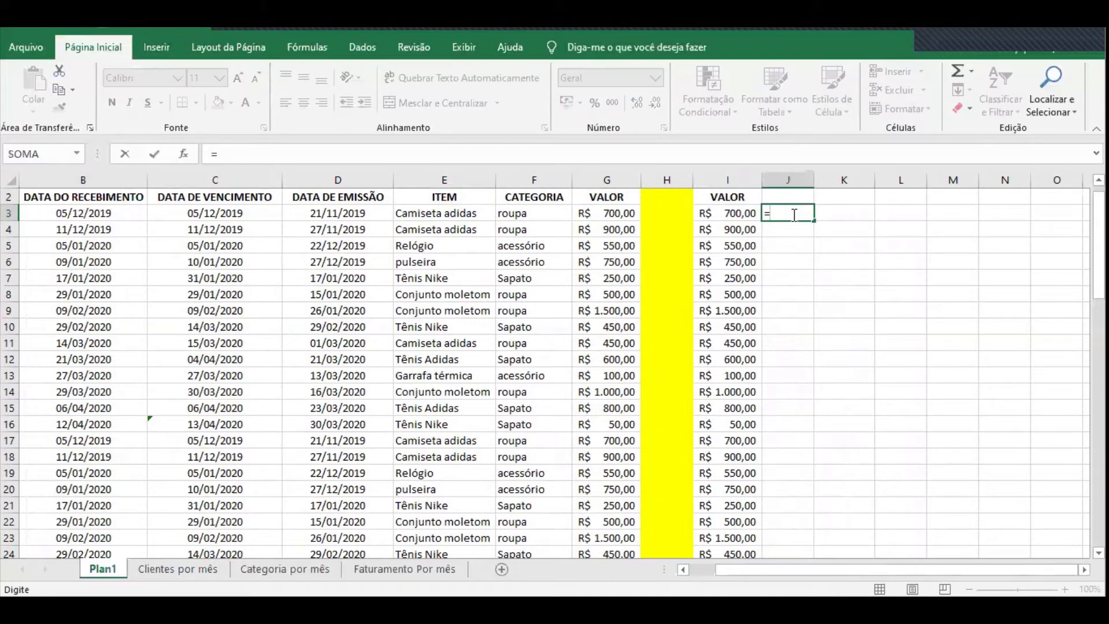
pyautogui.write('M')
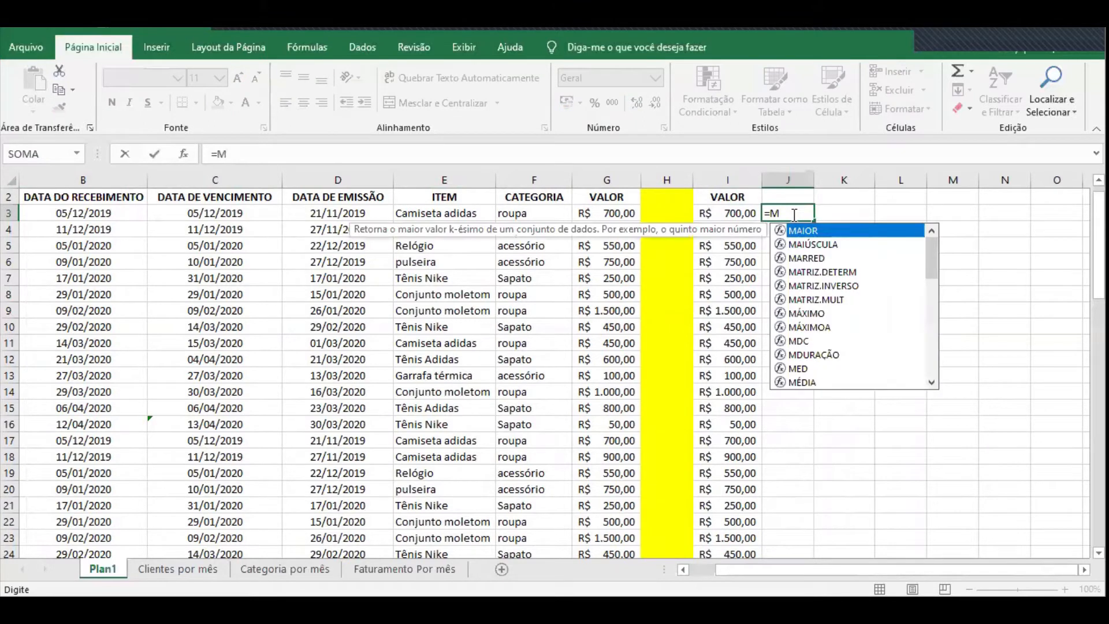
pyautogui.write('ÊS(')
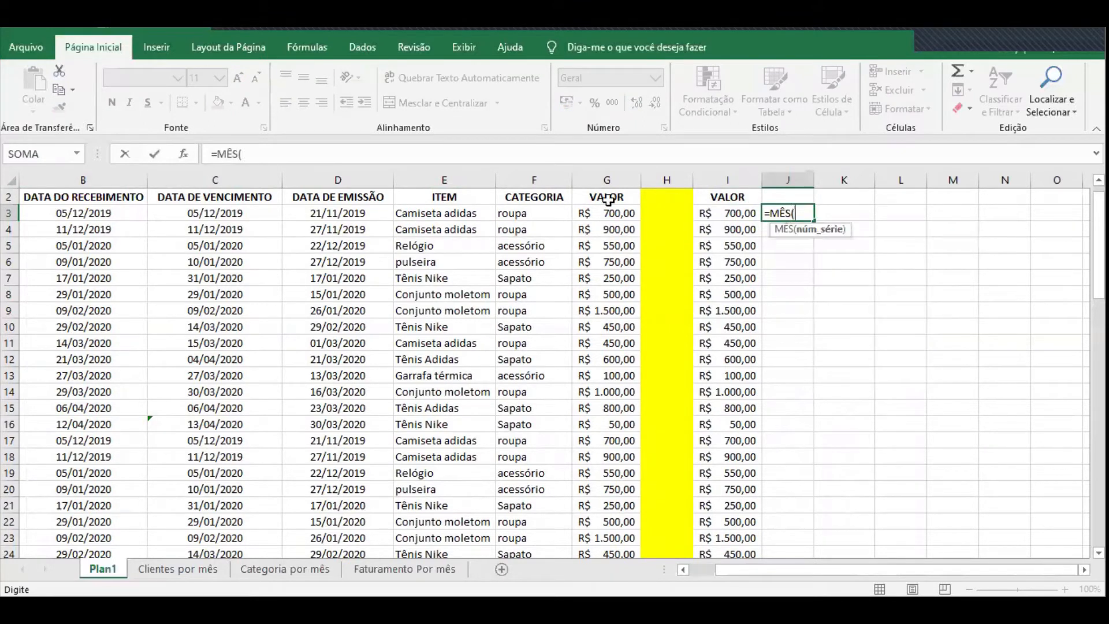
pyautogui.click(118, 213)
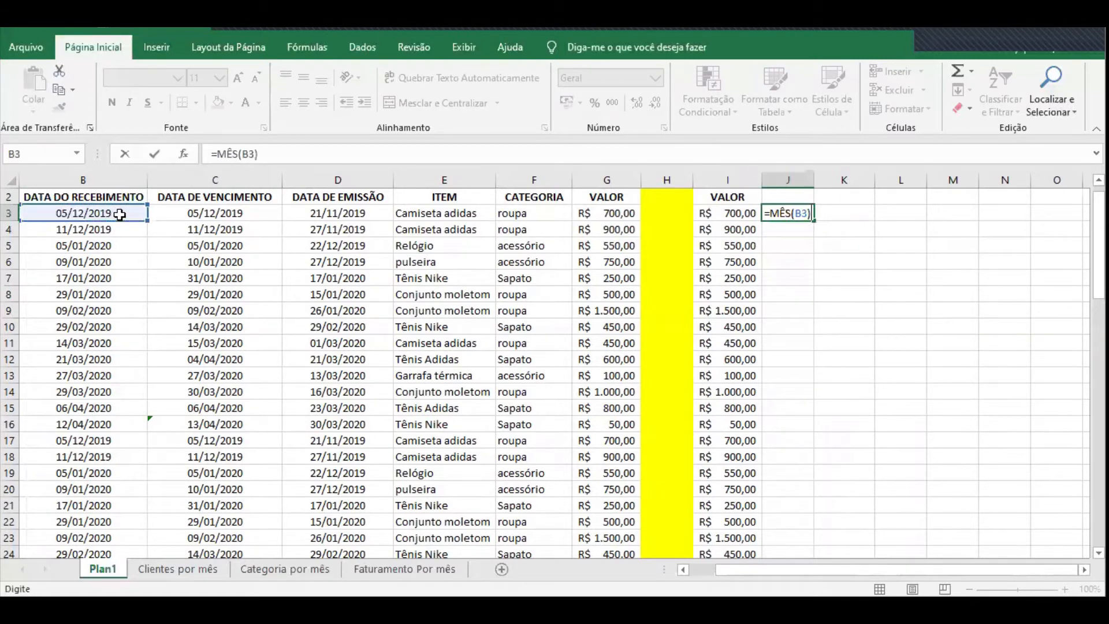
pyautogui.press('Return')
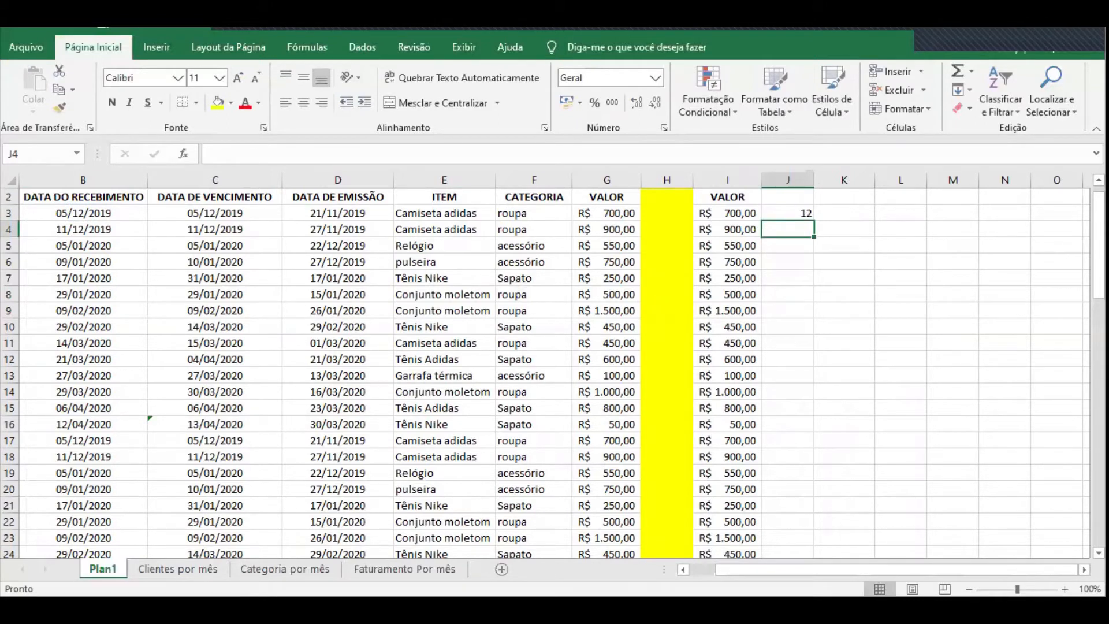
# Examine the month formula in J3 and its reference to the receipt date
pyautogui.click(795, 216)
pyautogui.moveTo(218, 154); pyautogui.dragTo(251, 155)
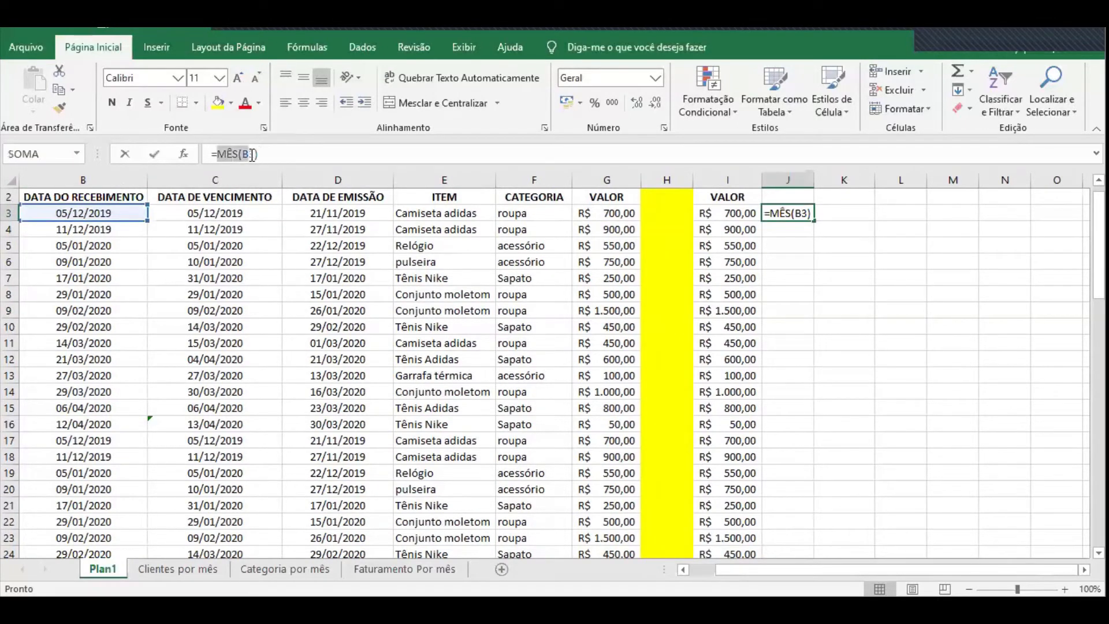
pyautogui.click(293, 151)
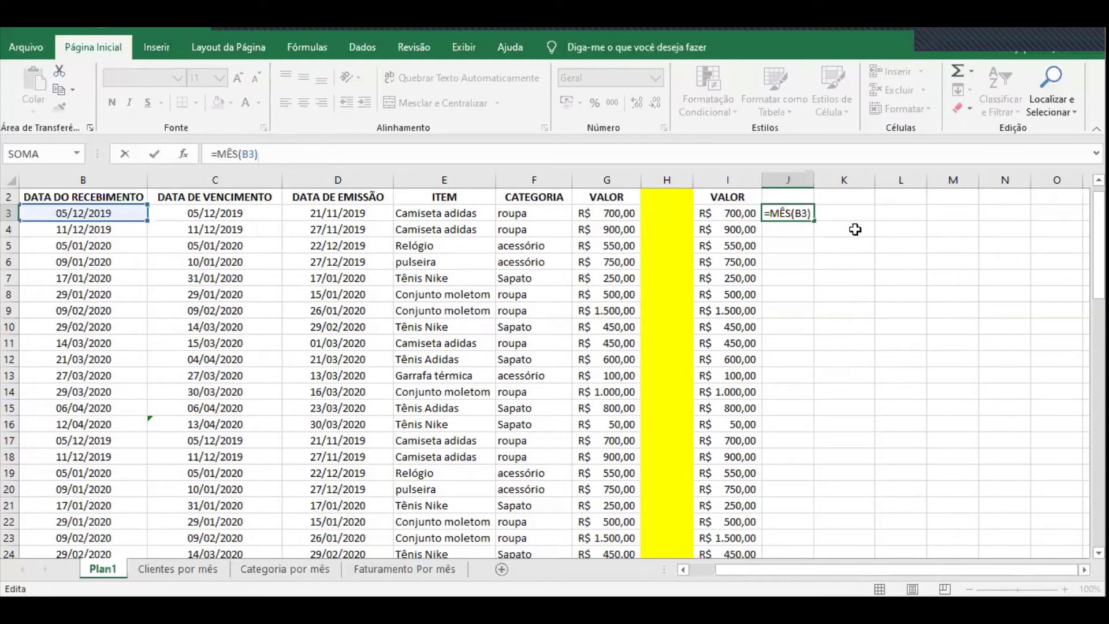
pyautogui.hotkey('ctrl', 'Return')
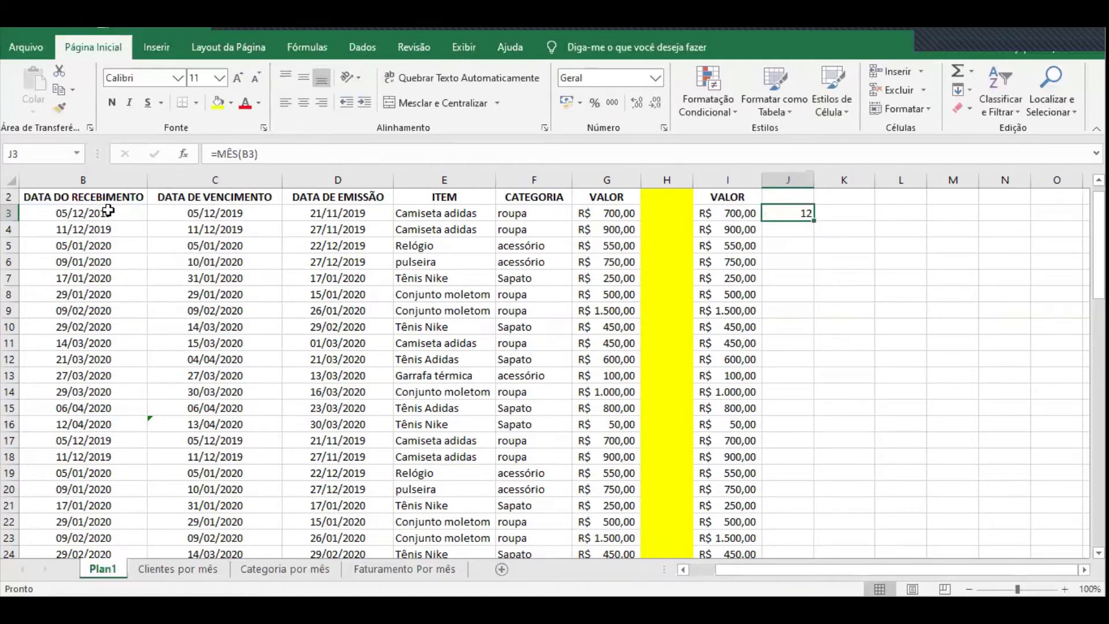
# Copy the three date headers from B2:D2 into J2:L2
pyautogui.click(786, 197)
pyautogui.scroll(1, 786, 197)
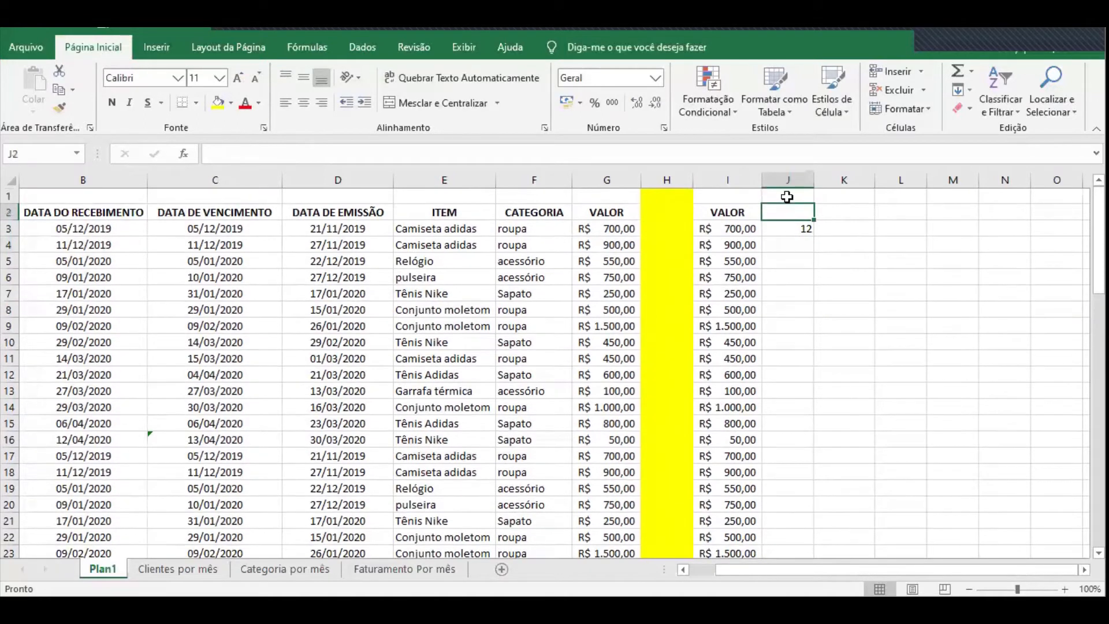
pyautogui.click(133, 215)
pyautogui.moveTo(132, 215); pyautogui.dragTo(297, 212)
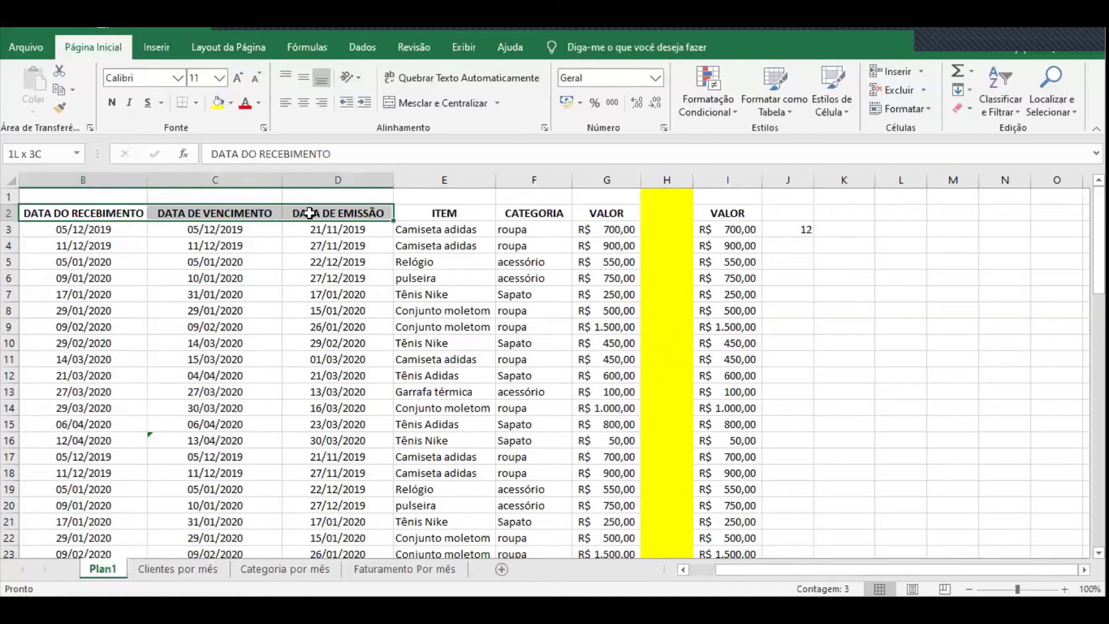
pyautogui.hotkey('ctrl', 'c')
pyautogui.click(794, 213)
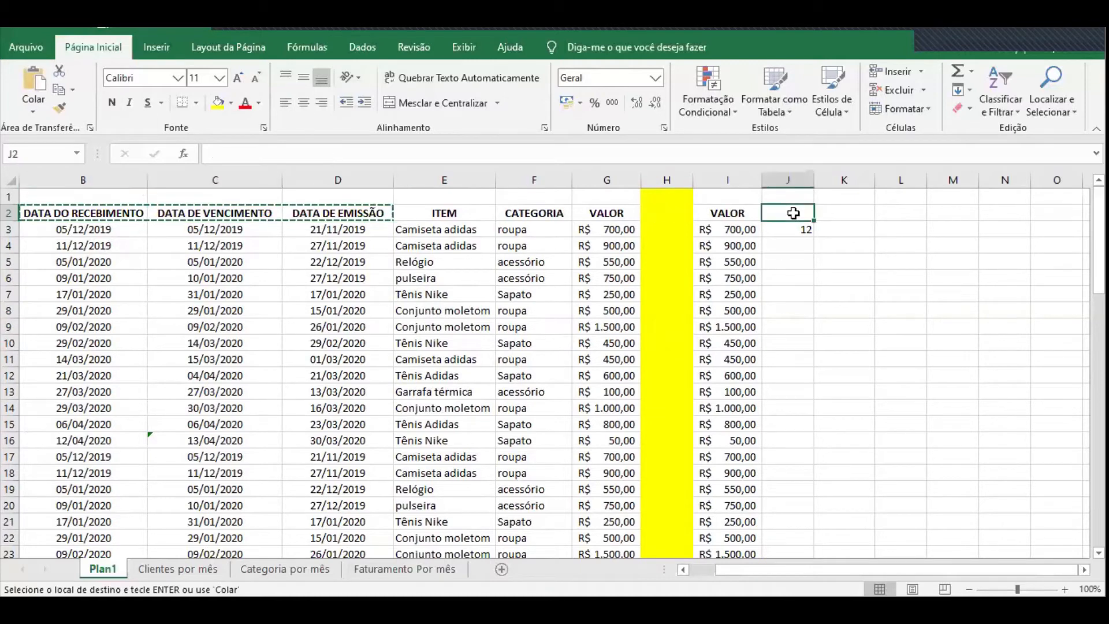
pyautogui.hotkey('ctrl', 'v')
pyautogui.press('Escape')
# Autofit the widths of columns J to L to their date headers
pyautogui.moveTo(788, 179); pyautogui.dragTo(929, 180)
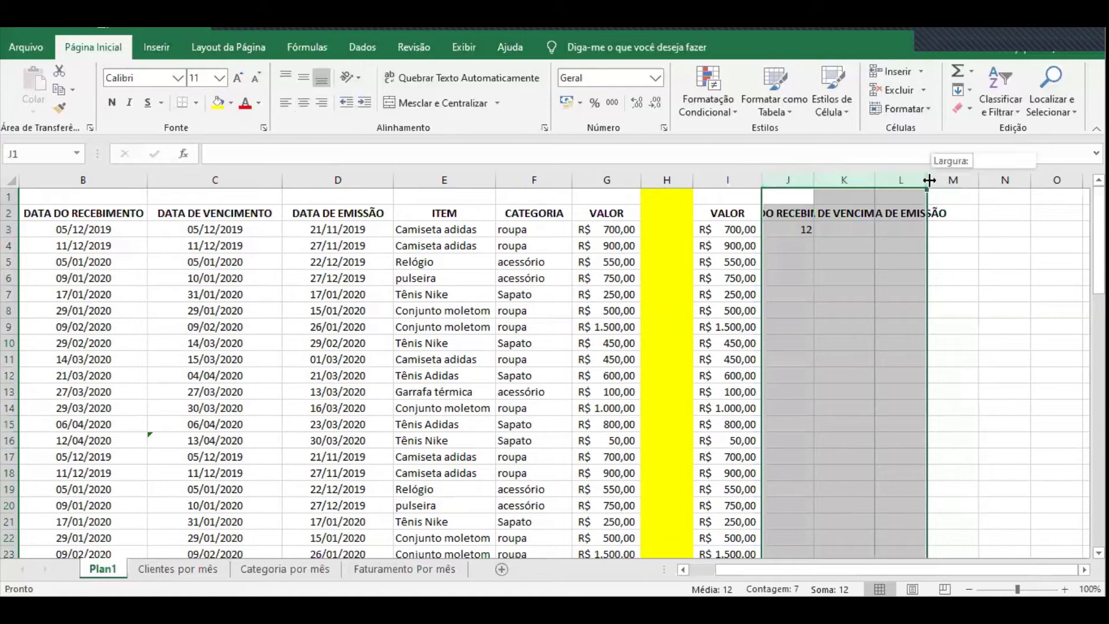
pyautogui.doubleClick(929, 180)
pyautogui.hscroll(2, 792, 381)
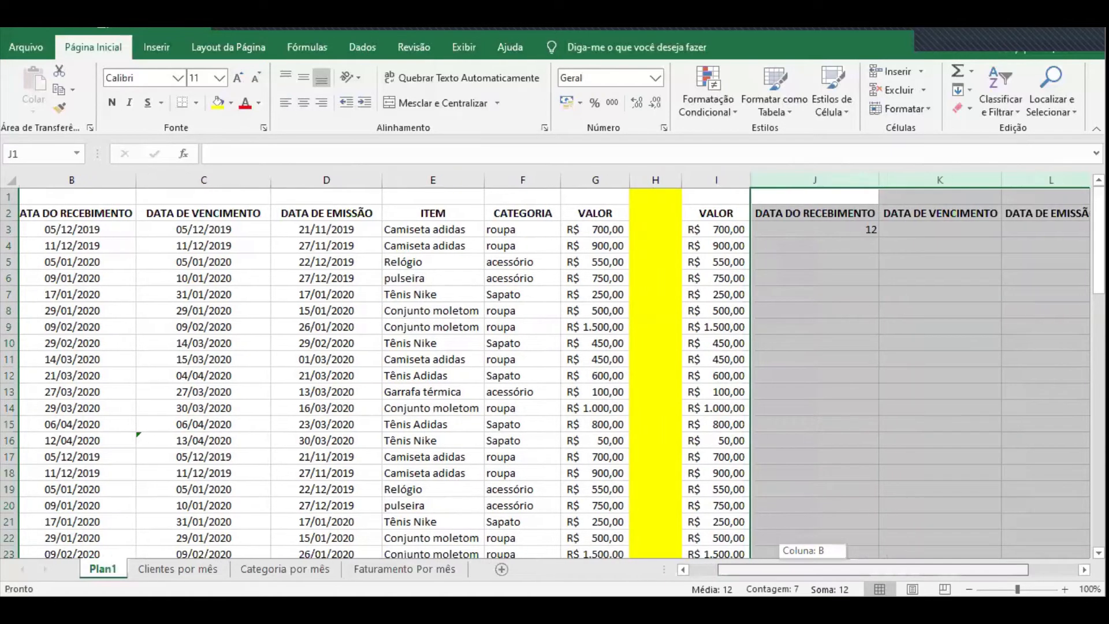
pyautogui.hscroll(1, 750, 335)
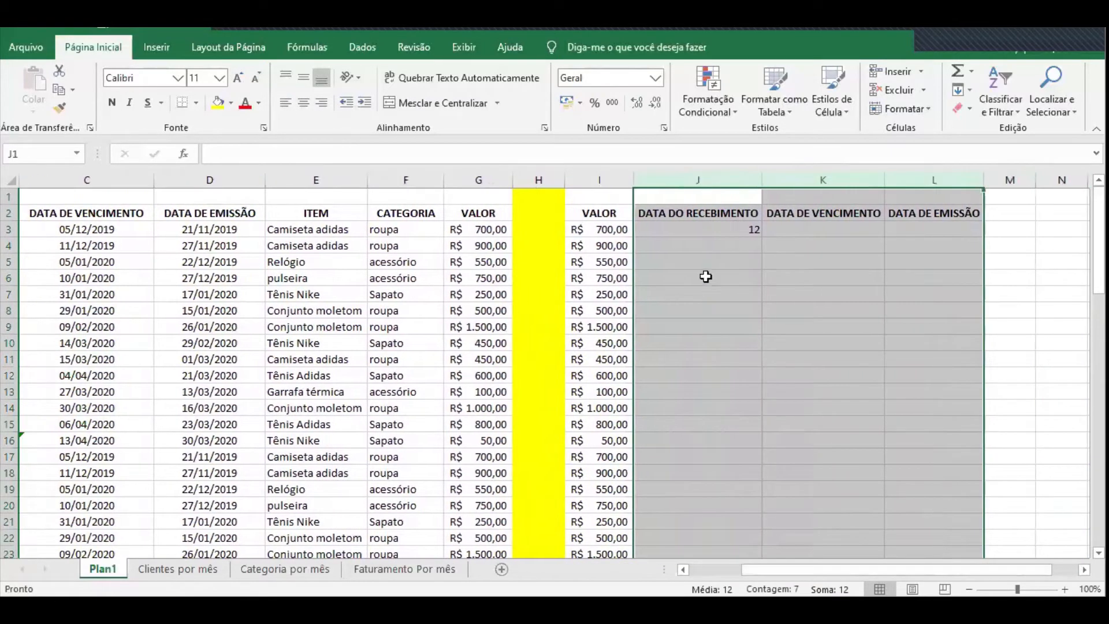
# Replace the formula in J3 with a CONCATENAR formula whose first text argument is MÊS(B3)
pyautogui.click(722, 229)
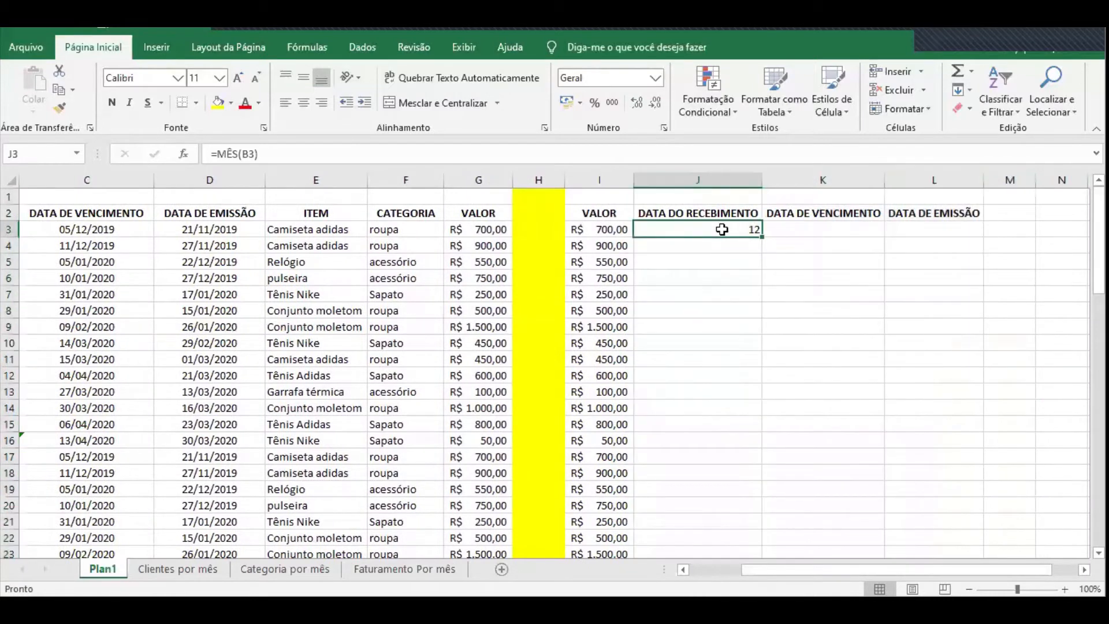
pyautogui.write('=')
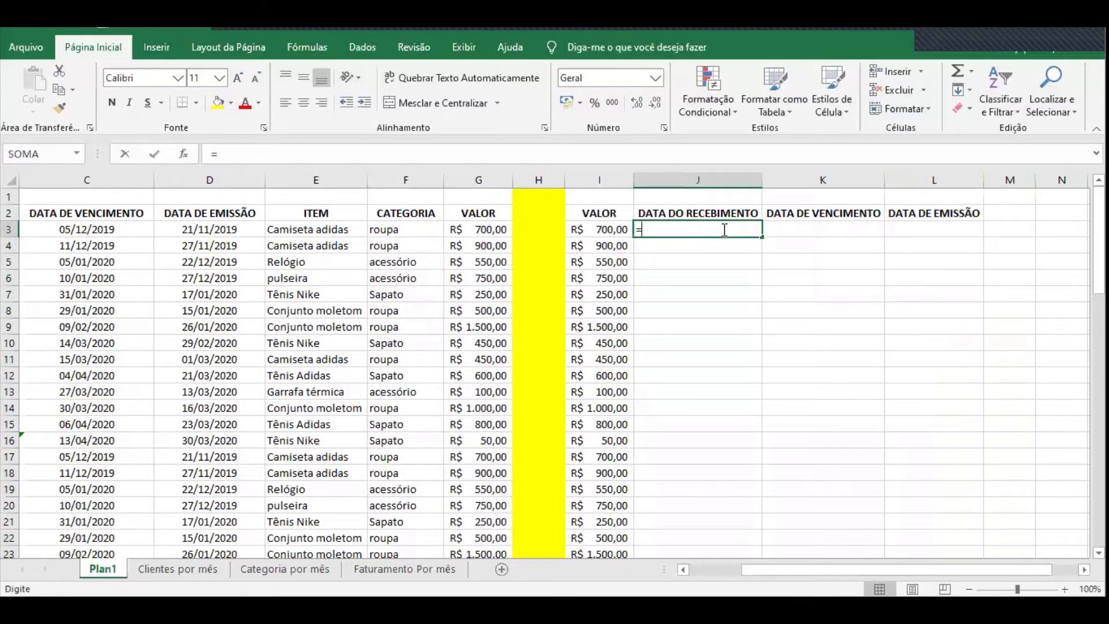
pyautogui.write('CONCA')
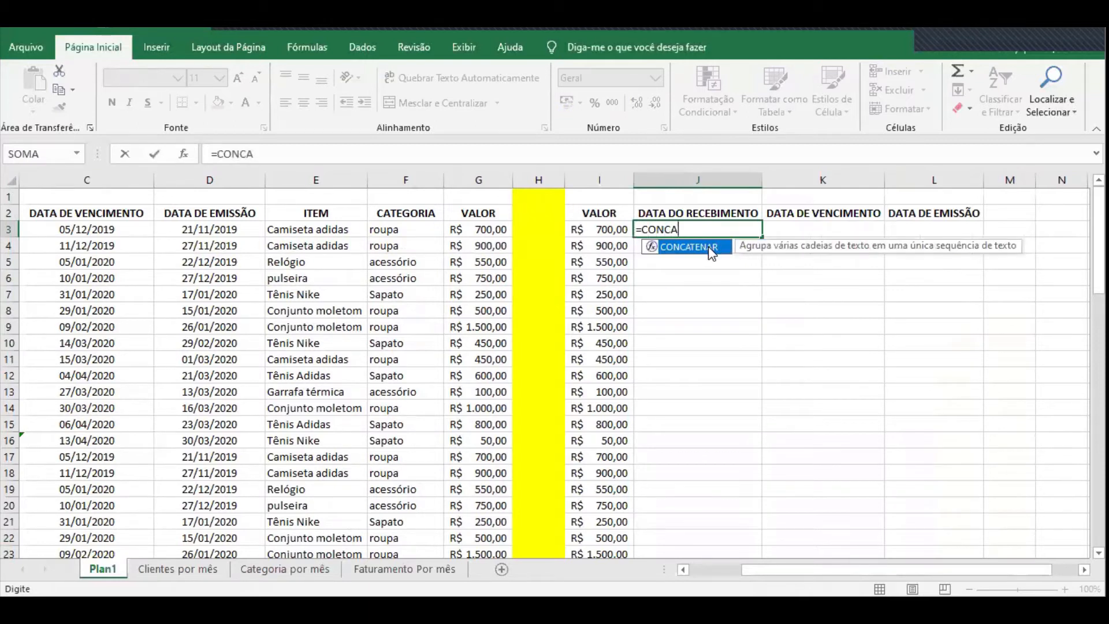
pyautogui.doubleClick(708, 246)
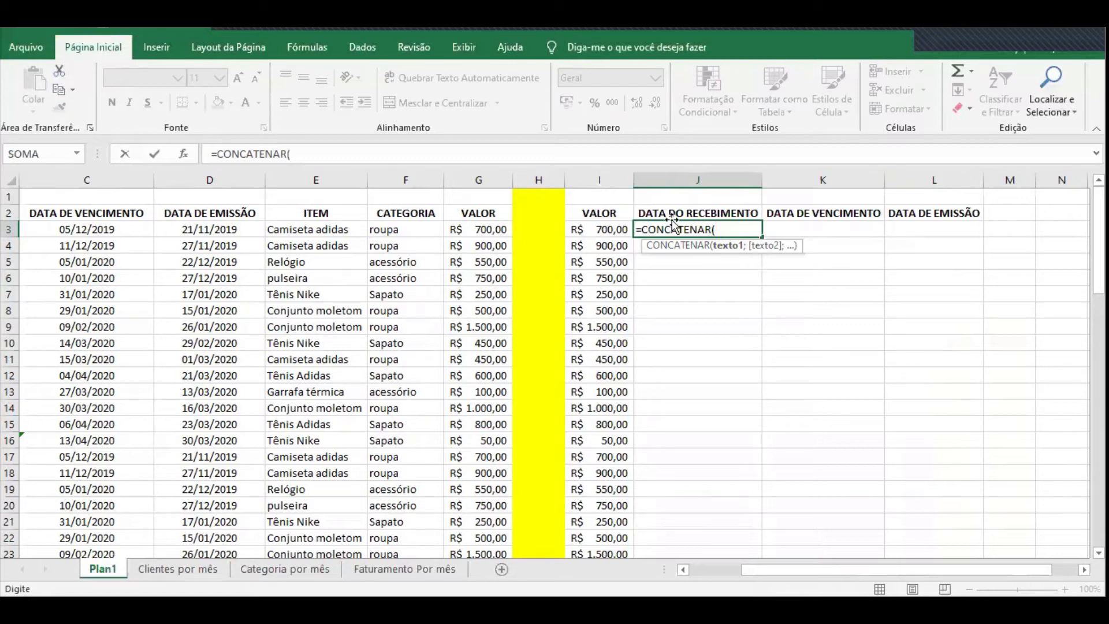
pyautogui.moveTo(861, 570); pyautogui.dragTo(809, 570)
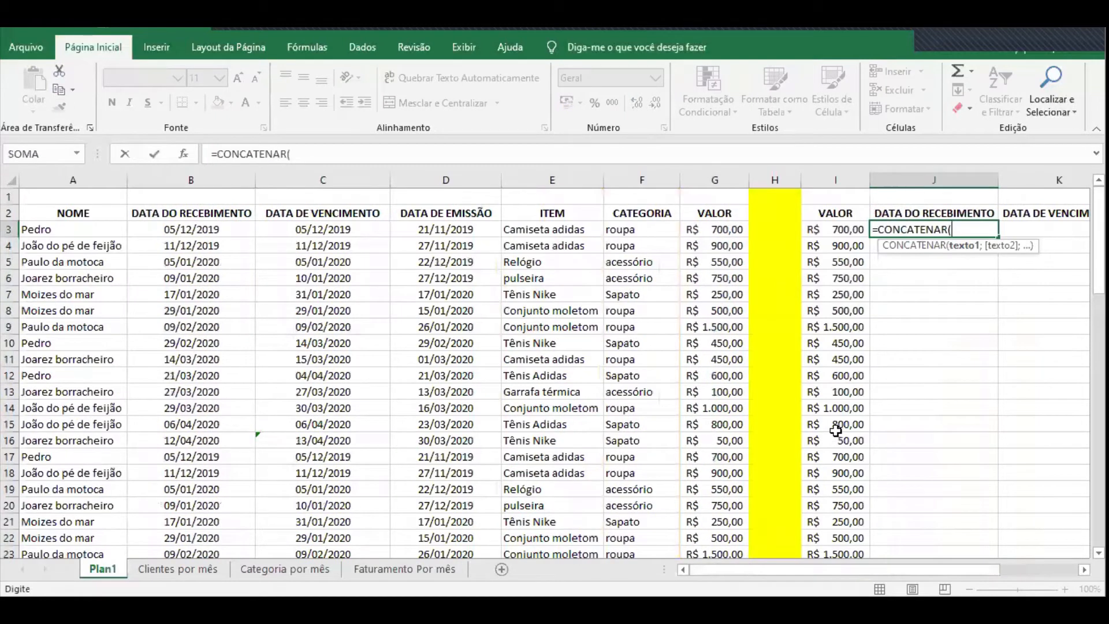
pyautogui.write('MÊS(')
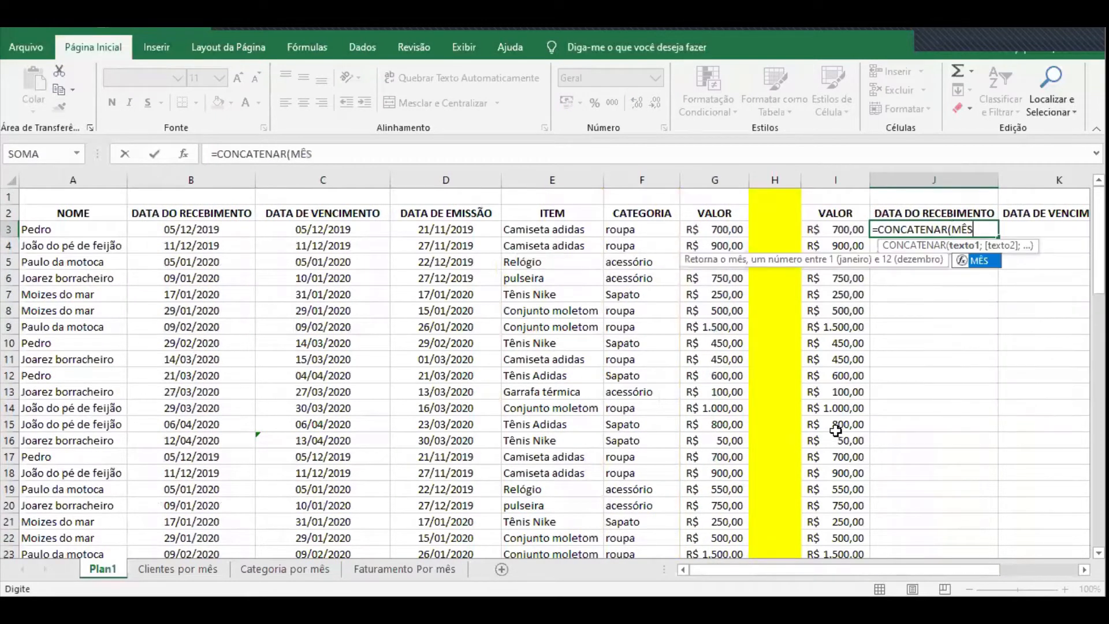
pyautogui.click(214, 227)
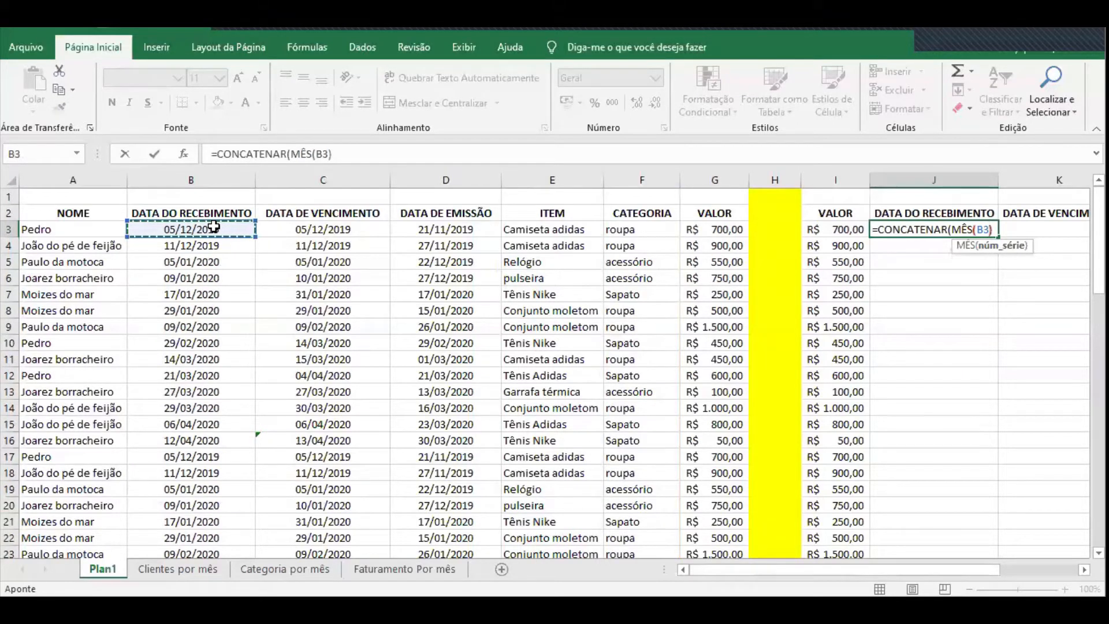
pyautogui.write(')')
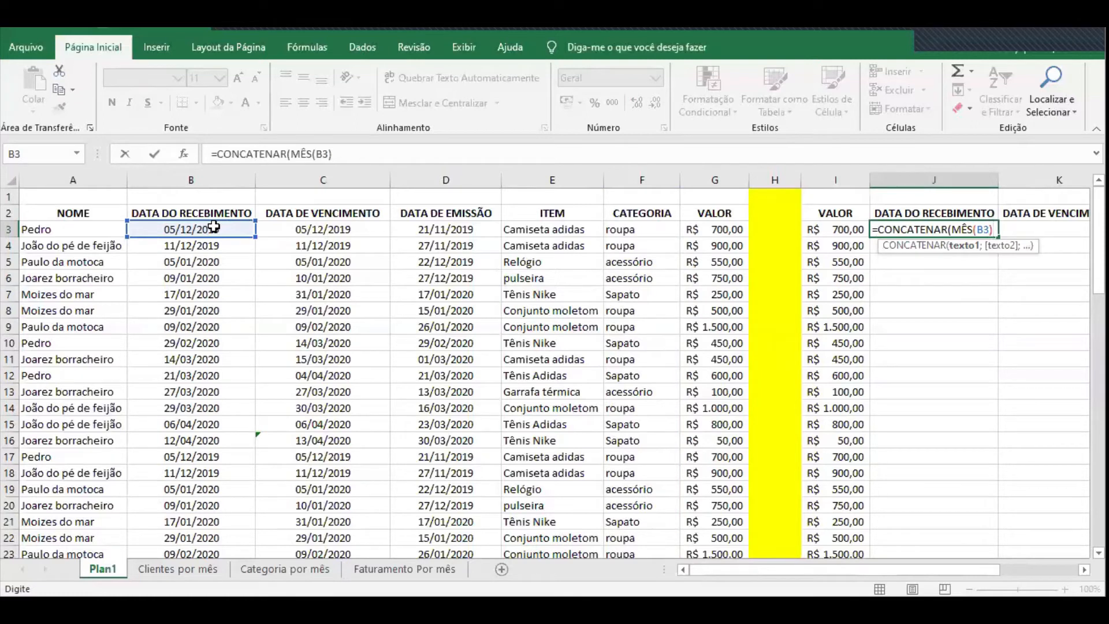
# Complete the J3 formula with a "/" separator and ANO(B3), giving =CONCATENAR(MÊS(B3);"/";ANO(B3))
pyautogui.write(';')
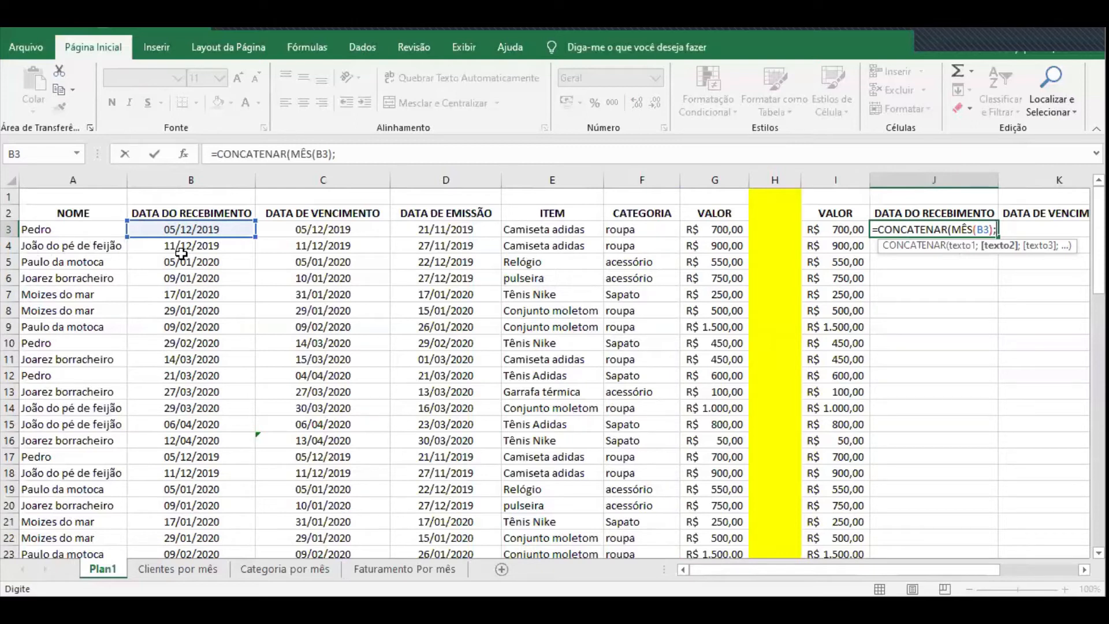
pyautogui.write('"/')
pyautogui.write('"')
pyautogui.write(';')
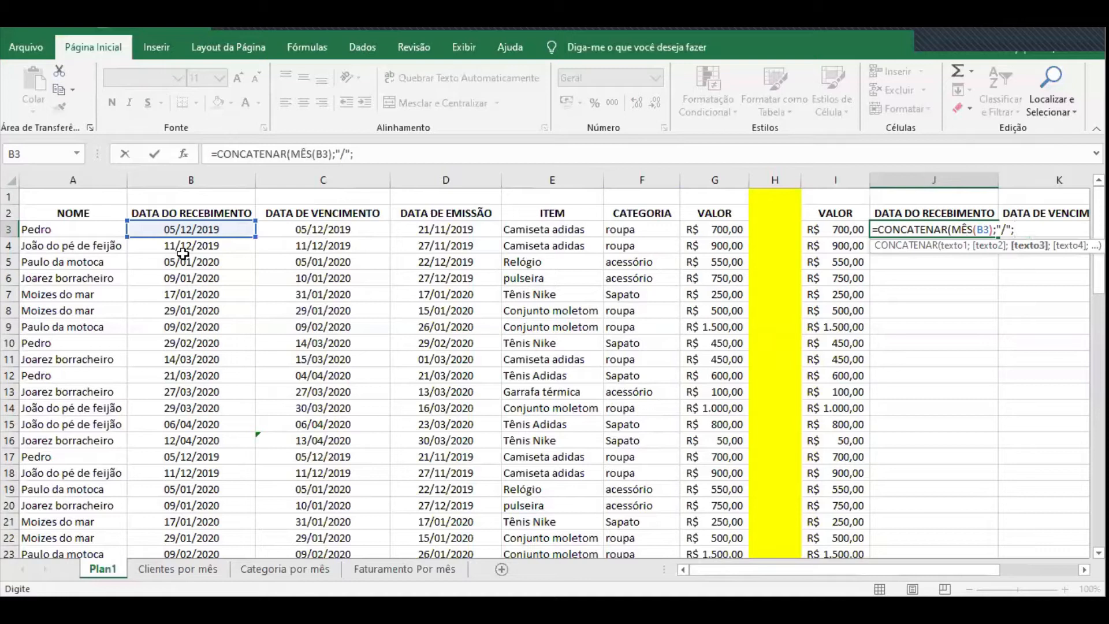
pyautogui.write('ANO(')
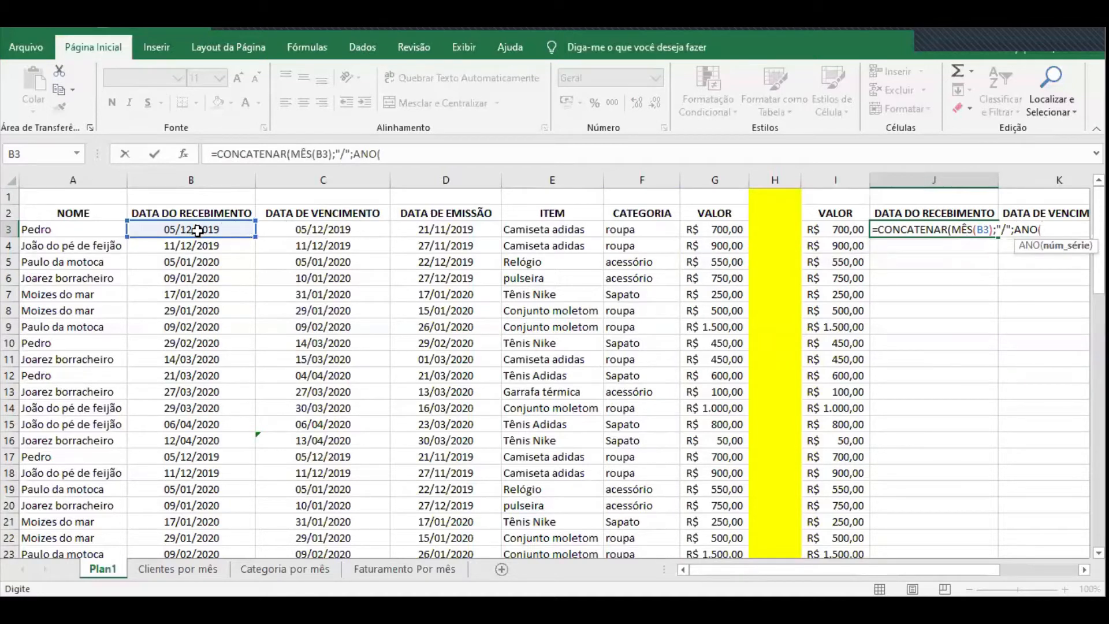
pyautogui.click(198, 230)
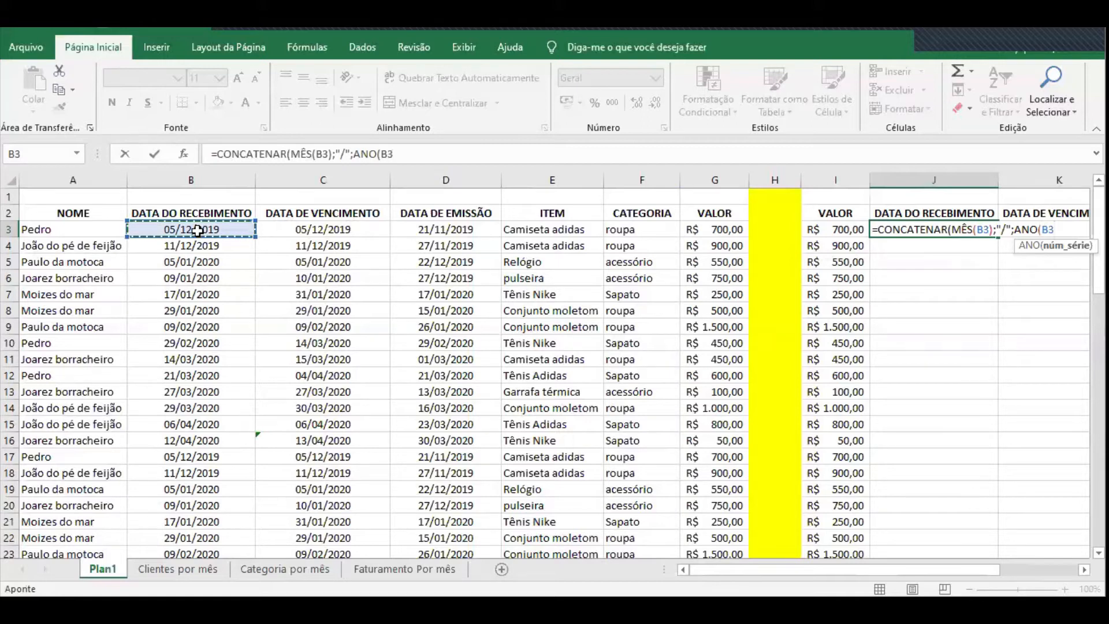
pyautogui.write('))')
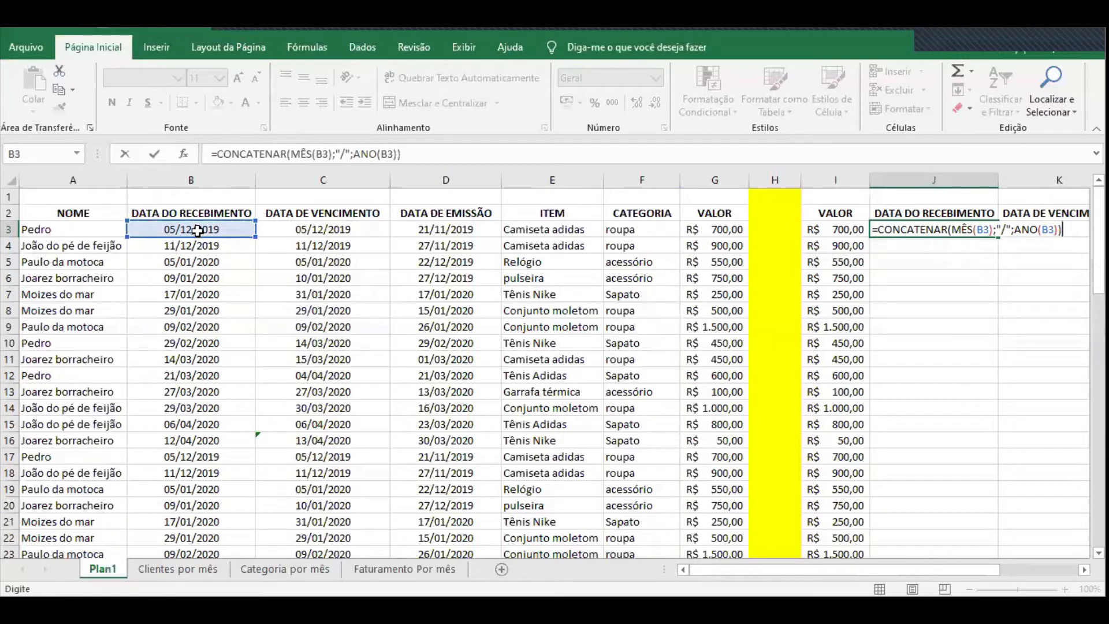
pyautogui.press('Return')
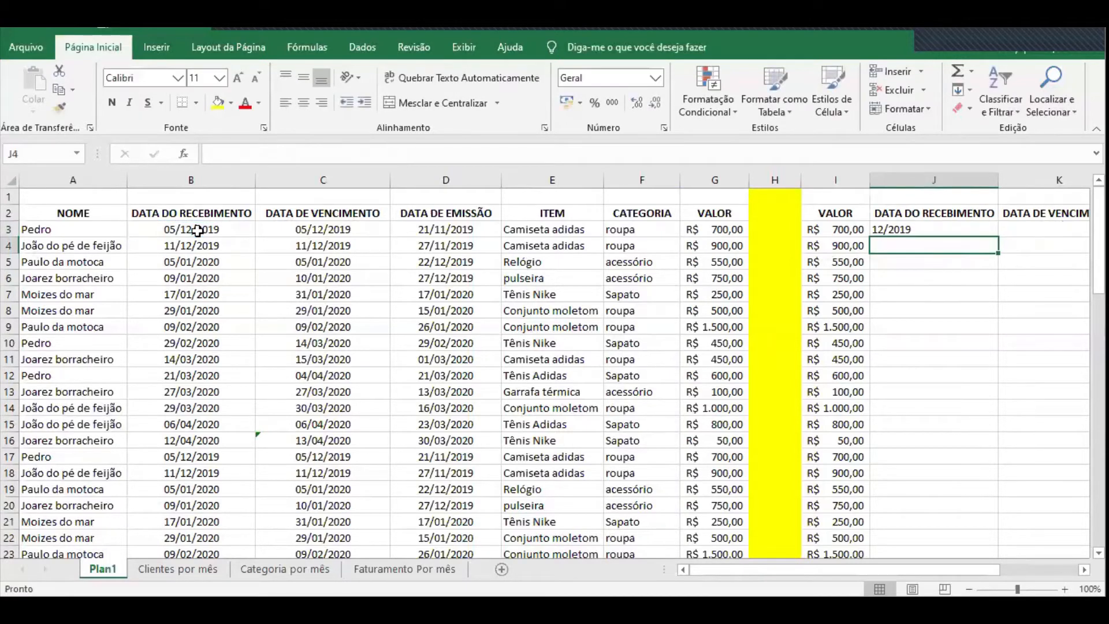
# Examine the month, slash and year arguments of the J3 formula and compare them with the receipt date
pyautogui.moveTo(912, 569); pyautogui.dragTo(938, 570)
pyautogui.click(819, 230)
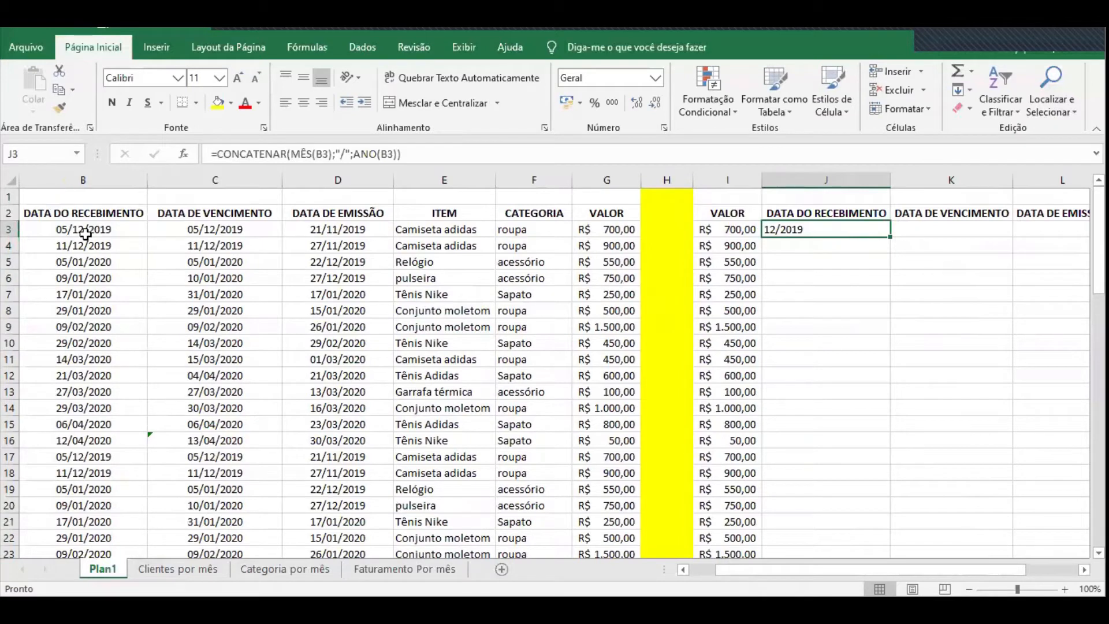
pyautogui.moveTo(774, 570)
pyautogui.mouseDown()
pyautogui.moveTo(798, 570)
pyautogui.moveTo(759, 559)
pyautogui.mouseUp()
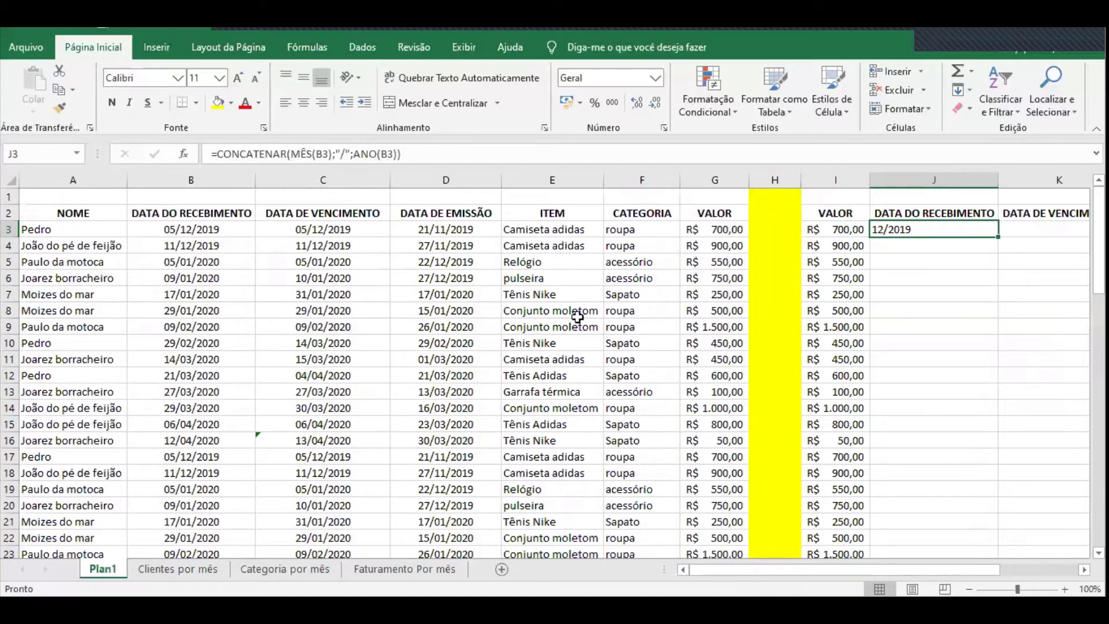
pyautogui.click(339, 153)
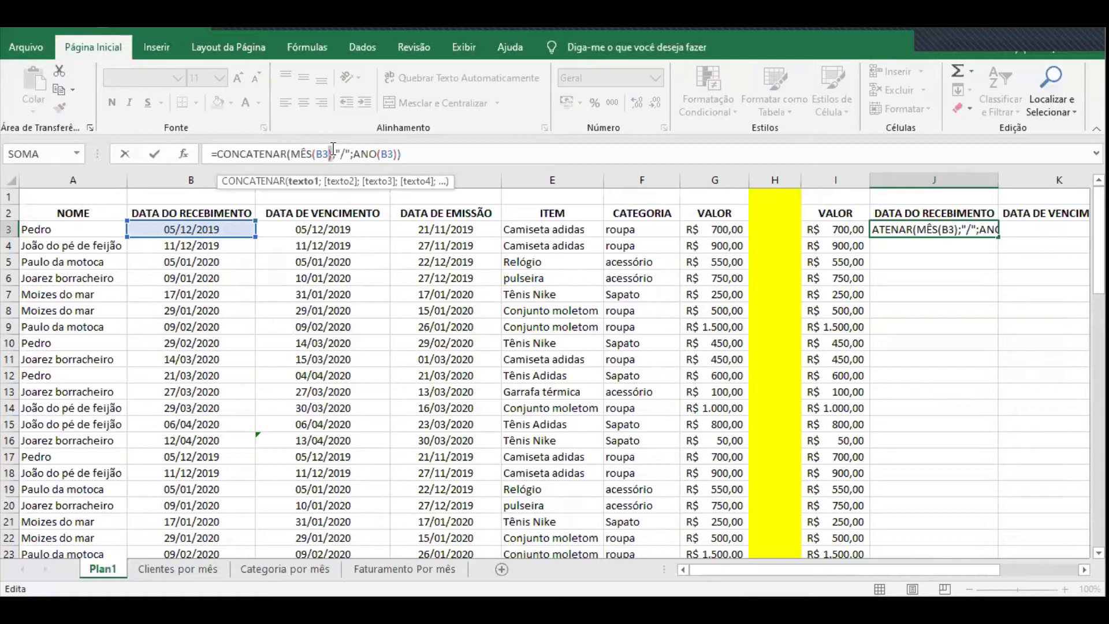
pyautogui.click(331, 154)
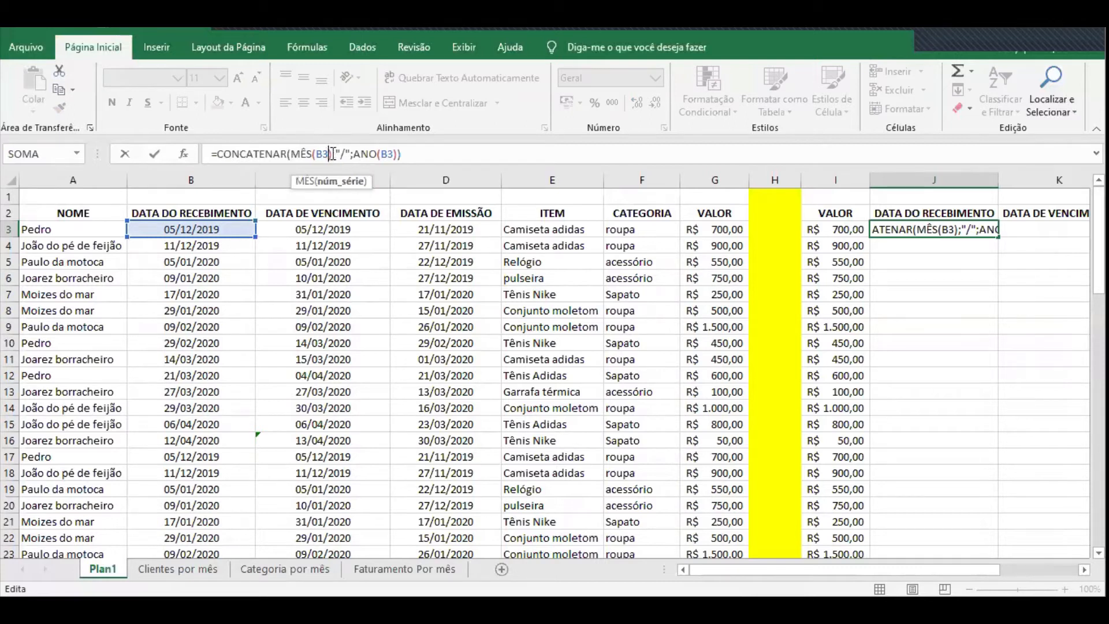
pyautogui.click(337, 154)
pyautogui.click(323, 153)
pyautogui.click(339, 152)
pyautogui.moveTo(336, 153); pyautogui.dragTo(346, 154)
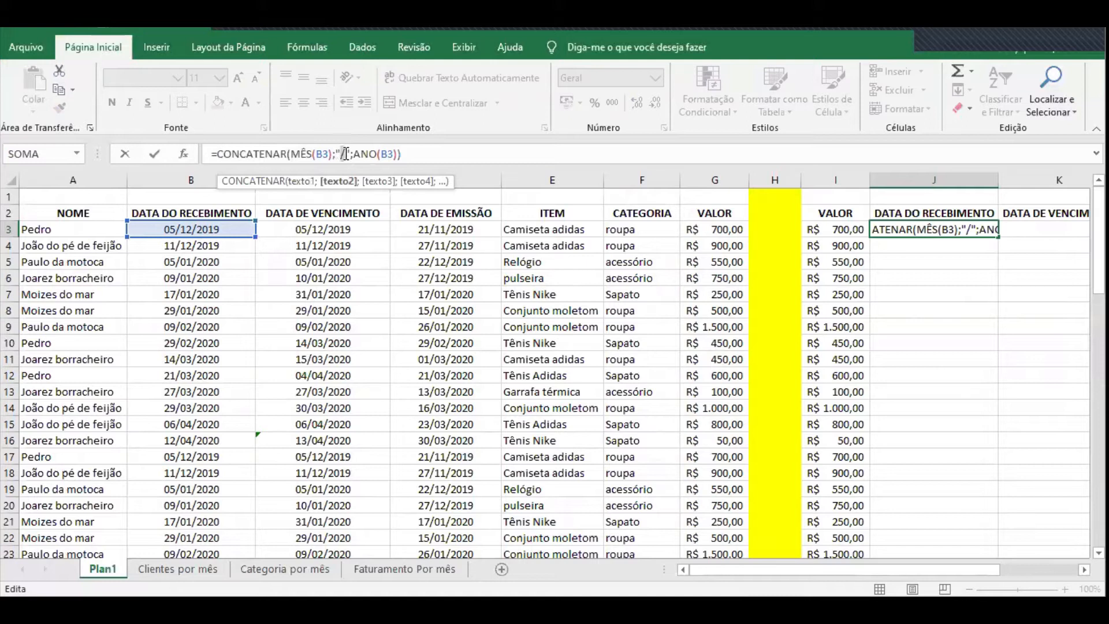
pyautogui.click(333, 154)
pyautogui.click(450, 150)
pyautogui.click(1057, 315)
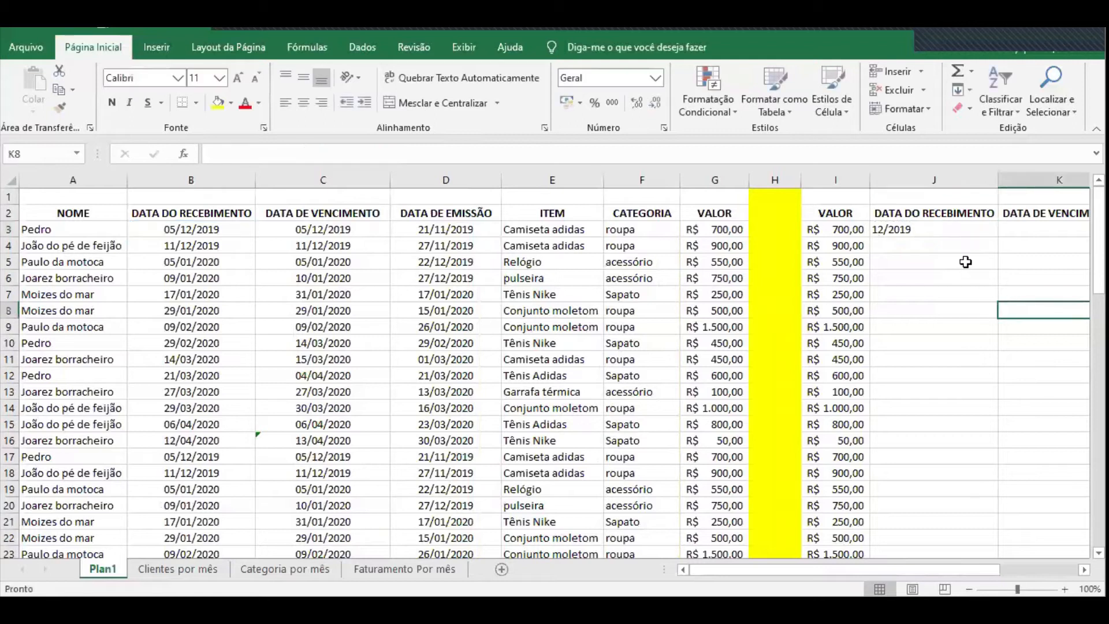
# Fill the month/year formula from J3 down column J to the last sales record
pyautogui.moveTo(881, 569); pyautogui.dragTo(909, 568)
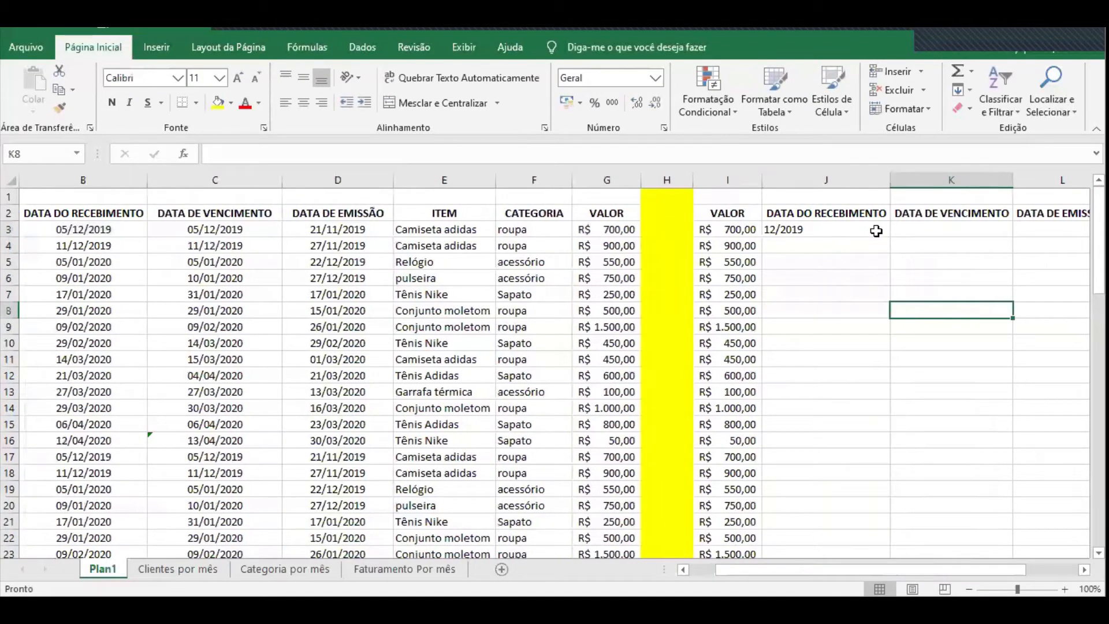
pyautogui.click(881, 230)
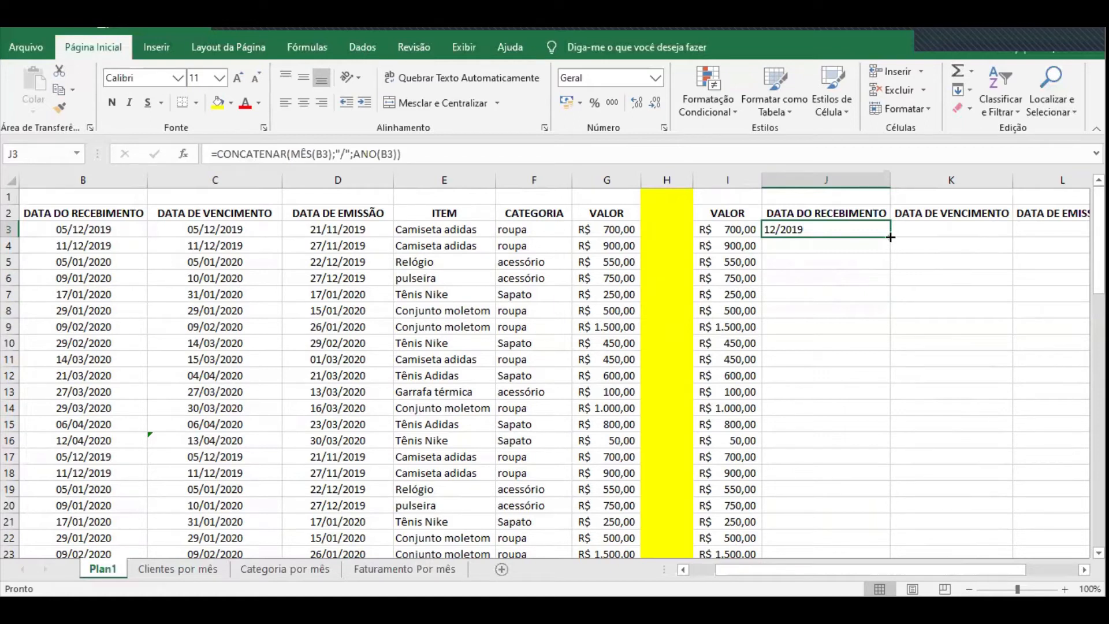
pyautogui.doubleClick(890, 237)
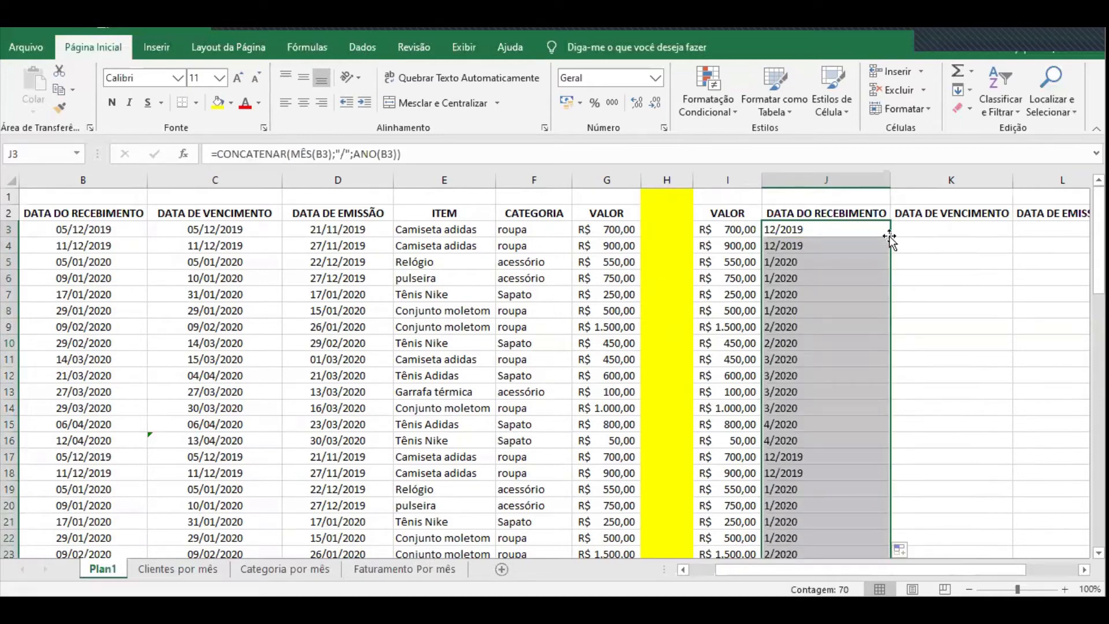
pyautogui.scroll(-5, 889, 238)
pyautogui.scroll(5, 889, 238)
# Inspect the filled formulas in J4, J5 and J6 for their references to the receipt dates
pyautogui.click(816, 233)
pyautogui.doubleClick(798, 246)
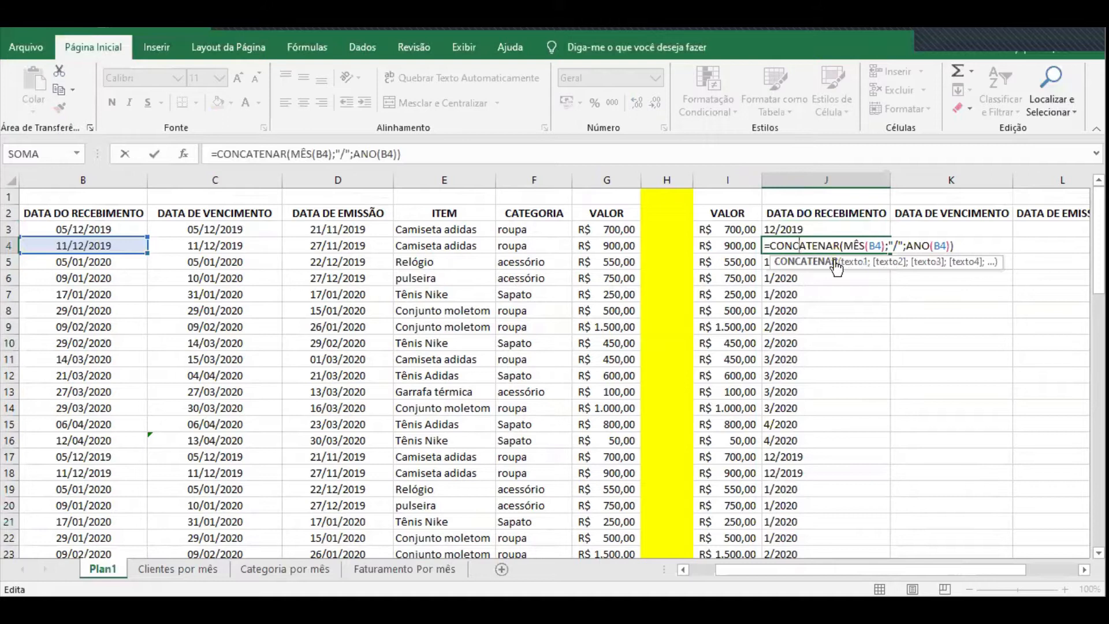
pyautogui.press('Return')
pyautogui.doubleClick(829, 261)
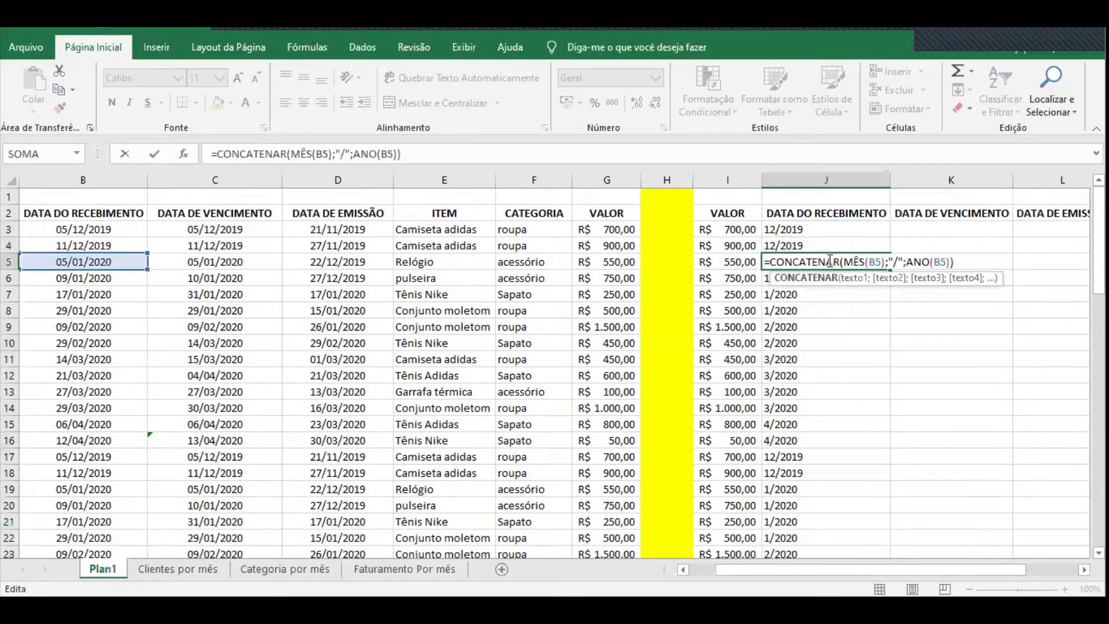
pyautogui.press('Return')
pyautogui.doubleClick(820, 279)
pyautogui.press('Return')
# Review the filled value and month/year columns I and J down to row 72
pyautogui.scroll(-5, 812, 287)
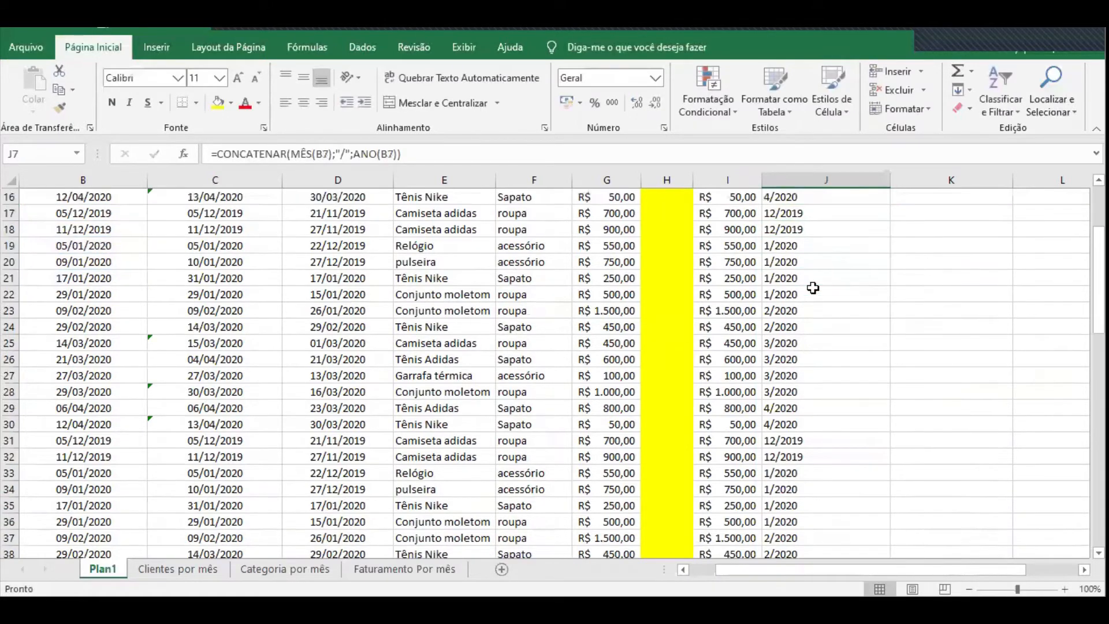
pyautogui.scroll(-16, 812, 288)
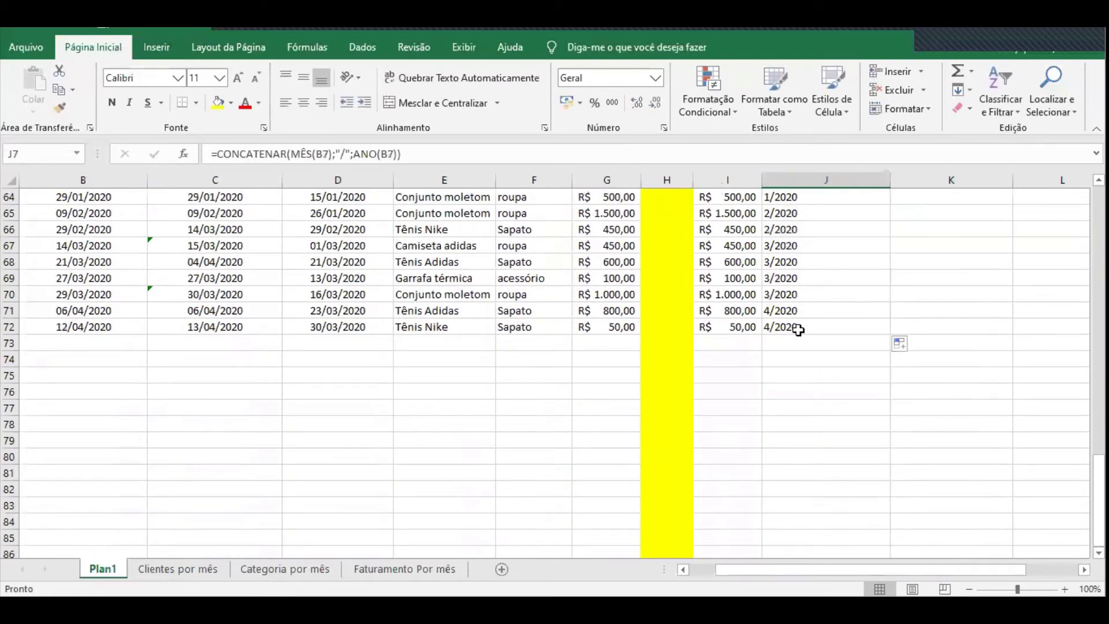
pyautogui.click(735, 327)
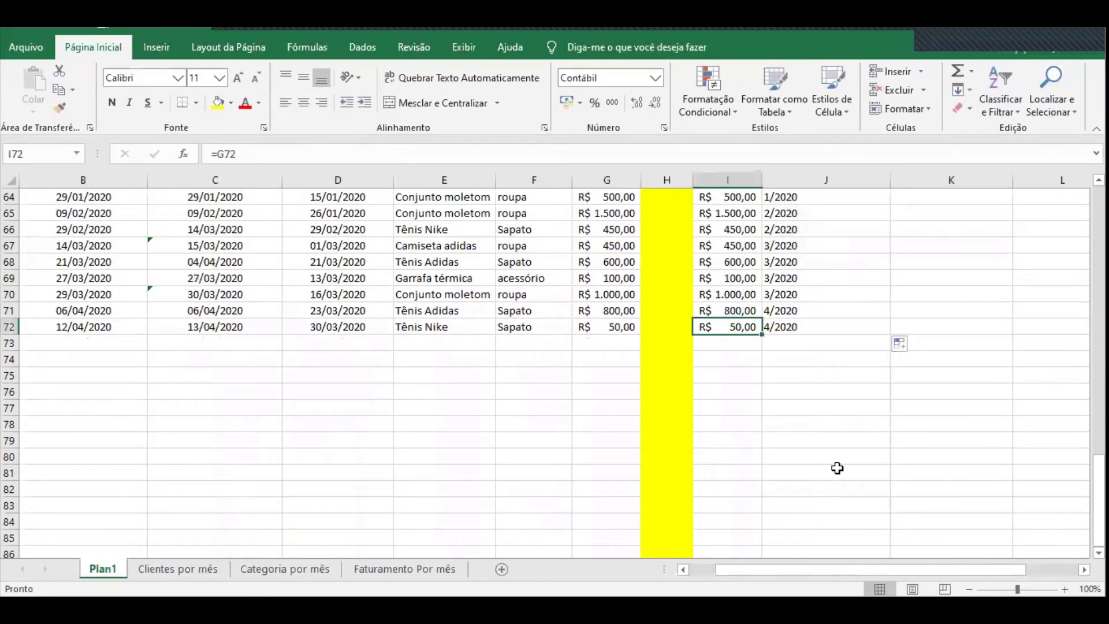
pyautogui.scroll(4, 833, 462)
pyautogui.scroll(17, 833, 462)
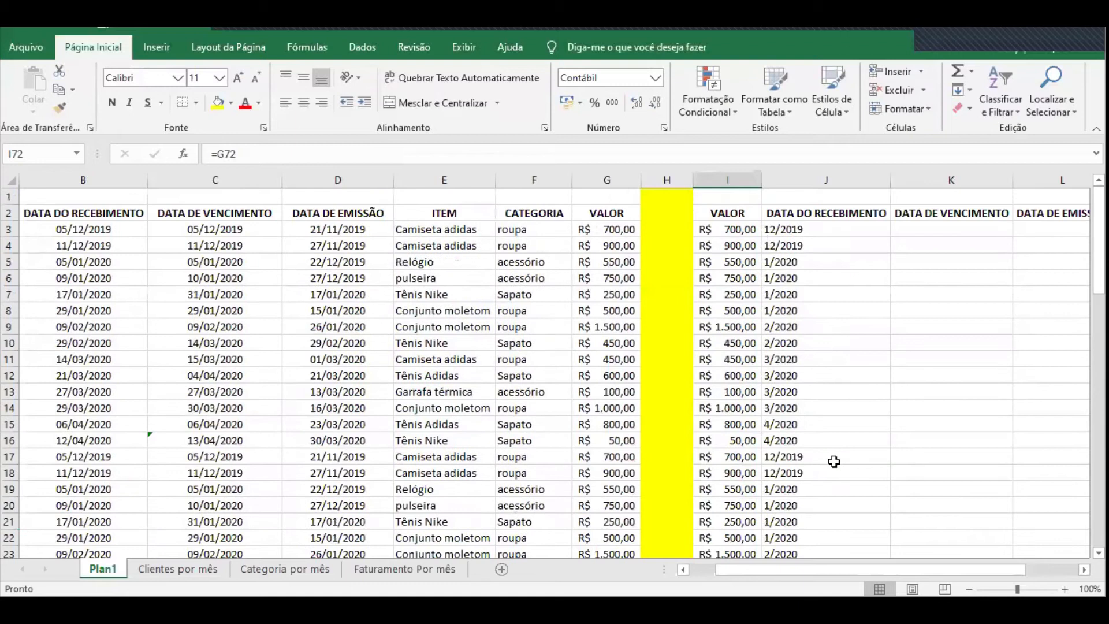
pyautogui.scroll(-9, 910, 228)
pyautogui.scroll(6, 911, 229)
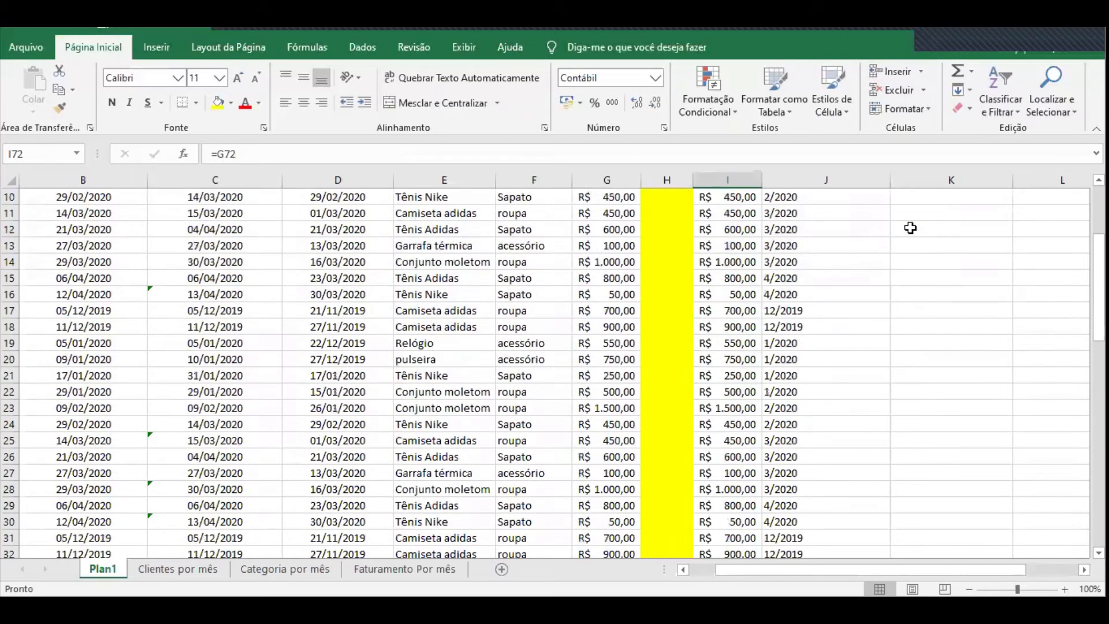
pyautogui.scroll(3, 910, 228)
# Copy the month/year formula from J3 into K3 and check that it references the due date in C3
pyautogui.click(834, 231)
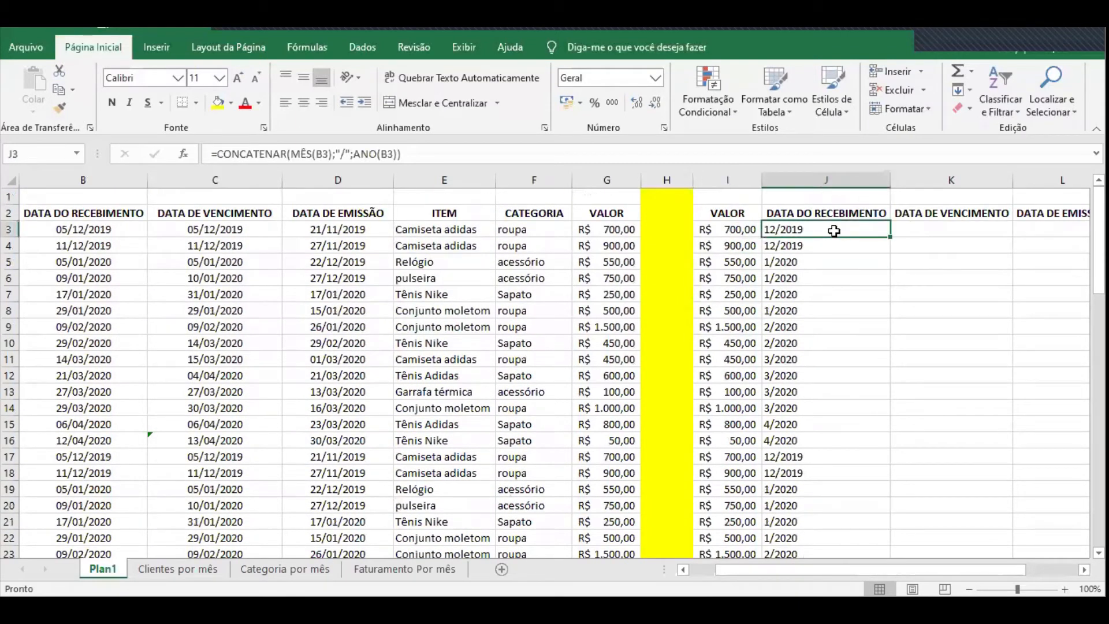
pyautogui.hotkey('ctrl', 'c')
pyautogui.click(925, 229)
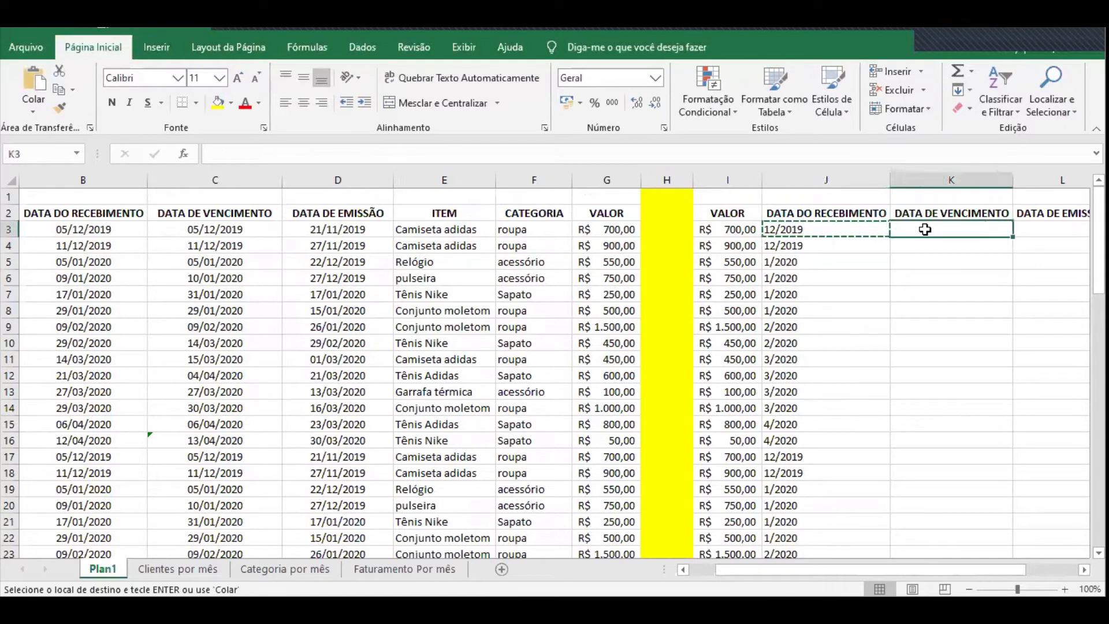
pyautogui.hotkey('ctrl', 'v')
pyautogui.press('Escape')
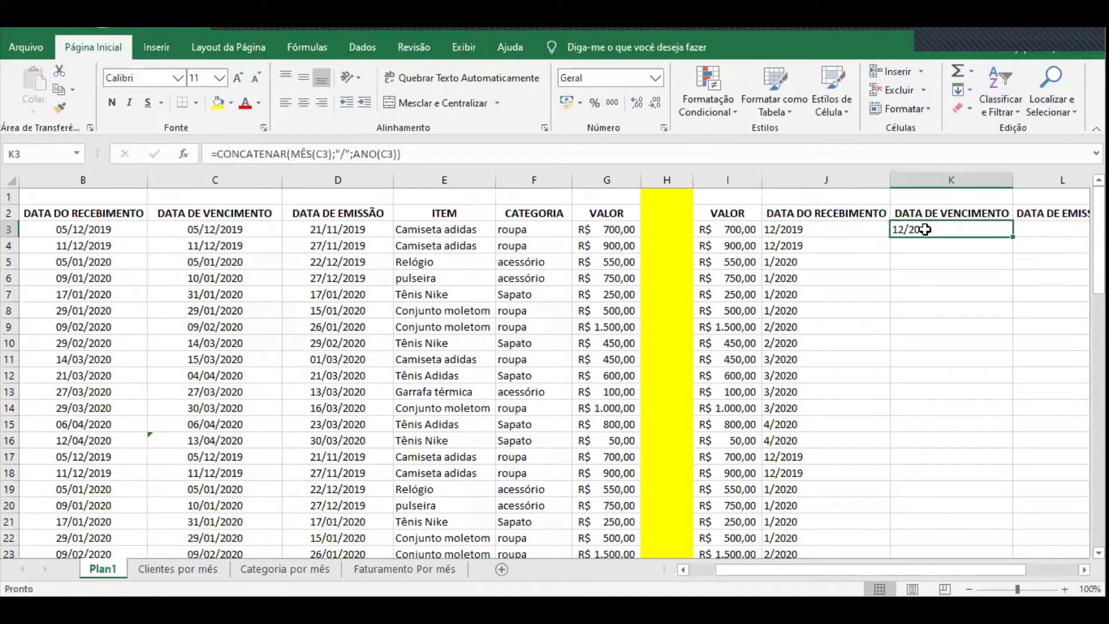
pyautogui.doubleClick(925, 230)
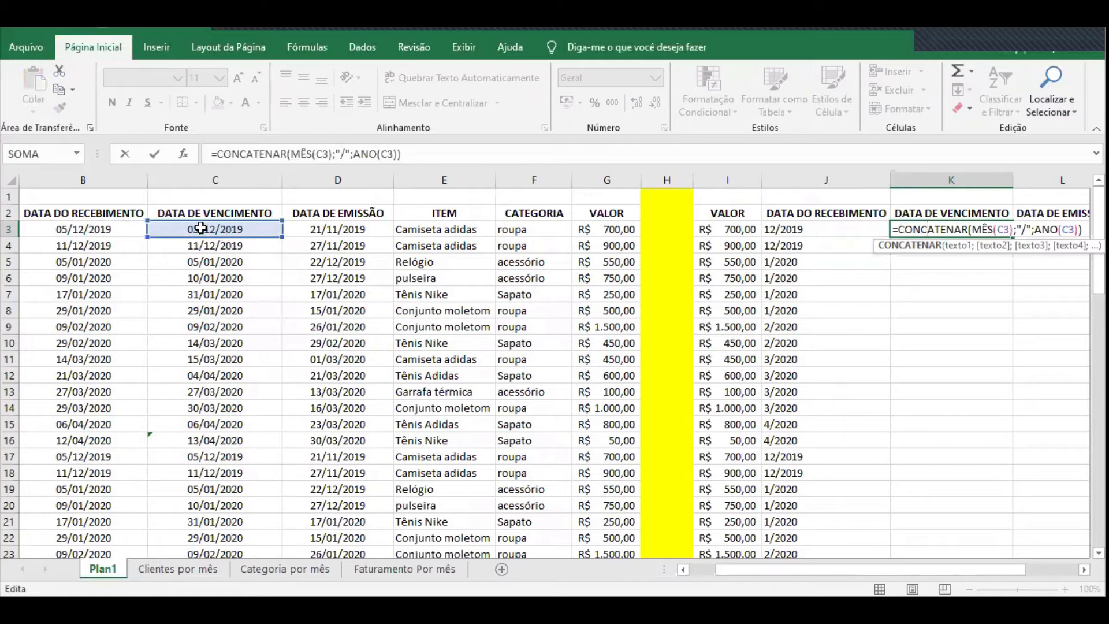
pyautogui.hotkey('ctrl', 'Return')
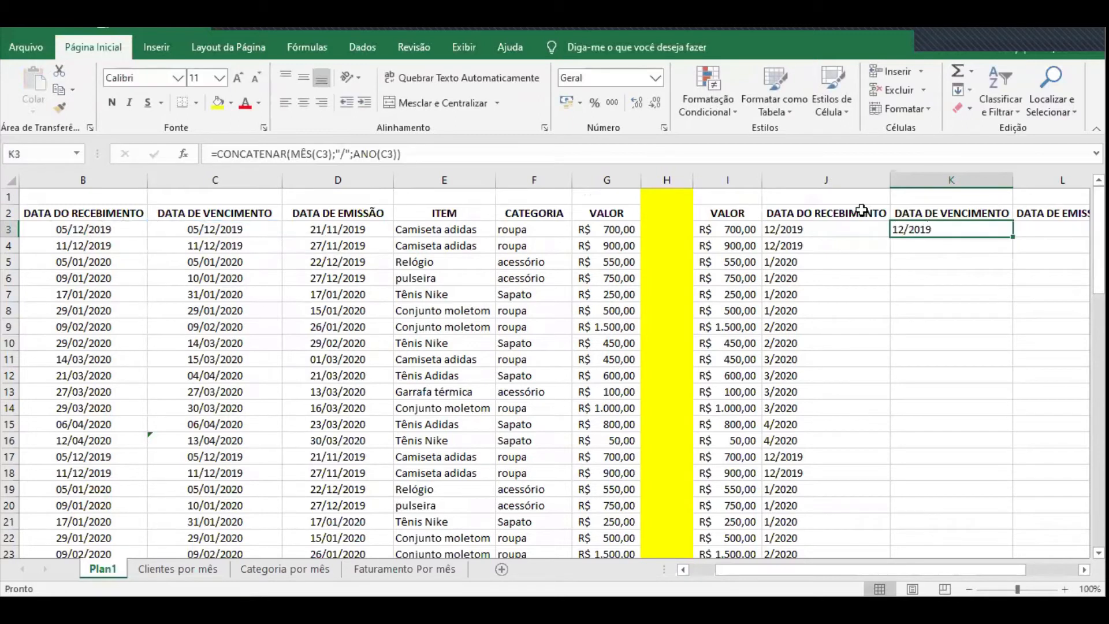
# Copy the month/year formula from K3 into the due-date and issue-date columns across K3:L72
pyautogui.moveTo(845, 213); pyautogui.dragTo(806, 214)
pyautogui.moveTo(820, 569); pyautogui.dragTo(800, 569)
pyautogui.click(819, 370)
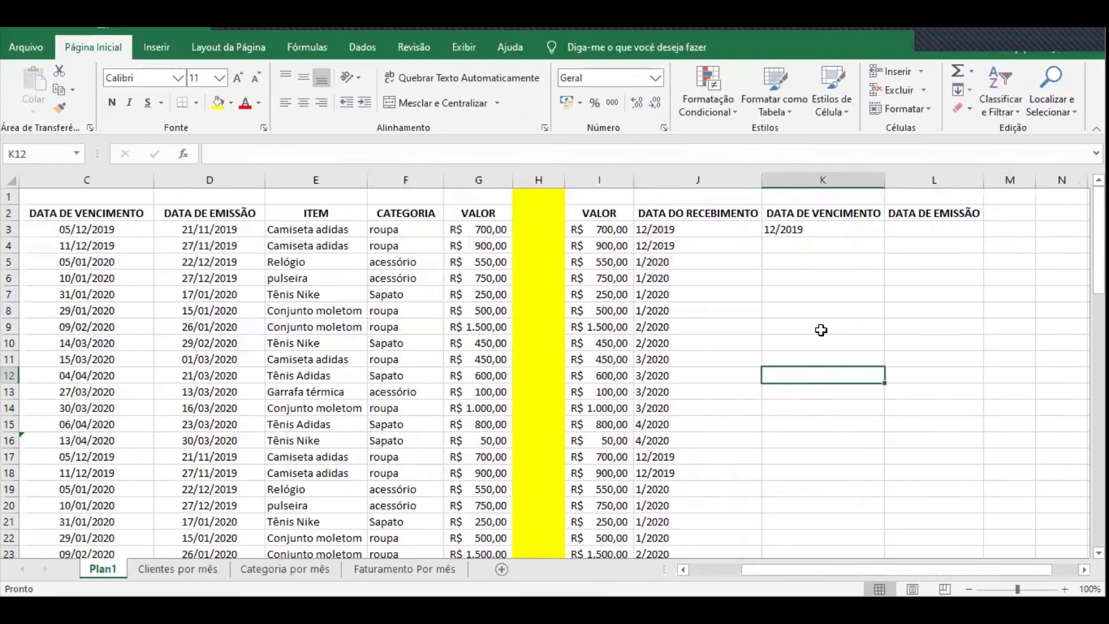
pyautogui.click(788, 232)
pyautogui.hotkey('ctrl', 'c')
pyautogui.scroll(-17, 824, 278)
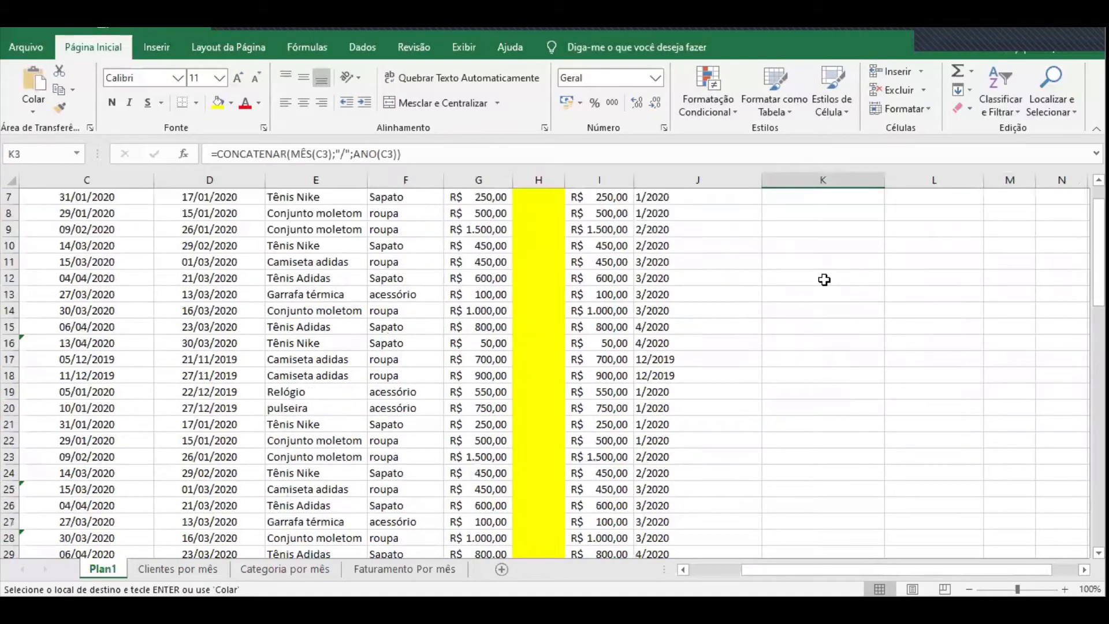
pyautogui.scroll(-1, 824, 280)
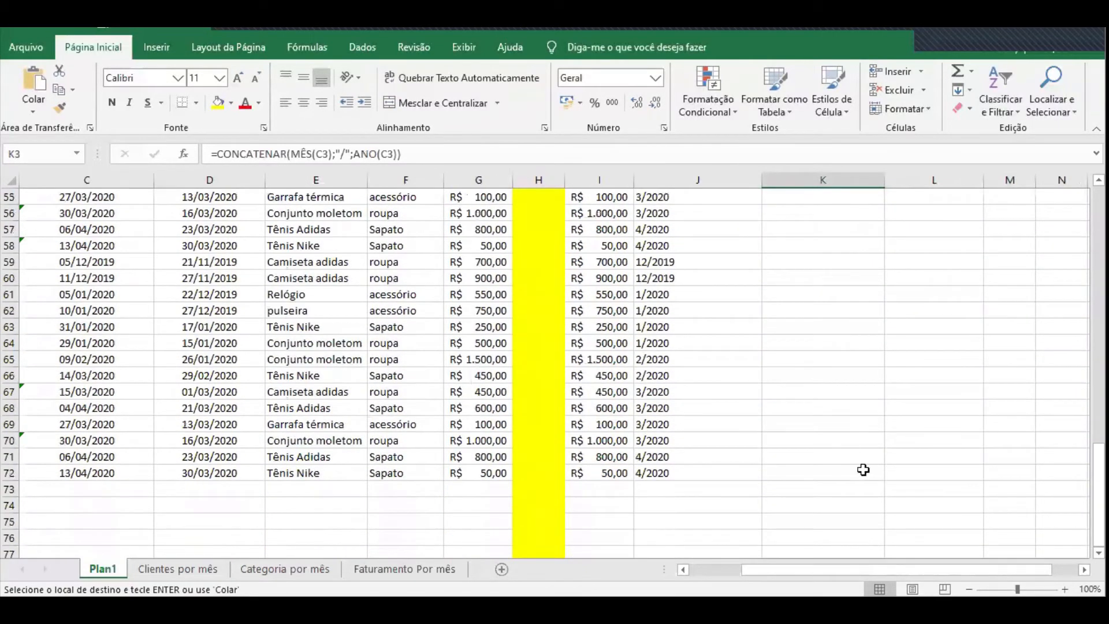
pyautogui.keyDown('shift'); pyautogui.click(940, 470); pyautogui.keyUp('shift')
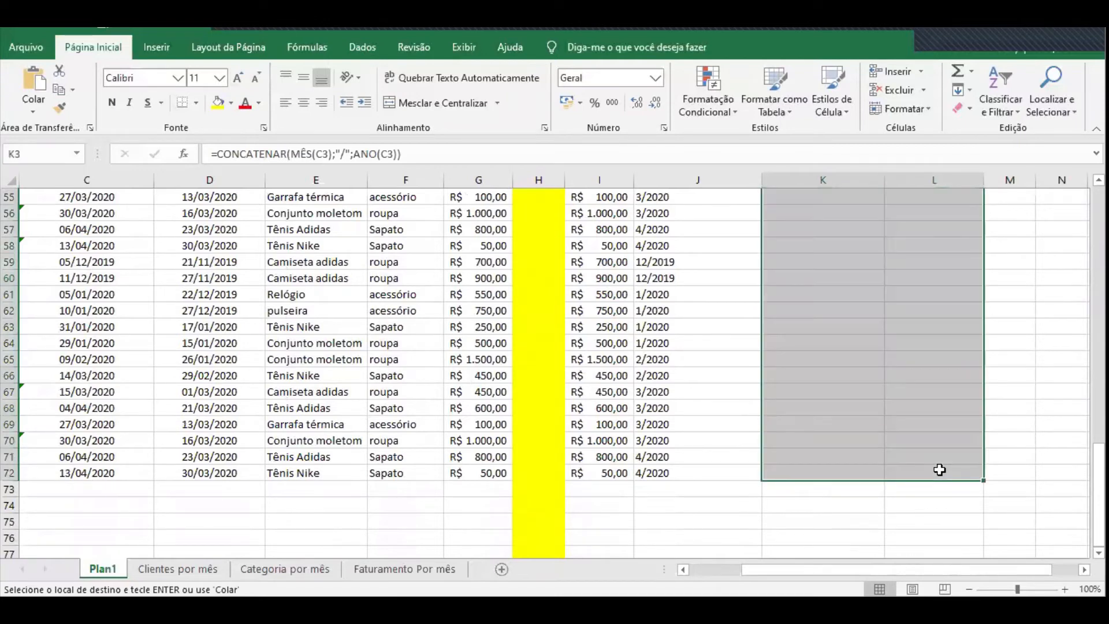
pyautogui.hotkey('ctrl', 'v')
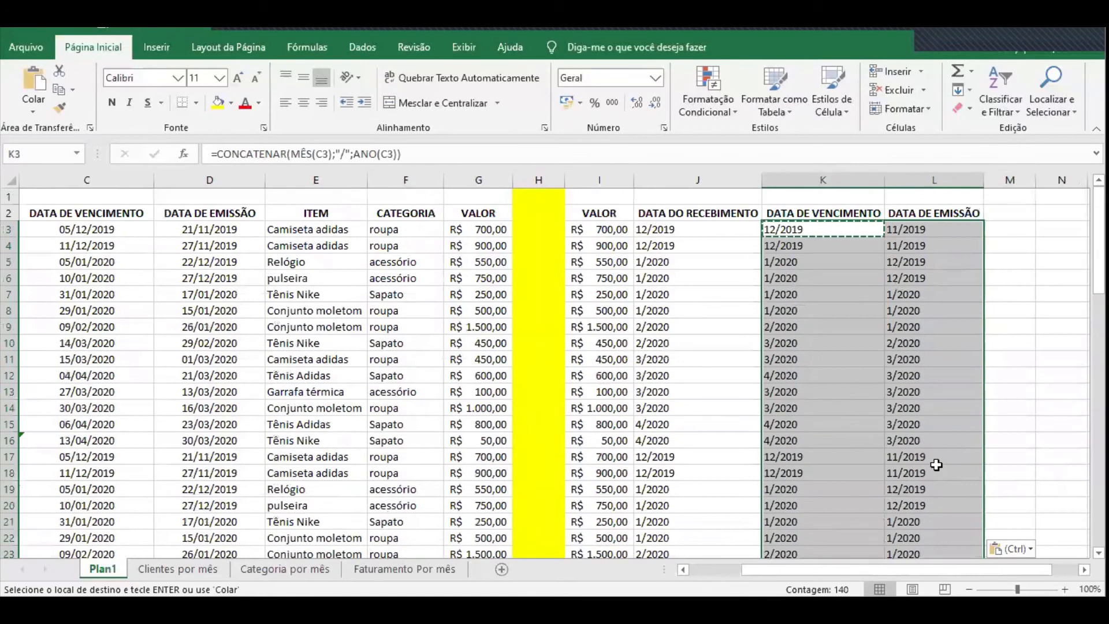
pyautogui.press('Escape')
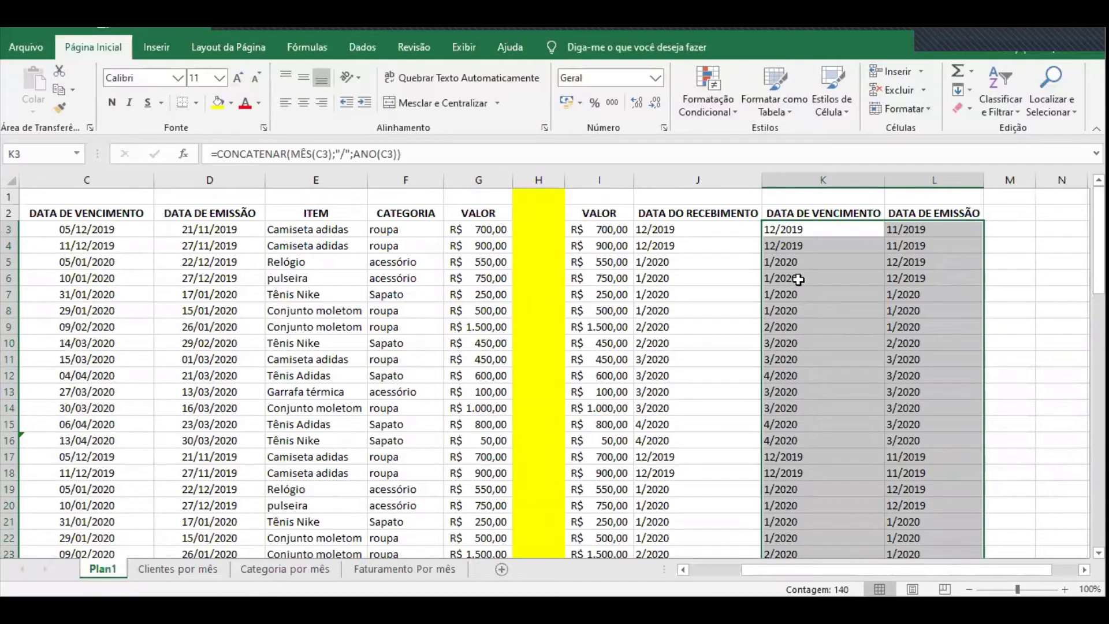
# Check the month/year formulas in column L, including L3 and L69, for their references to the issue dates in column D
pyautogui.click(942, 228)
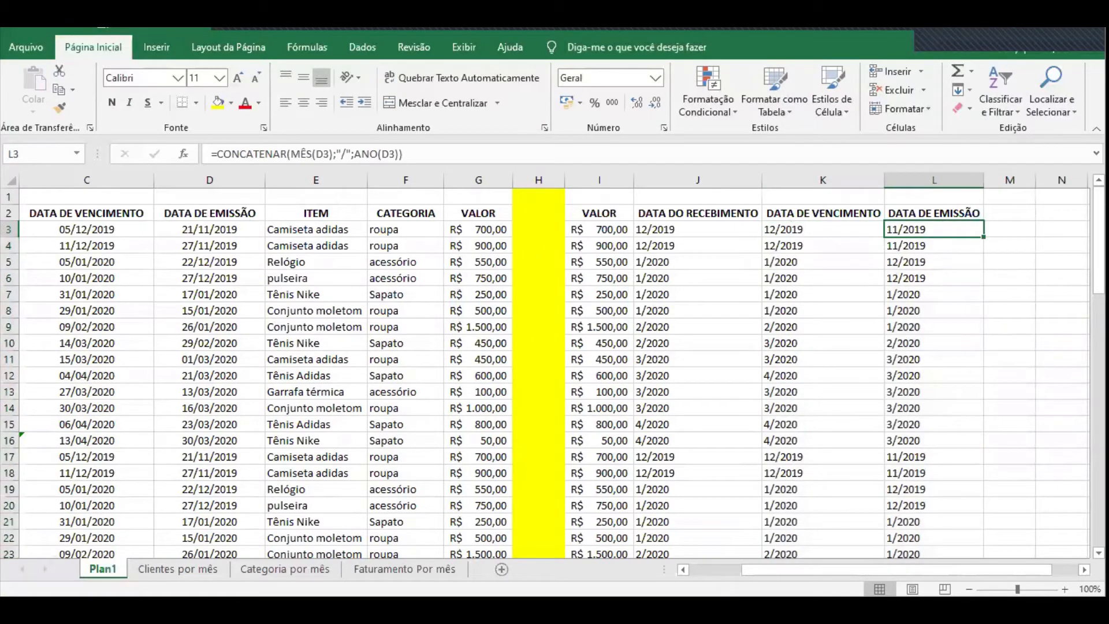
pyautogui.moveTo(812, 570)
pyautogui.mouseDown()
pyautogui.moveTo(786, 570)
pyautogui.moveTo(811, 570)
pyautogui.mouseUp()
pyautogui.scroll(-10, 861, 414)
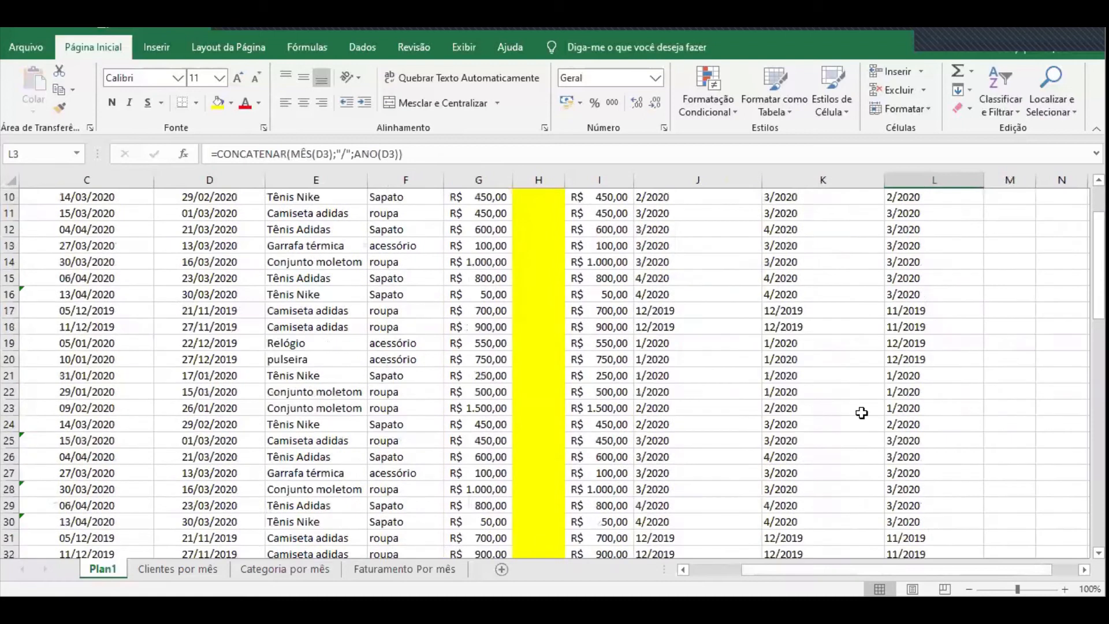
pyautogui.scroll(3, 861, 413)
pyautogui.click(928, 392)
pyautogui.hotkey('ctrl', 'Down')
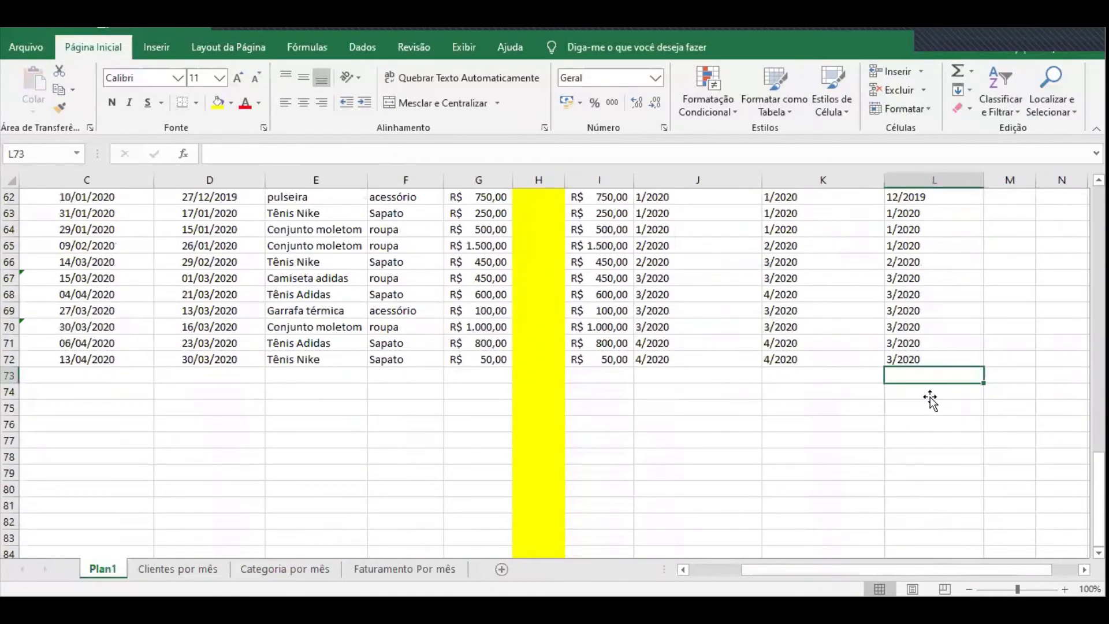
pyautogui.doubleClick(922, 312)
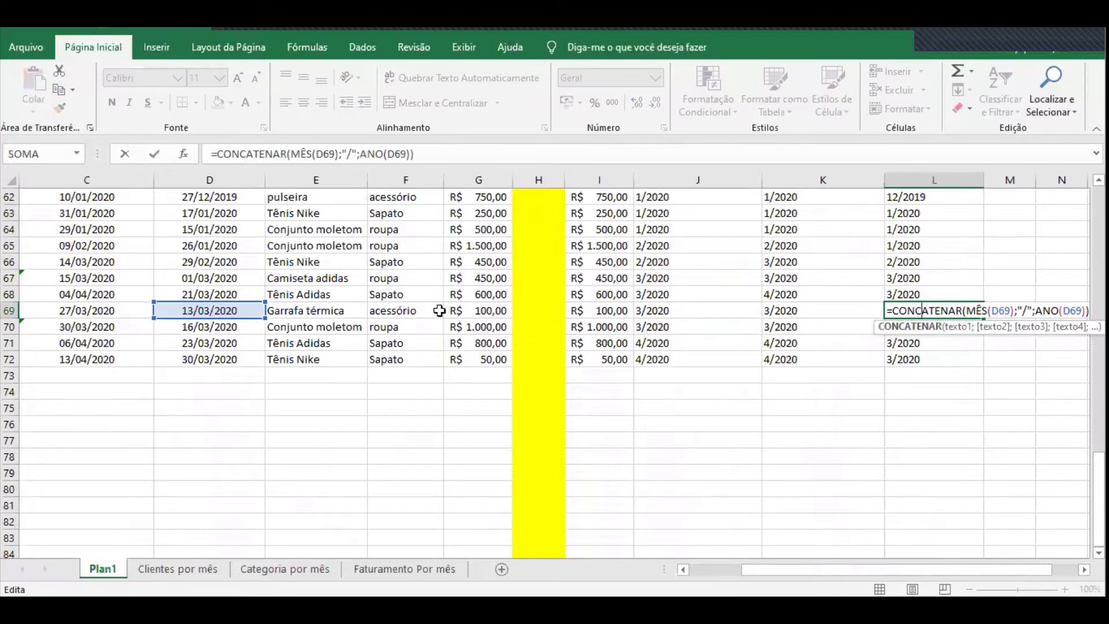
pyautogui.scroll(20, 690, 341)
pyautogui.press('Escape')
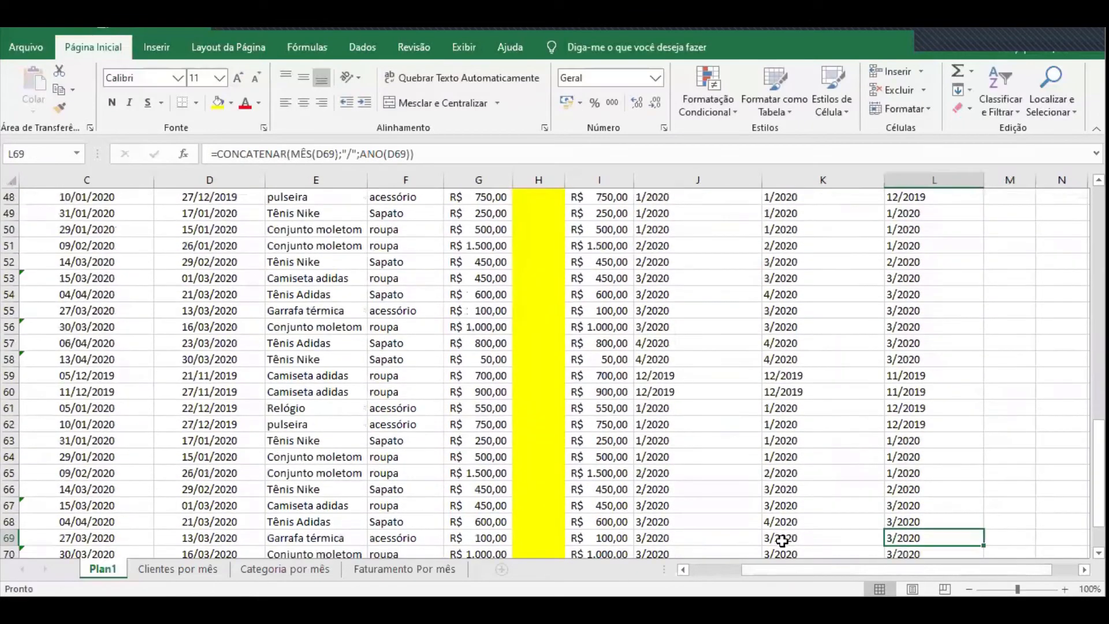
pyautogui.scroll(6, 770, 498)
pyautogui.scroll(9, 770, 498)
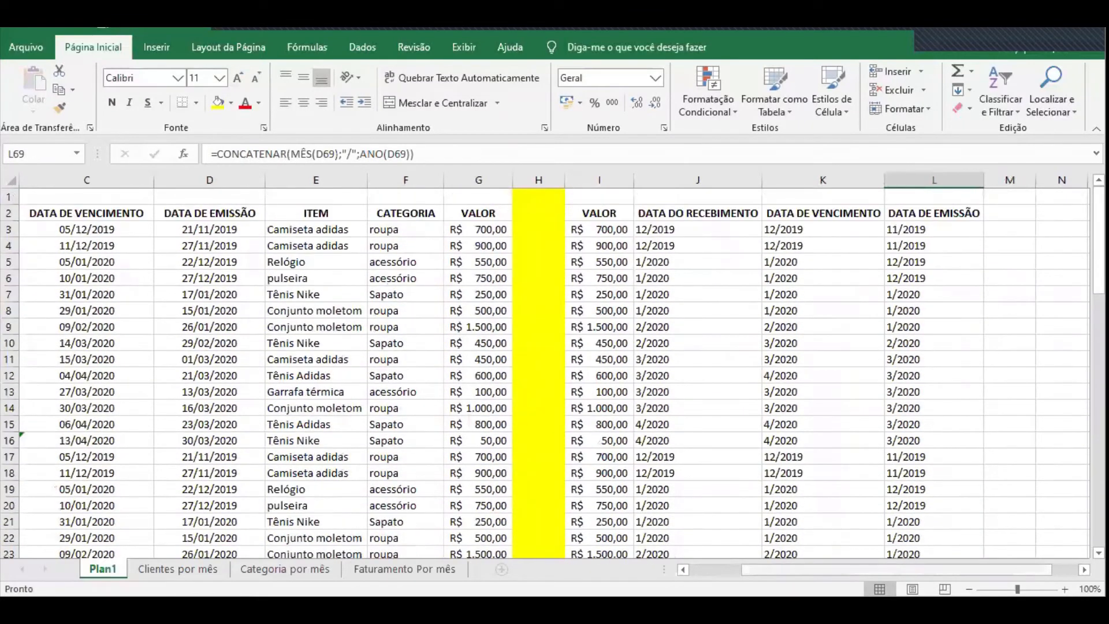
# Freeze the panes at B3 to hold the header rows and name column, and collapse the ribbon
pyautogui.hscroll(-2, 751, 520)
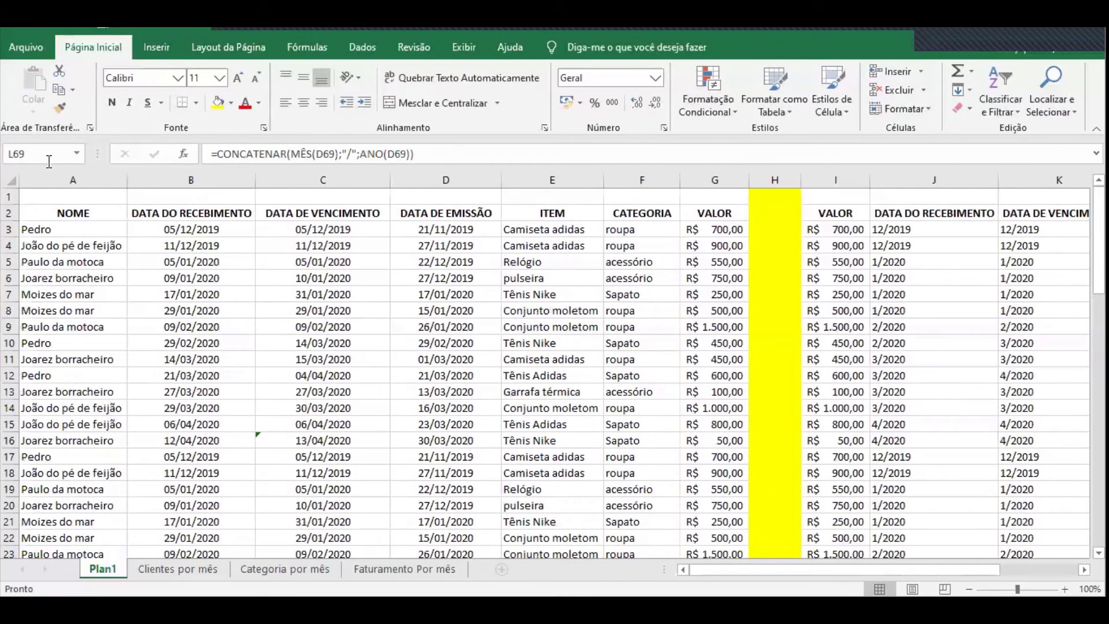
pyautogui.click(141, 231)
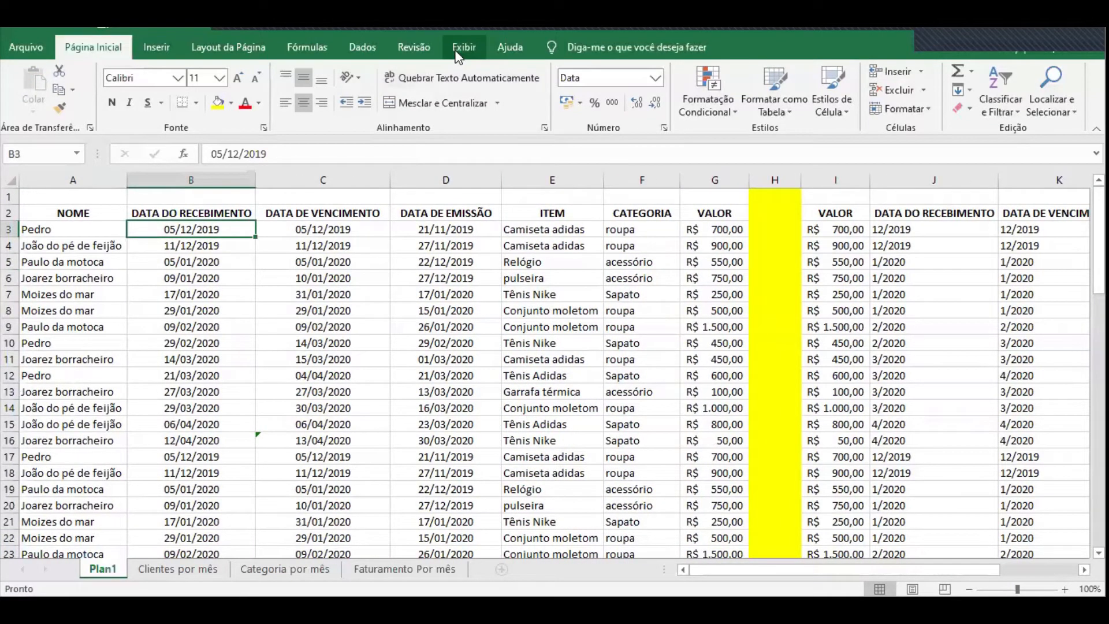
pyautogui.click(458, 52)
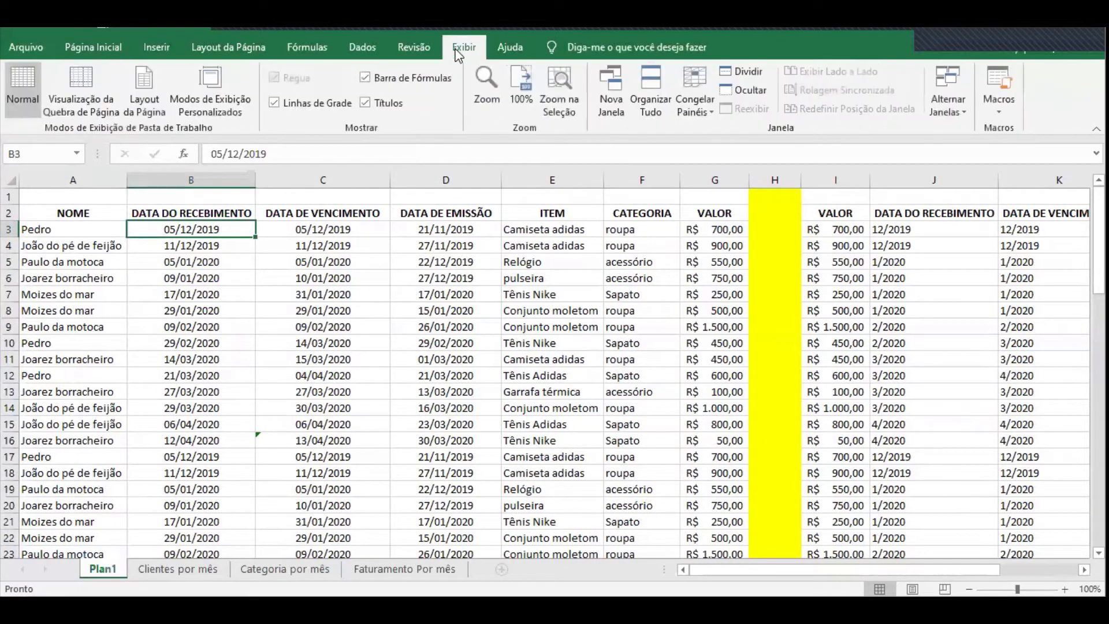
pyautogui.click(704, 102)
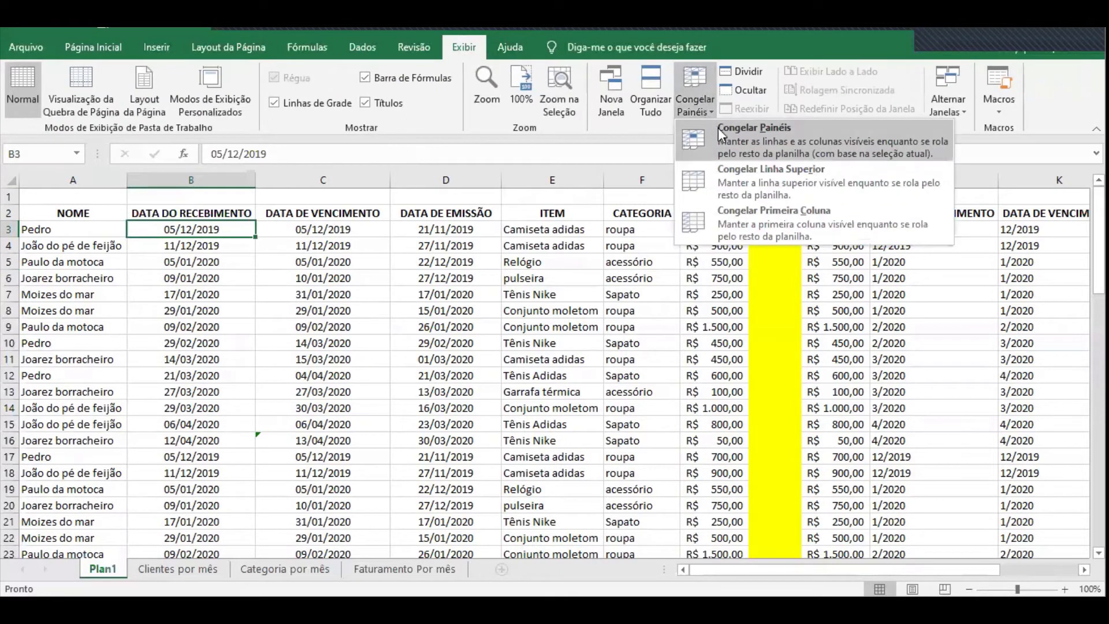
pyautogui.click(892, 138)
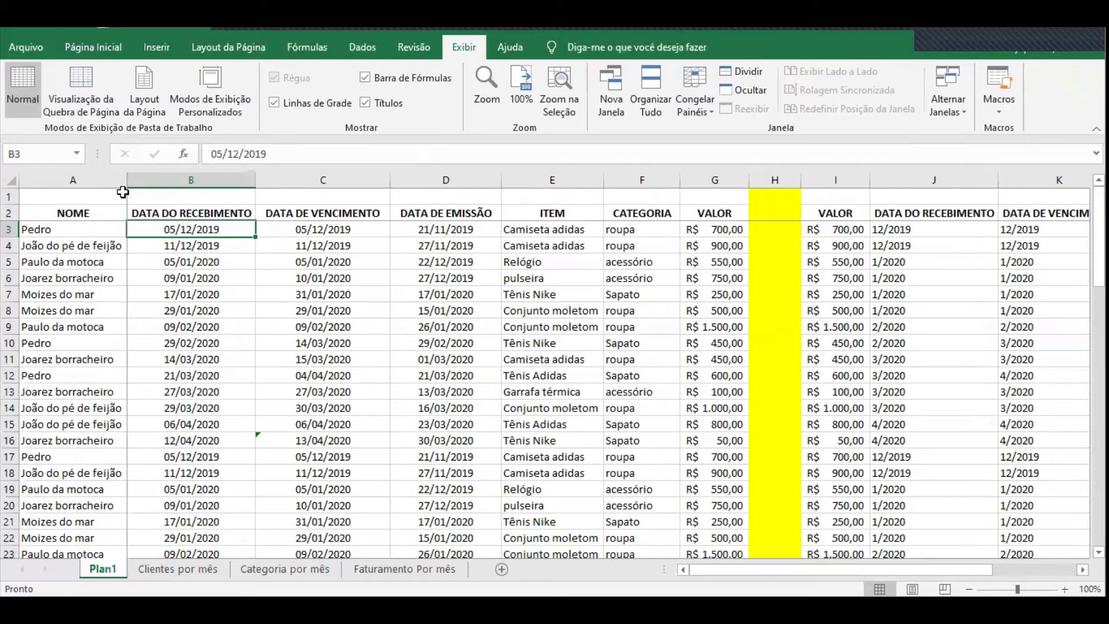
pyautogui.click(159, 289)
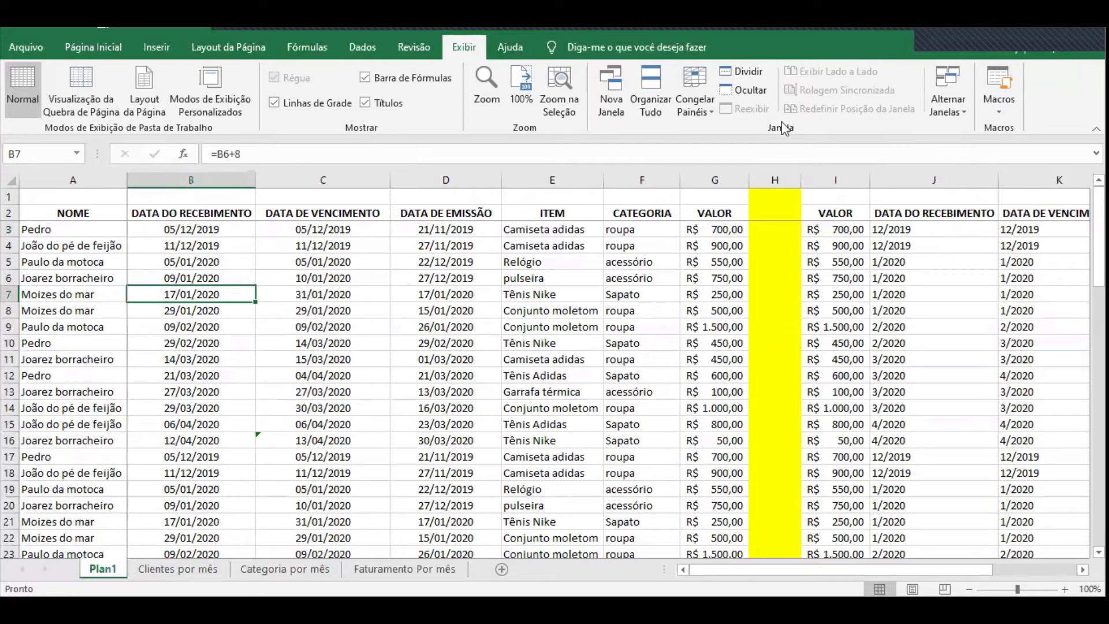
pyautogui.click(1096, 129)
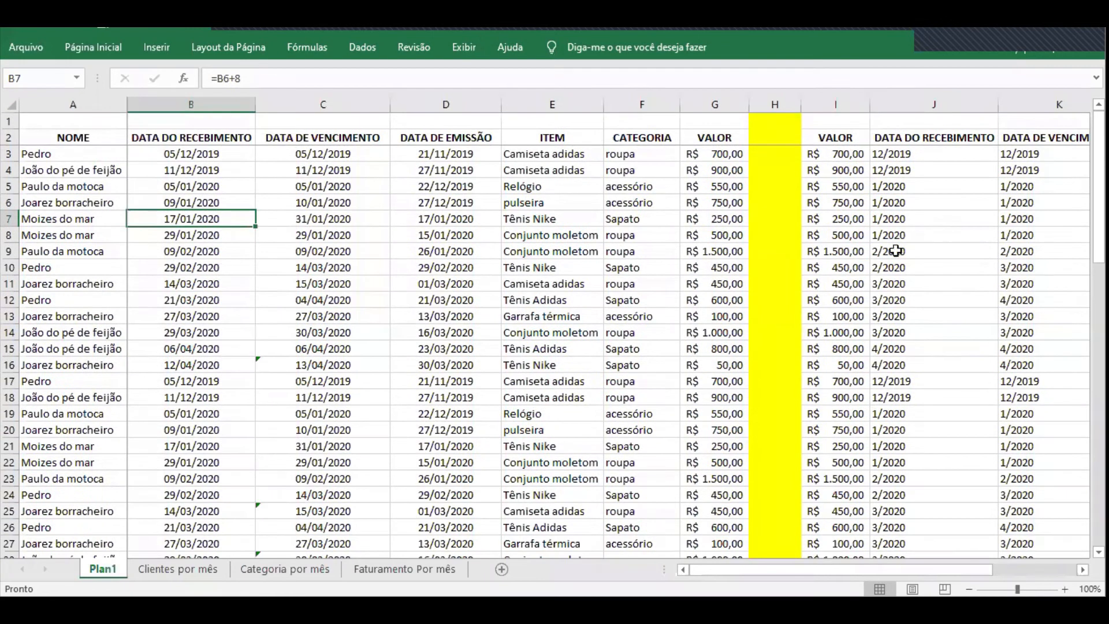
# Review the Plan1 table vertically and horizontally with the header rows and name column frozen
pyautogui.click(734, 329)
pyautogui.scroll(-3, 605, 319)
pyautogui.scroll(3, 605, 319)
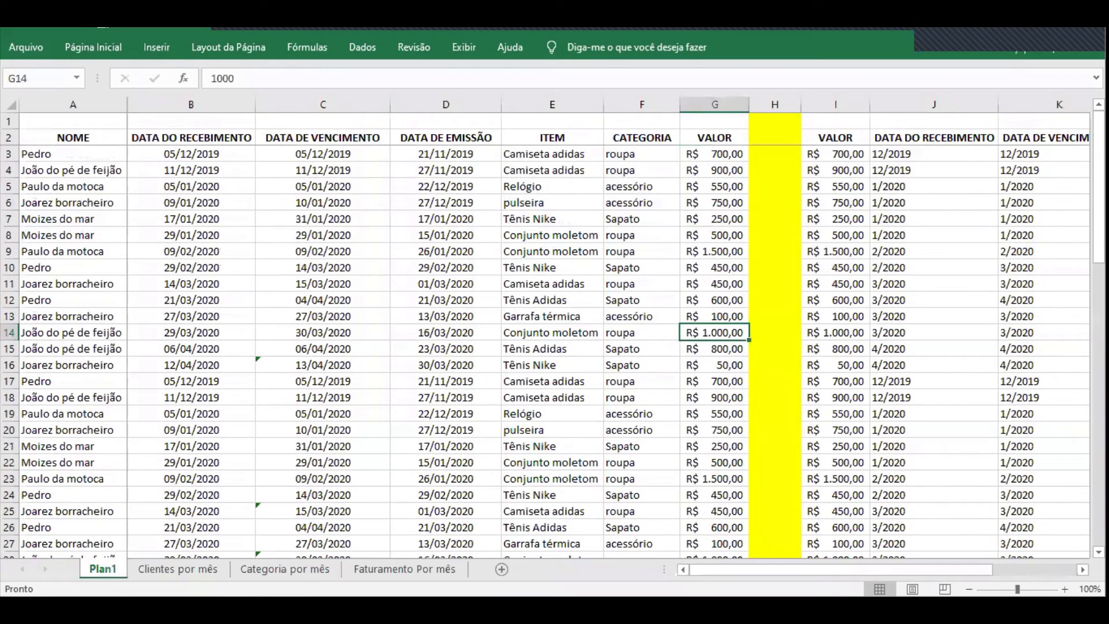
pyautogui.moveTo(787, 569)
pyautogui.mouseDown()
pyautogui.moveTo(820, 569)
pyautogui.moveTo(785, 569)
pyautogui.mouseUp()
pyautogui.click(547, 294)
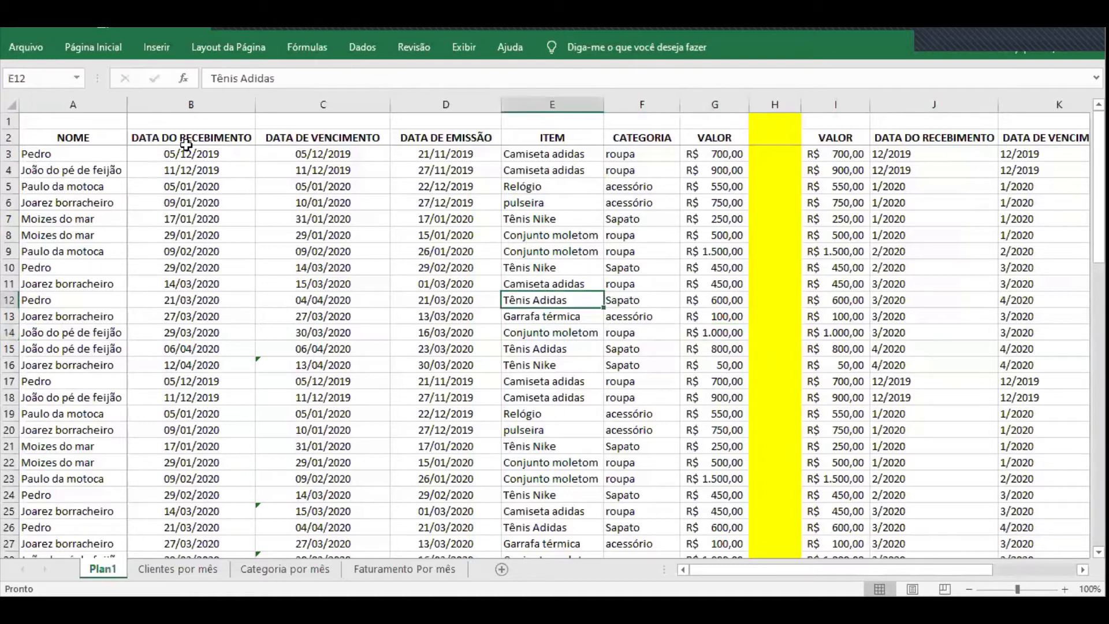
pyautogui.click(190, 165)
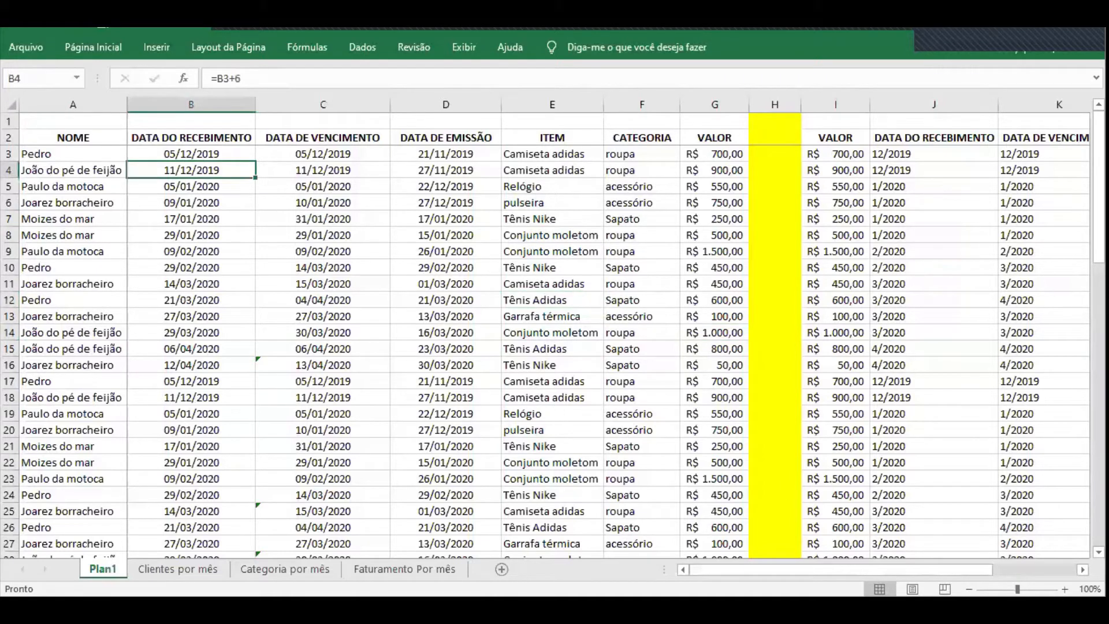
pyautogui.moveTo(840, 569); pyautogui.dragTo(927, 569)
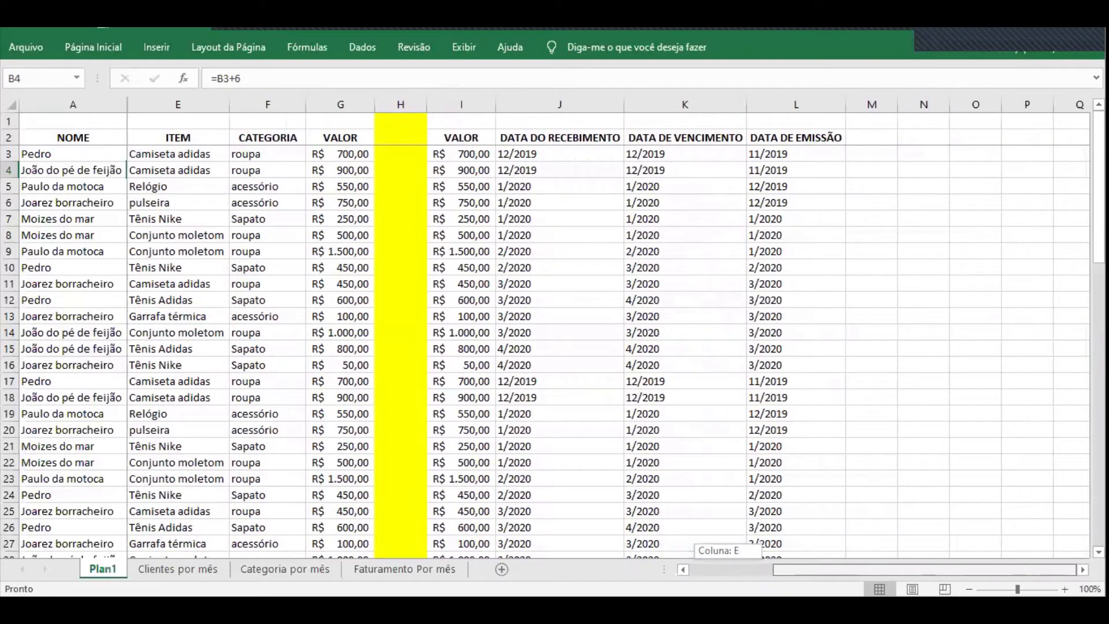
pyautogui.moveTo(751, 566); pyautogui.dragTo(572, 565)
pyautogui.click(63, 143)
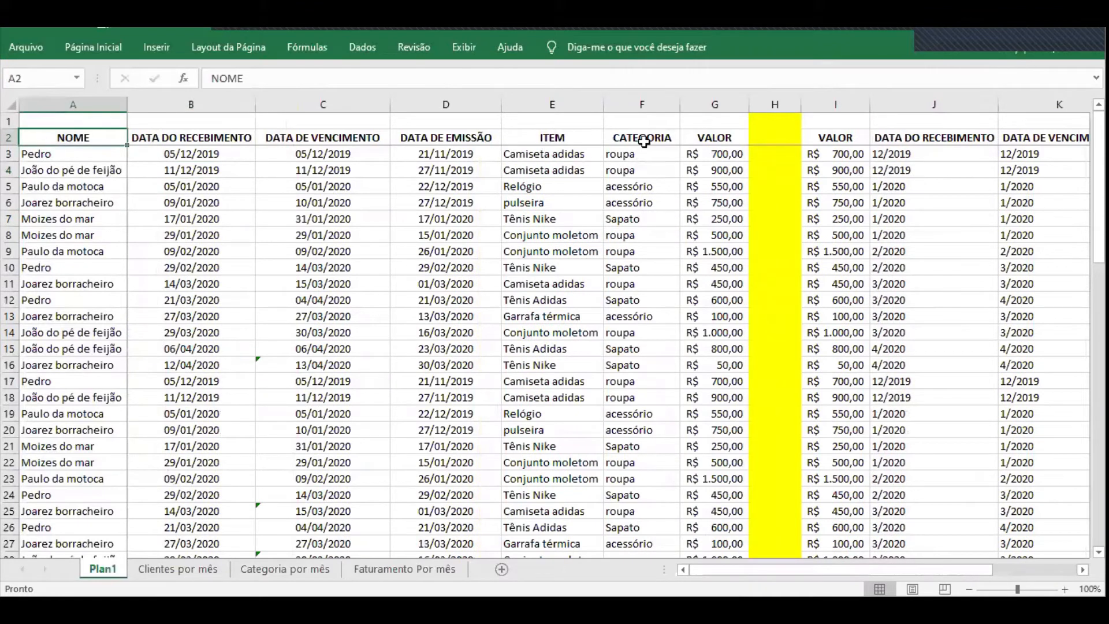
# Start a SUBTOTAL formula in I1 above the linked VALOR column, using function number 9 (SOMA)
pyautogui.moveTo(794, 570); pyautogui.dragTo(850, 570)
pyautogui.click(564, 125)
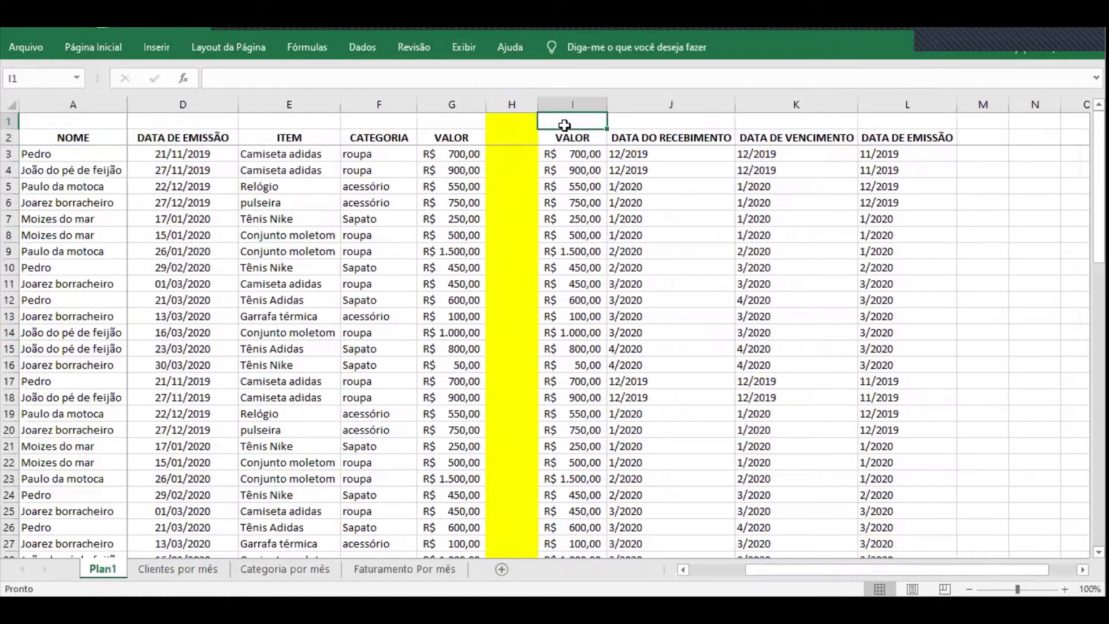
pyautogui.write('=S')
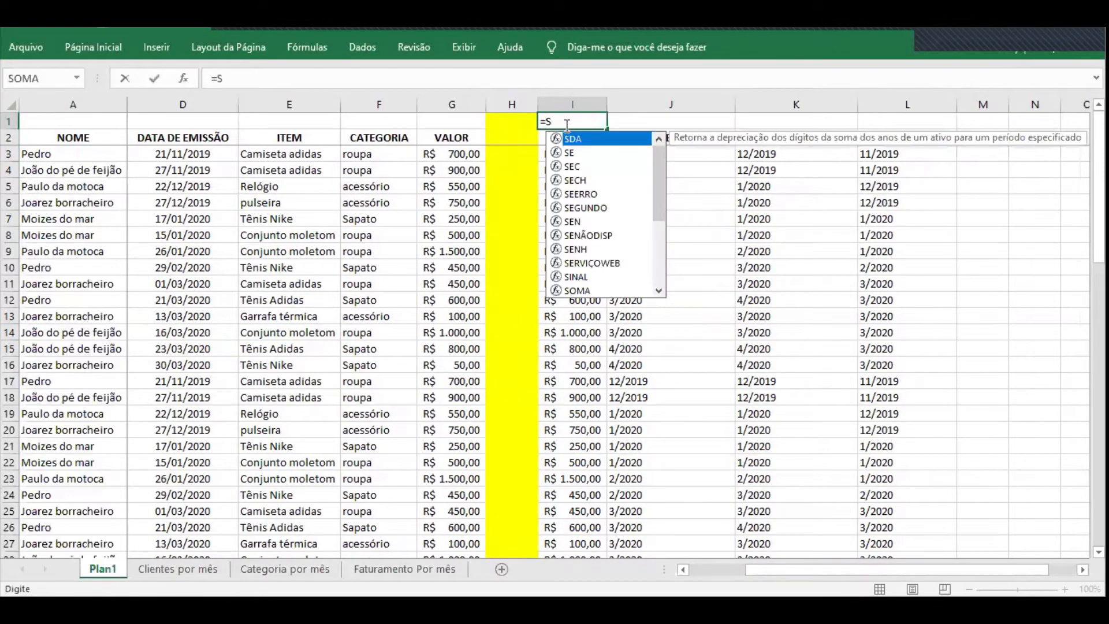
pyautogui.write('U')
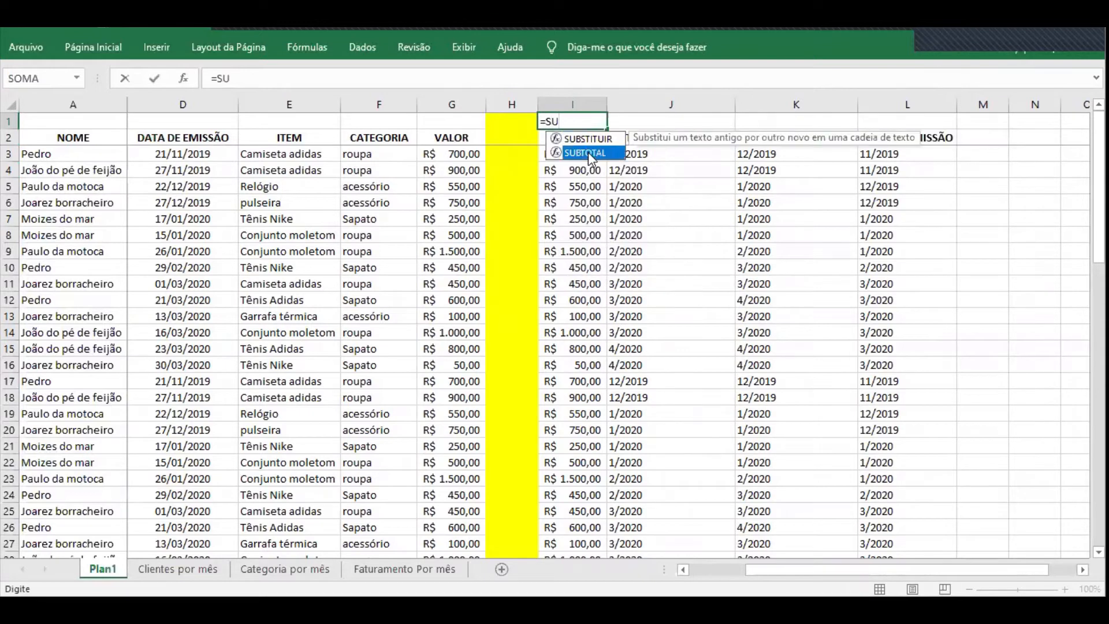
pyautogui.doubleClick(589, 151)
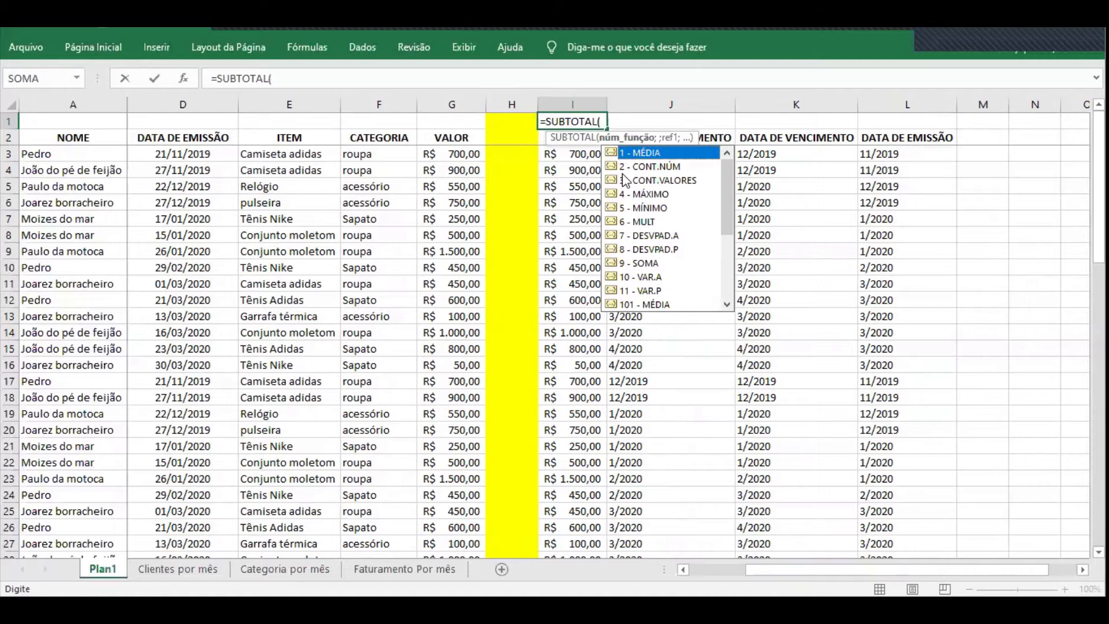
pyautogui.scroll(-2, 626, 182)
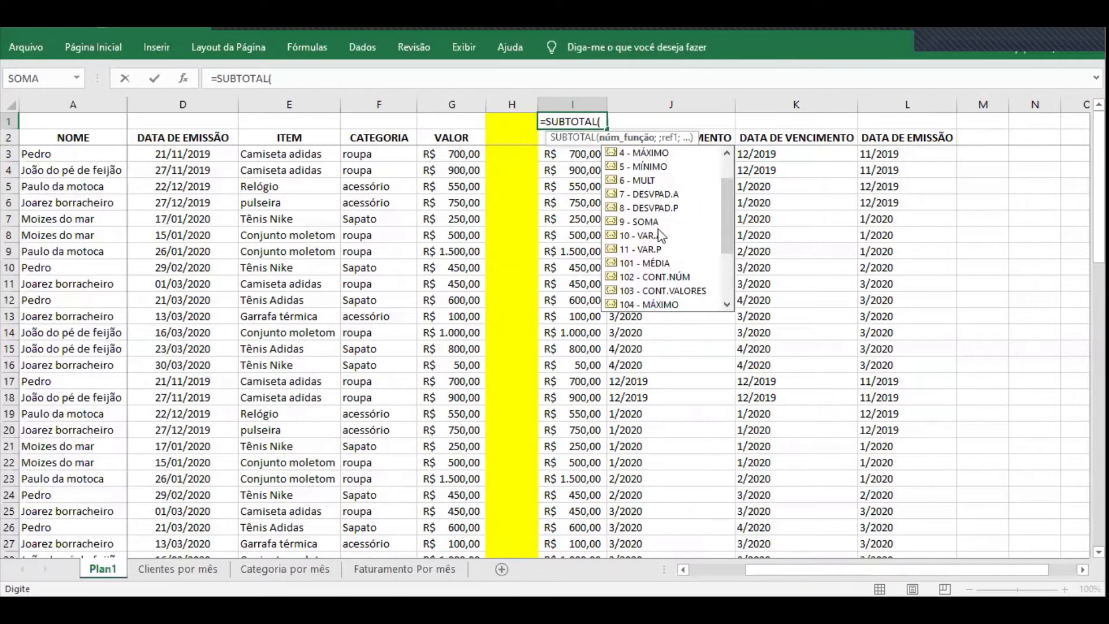
pyautogui.scroll(2, 661, 235)
pyautogui.write('9')
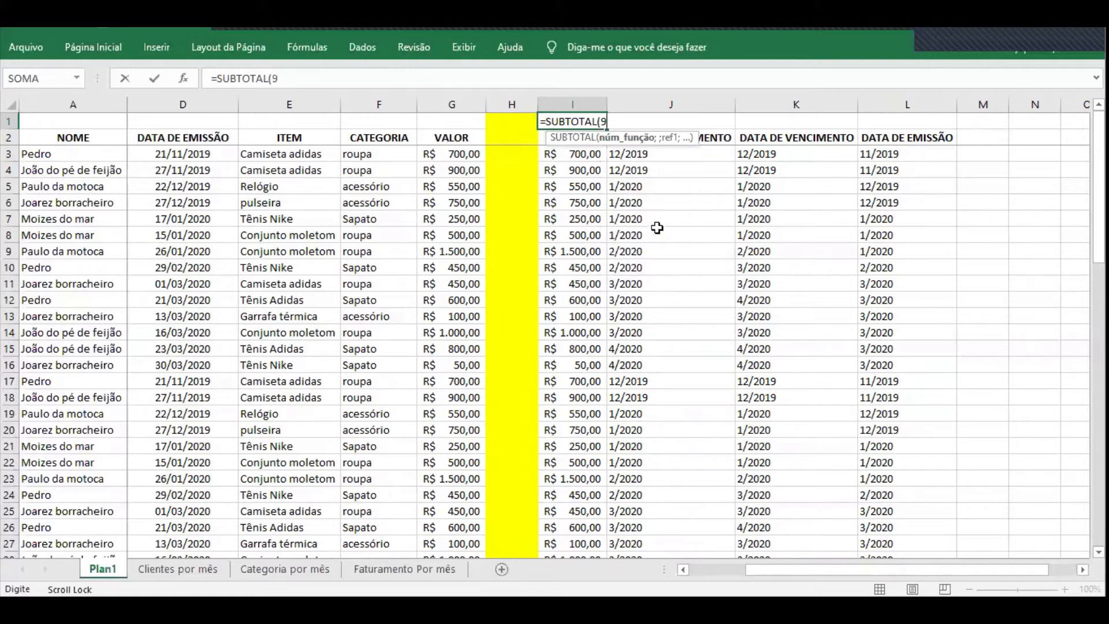
pyautogui.write(';')
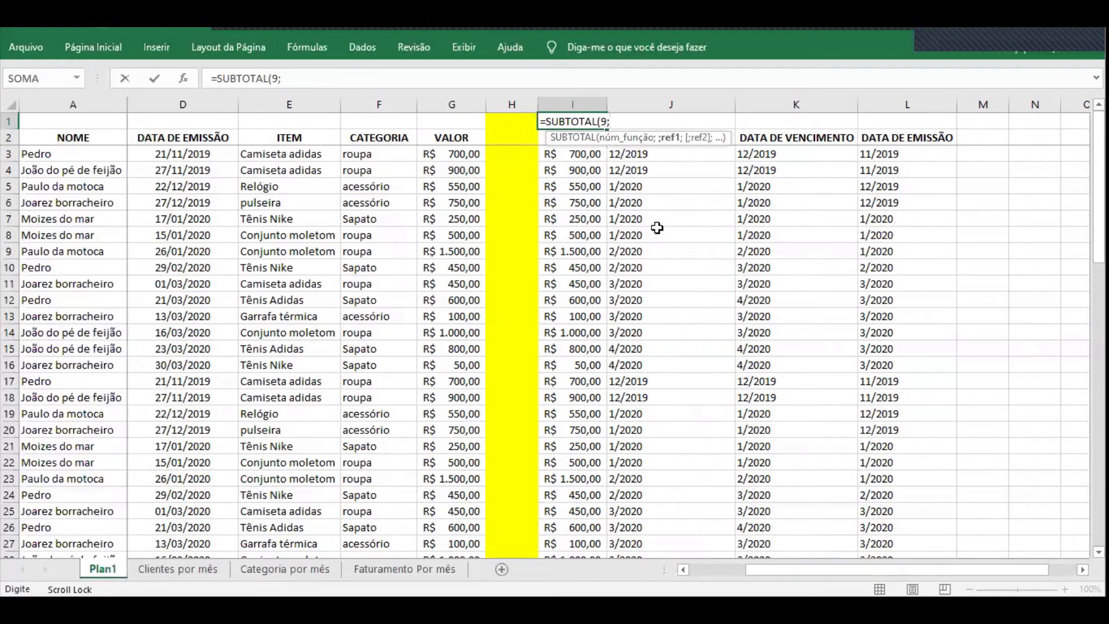
# Complete the SUBTOTAL formula in I1 with the range I3:I200 so it extends beyond the current data rows
pyautogui.click(547, 153)
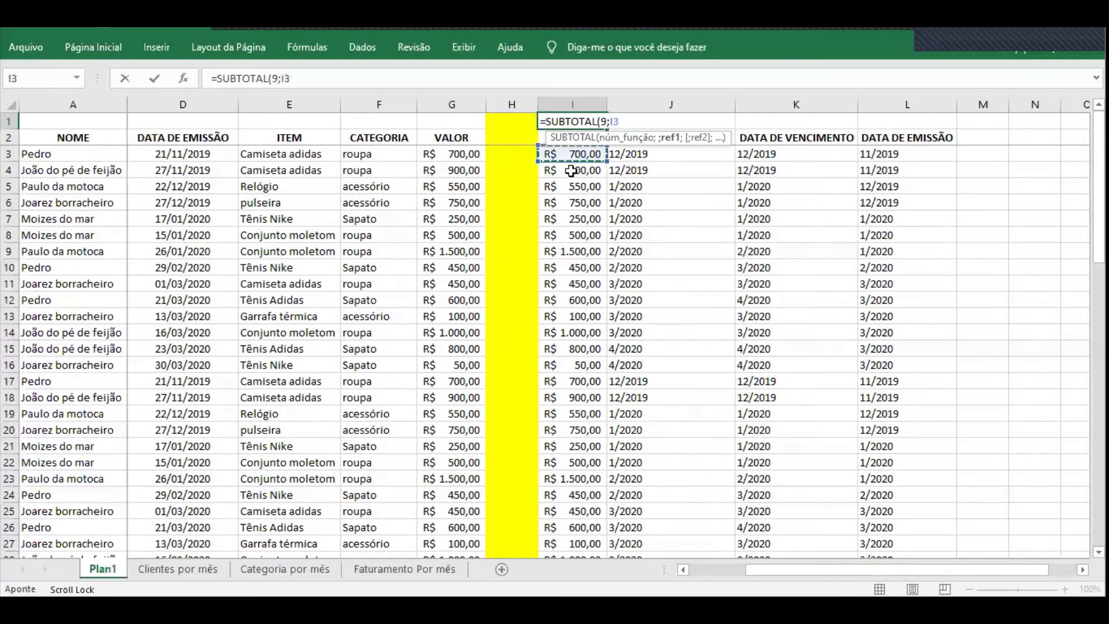
pyautogui.scroll(-8, 570, 172)
pyautogui.scroll(-11, 571, 172)
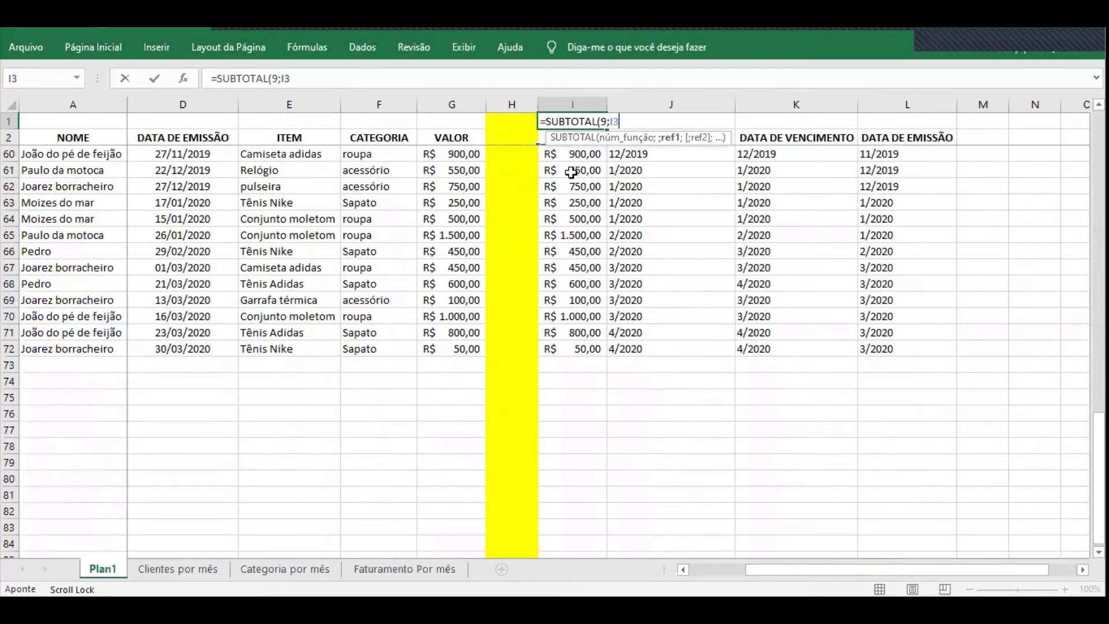
pyautogui.keyDown('shift'); pyautogui.click(586, 348); pyautogui.keyUp('shift')
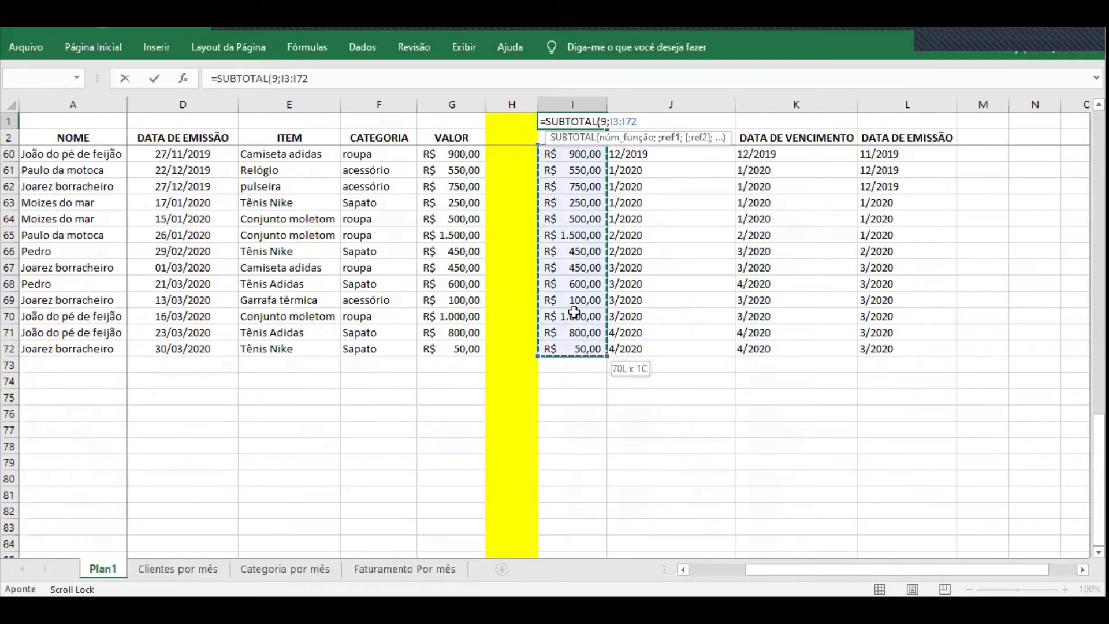
pyautogui.scroll(6, 634, 270)
pyautogui.scroll(13, 634, 271)
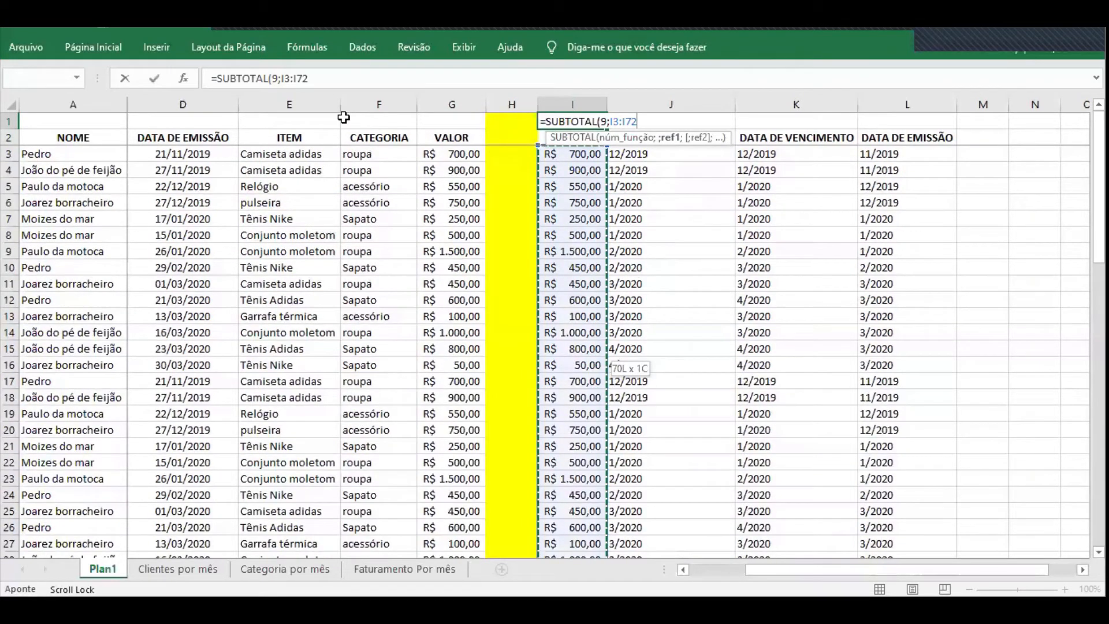
pyautogui.moveTo(318, 74); pyautogui.dragTo(290, 80)
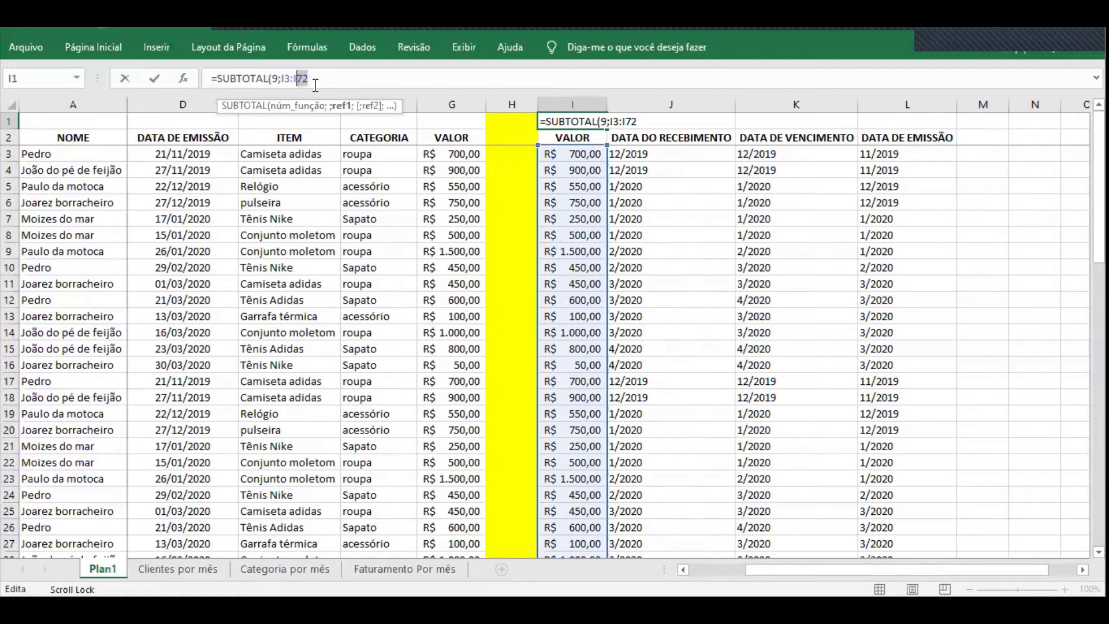
pyautogui.write('I200')
pyautogui.write(')')
pyautogui.press('Return')
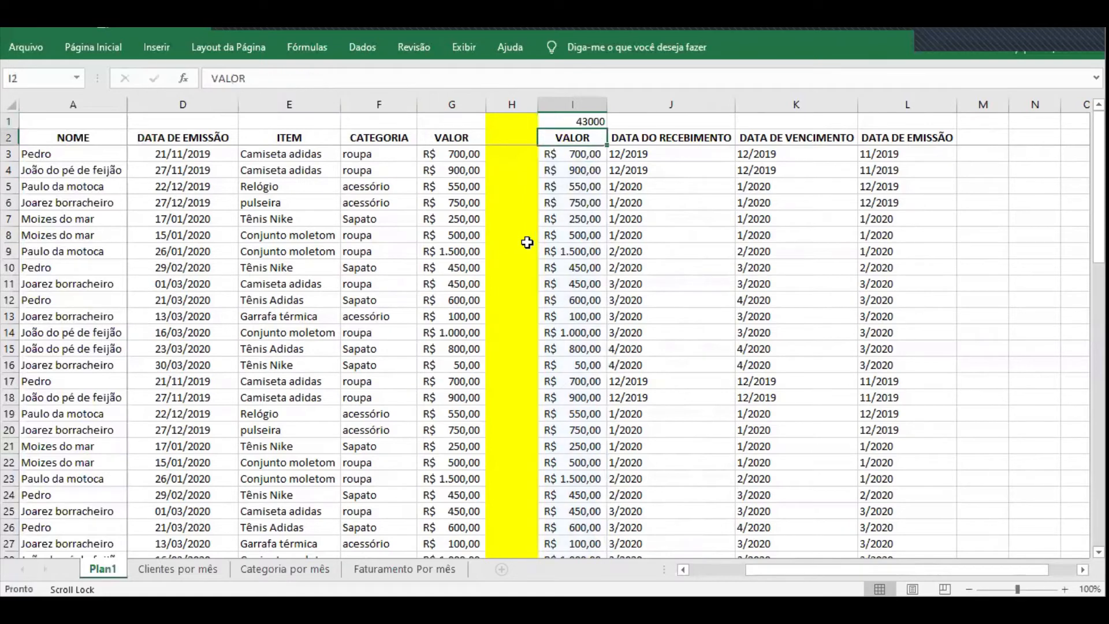
# Format the subtotal in I1 with the R$ accounting number format
pyautogui.click(588, 122)
pyautogui.click(89, 47)
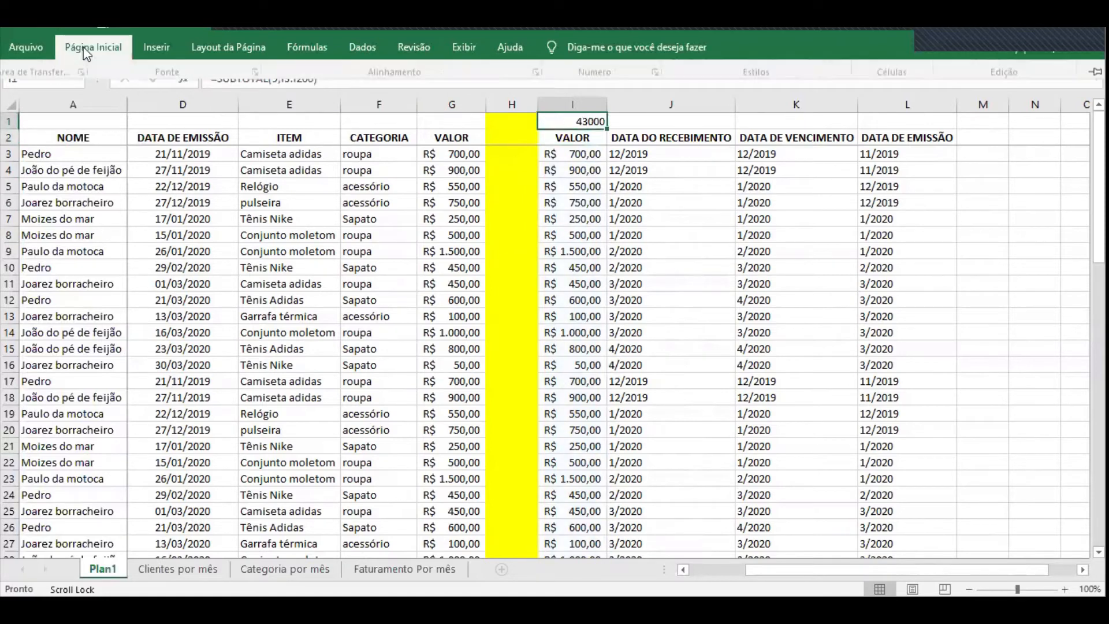
pyautogui.click(1093, 127)
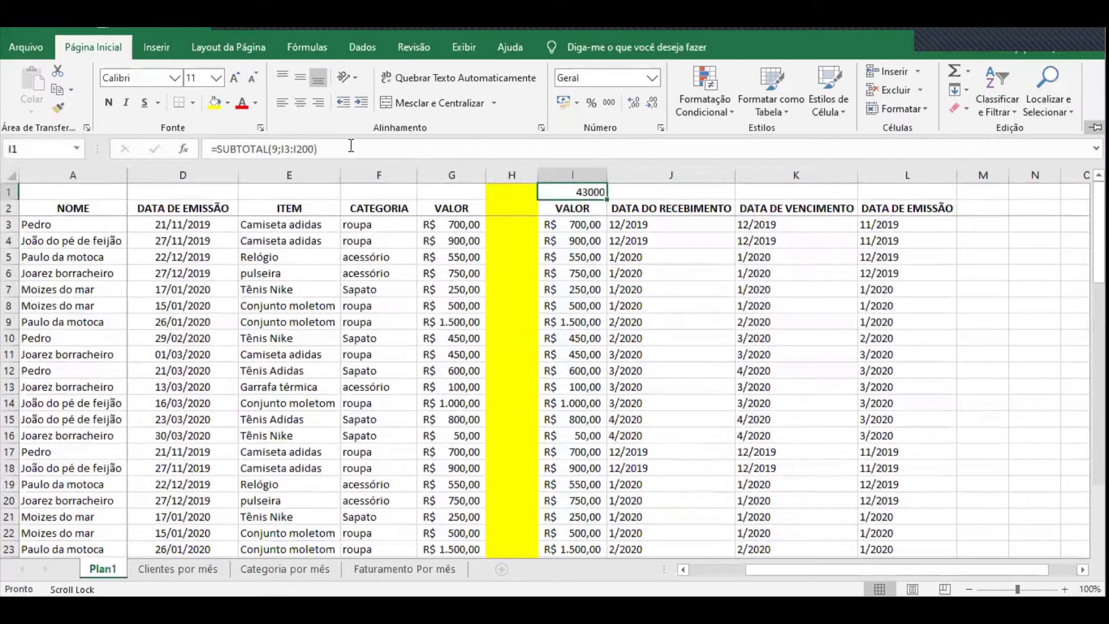
pyautogui.click(563, 103)
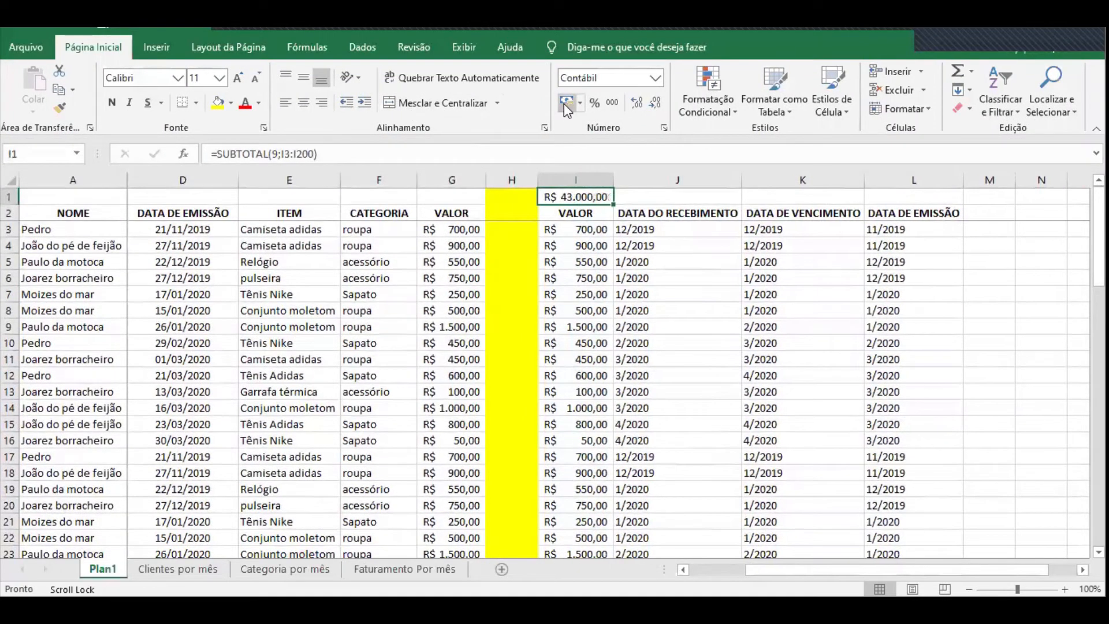
# Copy the DATA DO RECEBIMENTO month/year cells in column J of Plan1, from J3 down to J73
pyautogui.click(622, 331)
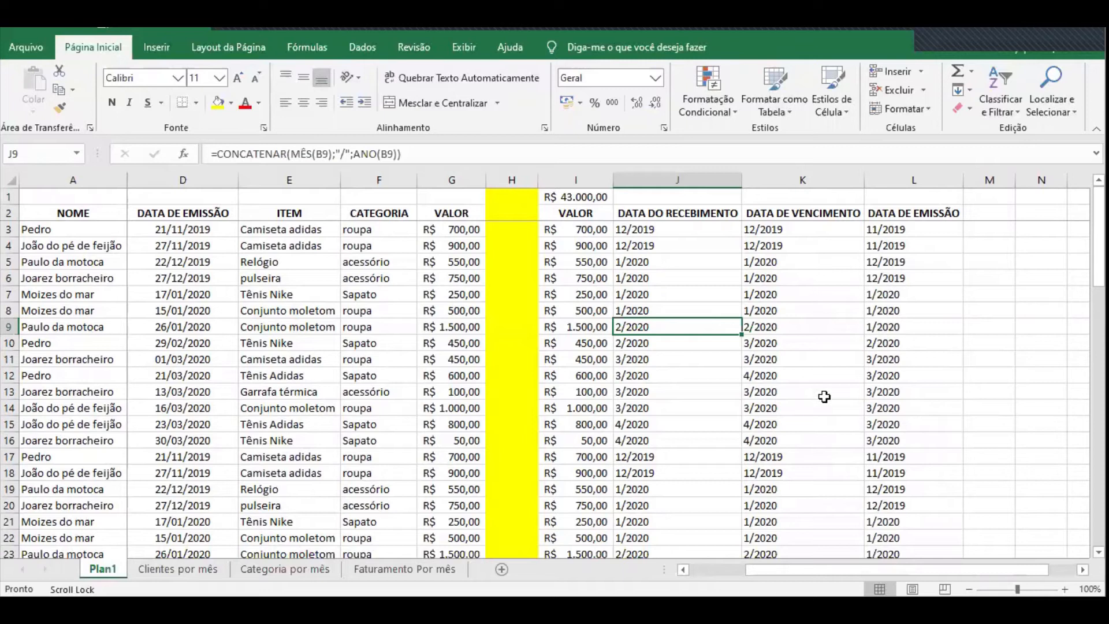
pyautogui.moveTo(672, 243); pyautogui.dragTo(680, 367)
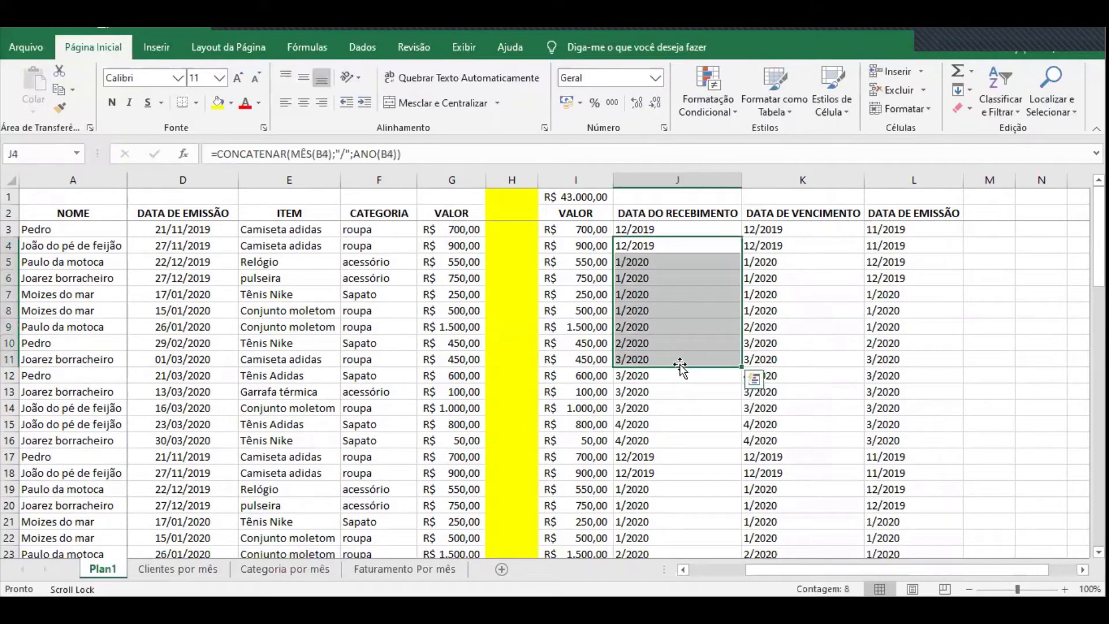
pyautogui.click(665, 229)
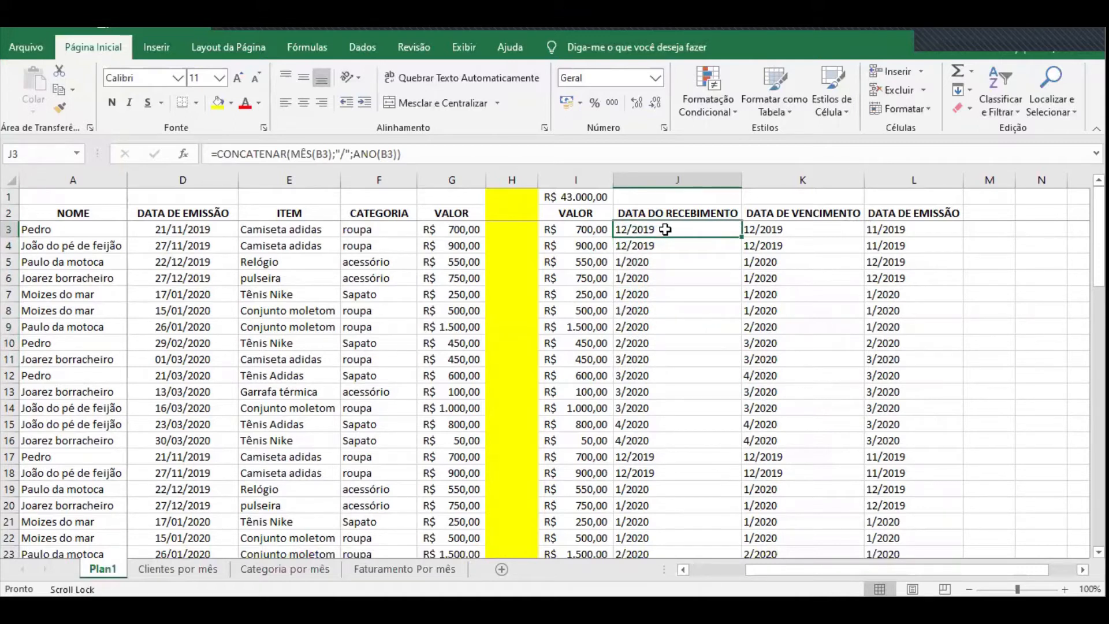
pyautogui.hotkey('ctrl', 'shift', 'Down')
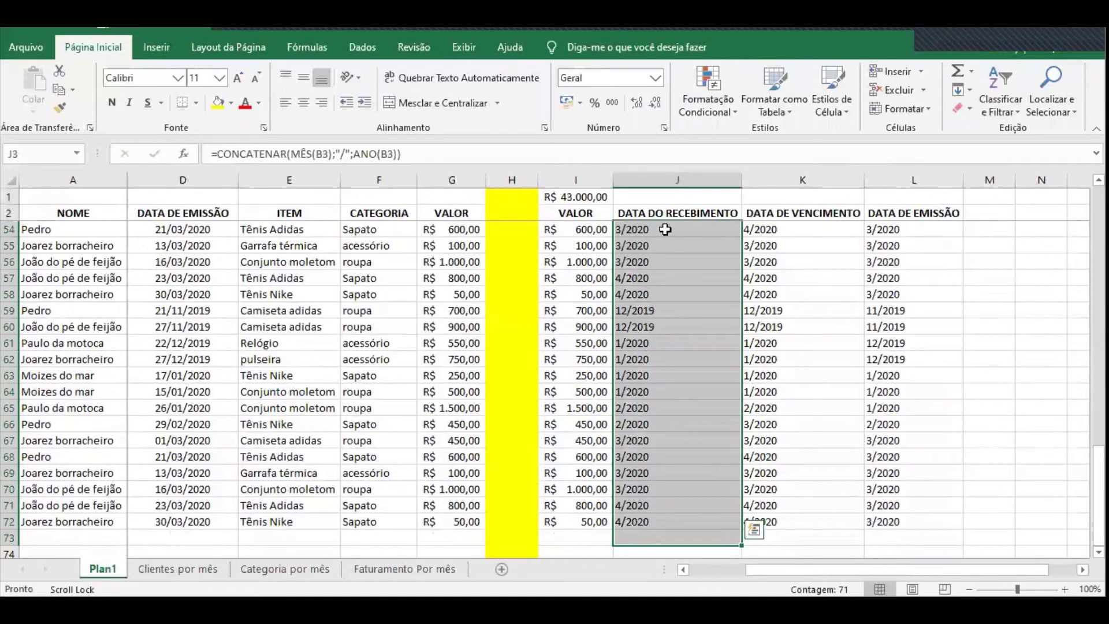
pyautogui.hotkey('ctrl', 'c')
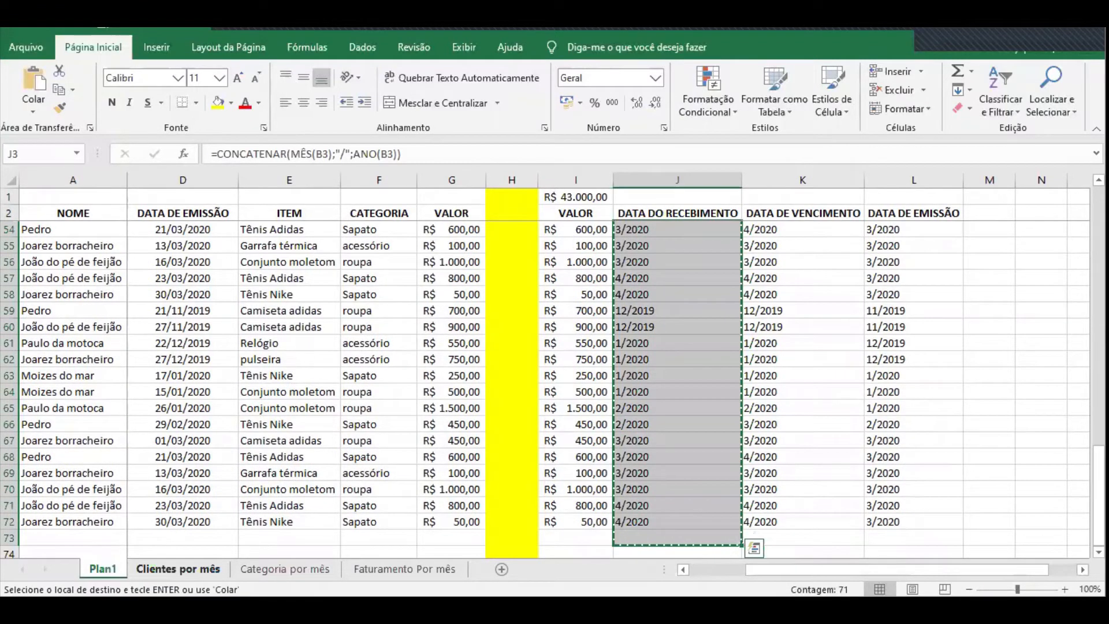
# Paste the copied receipt months into the Clientes por mês sheet from B1, using Paste Special with Valores
pyautogui.click(173, 568)
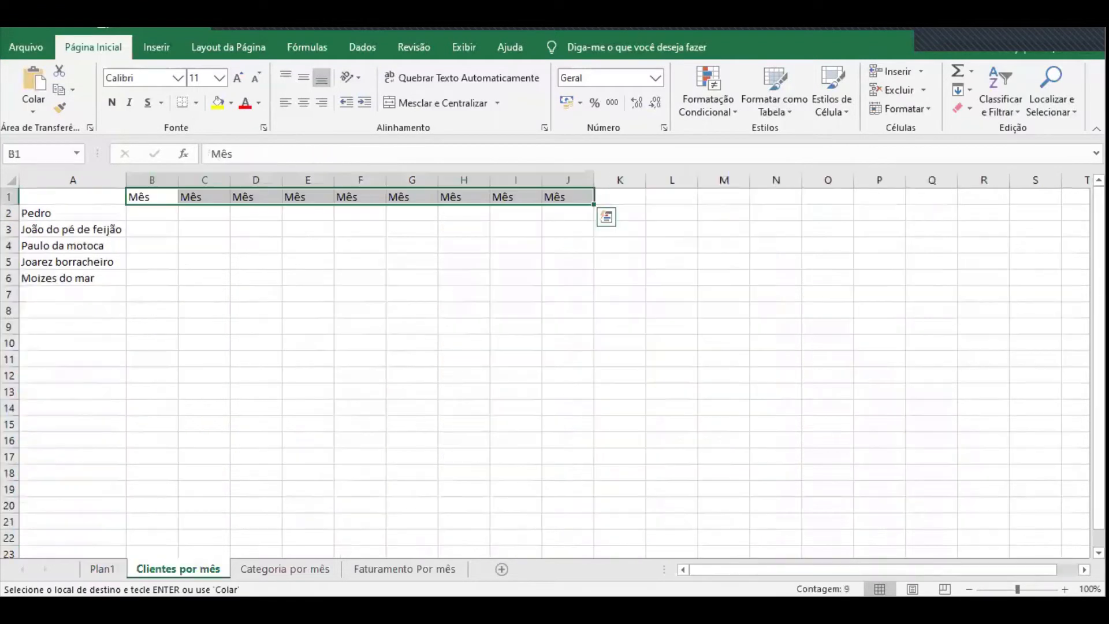
pyautogui.click(163, 200)
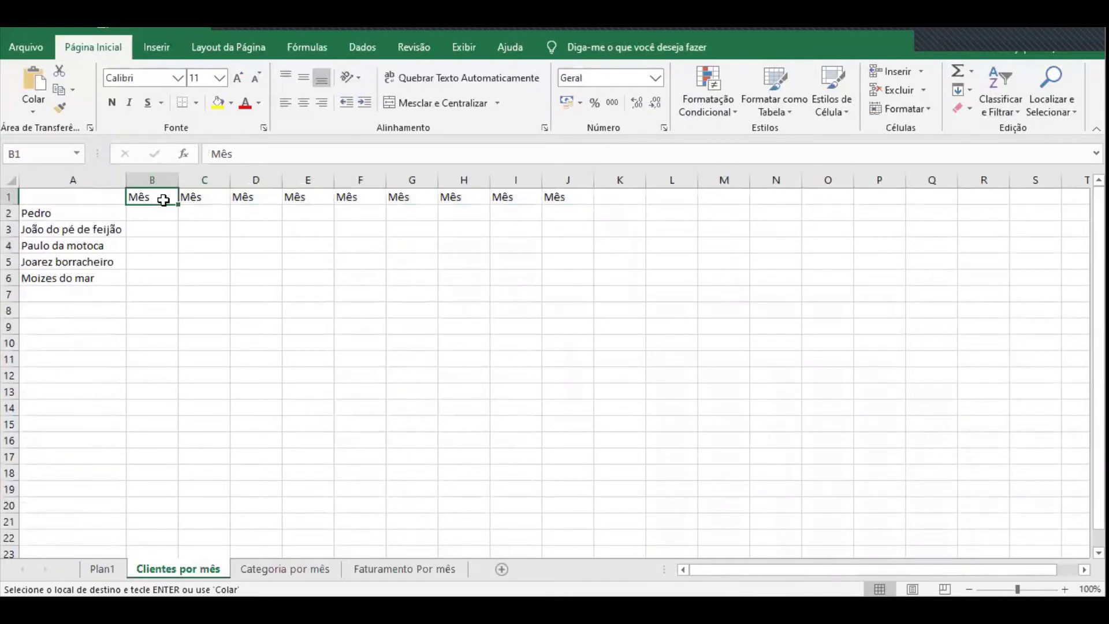
pyautogui.rightClick(163, 200)
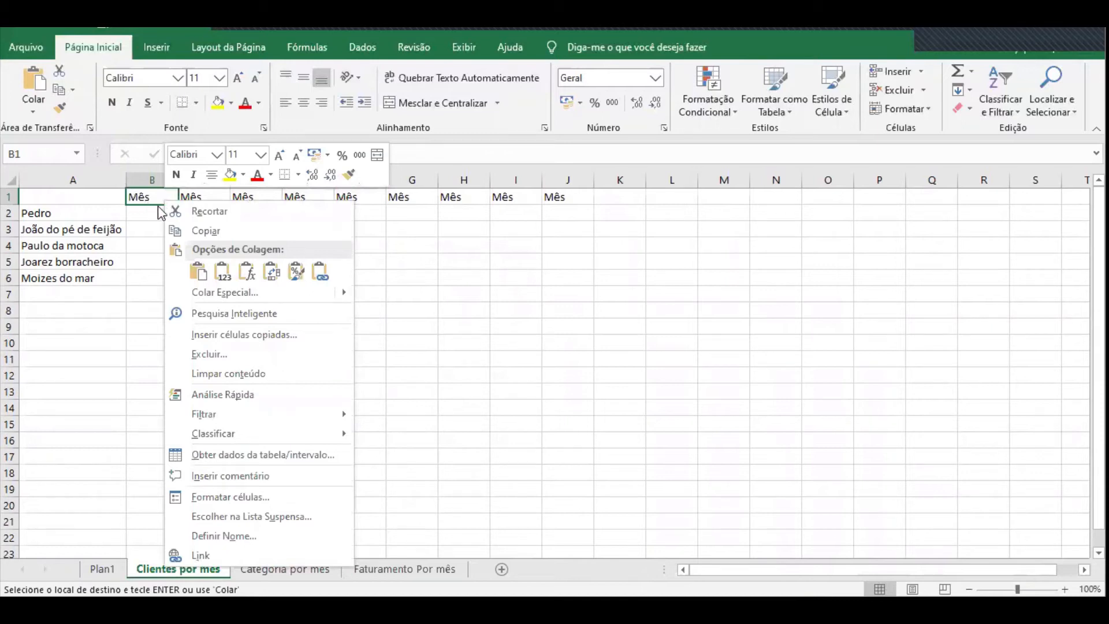
pyautogui.click(276, 292)
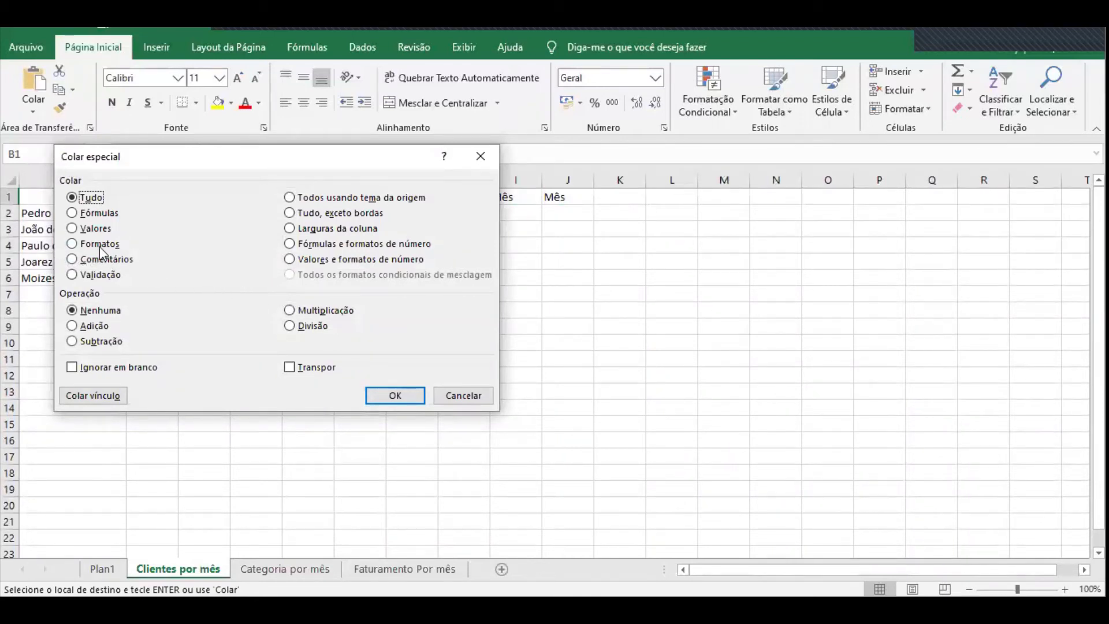
pyautogui.click(95, 228)
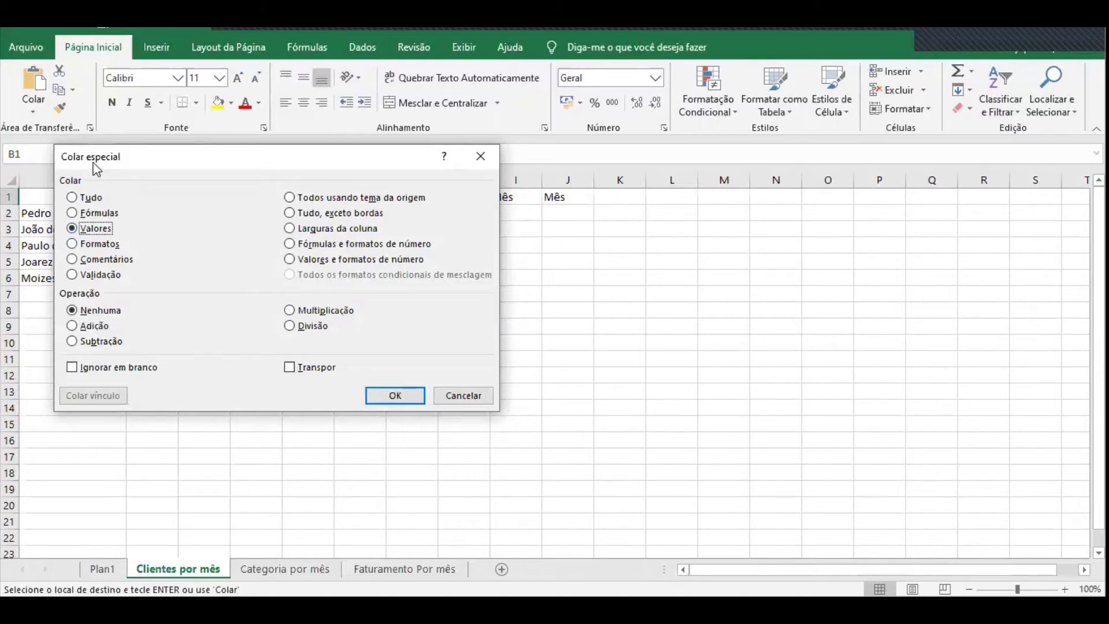
pyautogui.moveTo(95, 168); pyautogui.dragTo(395, 140)
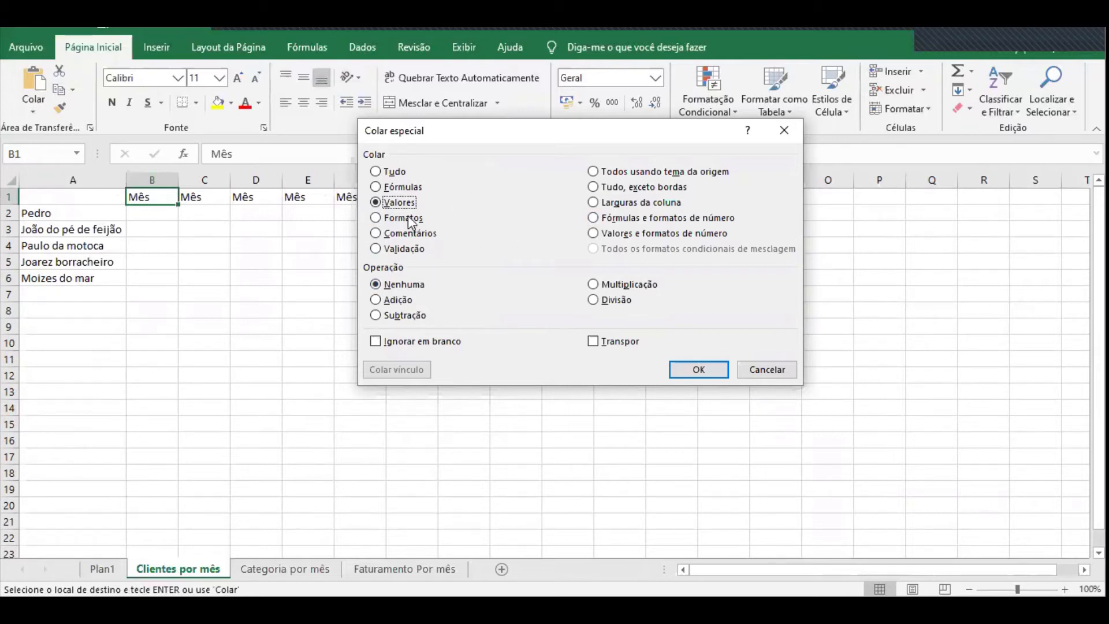
pyautogui.click(404, 218)
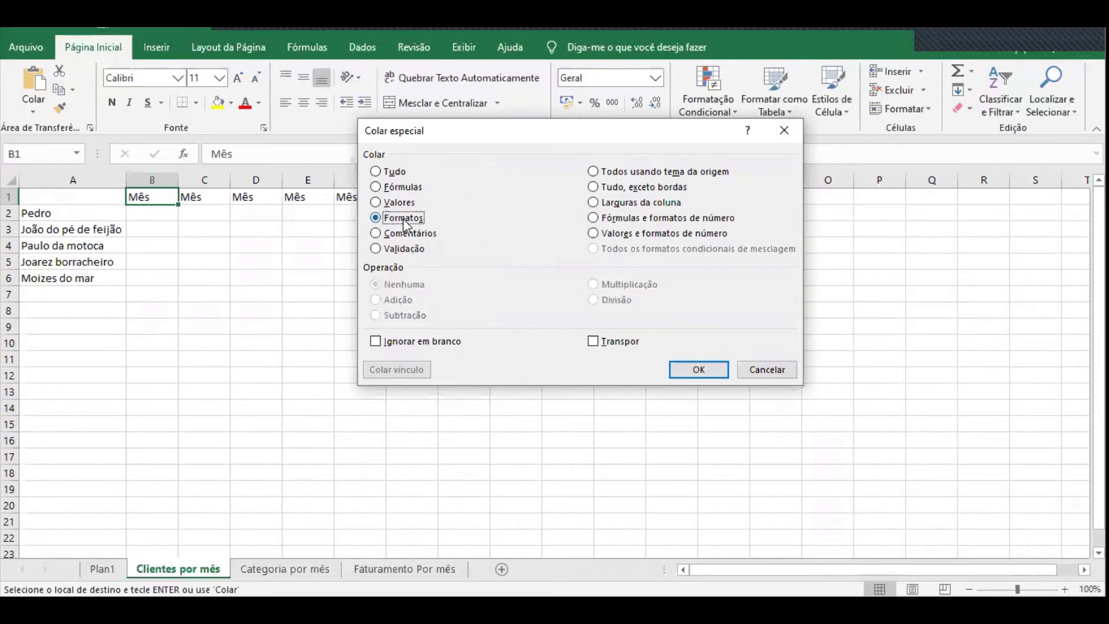
pyautogui.click(380, 200)
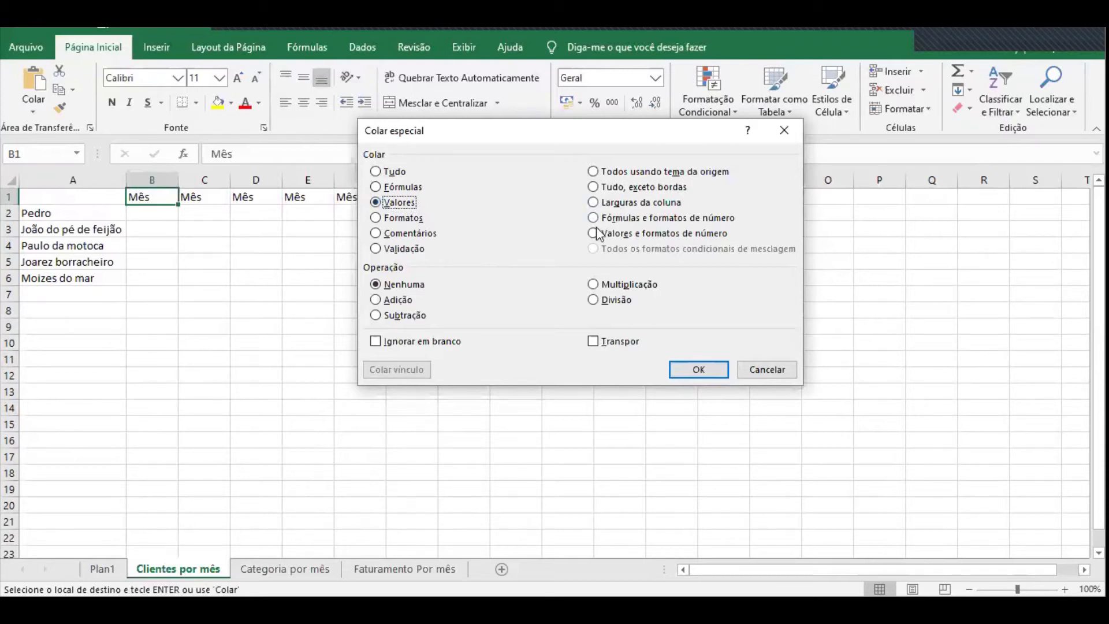
pyautogui.click(693, 372)
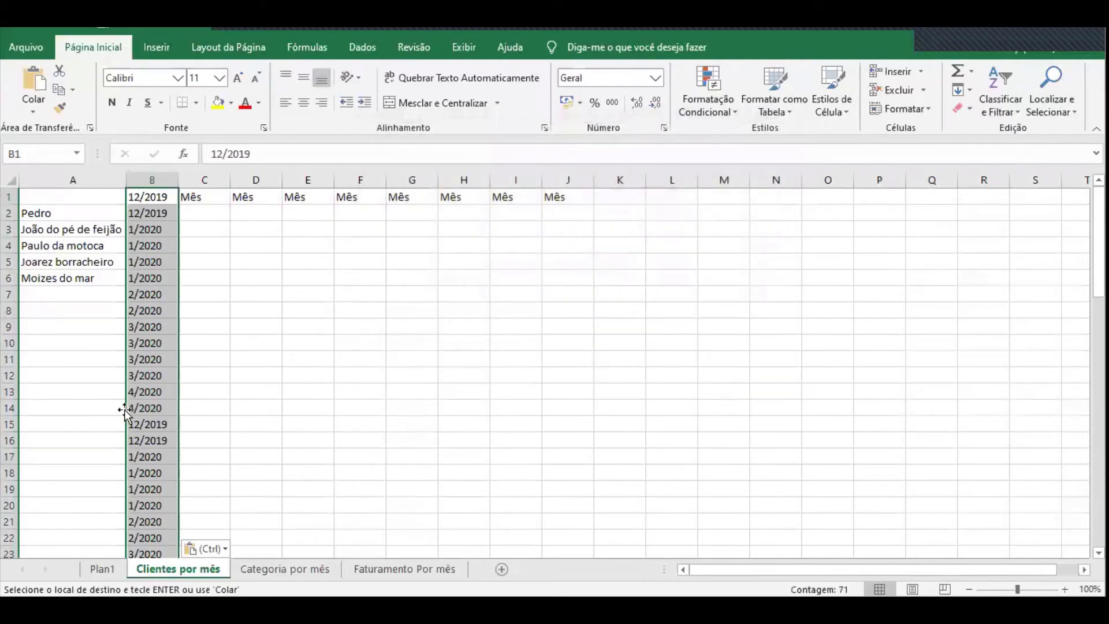
# Try transposing the pasted months across row 1 through the paste options, and undo the paste
pyautogui.click(204, 548)
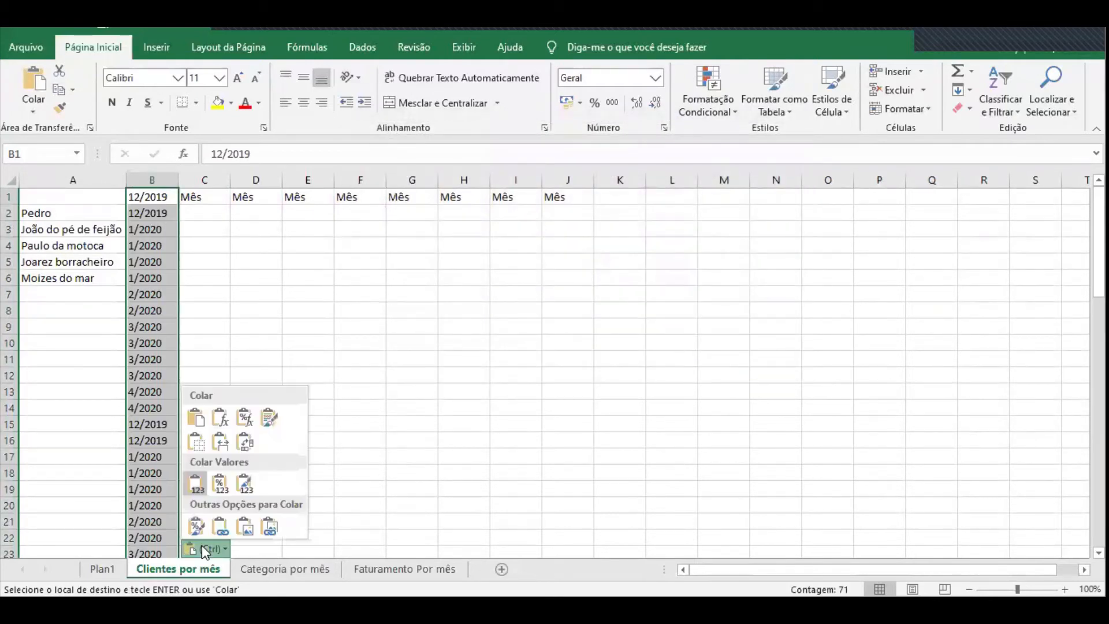
pyautogui.click(246, 443)
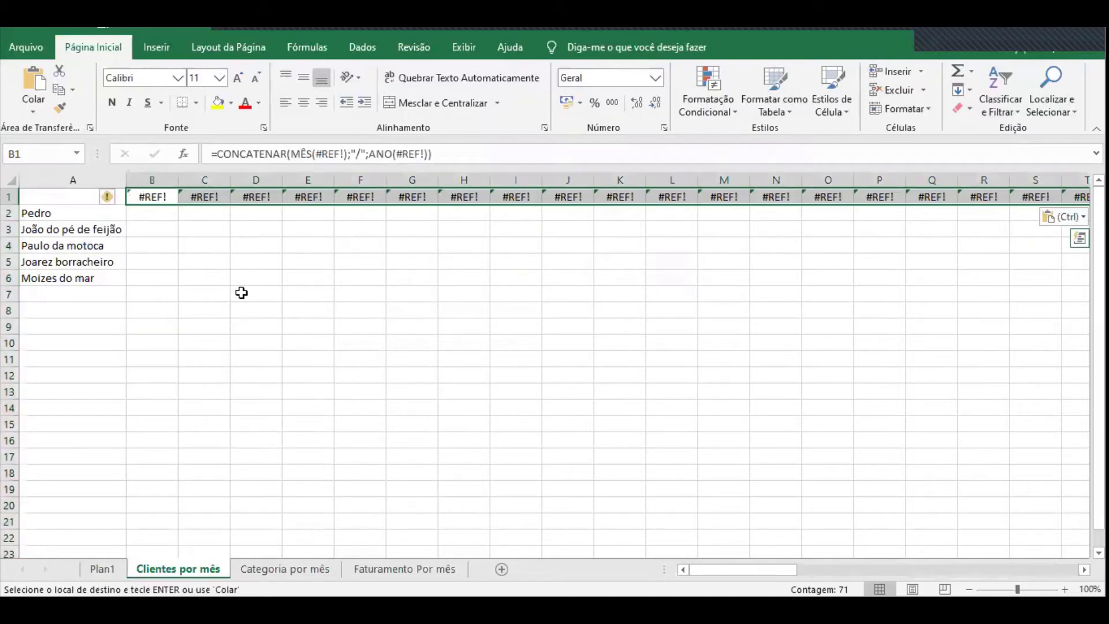
pyautogui.press('Escape')
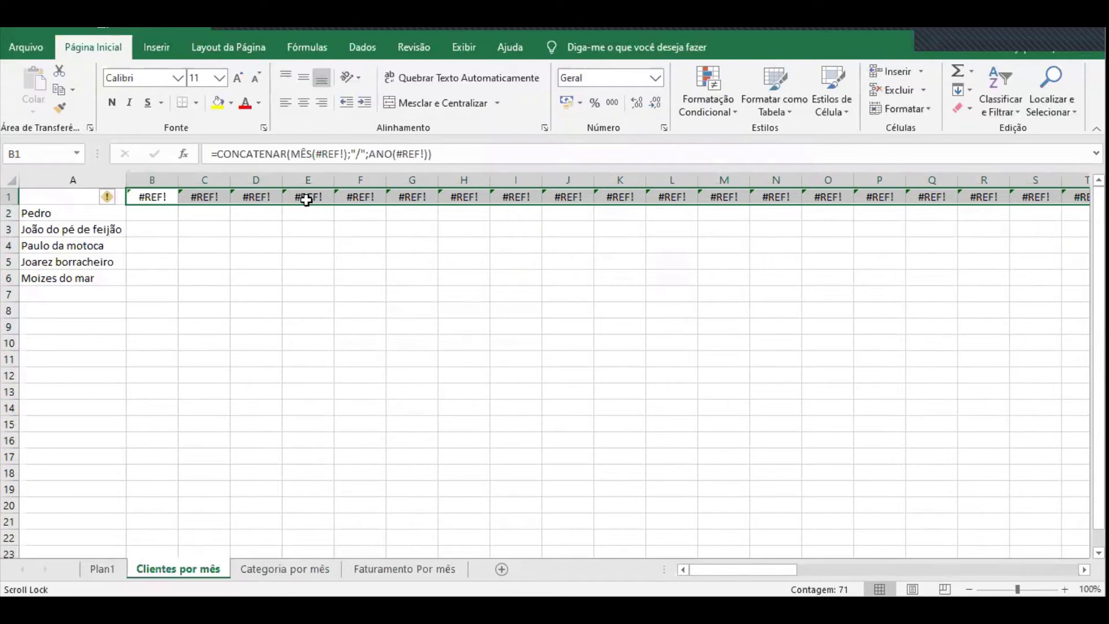
pyautogui.click(305, 198)
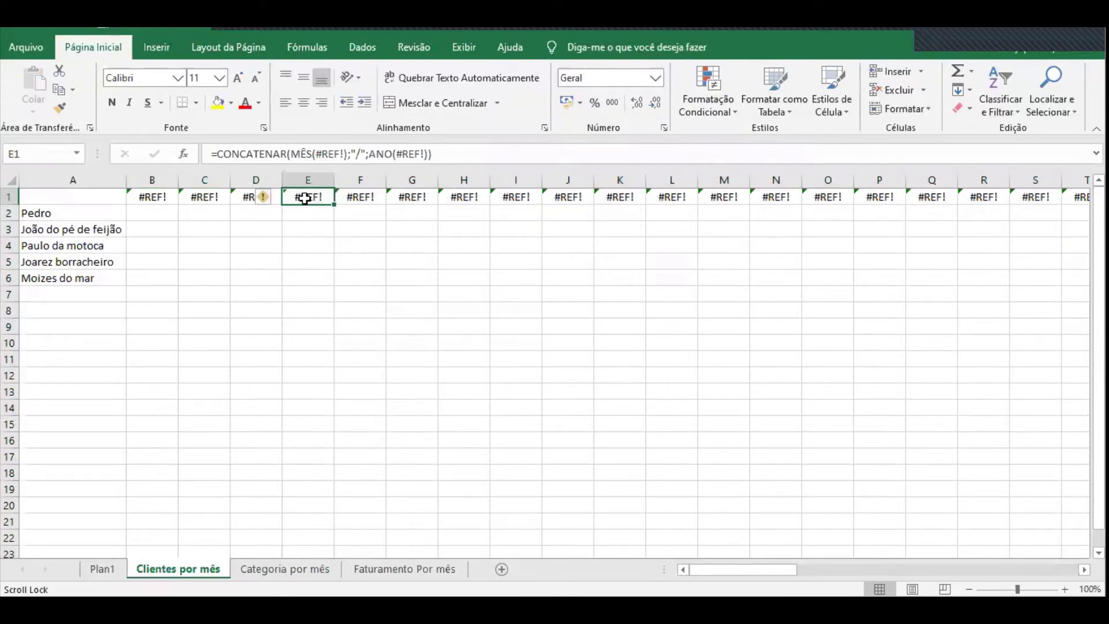
pyautogui.hotkey('ctrl', 'z')
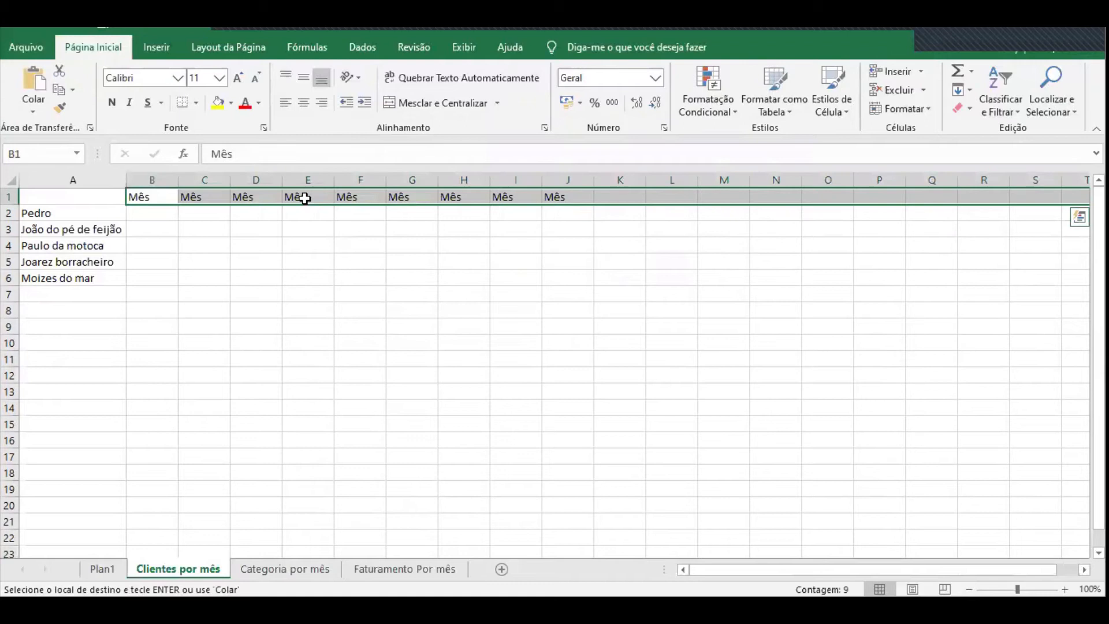
# Paste the copied receipt months from B1 downward on Clientes por mês, keeping only their values
pyautogui.click(102, 568)
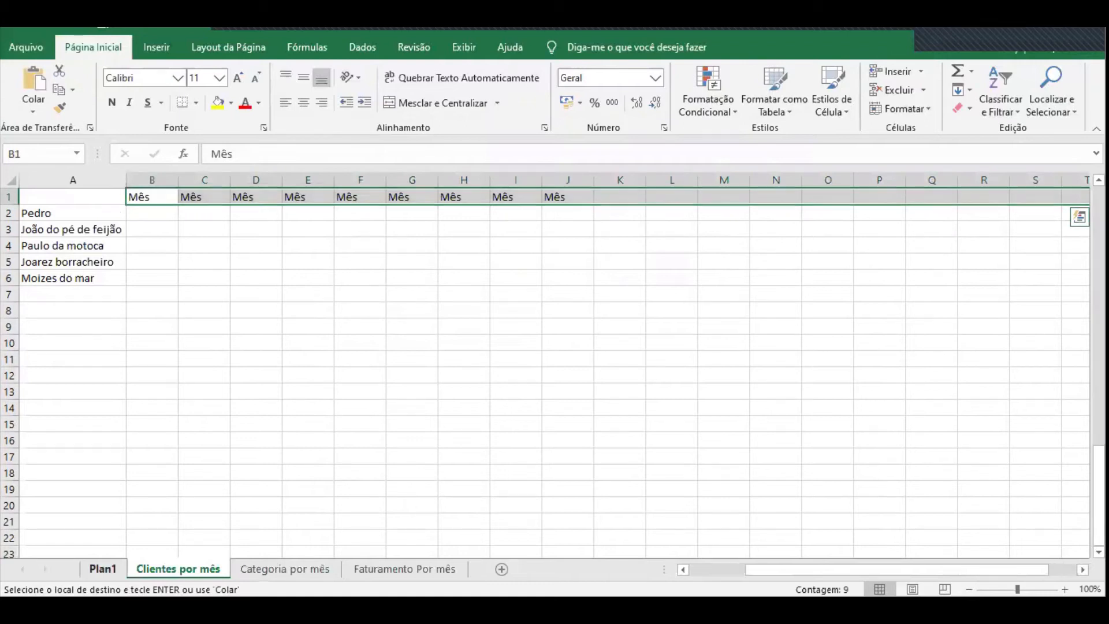
pyautogui.click(153, 566)
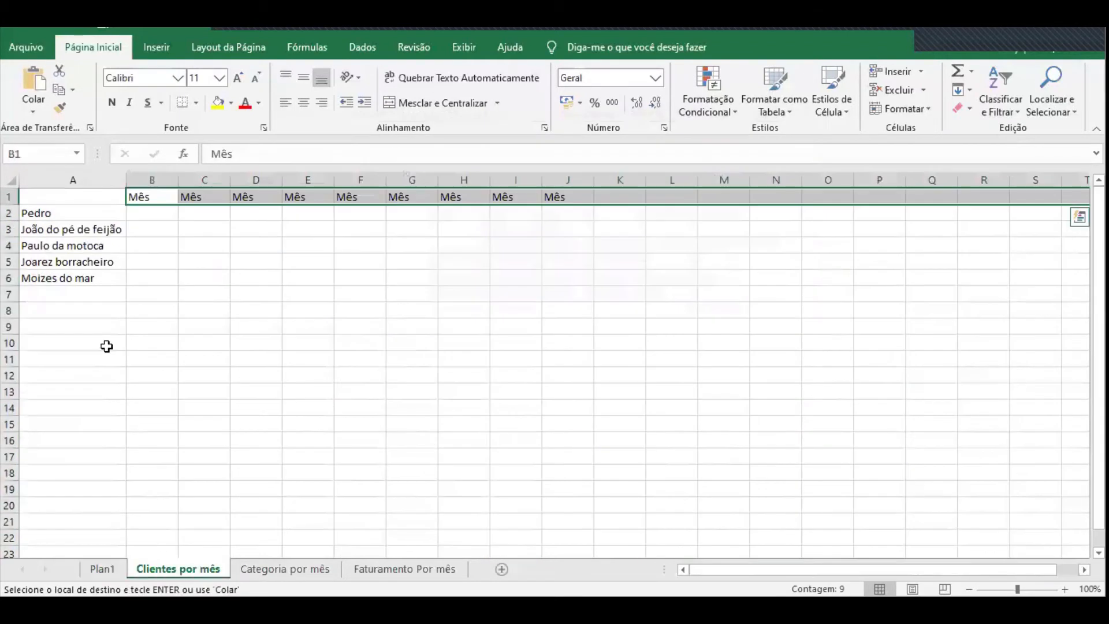
pyautogui.click(157, 197)
pyautogui.hotkey('ctrl', 'v')
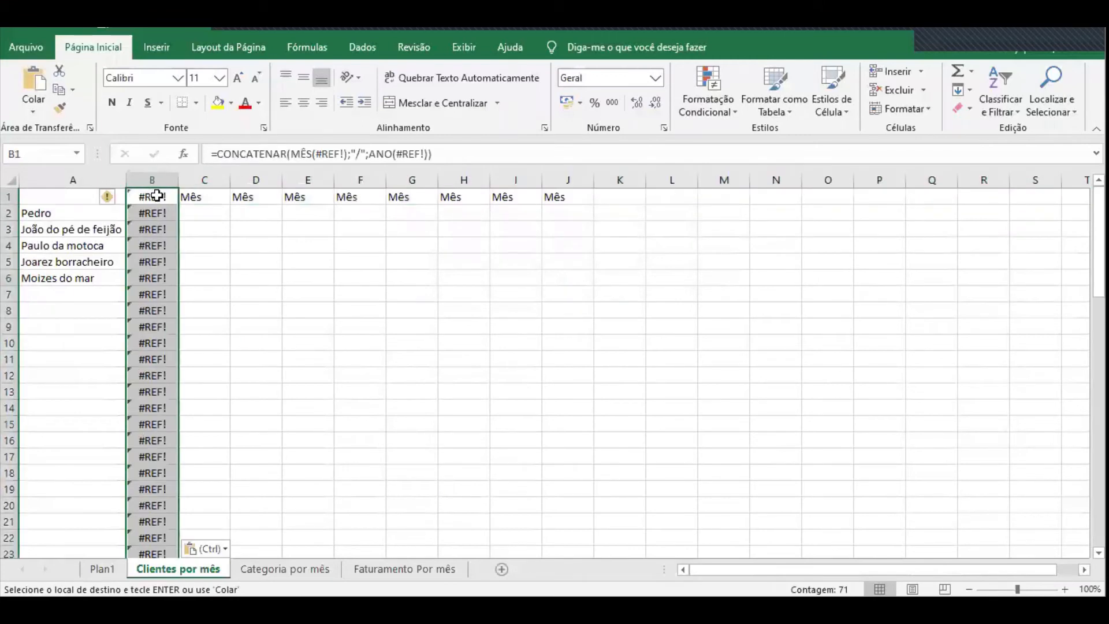
pyautogui.click(205, 548)
pyautogui.click(202, 478)
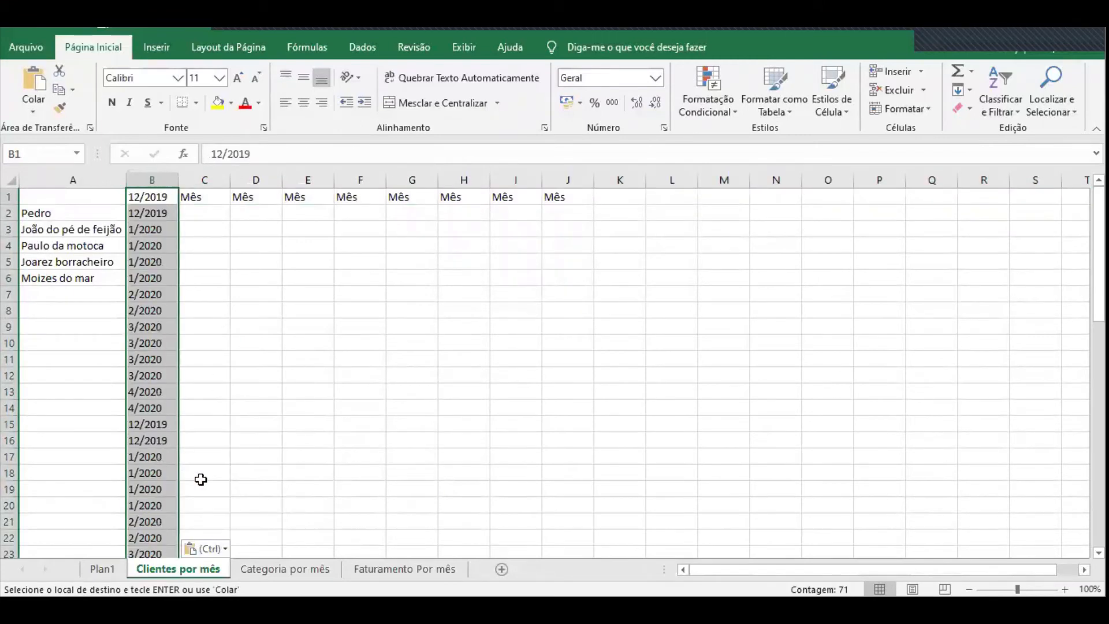
pyautogui.click(270, 312)
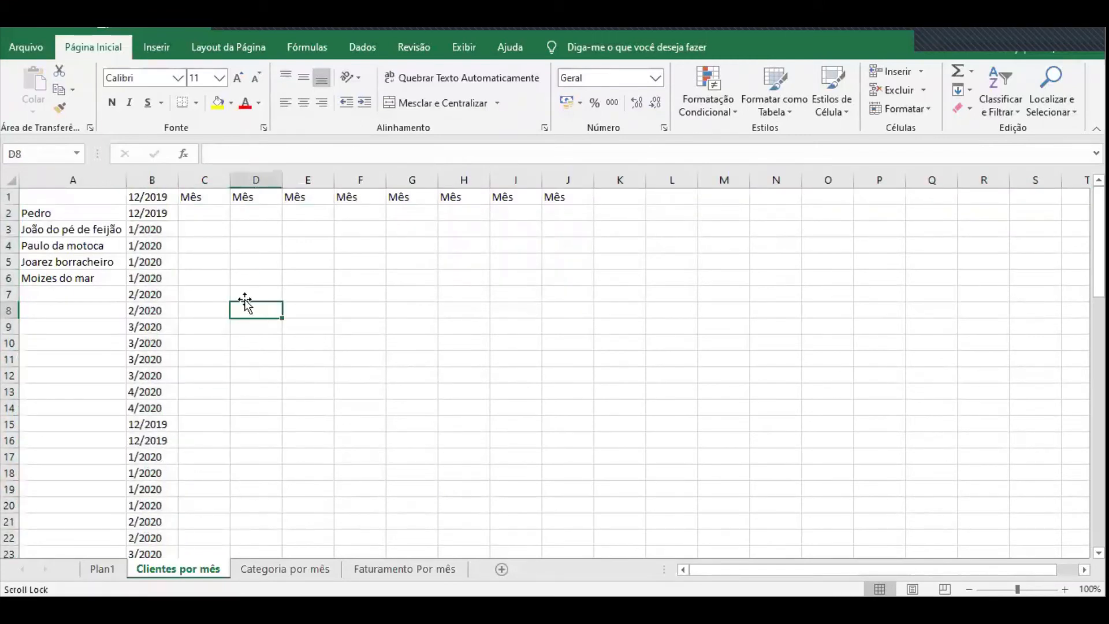
# Remove the duplicate months from the list in column B starting at B1, continuing with the current selection only
pyautogui.click(140, 199)
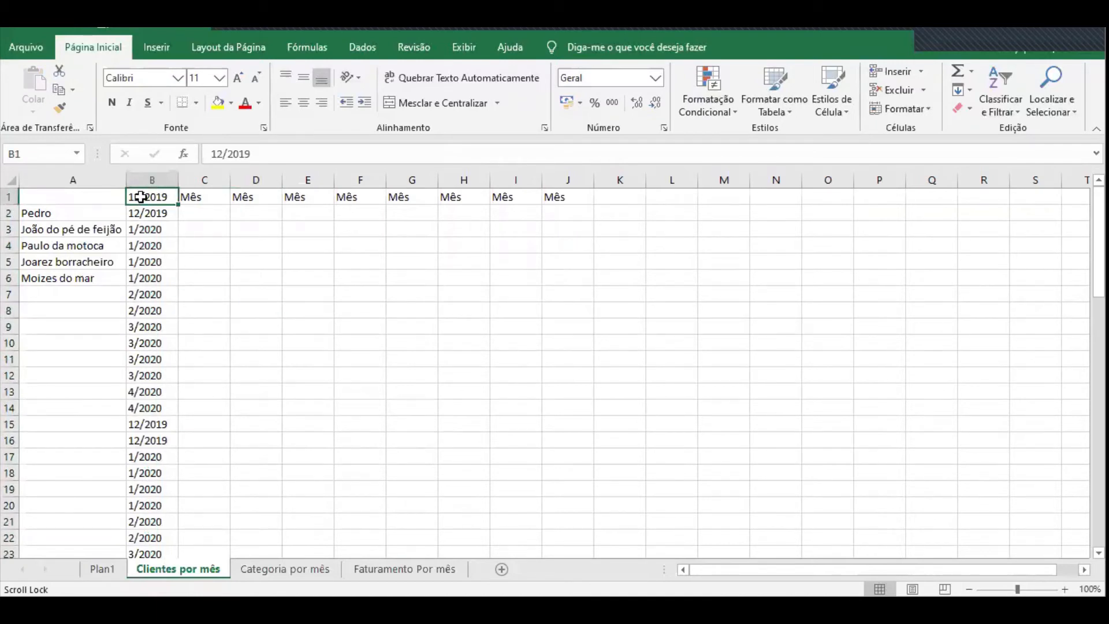
pyautogui.hotkey('ctrl', 'shift', 'Down')
pyautogui.scroll(16, 307, 275)
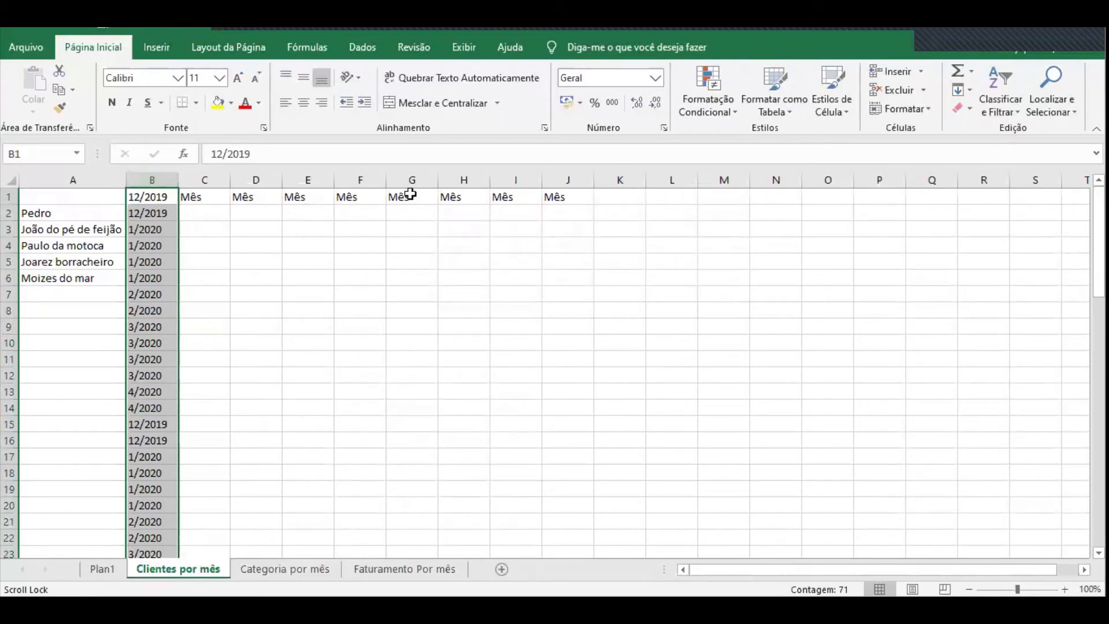
pyautogui.click(362, 47)
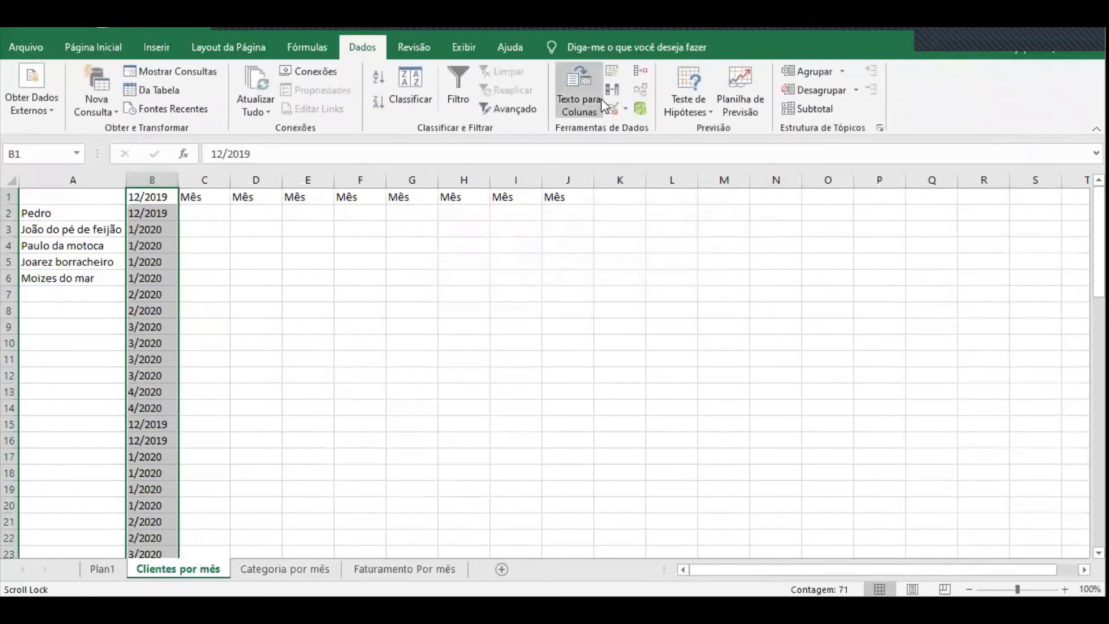
pyautogui.click(613, 91)
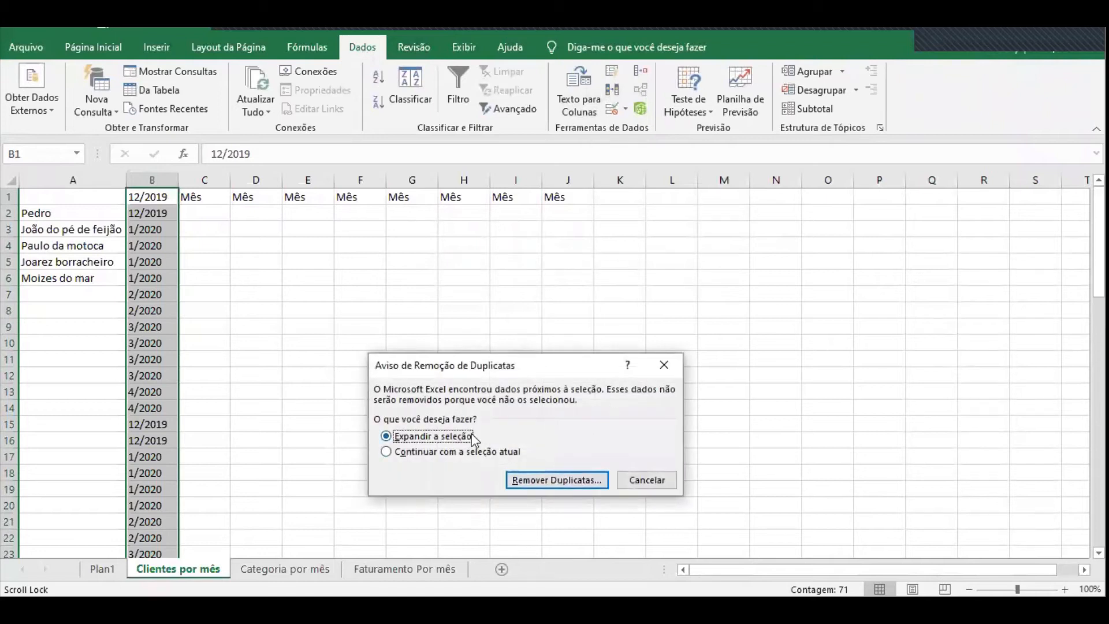
pyautogui.click(485, 452)
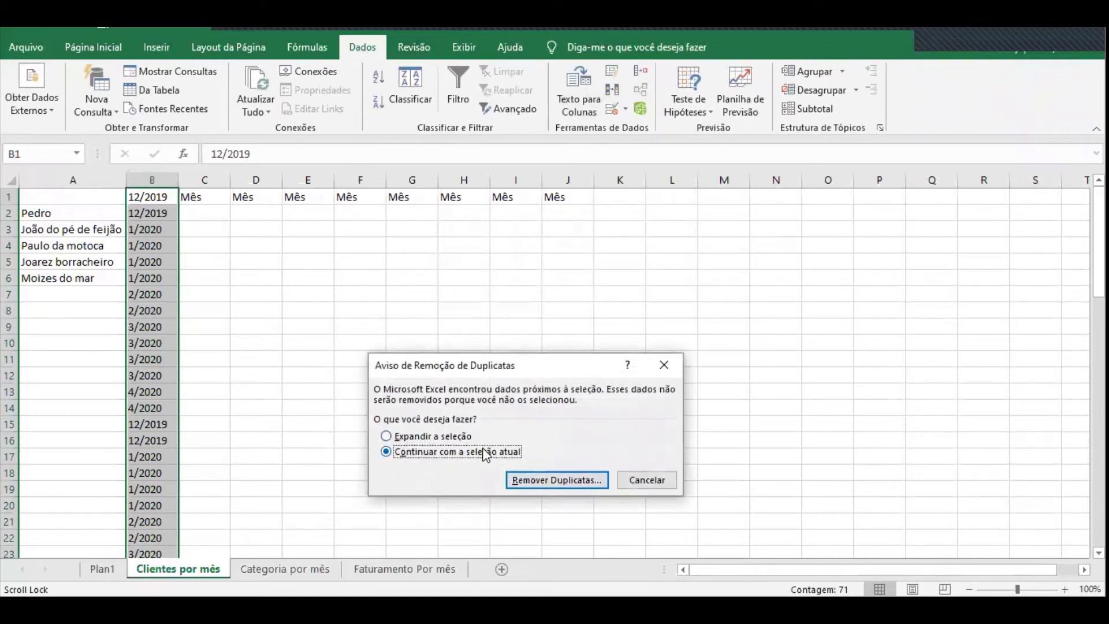
pyautogui.click(582, 484)
pyautogui.click(639, 526)
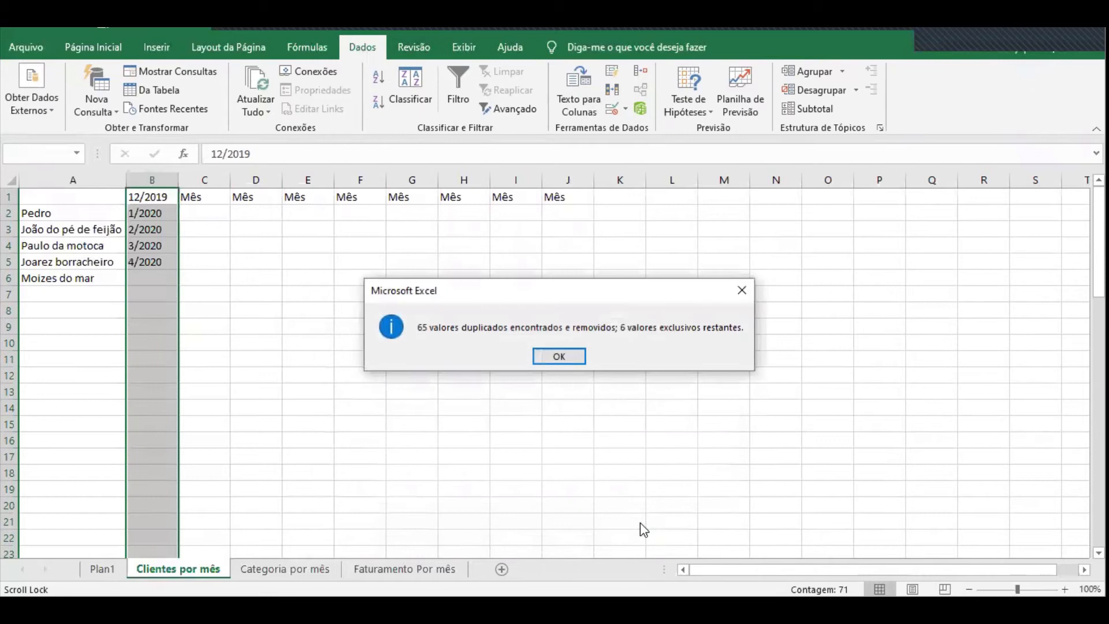
pyautogui.click(556, 357)
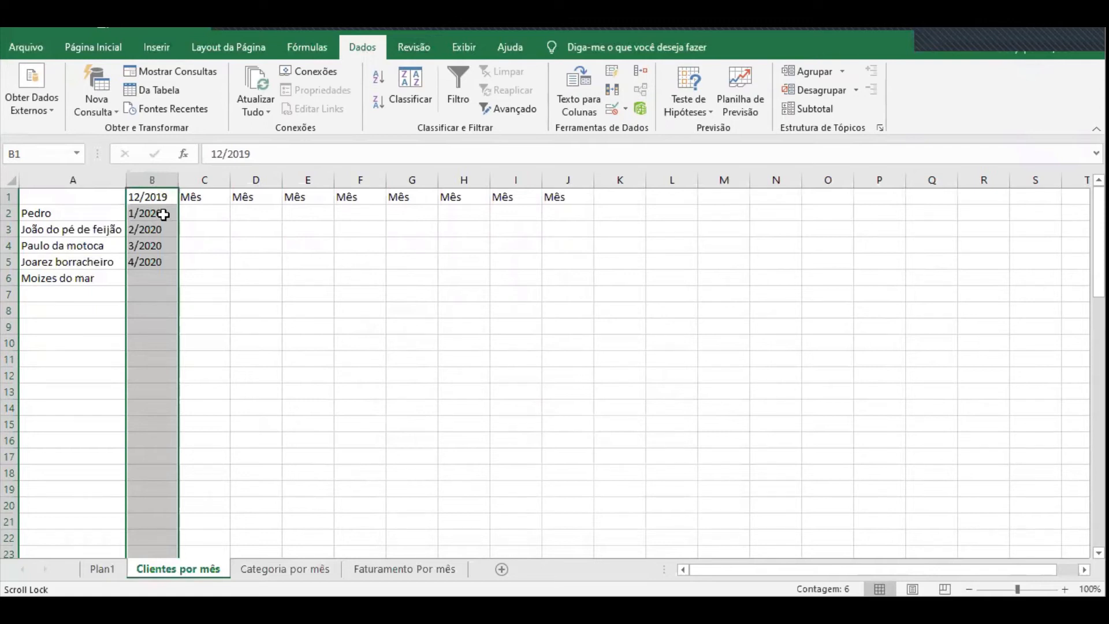
pyautogui.click(182, 214)
pyautogui.moveTo(153, 196); pyautogui.dragTo(152, 267)
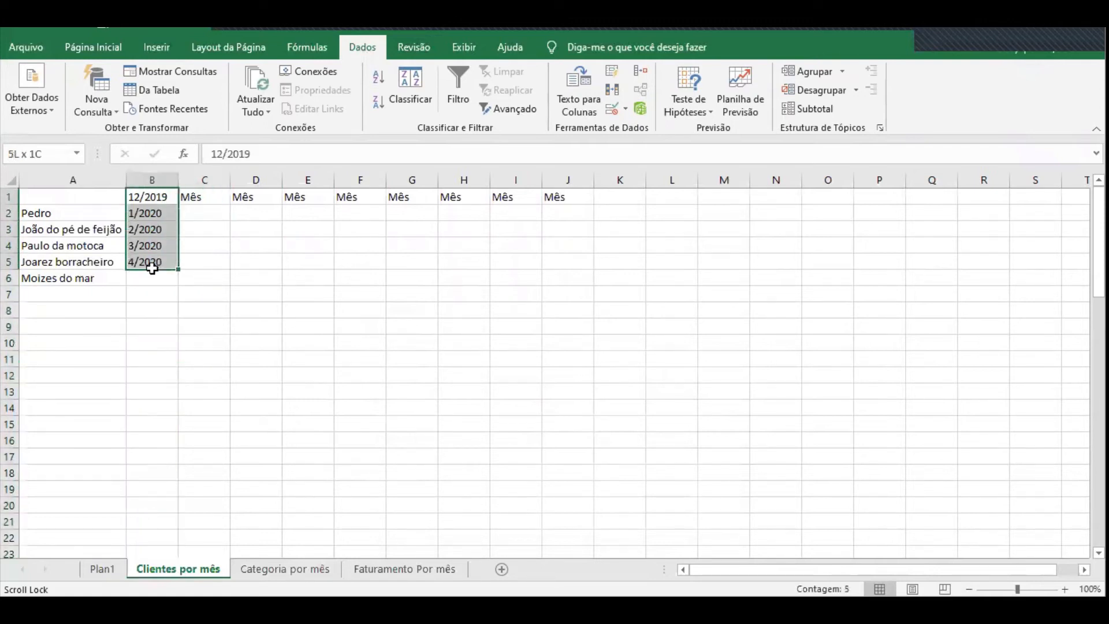
pyautogui.hotkey('ctrl', 'c')
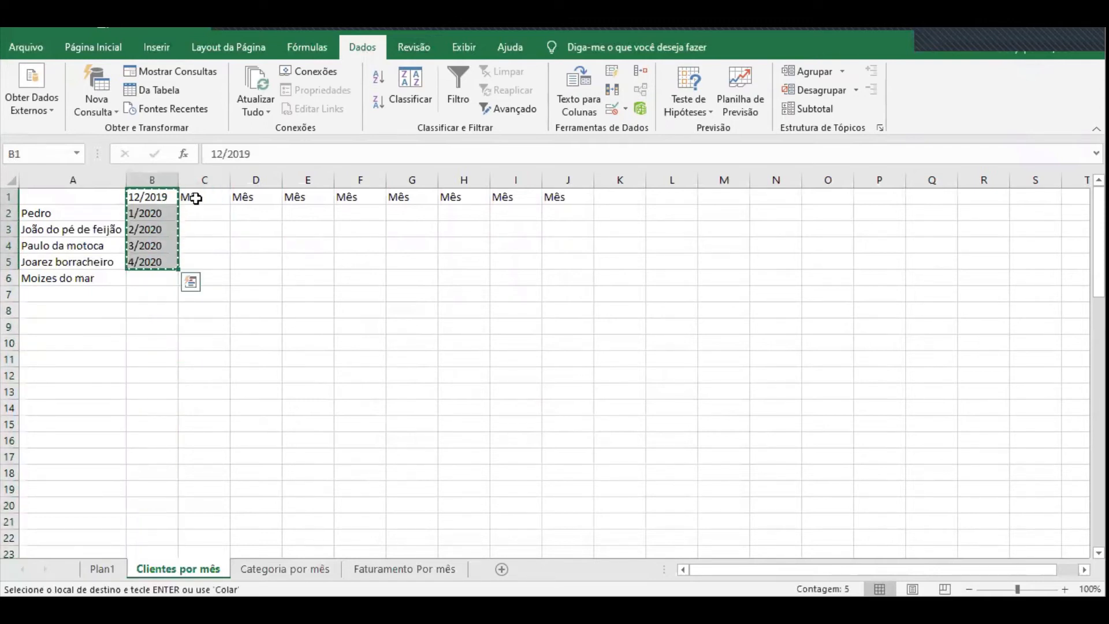
pyautogui.click(195, 198)
# Move the month 1/2020 from B2 into header cell C1, replacing the Mês placeholder
pyautogui.click(157, 213)
pyautogui.press('Escape')
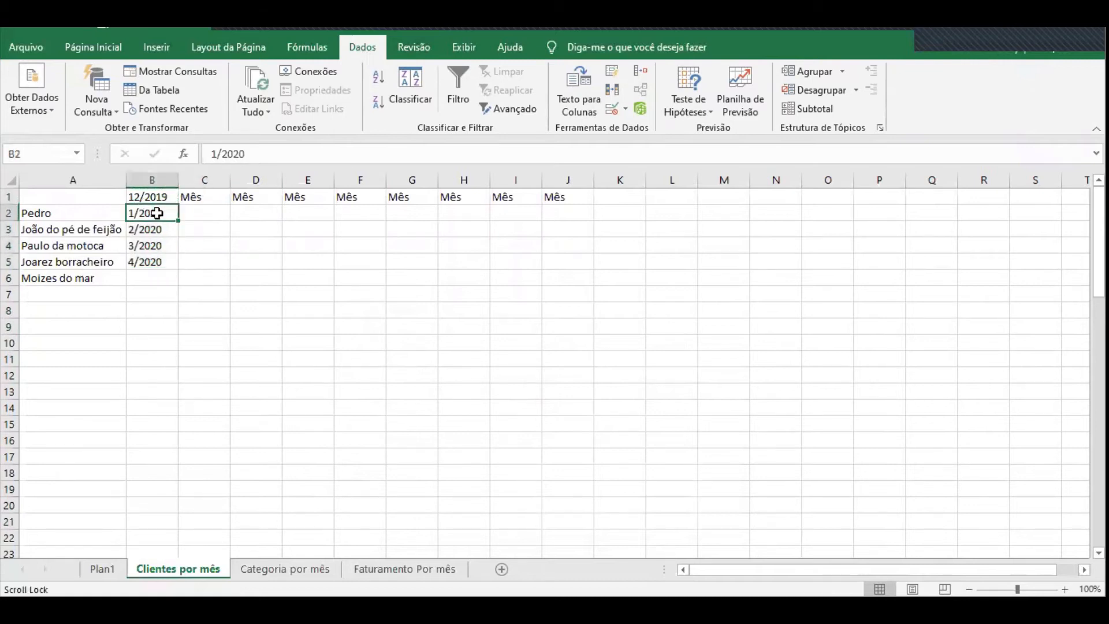
pyautogui.hotkey('ctrl', 'x')
pyautogui.click(203, 195)
pyautogui.hotkey('ctrl', 'v')
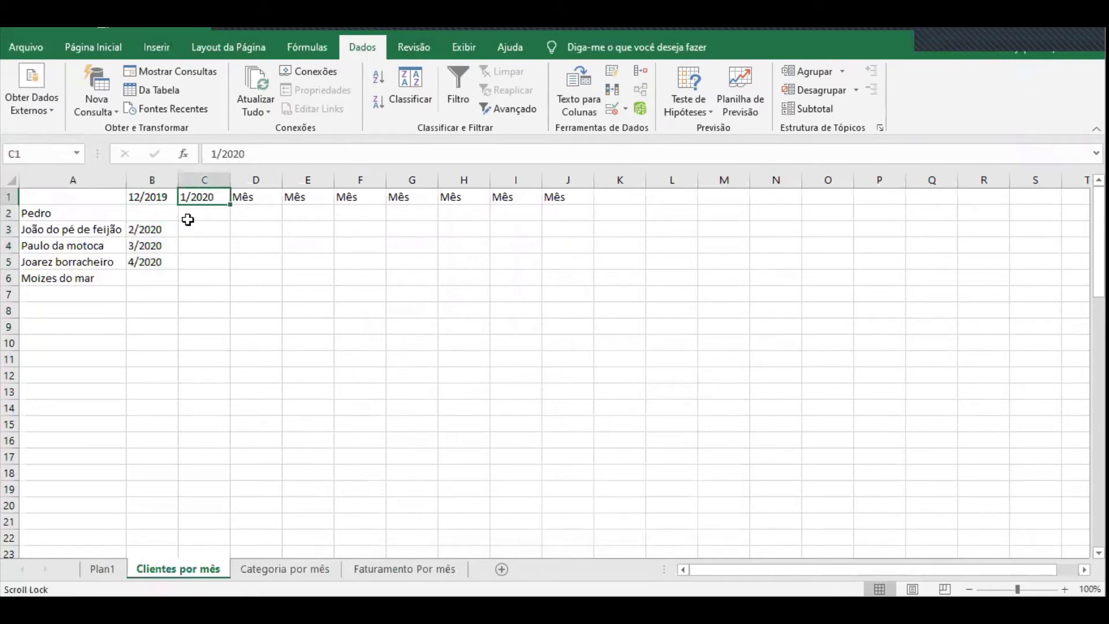
# Move the months 2/2020, 3/2020 and 4/2020 from B3:B5 to column D, starting at D1
pyautogui.moveTo(163, 229); pyautogui.dragTo(159, 265)
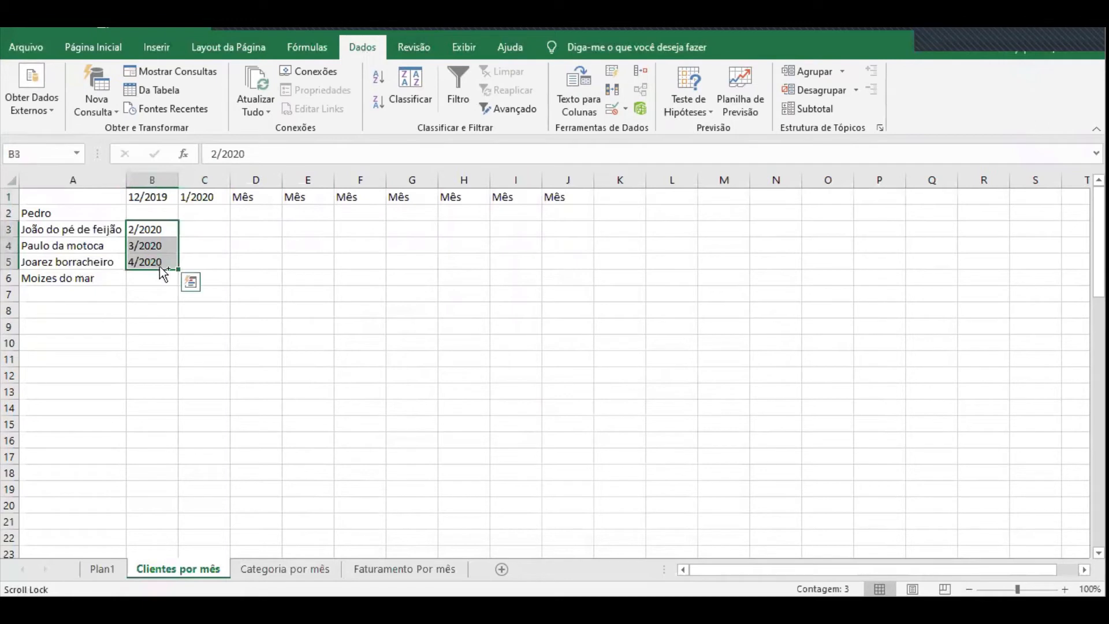
pyautogui.hotkey('ctrl', 'x')
pyautogui.click(260, 198)
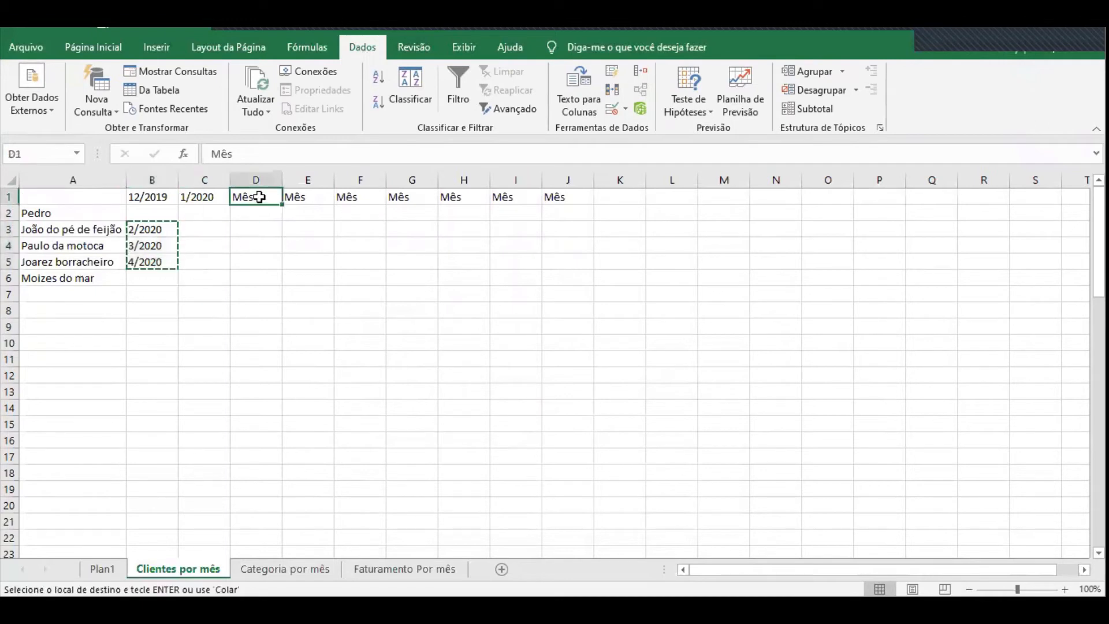
pyautogui.hotkey('ctrl', 'v')
pyautogui.click(289, 247)
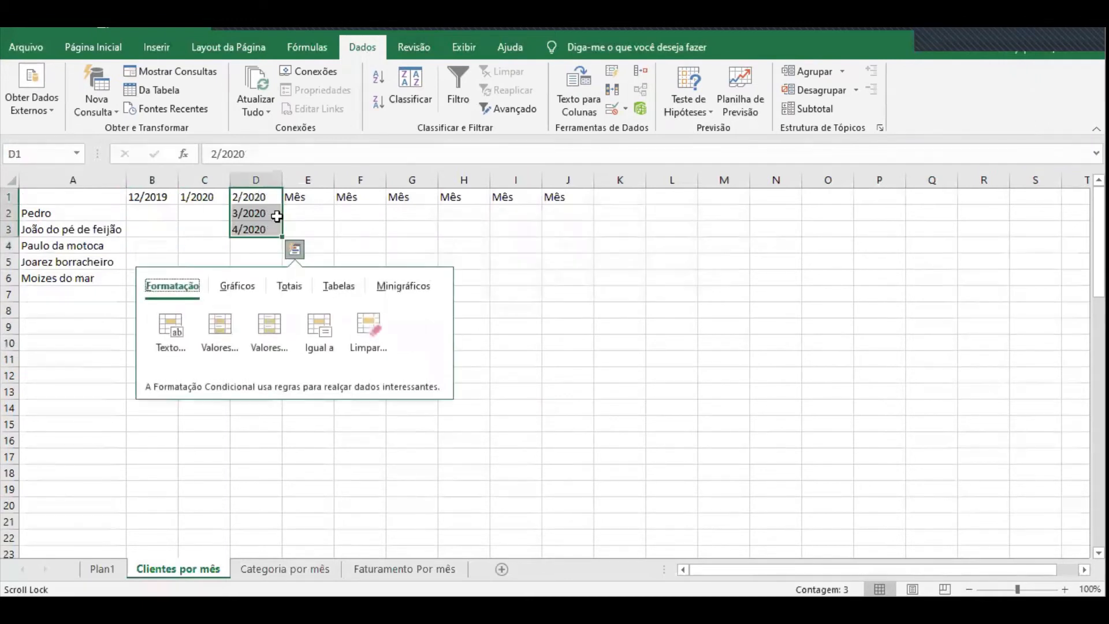
pyautogui.click(312, 213)
# Move 3/2020 from D2 into header cell E1 and 4/2020 from D3 into header cell F1
pyautogui.click(266, 213)
pyautogui.hotkey('ctrl', 'x')
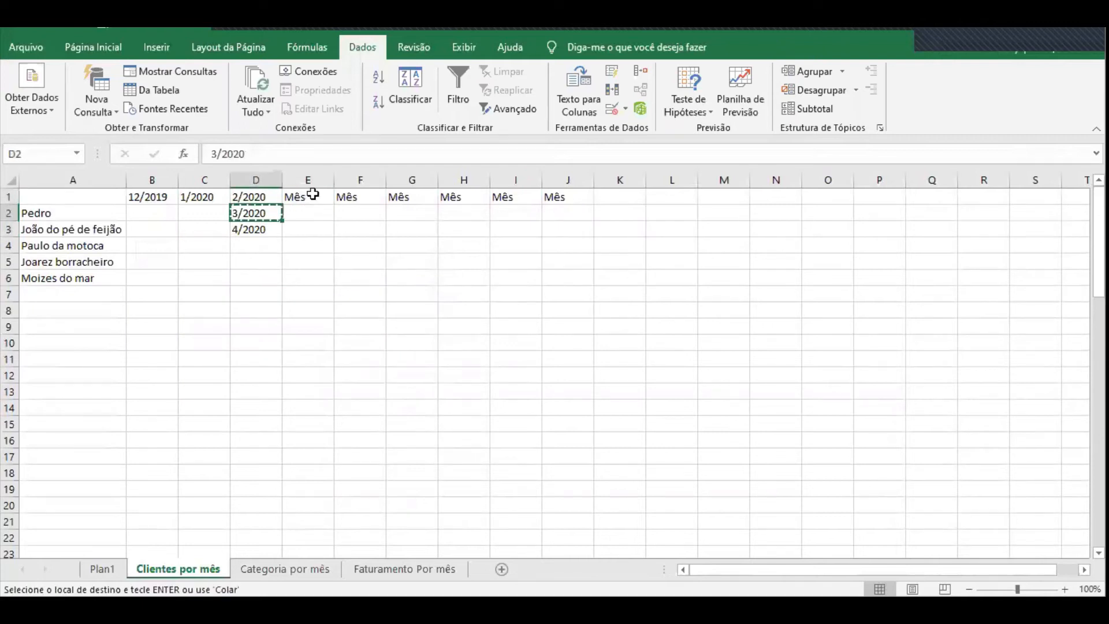
pyautogui.click(311, 196)
pyautogui.hotkey('ctrl', 'v')
pyautogui.click(257, 227)
pyautogui.hotkey('ctrl', 'x')
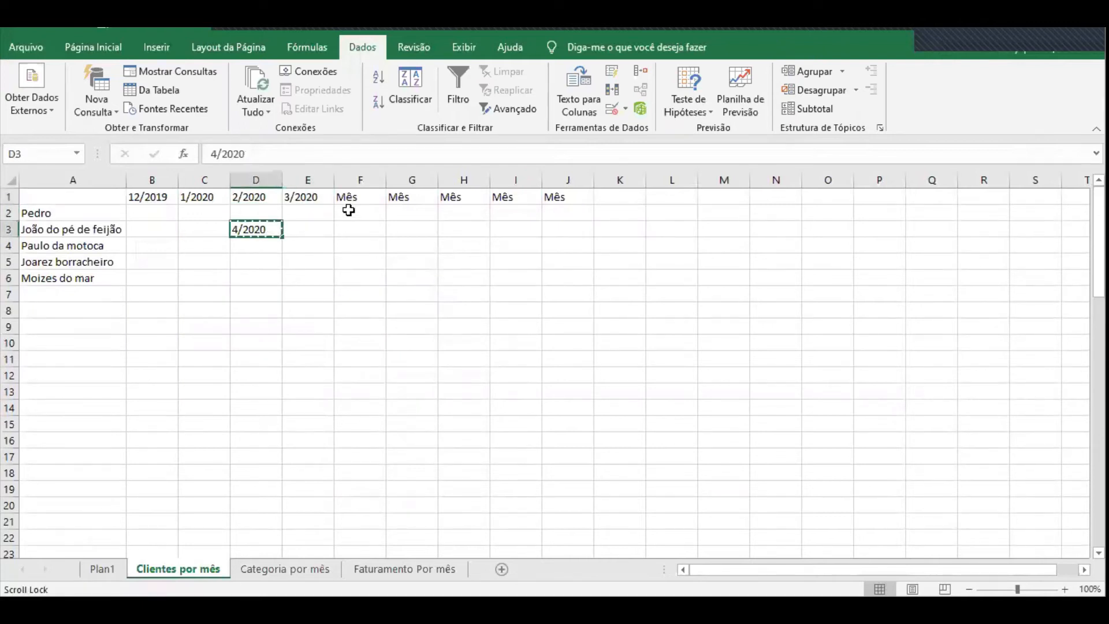
pyautogui.click(377, 198)
pyautogui.hotkey('ctrl', 'v')
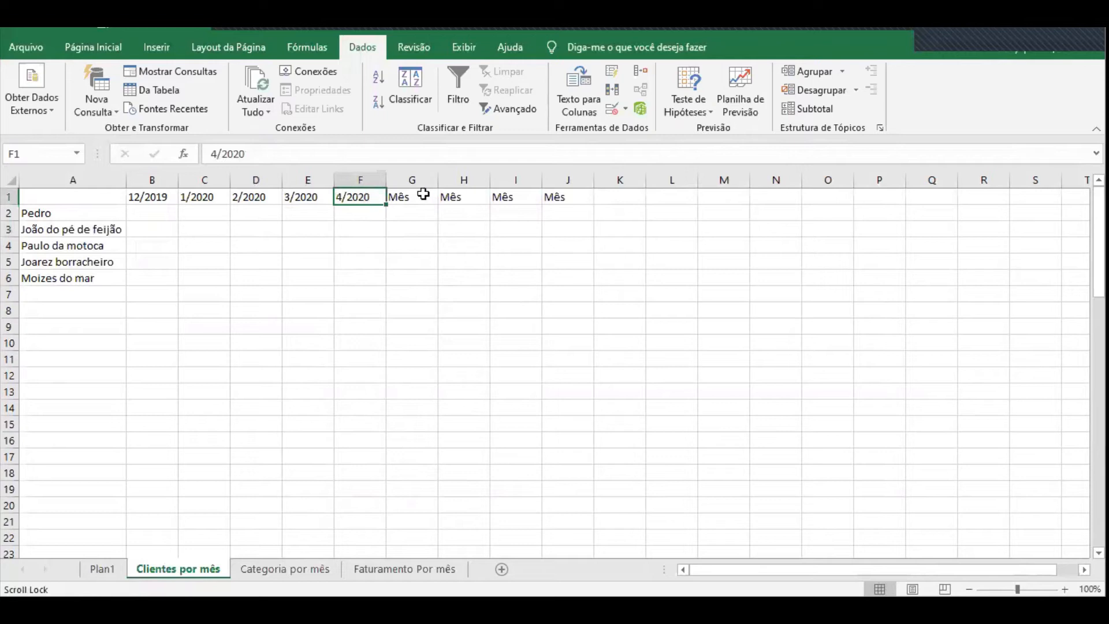
# Clear the unused Mês placeholder headers in G1 through J1
pyautogui.moveTo(421, 196); pyautogui.dragTo(530, 190)
pyautogui.press('Delete')
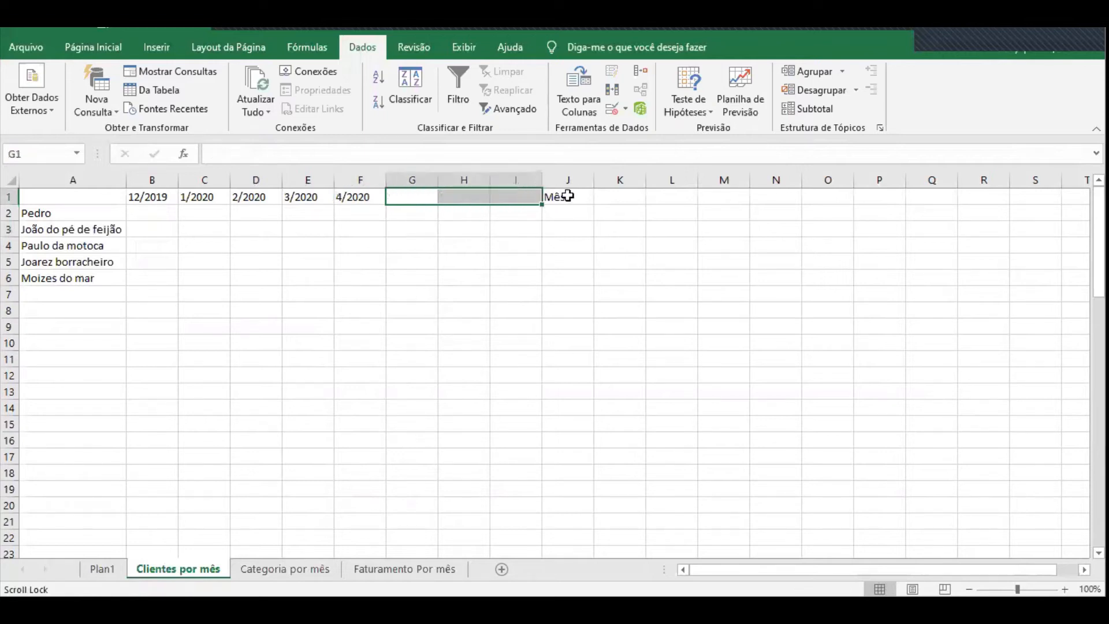
pyautogui.click(568, 196)
pyautogui.press('Delete')
pyautogui.click(423, 294)
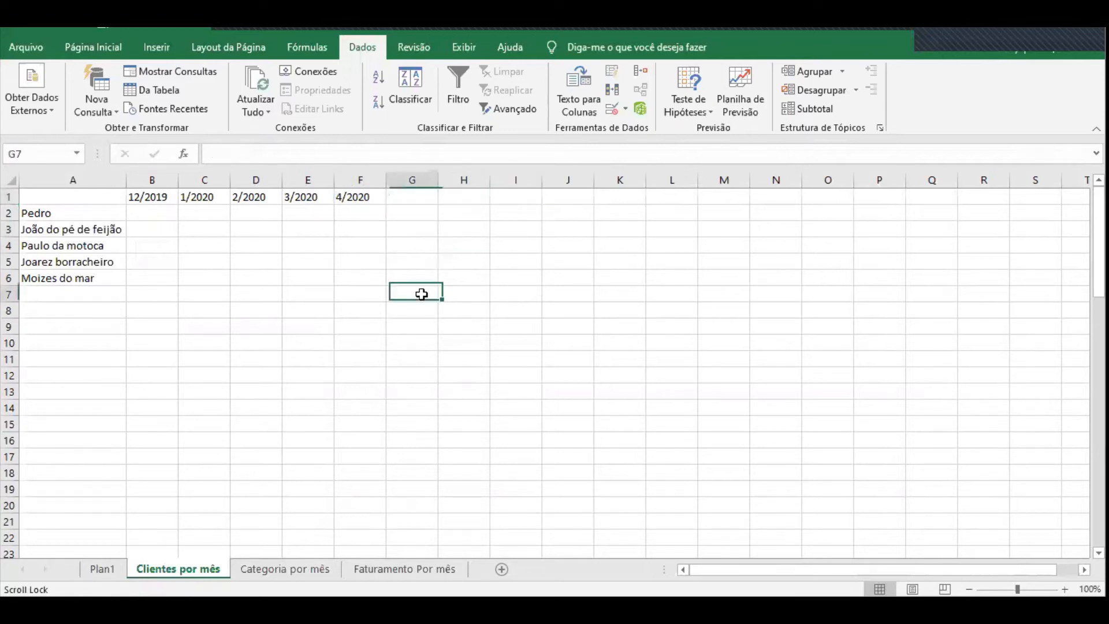
# Compare the month headings on the Clientes por mês sheet with the sales table on Plan1
pyautogui.moveTo(361, 197); pyautogui.dragTo(165, 199)
pyautogui.click(191, 232)
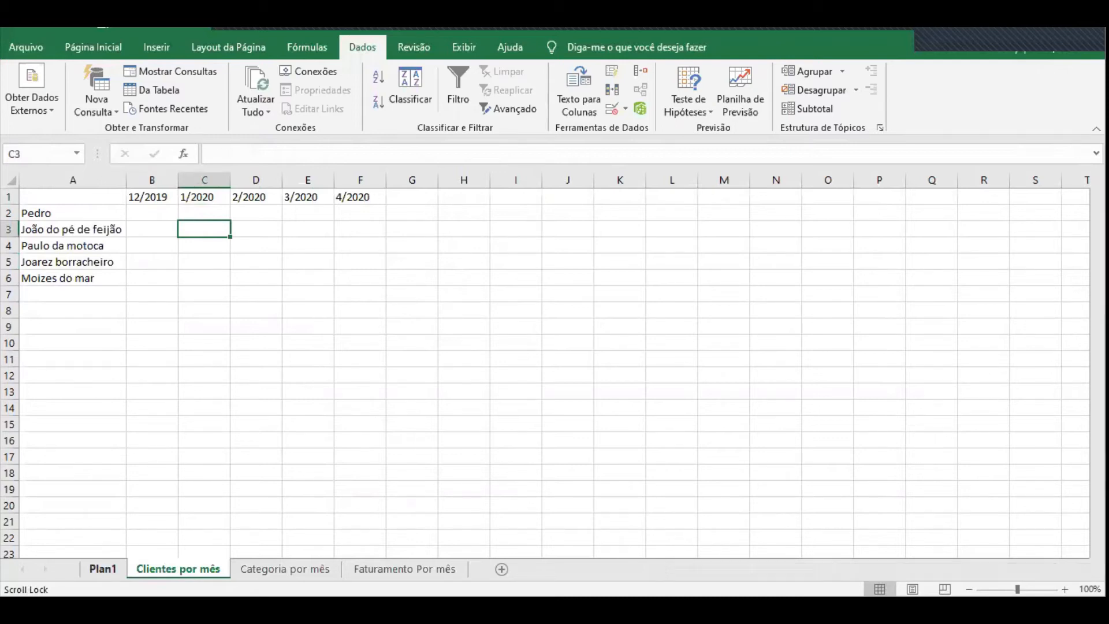
pyautogui.click(103, 568)
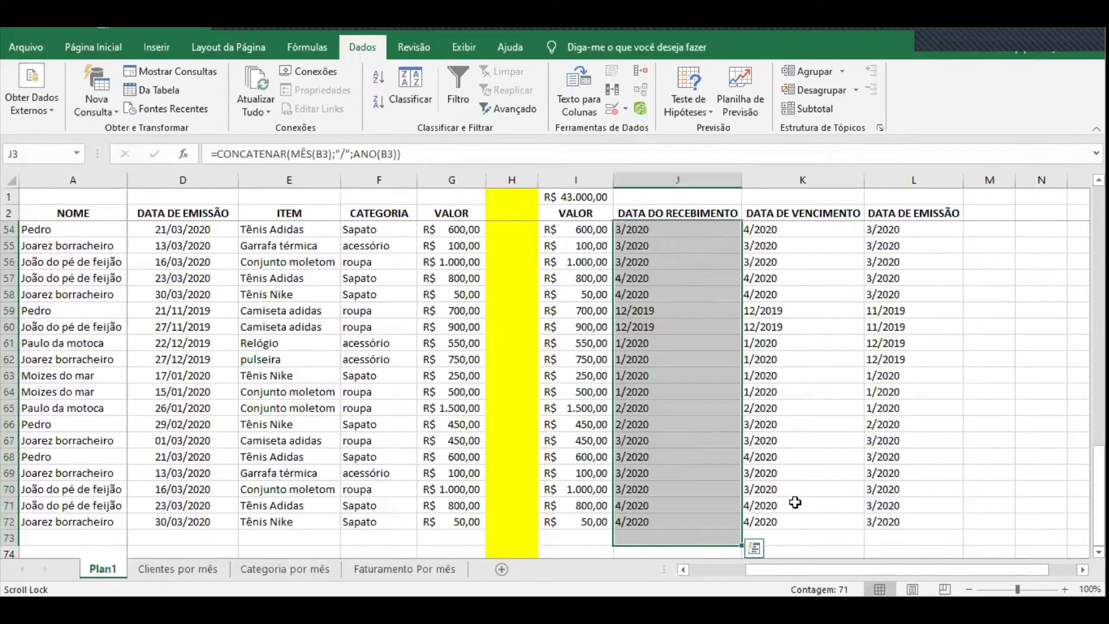
pyautogui.scroll(17, 795, 502)
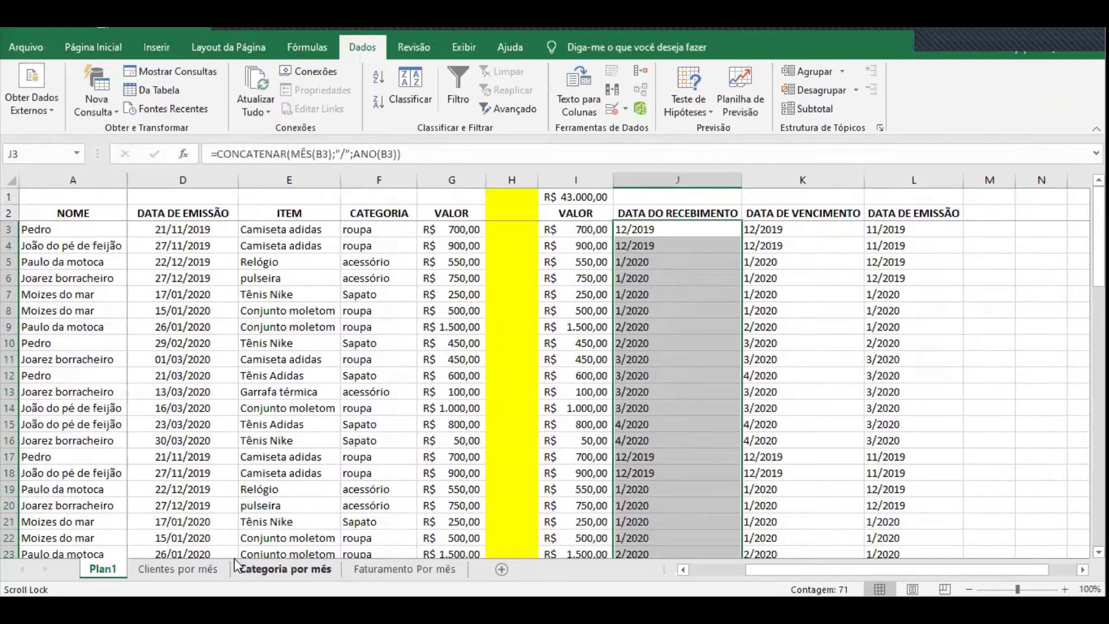
pyautogui.click(177, 569)
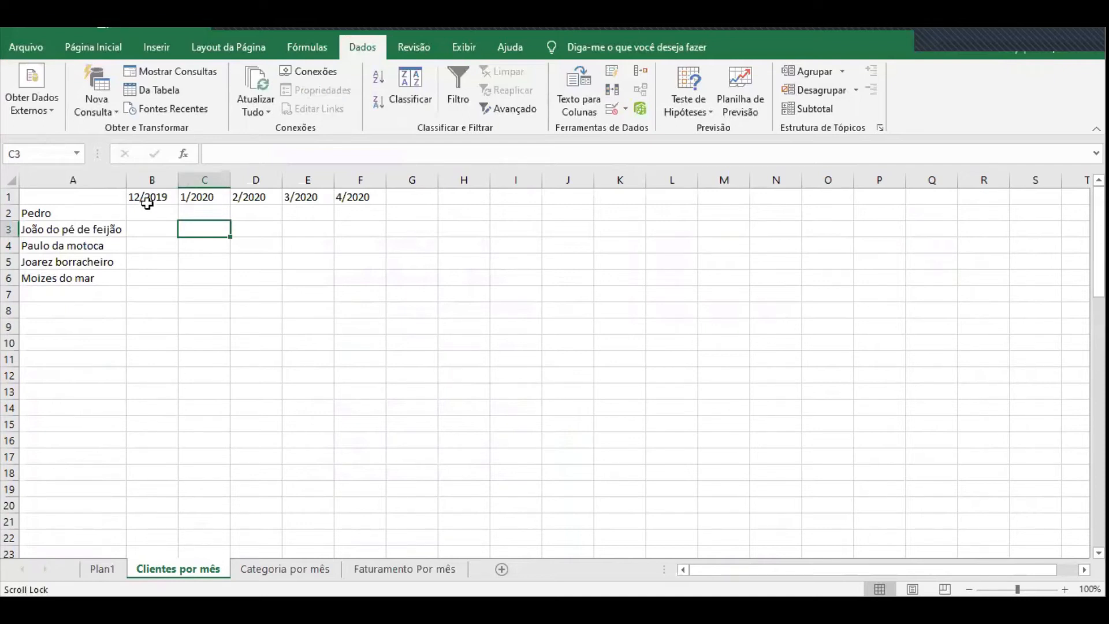
# Enter the label SOMASES in cell A1 of the Clientes por mês sheet
pyautogui.click(98, 55)
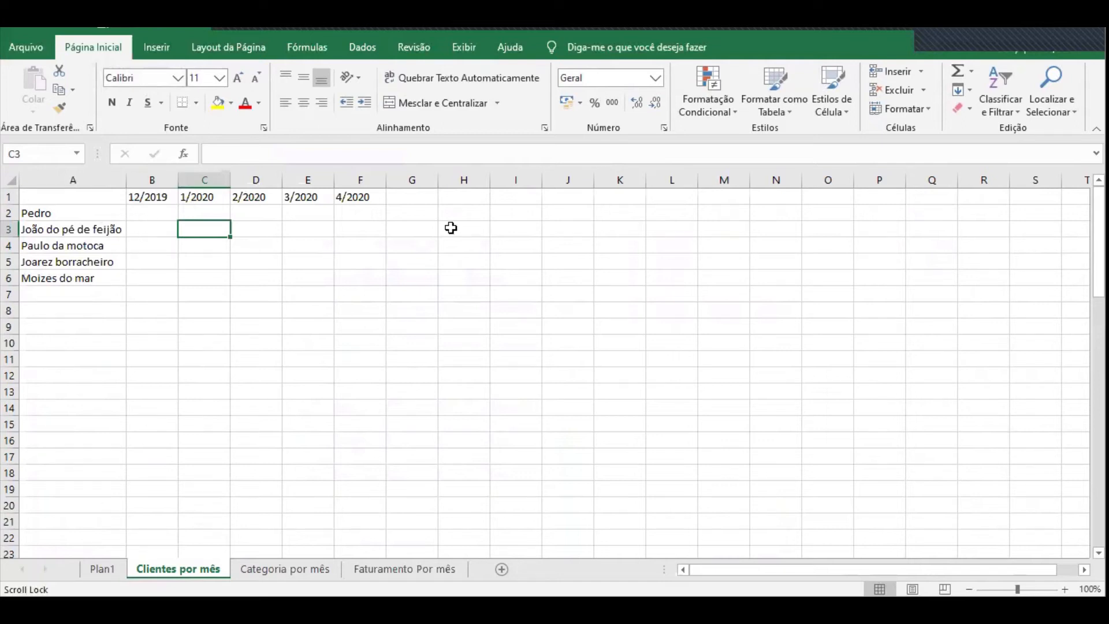
pyautogui.click(114, 198)
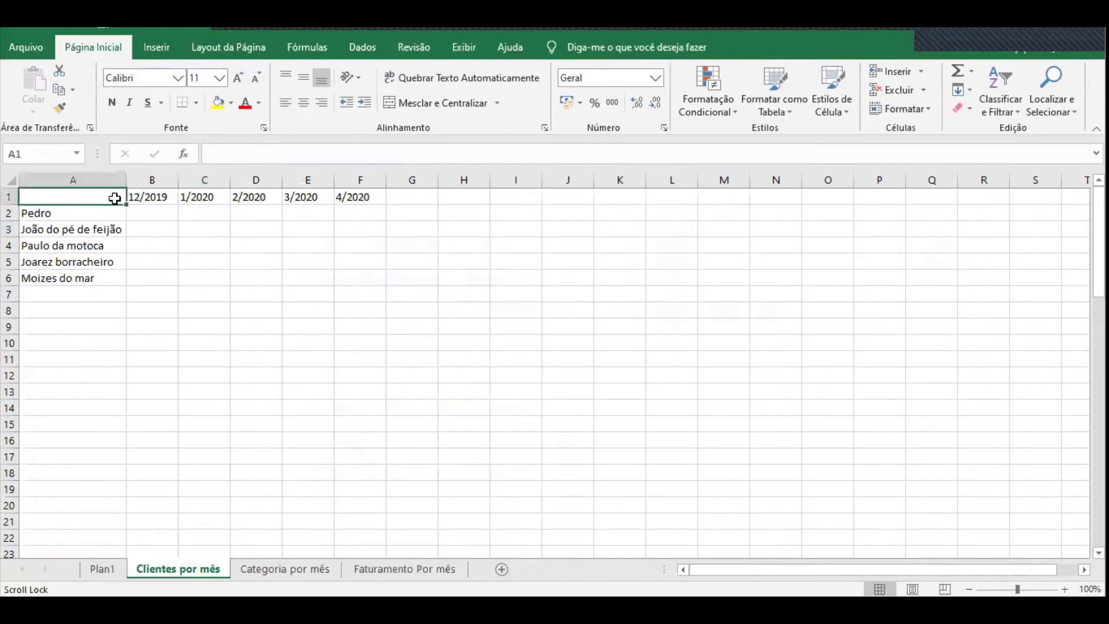
pyautogui.write('SOMASES')
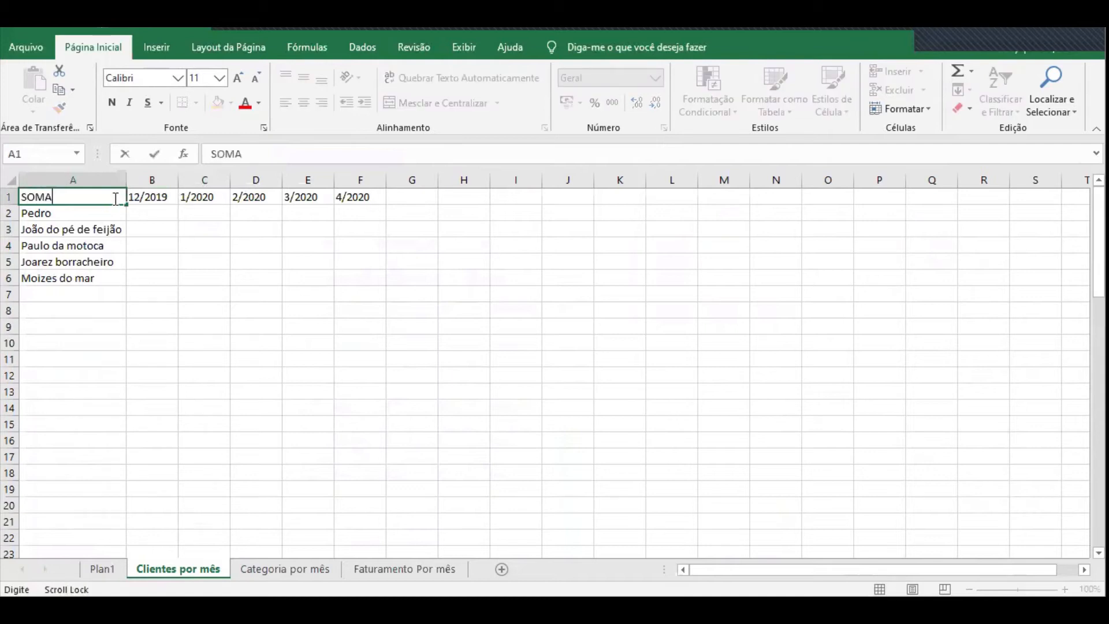
pyautogui.press('Tab')
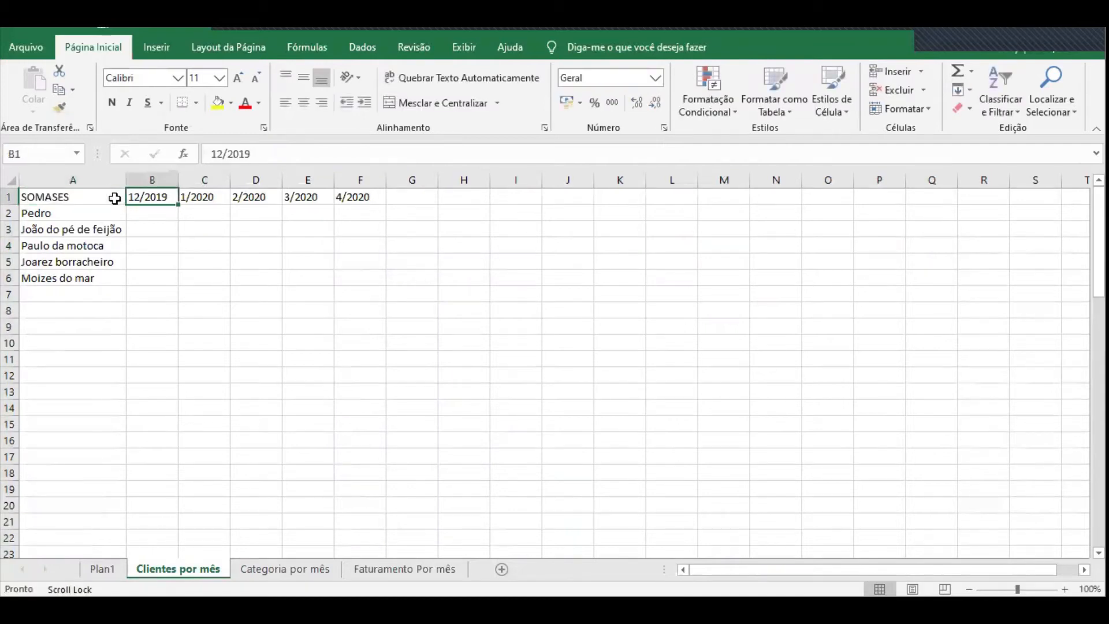
# Examine how the client names in column A and the month headings in row 1 intersect as criteria for each summary cell
pyautogui.click(153, 214)
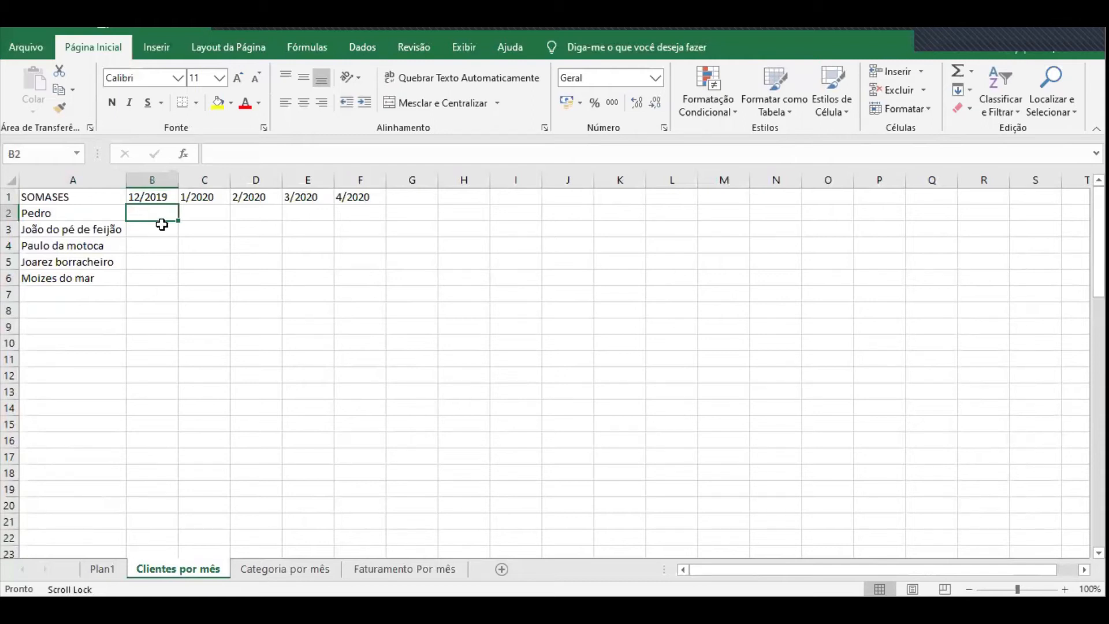
pyautogui.click(96, 212)
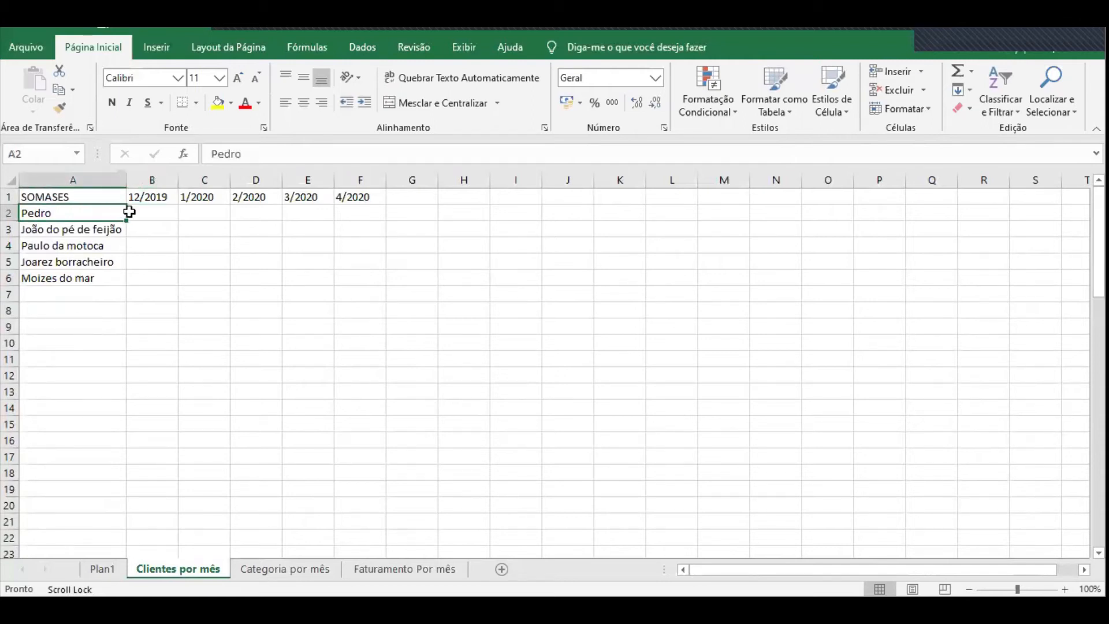
pyautogui.click(154, 217)
pyautogui.click(144, 196)
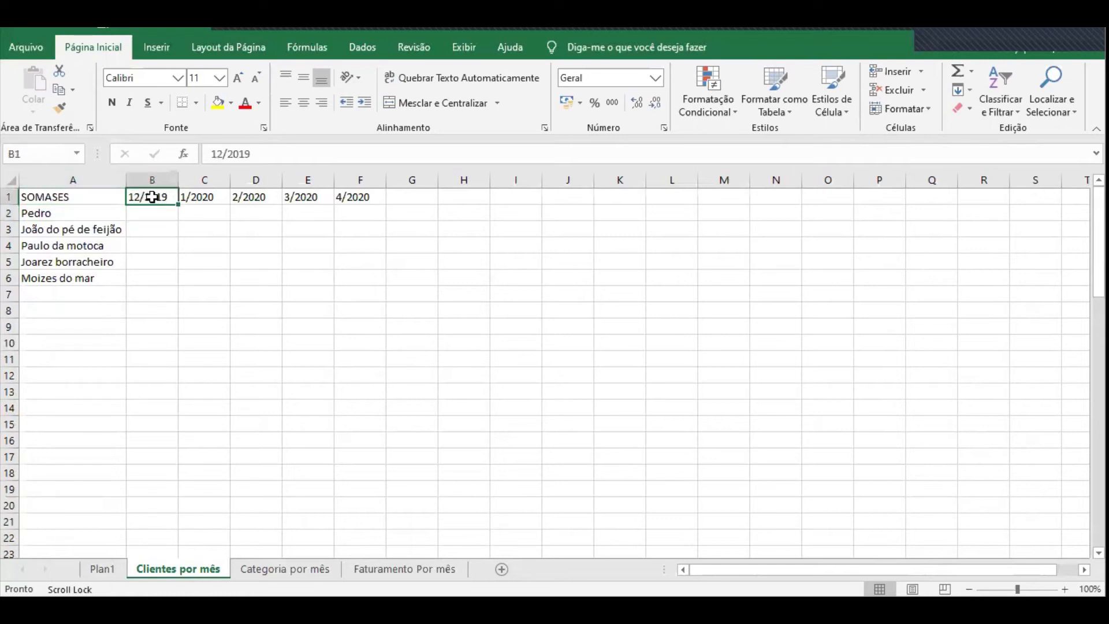
pyautogui.click(205, 212)
pyautogui.click(90, 210)
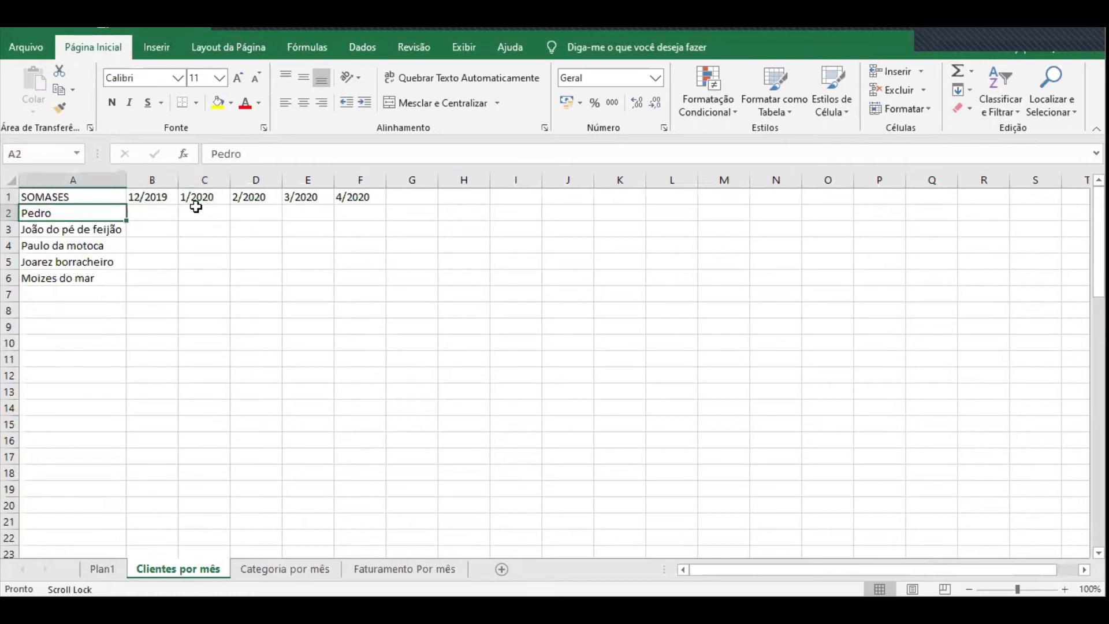
pyautogui.click(198, 210)
pyautogui.click(203, 195)
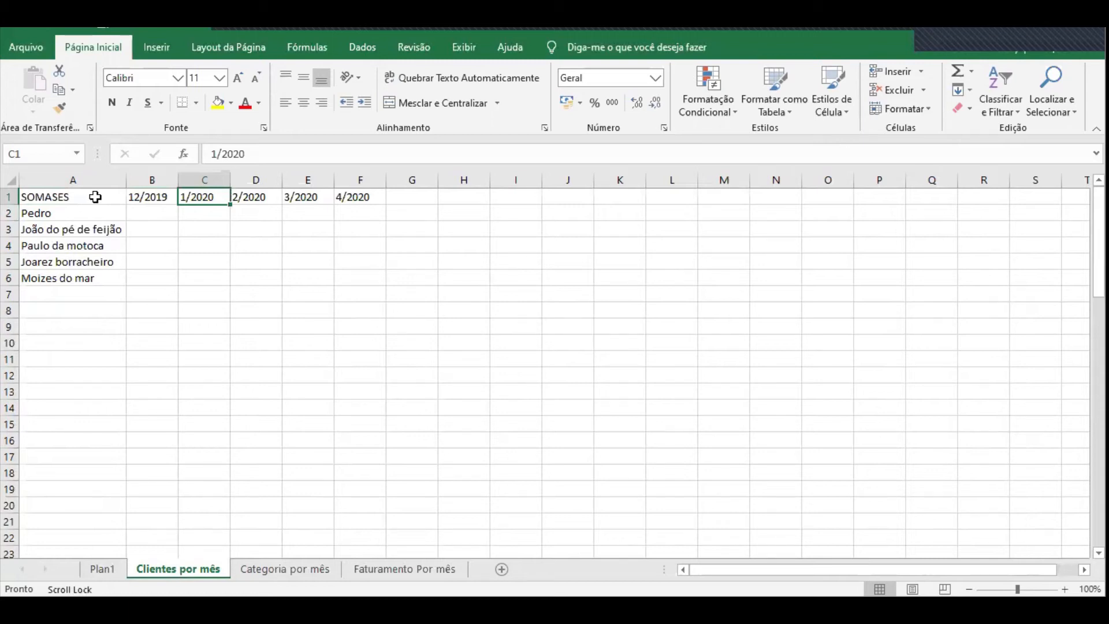
pyautogui.click(157, 212)
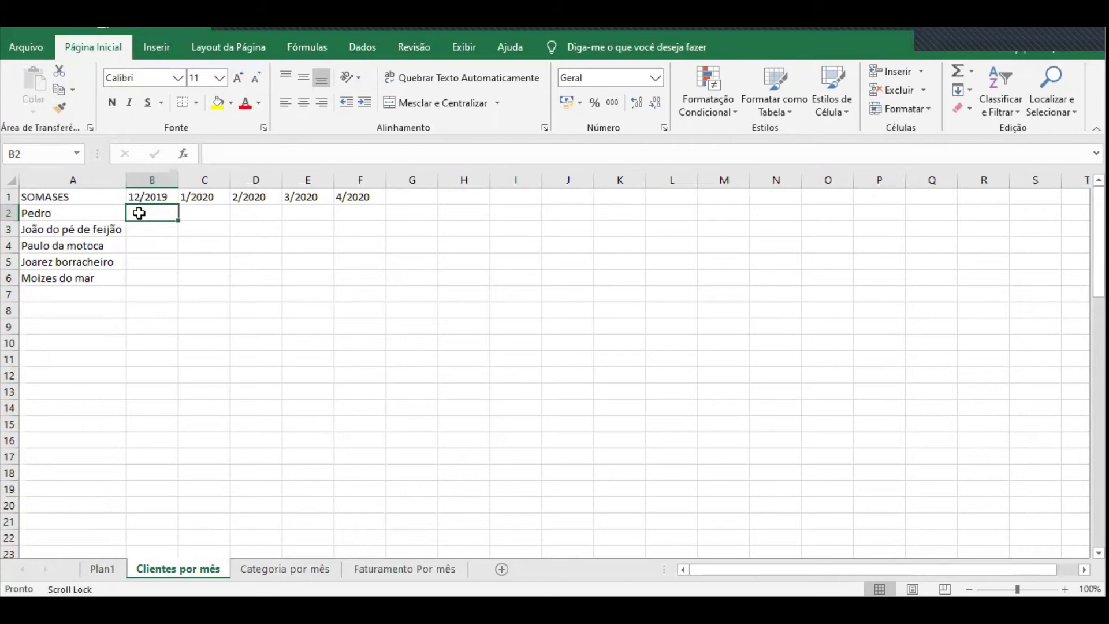
pyautogui.click(50, 199)
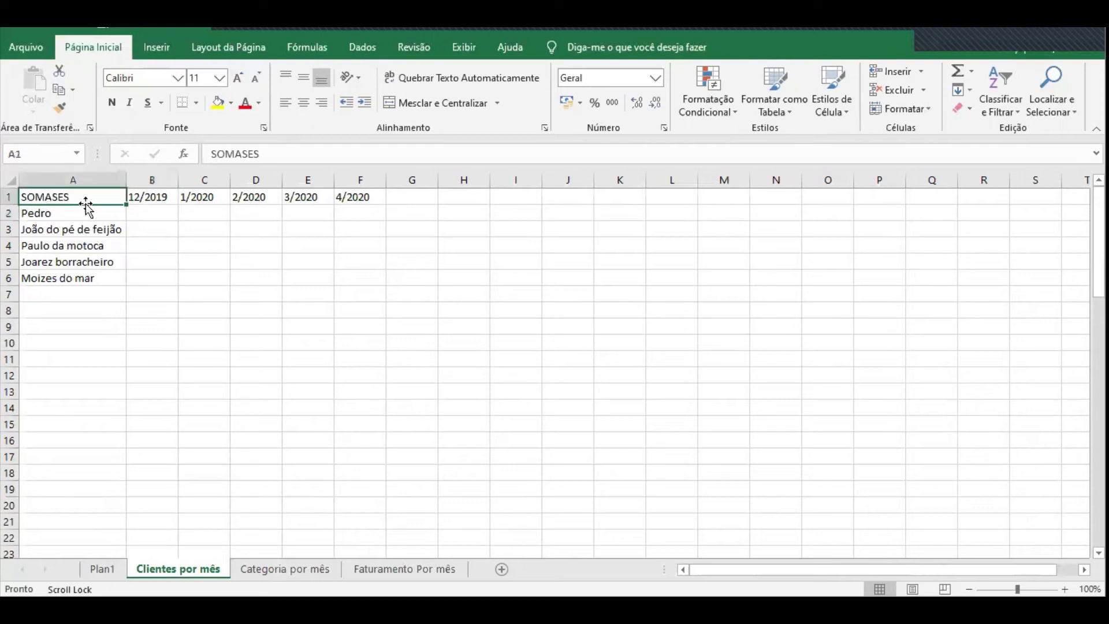
pyautogui.click(151, 199)
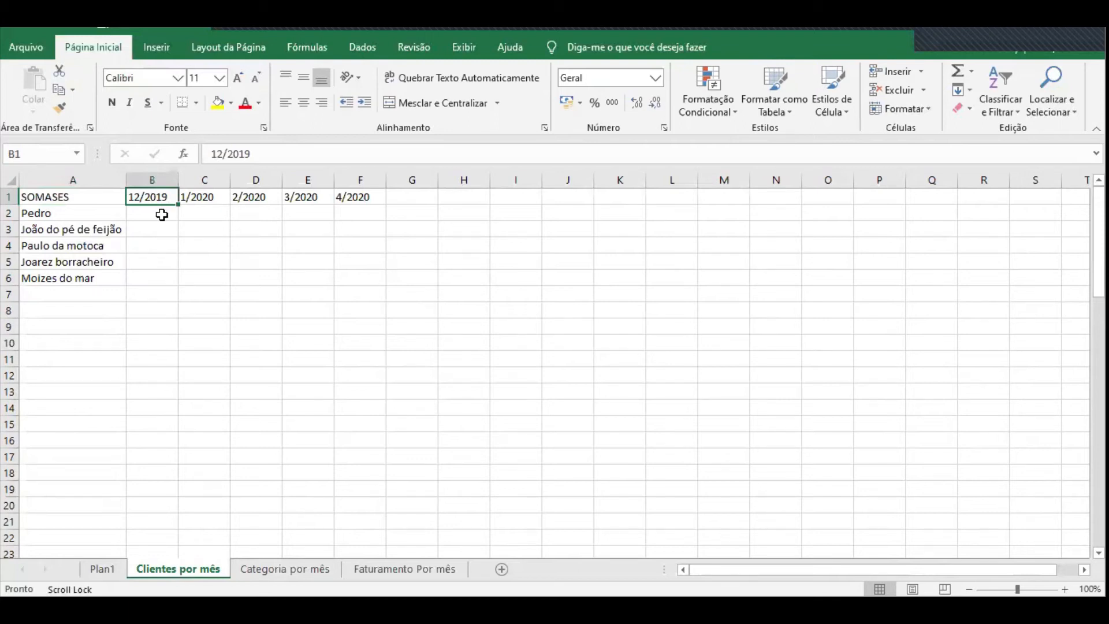
# Move the four client names in A3:A6 down to A7:A10
pyautogui.click(106, 211)
pyautogui.moveTo(90, 237); pyautogui.dragTo(84, 275)
pyautogui.hotkey('ctrl', 'c')
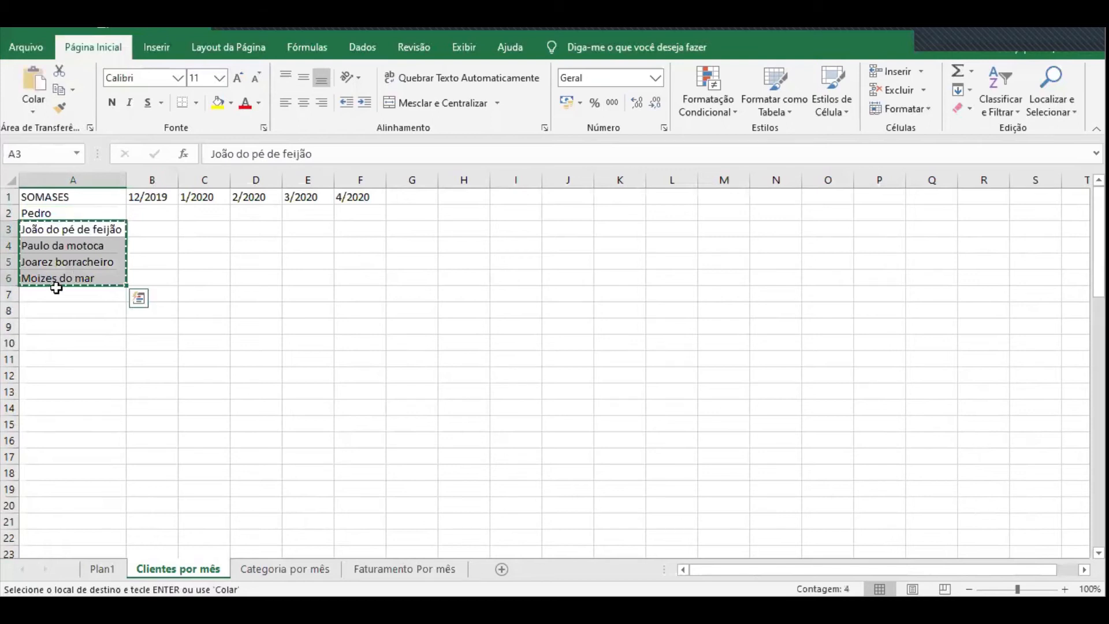
pyautogui.click(56, 292)
pyautogui.hotkey('ctrl', 'v')
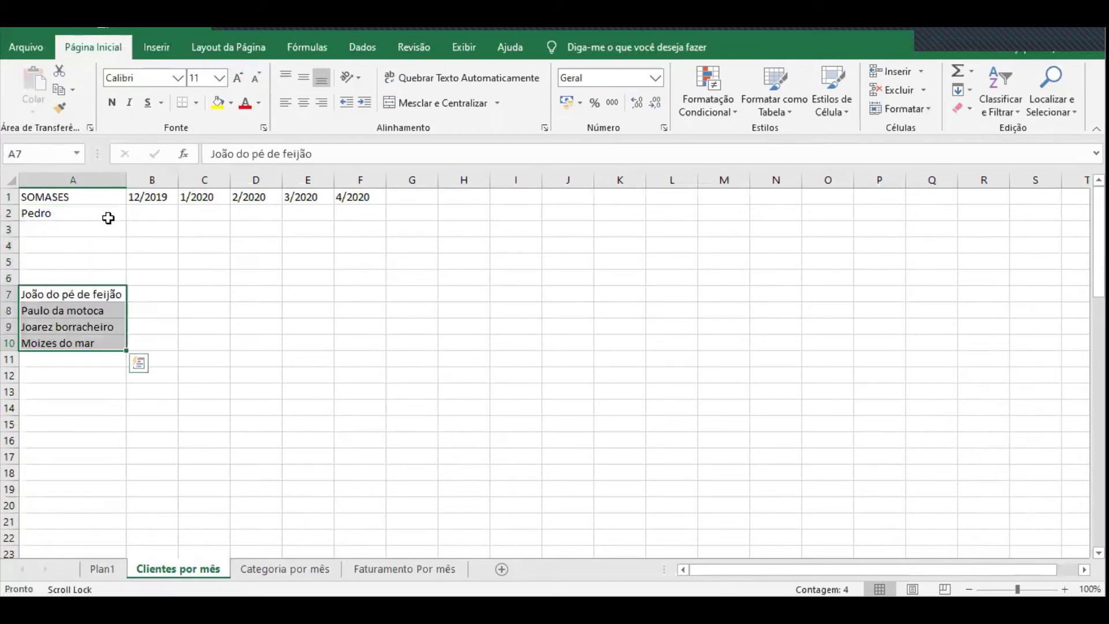
# Insert an empty column before the 12/2019 column
pyautogui.click(108, 218)
pyautogui.rightClick(152, 180)
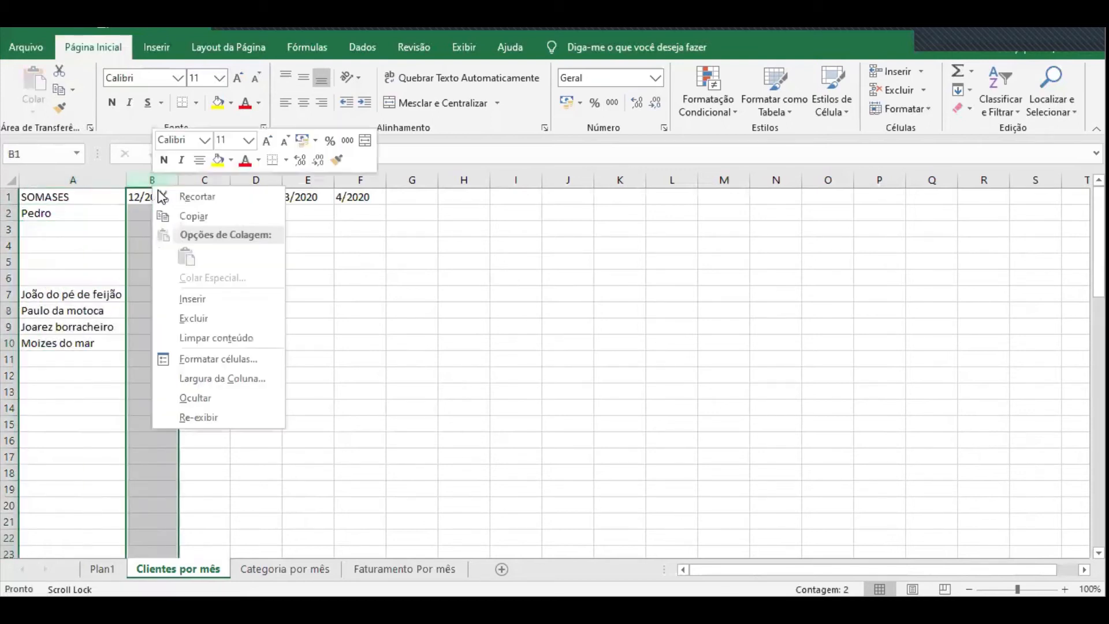
pyautogui.click(193, 299)
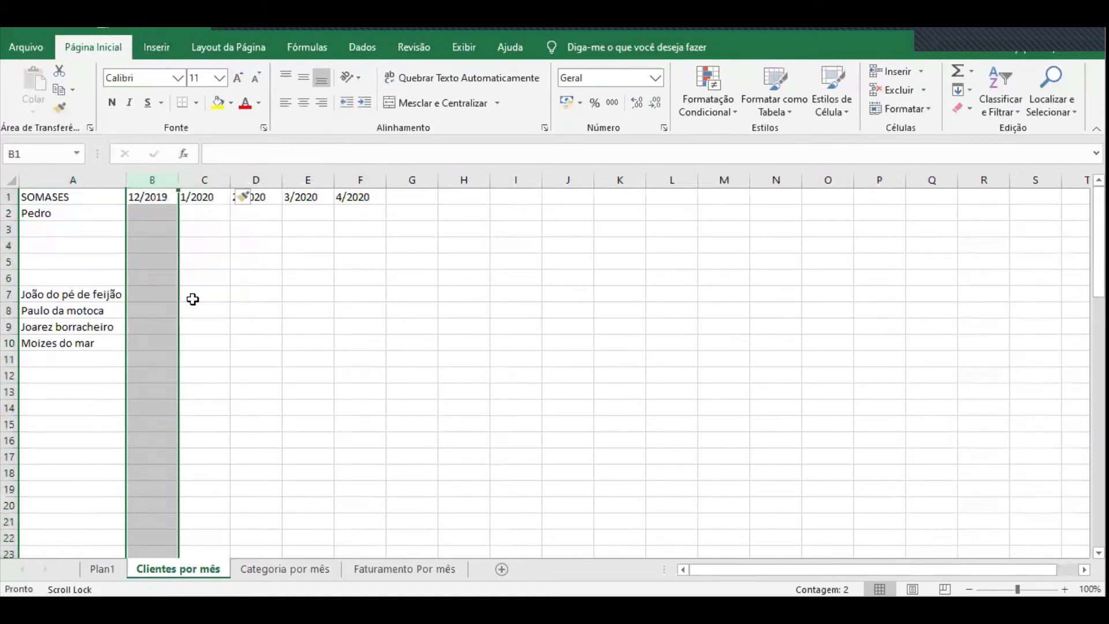
pyautogui.click(175, 218)
# Examine the ITEM and CATEGORIA entries of the sales table on Plan1
pyautogui.click(102, 569)
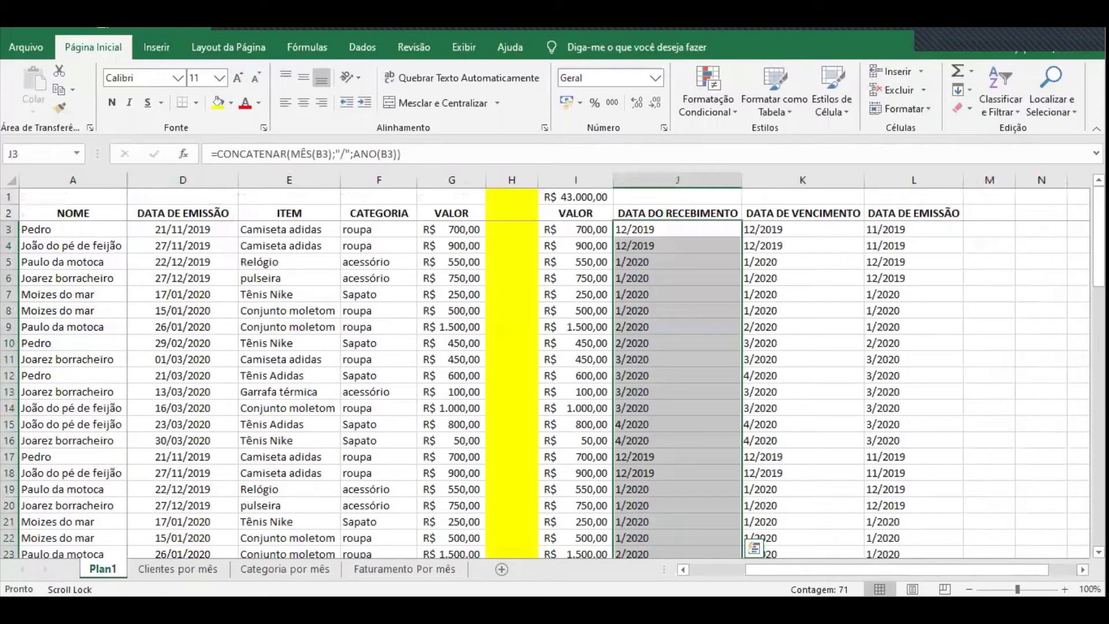
pyautogui.click(275, 360)
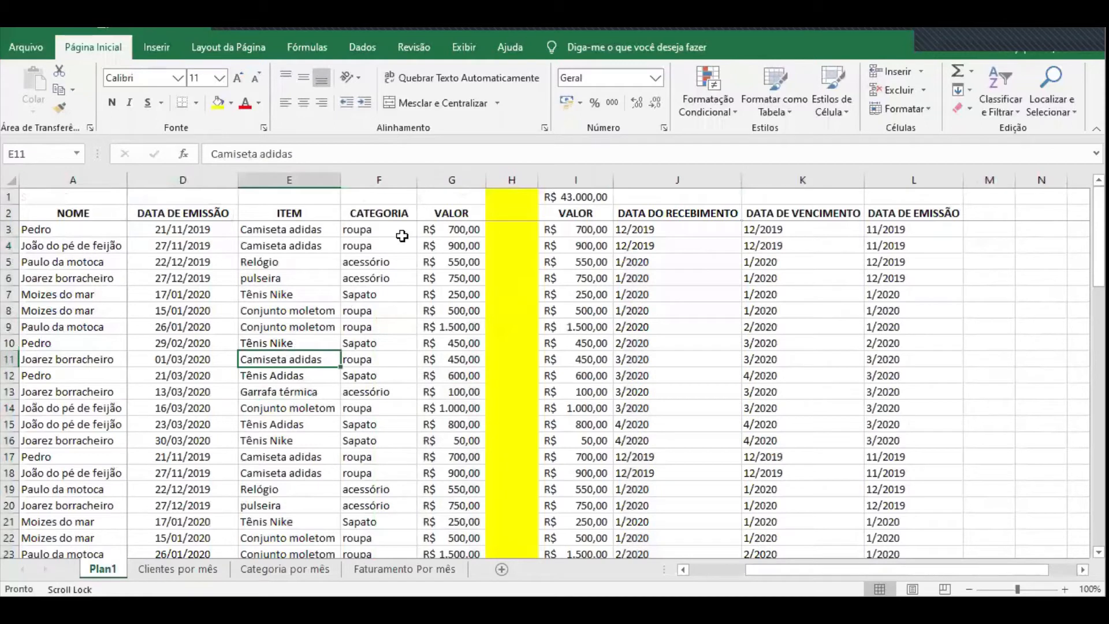
pyautogui.moveTo(383, 229); pyautogui.dragTo(383, 295)
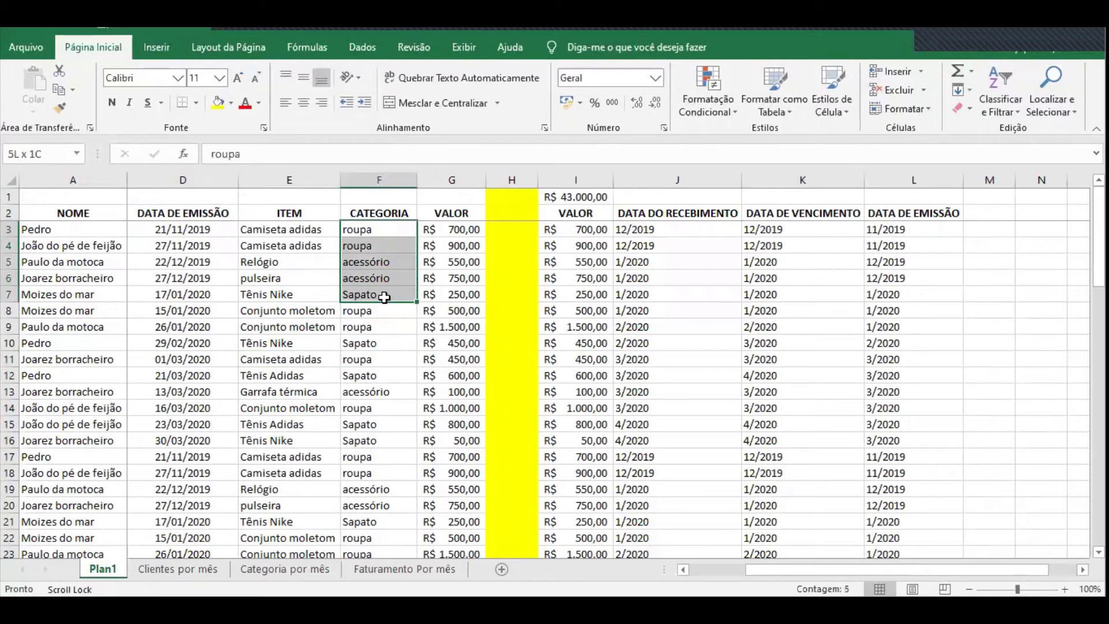
# Move the four client names on Clientes por mês back from A7:A10 to A3:A6
pyautogui.click(178, 569)
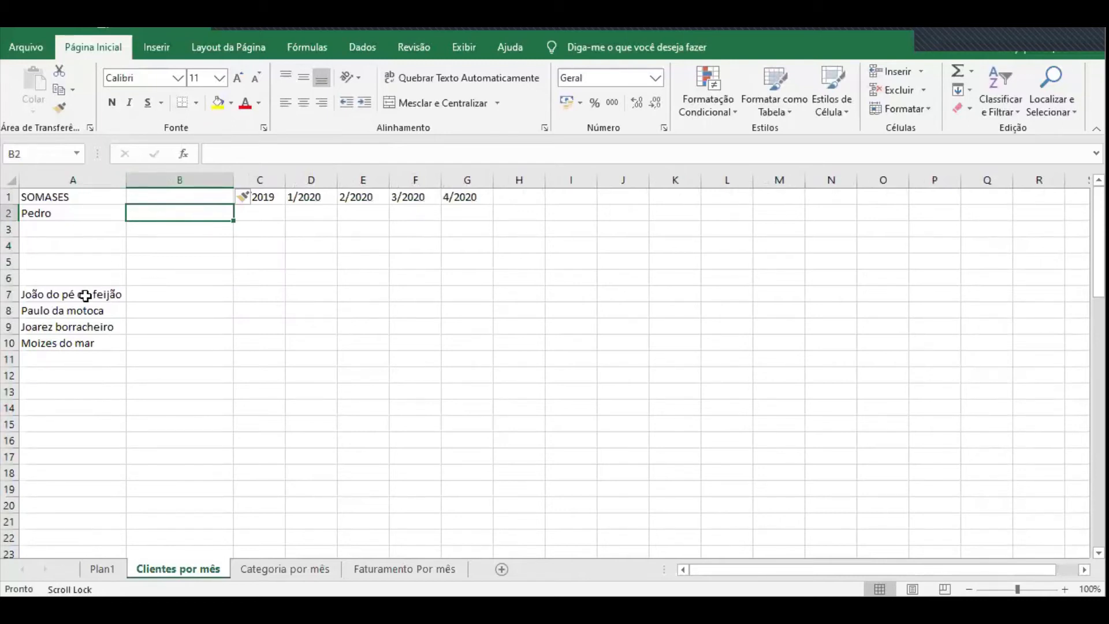
pyautogui.moveTo(85, 296); pyautogui.dragTo(93, 339)
pyautogui.hotkey('ctrl', 'c')
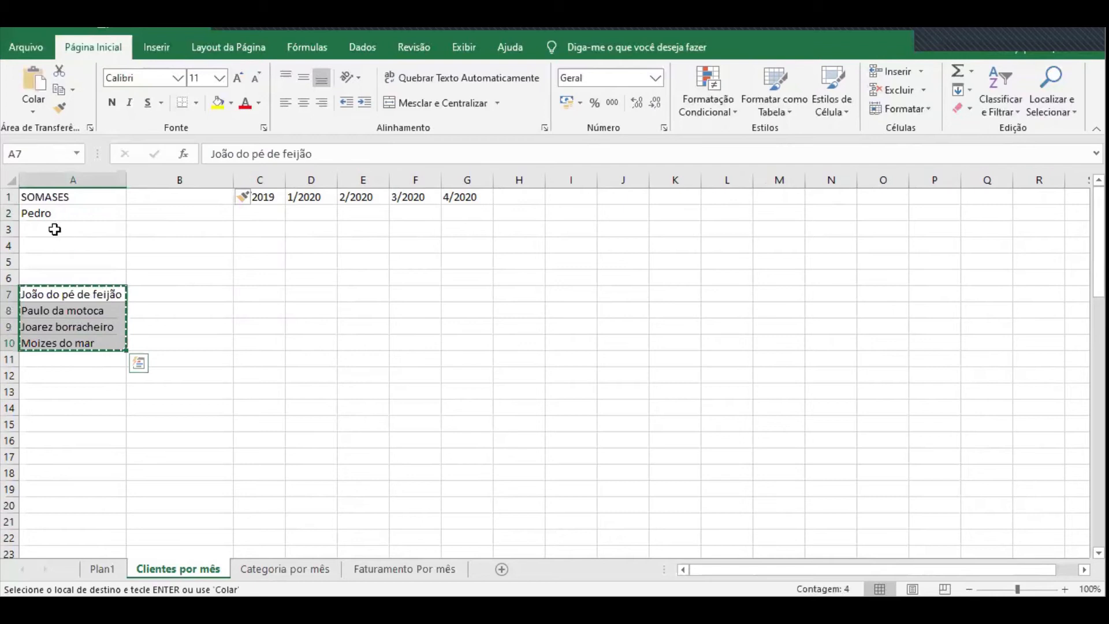
pyautogui.click(55, 230)
pyautogui.hotkey('ctrl', 'v')
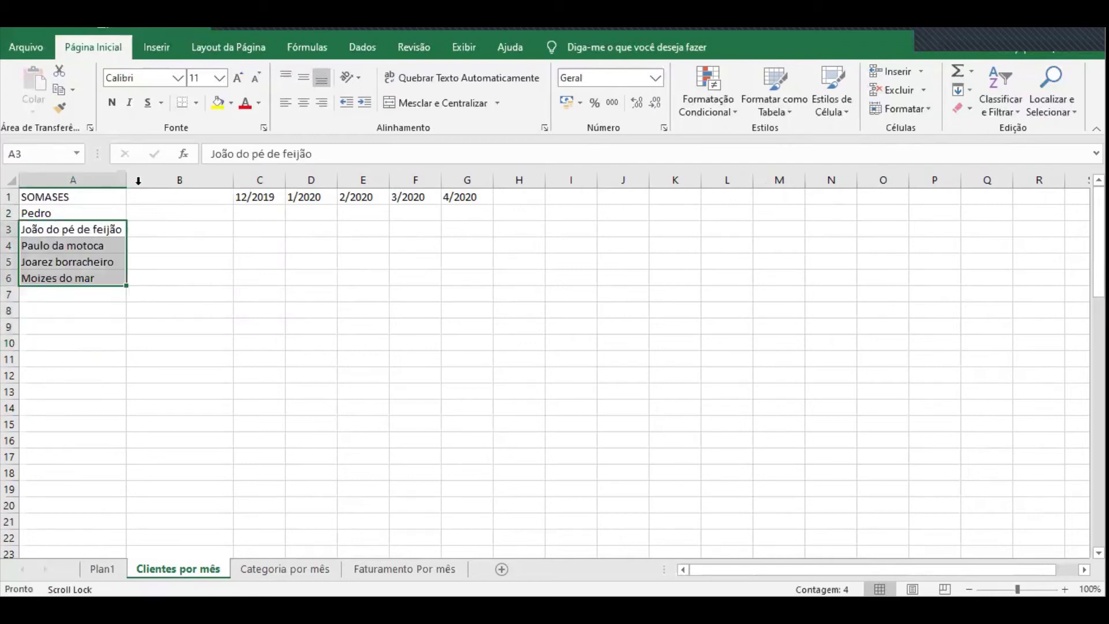
# Delete the empty column B in front of the 12/2019 column
pyautogui.click(153, 179)
pyautogui.rightClick(153, 179)
pyautogui.click(206, 315)
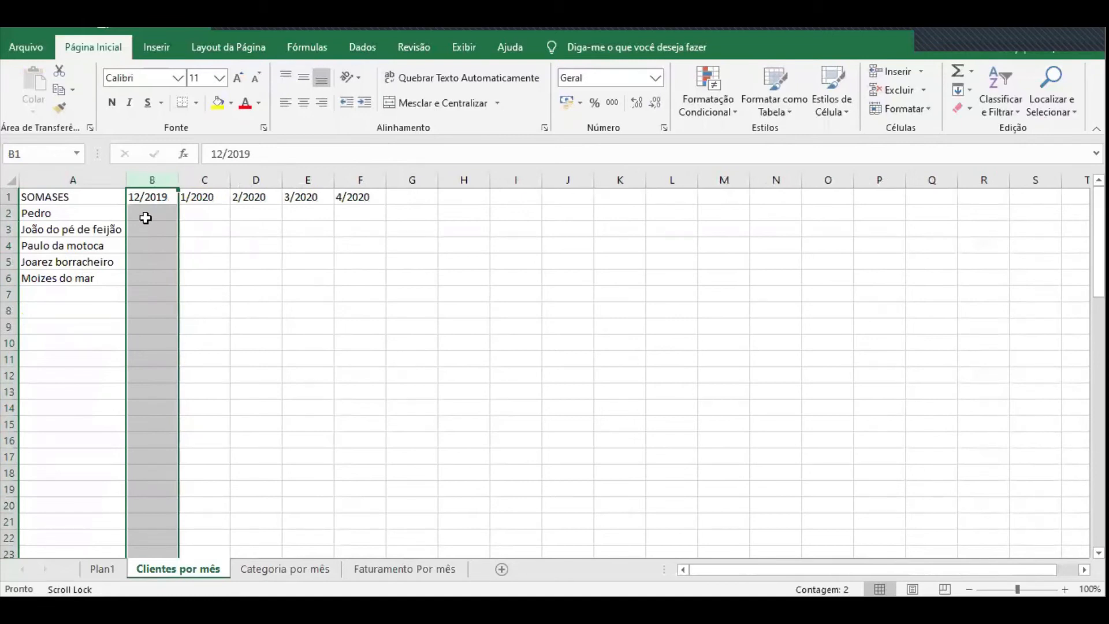
# Start a SOMASES formula in B2 of Clientes por mês with the VALOR cells Plan1!I3:I73 as the sum range
pyautogui.click(147, 216)
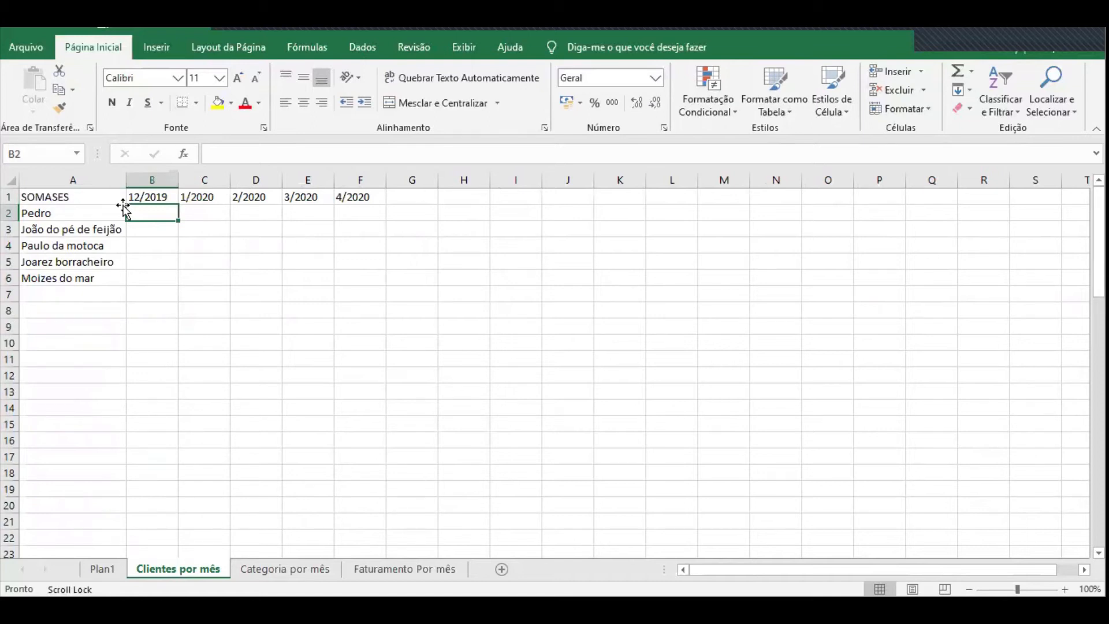
pyautogui.write('=')
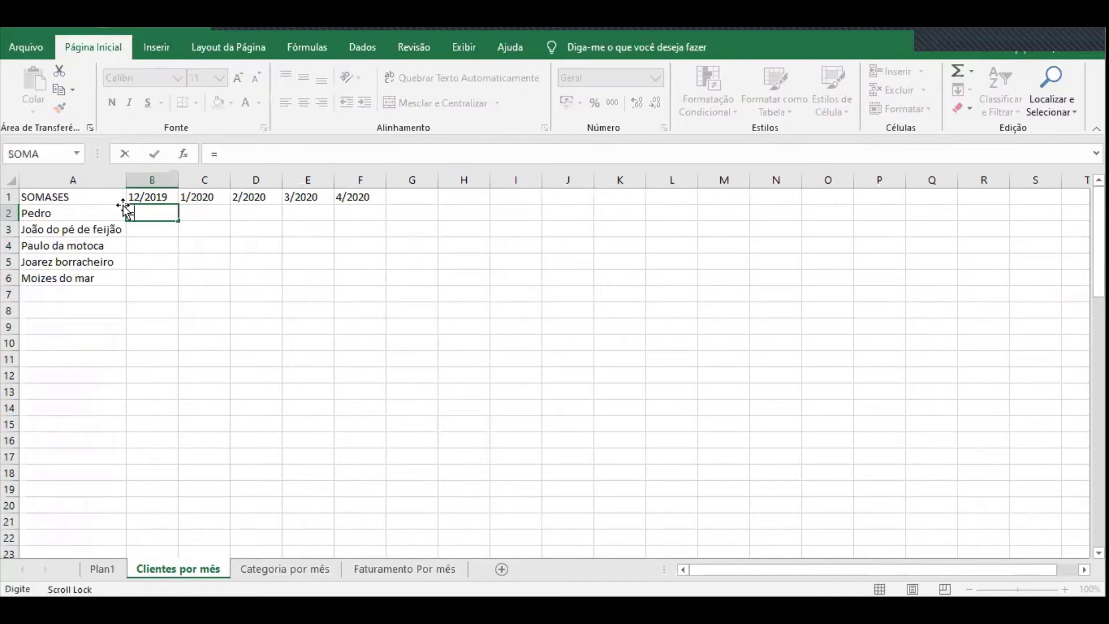
pyautogui.write('S')
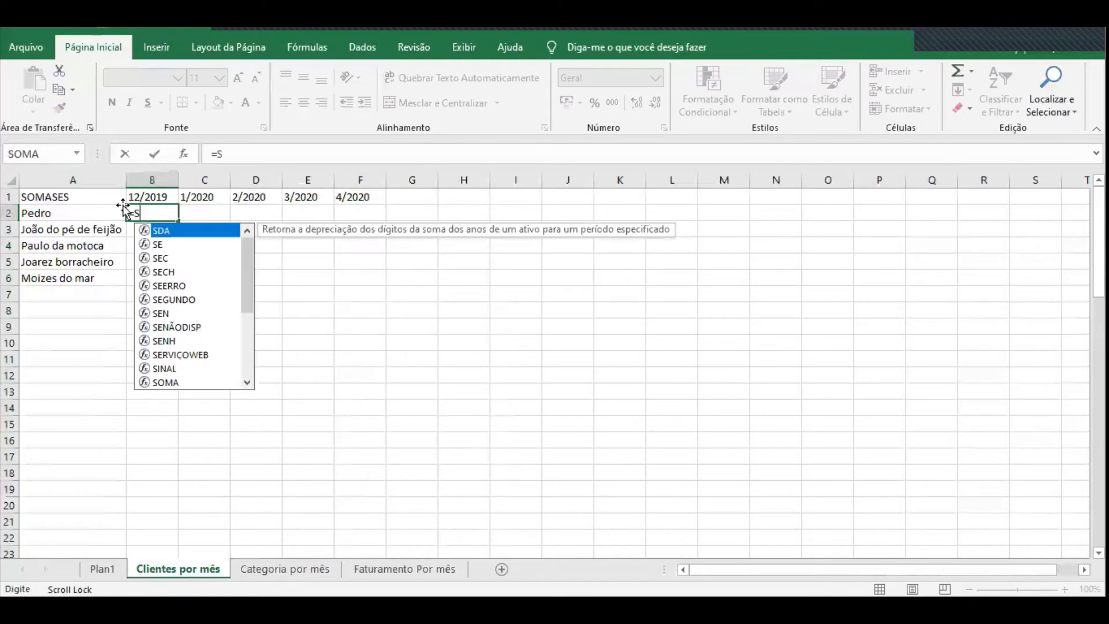
pyautogui.write('OMASES')
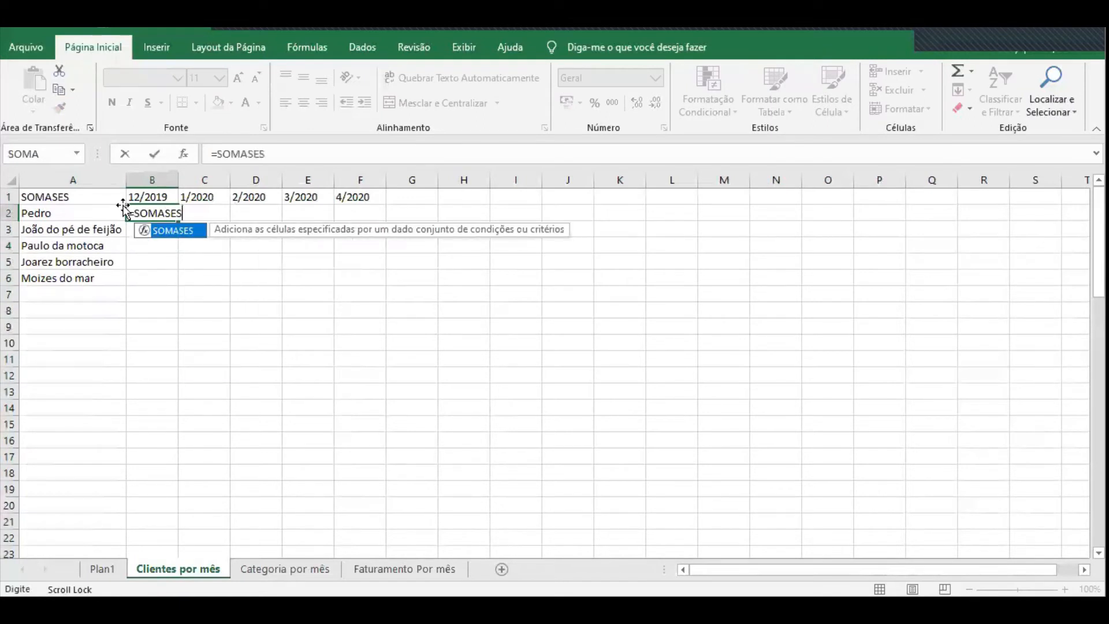
pyautogui.write('(')
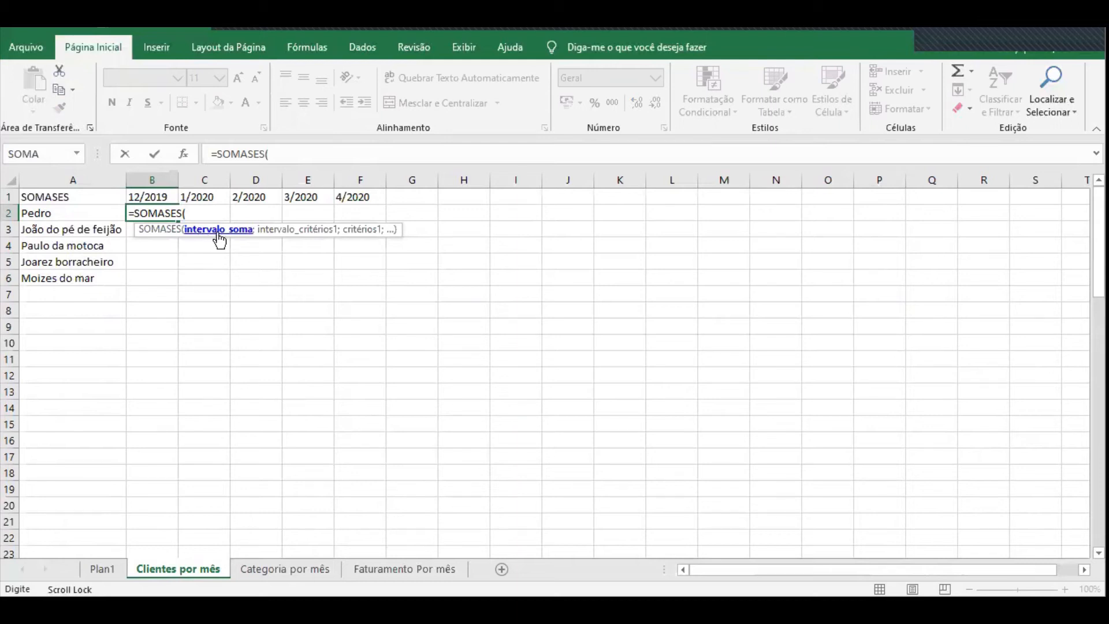
pyautogui.click(102, 568)
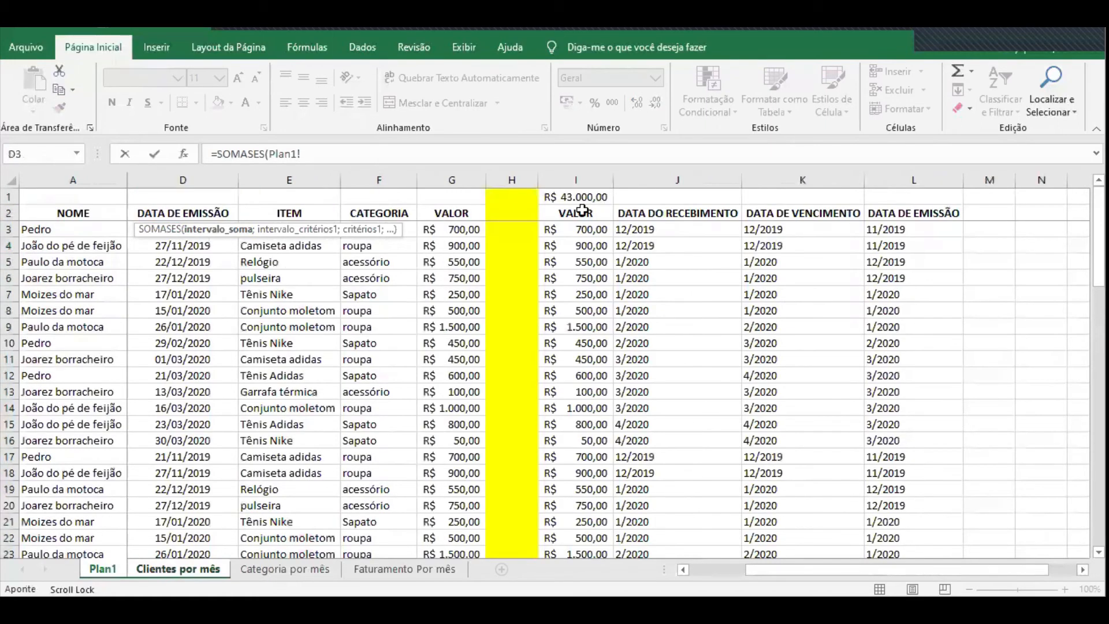
pyautogui.moveTo(589, 230)
pyautogui.mouseDown()
pyautogui.moveTo(593, 304)
pyautogui.moveTo(592, 228)
pyautogui.mouseUp()
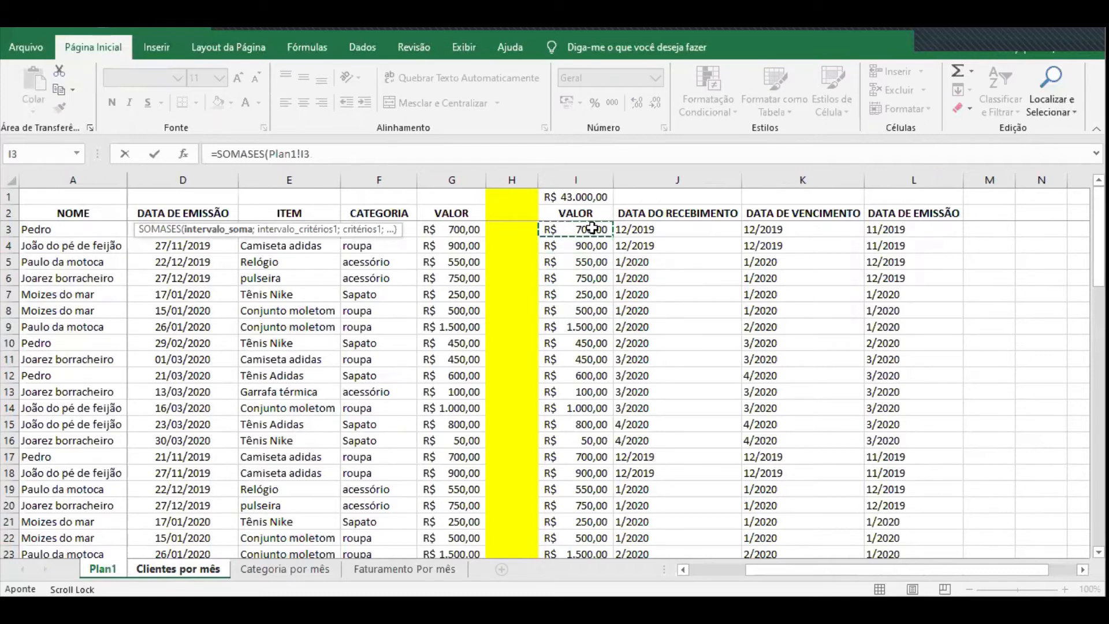
pyautogui.hotkey('ctrl', 'shift', 'Down')
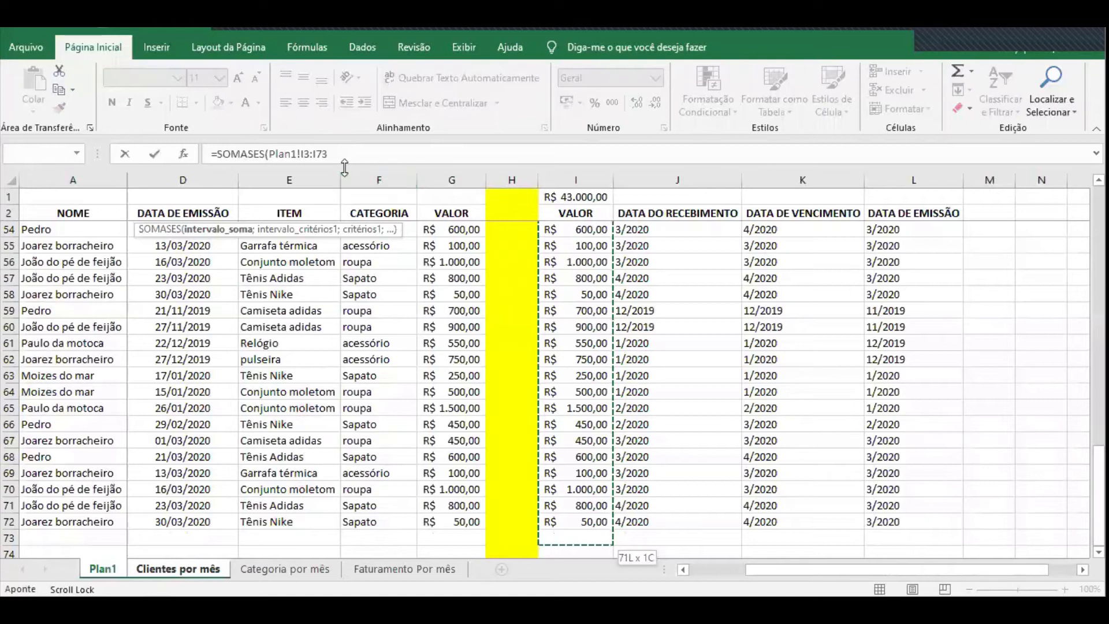
# Extend the sum range of the SOMASES formula to Plan1!I3:I2000
pyautogui.click(318, 153)
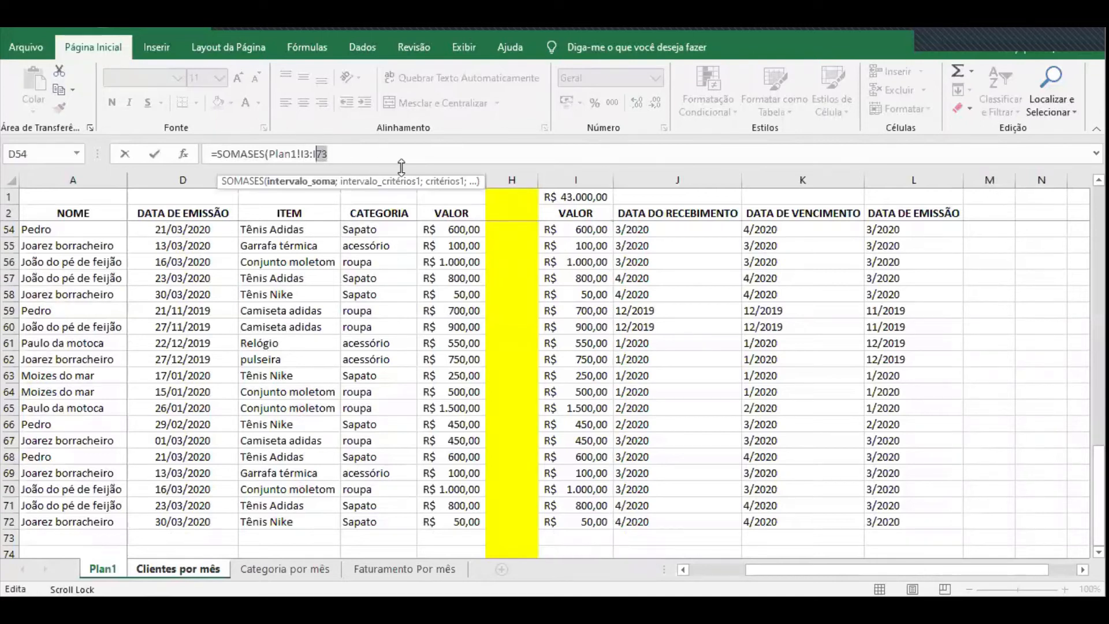
pyautogui.write('2')
pyautogui.press('BackSpace')
pyautogui.write(';')
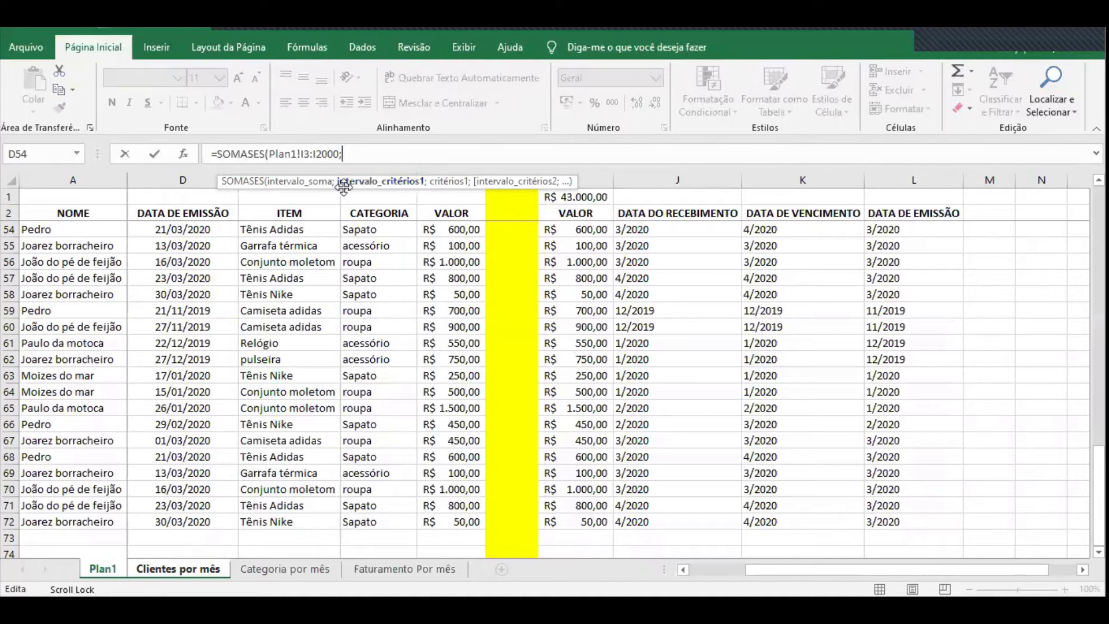
# Add the NOME cells Plan1!A3:A200 as the first criteria range of the formula
pyautogui.scroll(17, 334, 324)
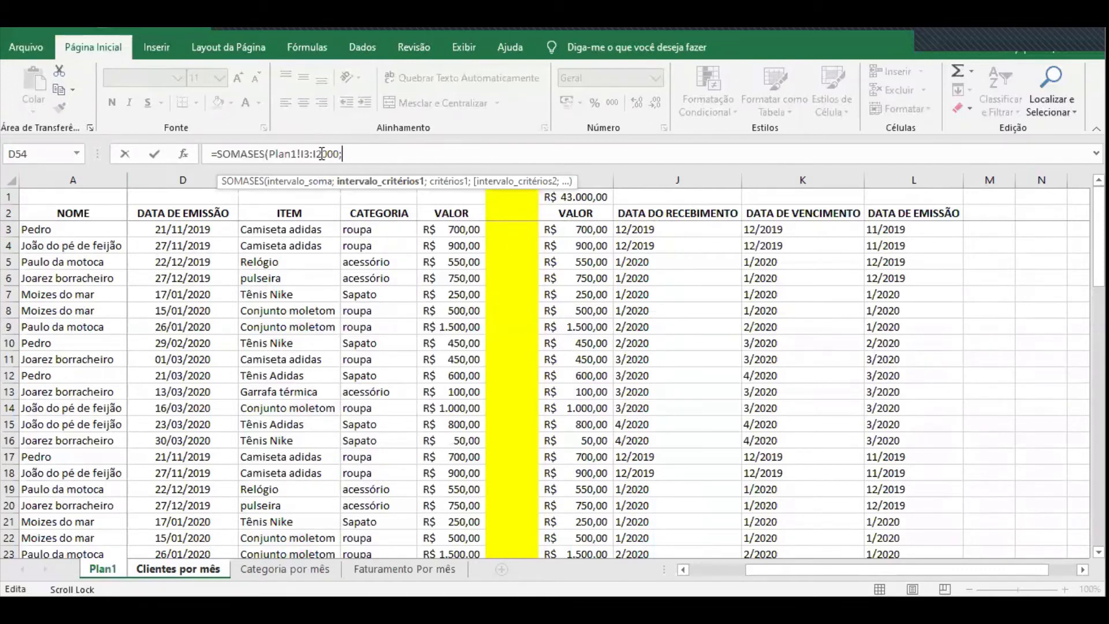
pyautogui.click(74, 228)
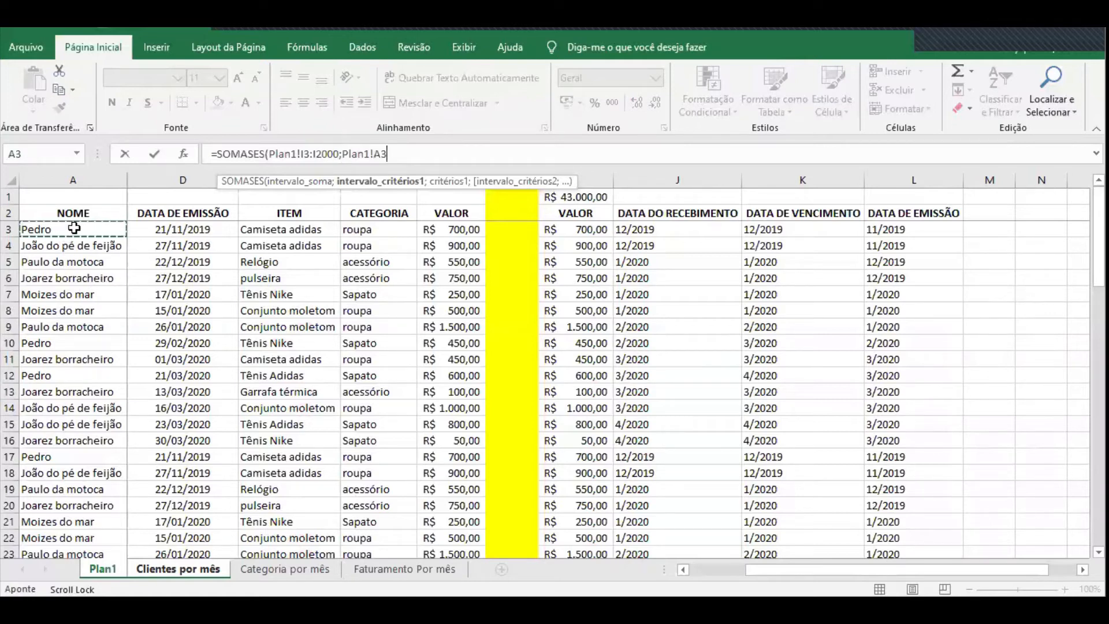
pyautogui.moveTo(74, 228); pyautogui.dragTo(76, 246)
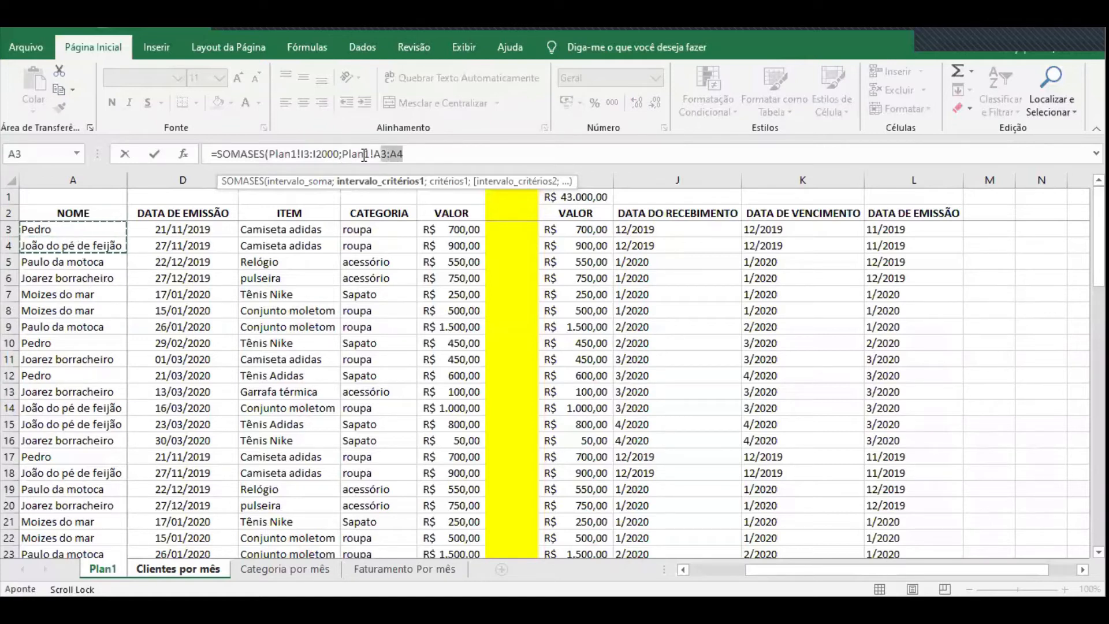
pyautogui.click(397, 153)
pyautogui.press('BackSpace')
pyautogui.write('2000')
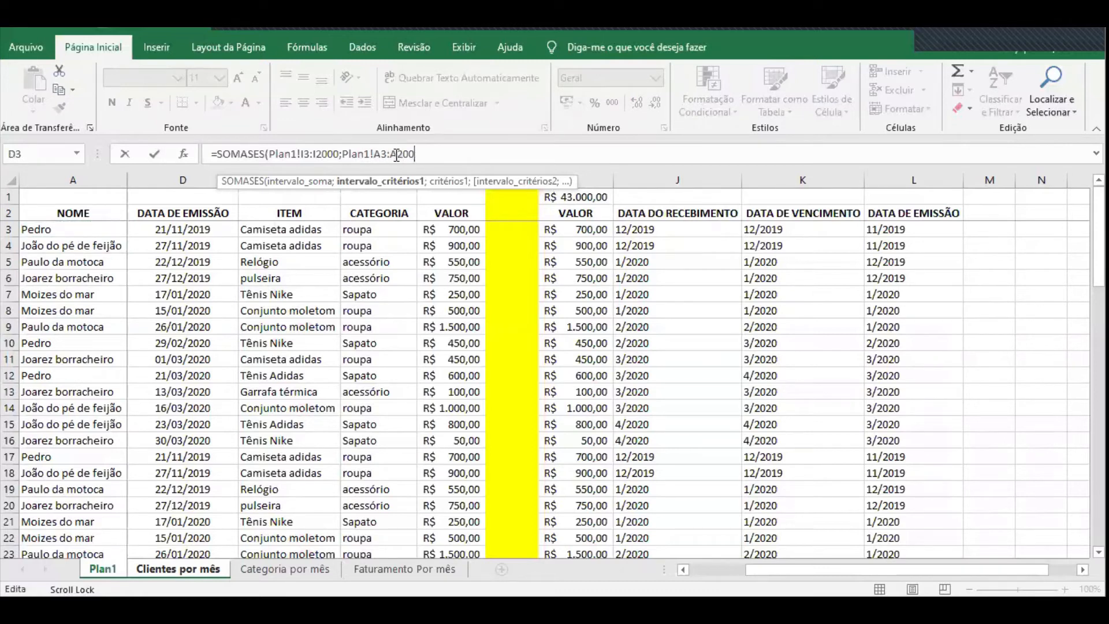
pyautogui.write(';')
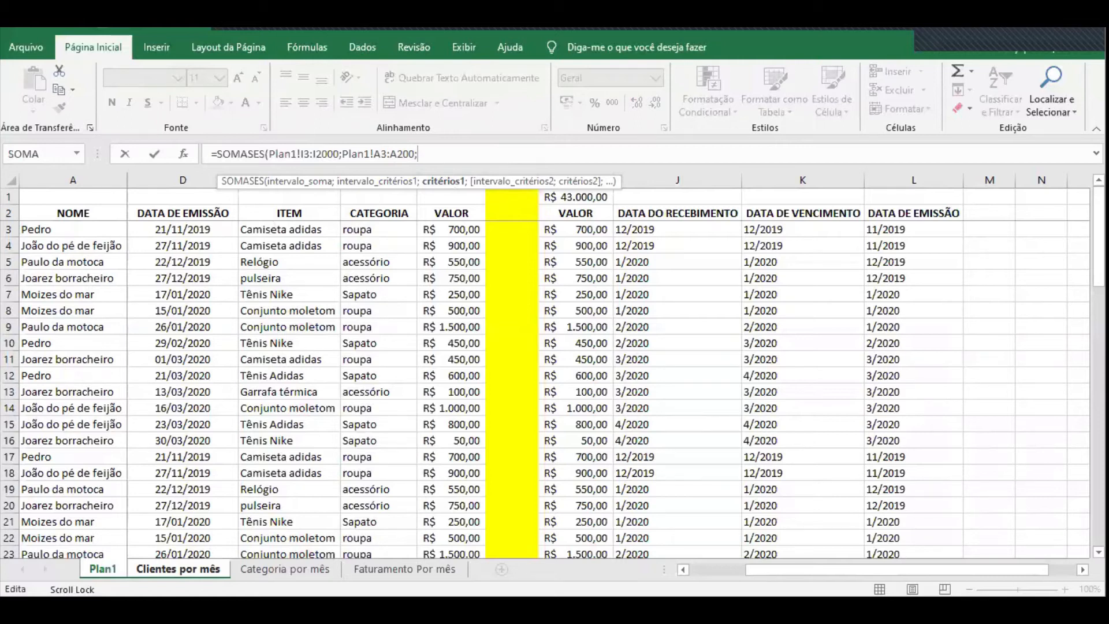
# Use the client name in cell A2 of Clientes por mês as the first criterion
pyautogui.click(178, 568)
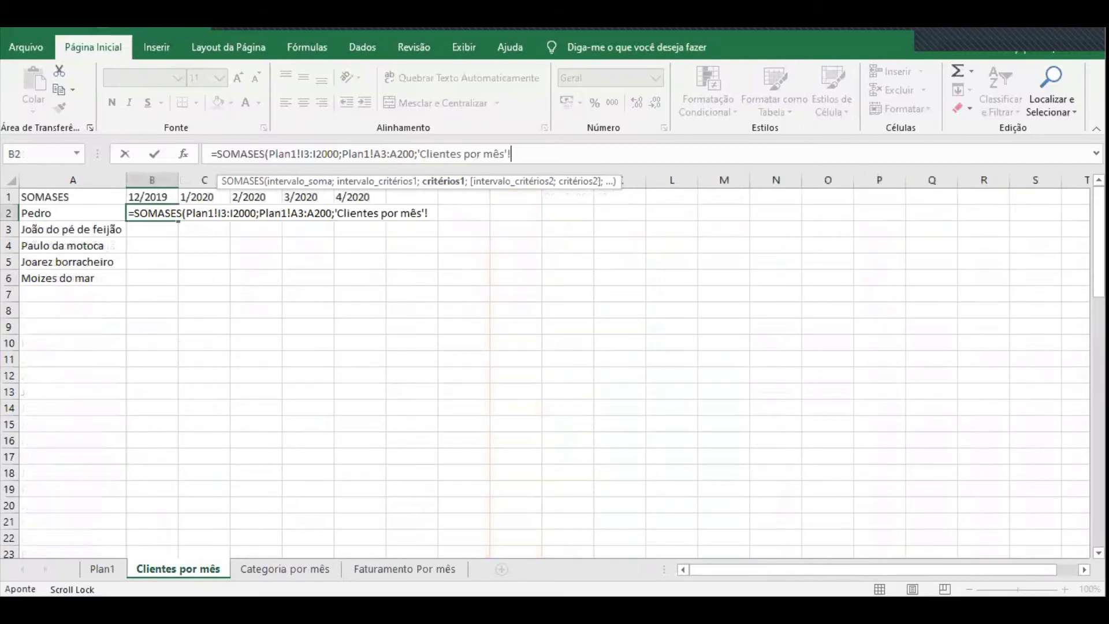
pyautogui.click(58, 213)
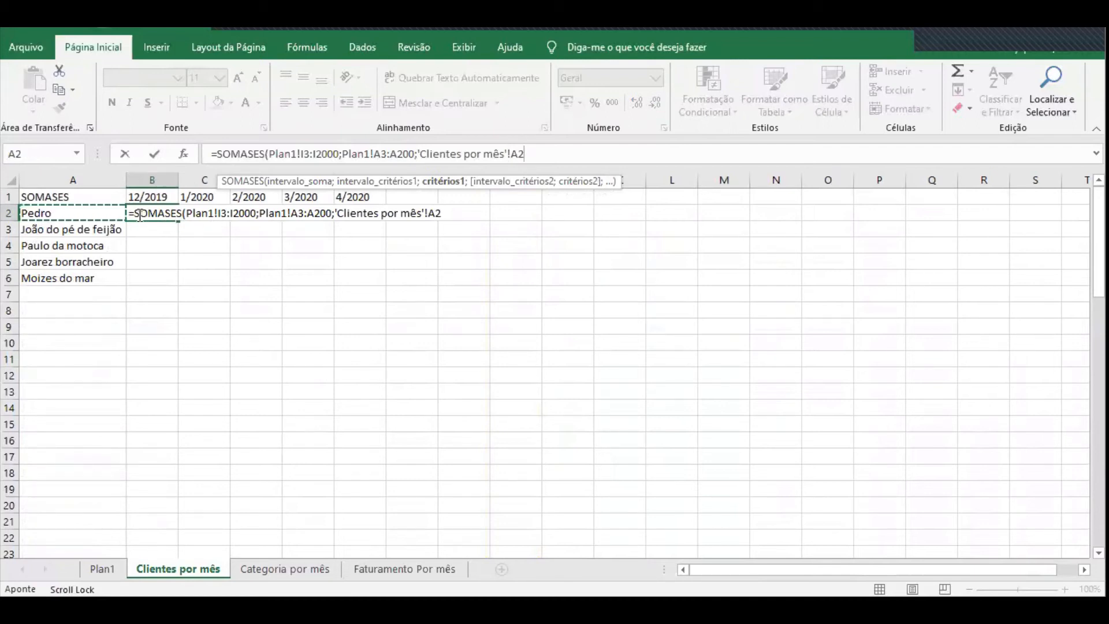
pyautogui.write(';')
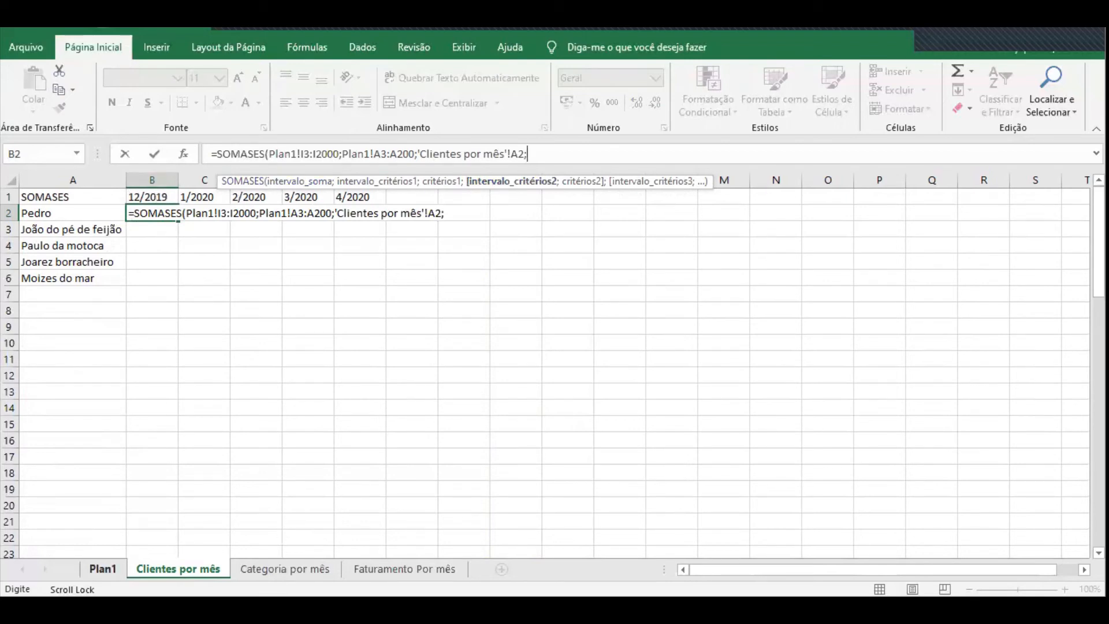
# Try to enter the formula with the DATA DO RECEBIMENTO cells Plan1!J3:J4 as the second criteria range
pyautogui.click(103, 569)
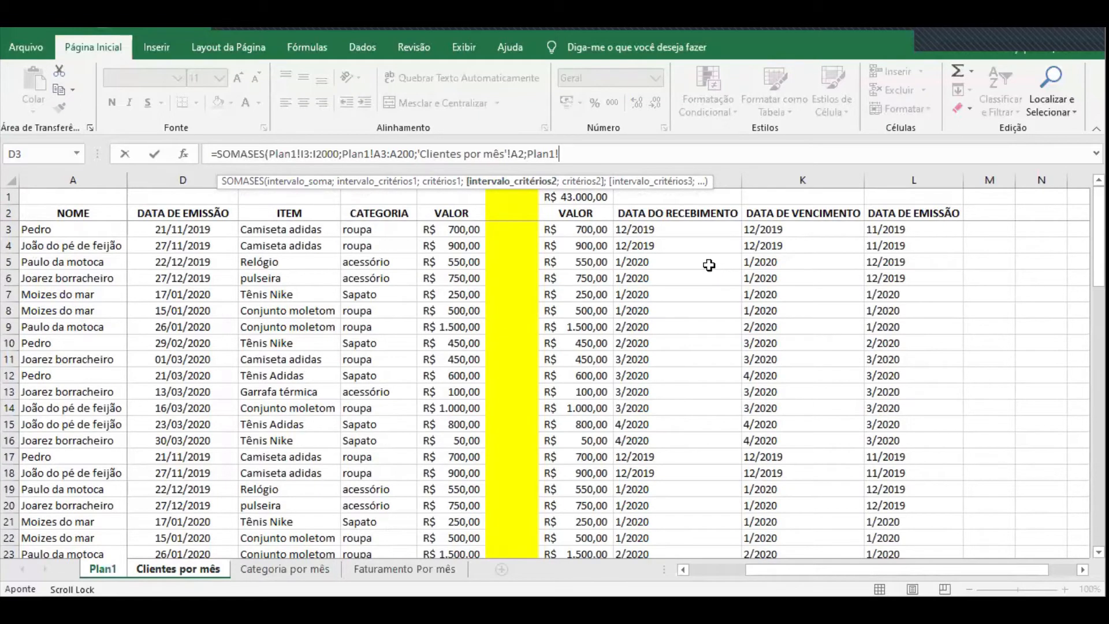
pyautogui.click(706, 231)
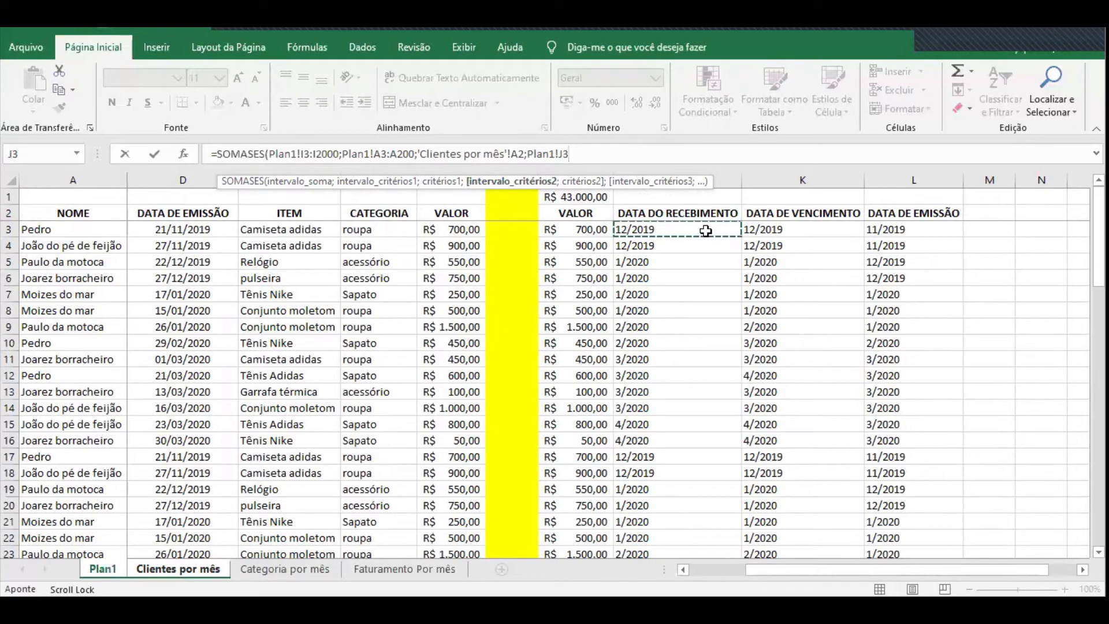
pyautogui.moveTo(705, 231); pyautogui.dragTo(709, 247)
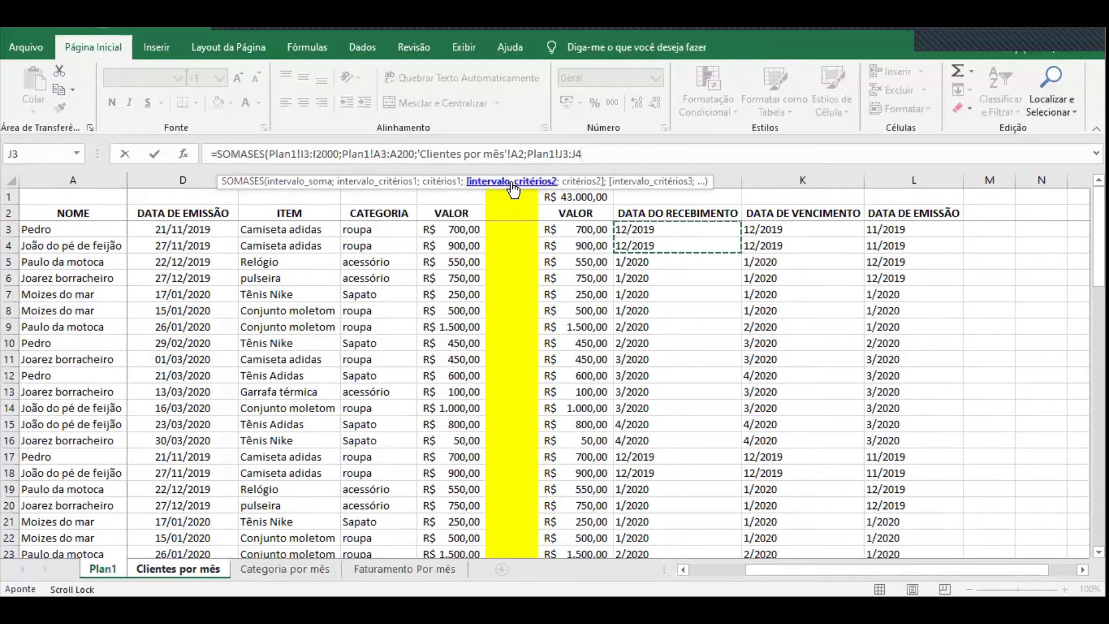
pyautogui.click(578, 153)
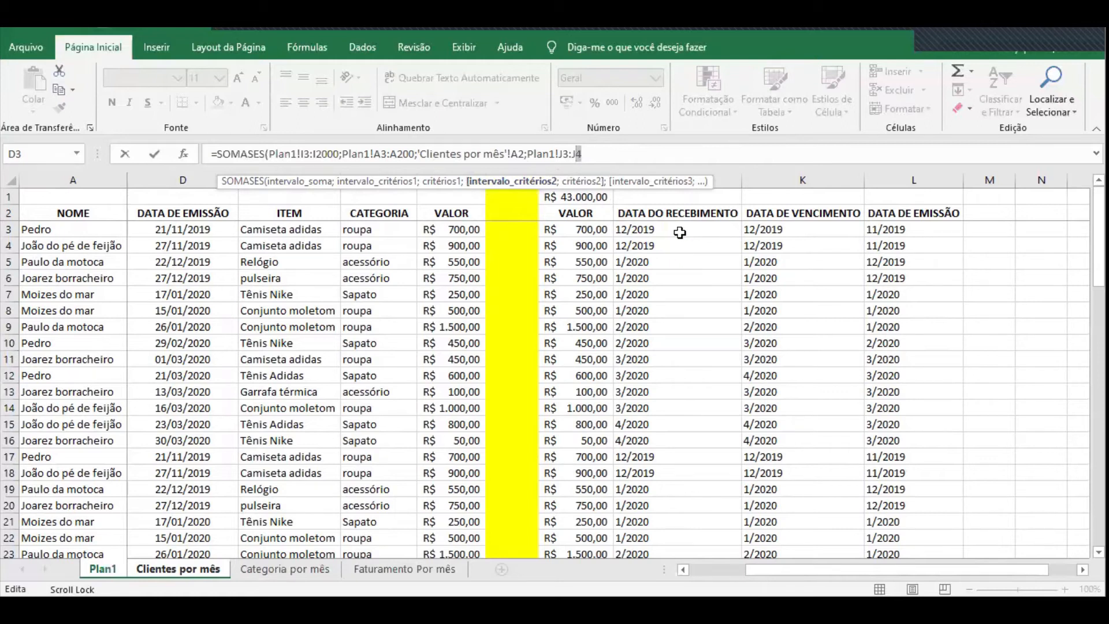
pyautogui.press('Return')
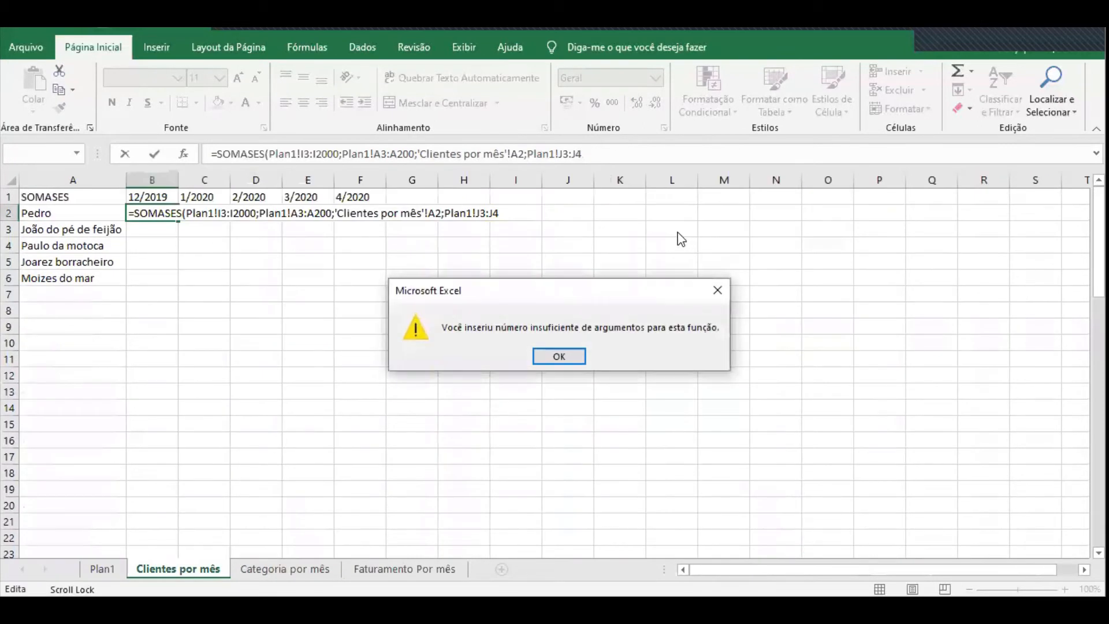
pyautogui.click(722, 291)
# Set the second criteria range to the DATA DO RECEBIMENTO cells Plan1!J3:J2000
pyautogui.click(509, 182)
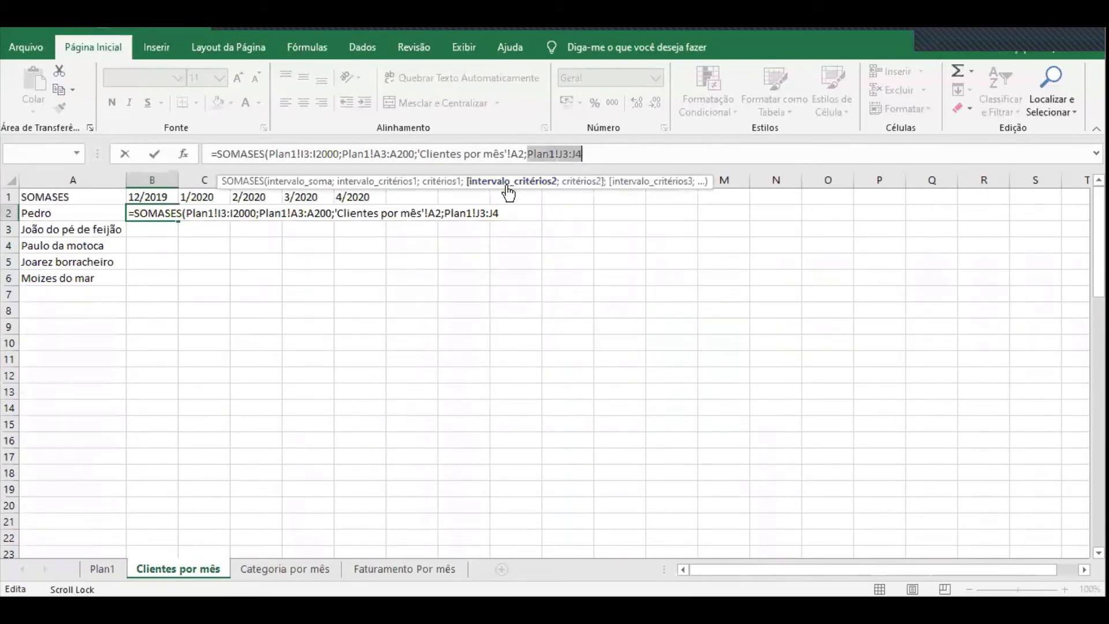
pyautogui.click(102, 569)
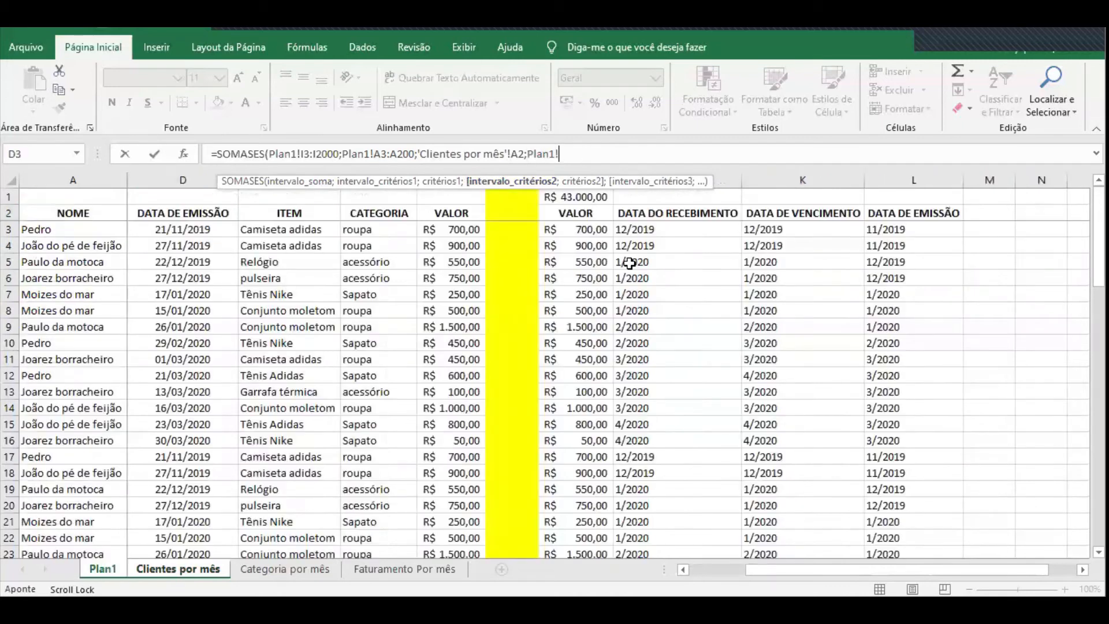
pyautogui.click(696, 227)
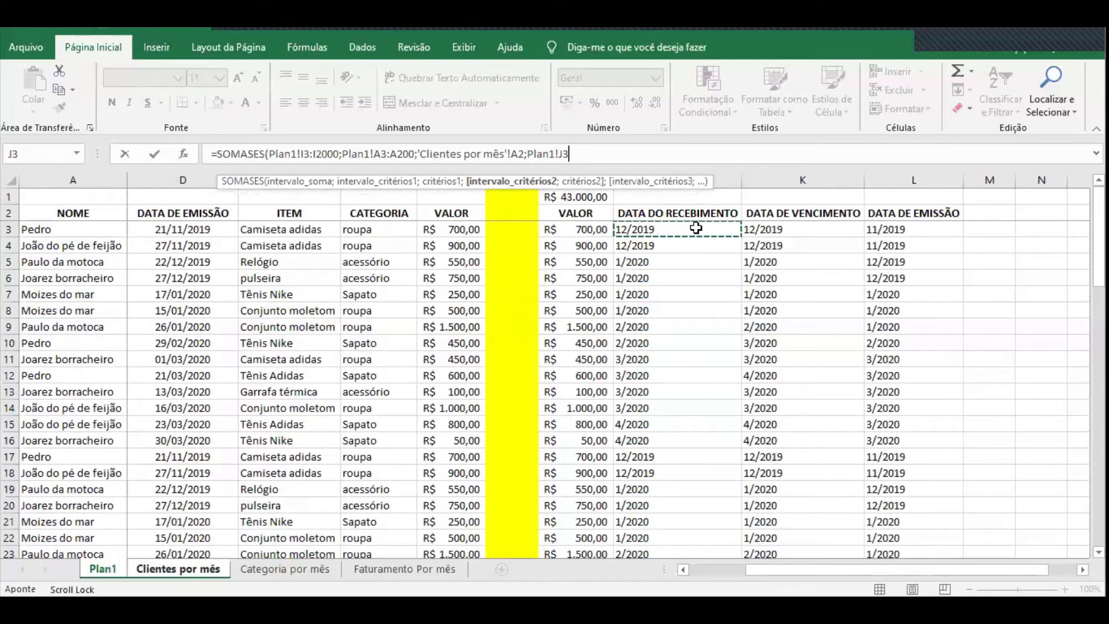
pyautogui.moveTo(668, 229); pyautogui.dragTo(668, 242)
pyautogui.click(576, 152)
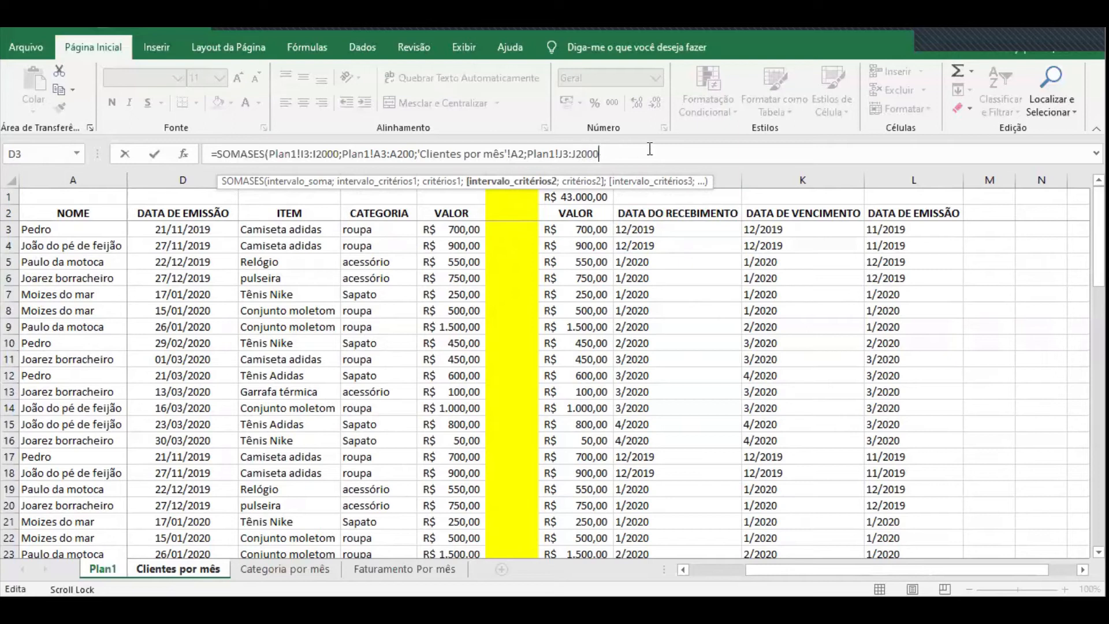
pyautogui.write('2000;')
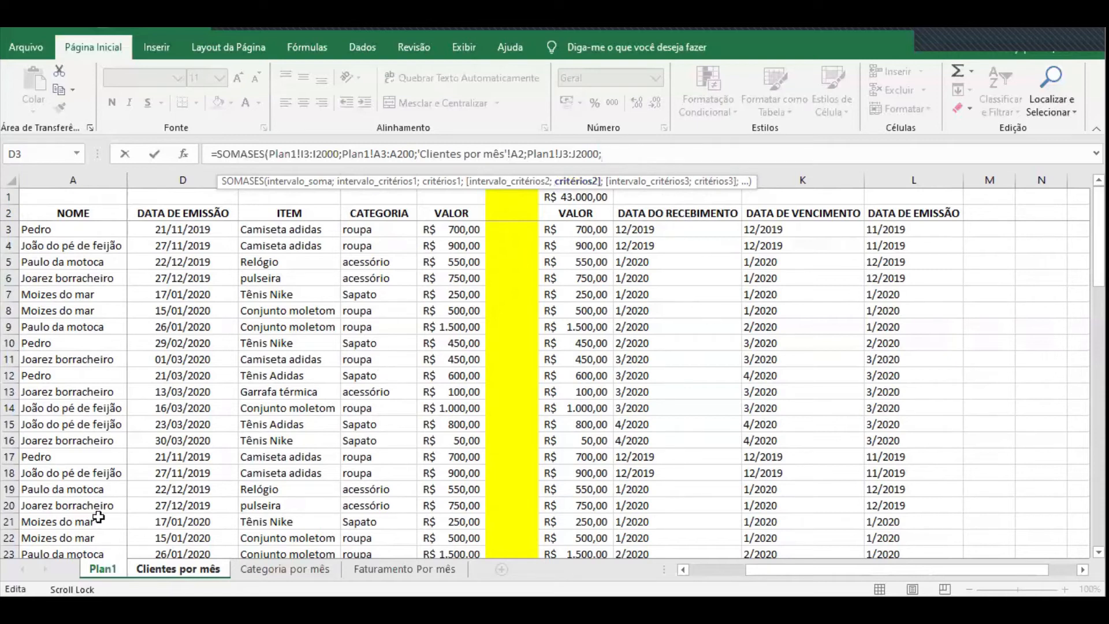
# Use the month header in B1 of Clientes por mês as the second criterion and enter the formula
pyautogui.click(178, 568)
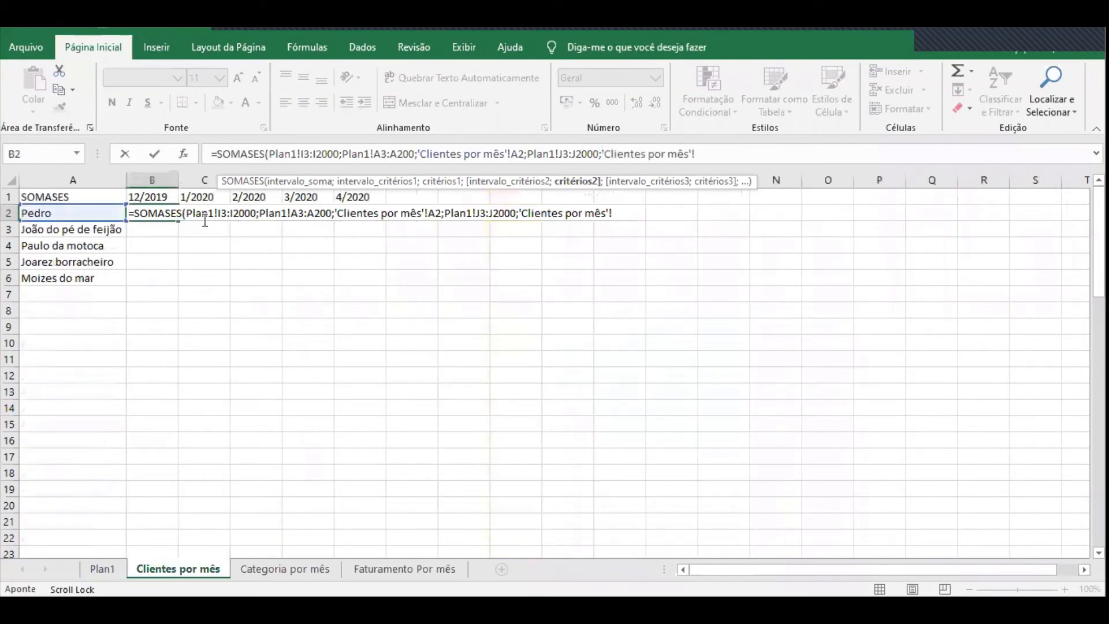
pyautogui.click(152, 196)
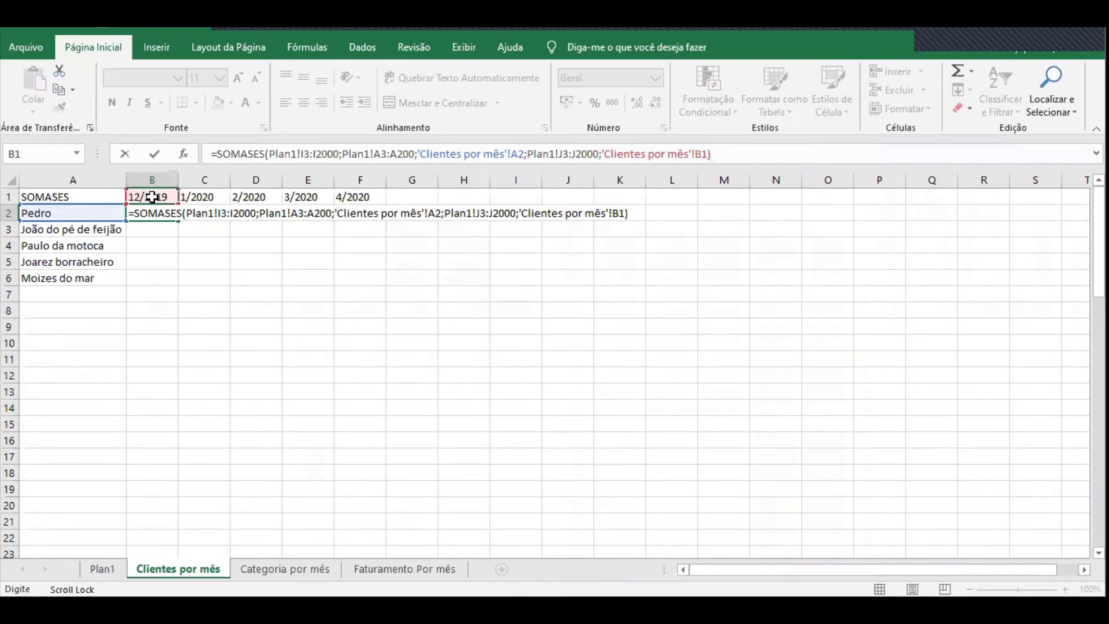
pyautogui.press('Return')
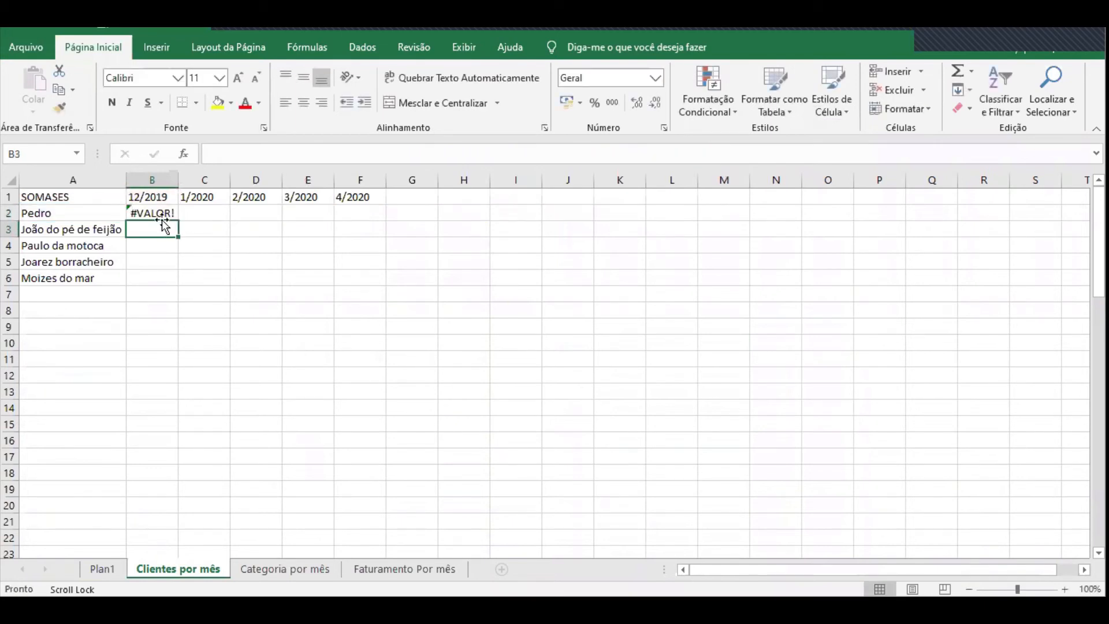
# Correct the first criteria range of the formula in B2 to Plan1!A3:A2000
pyautogui.click(148, 211)
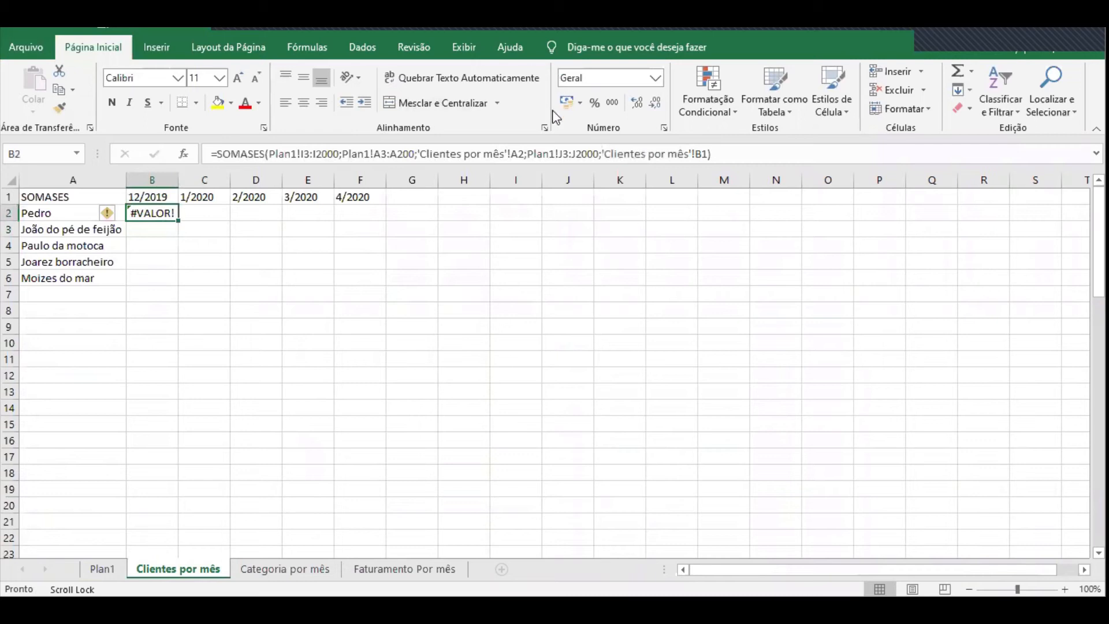
pyautogui.click(629, 157)
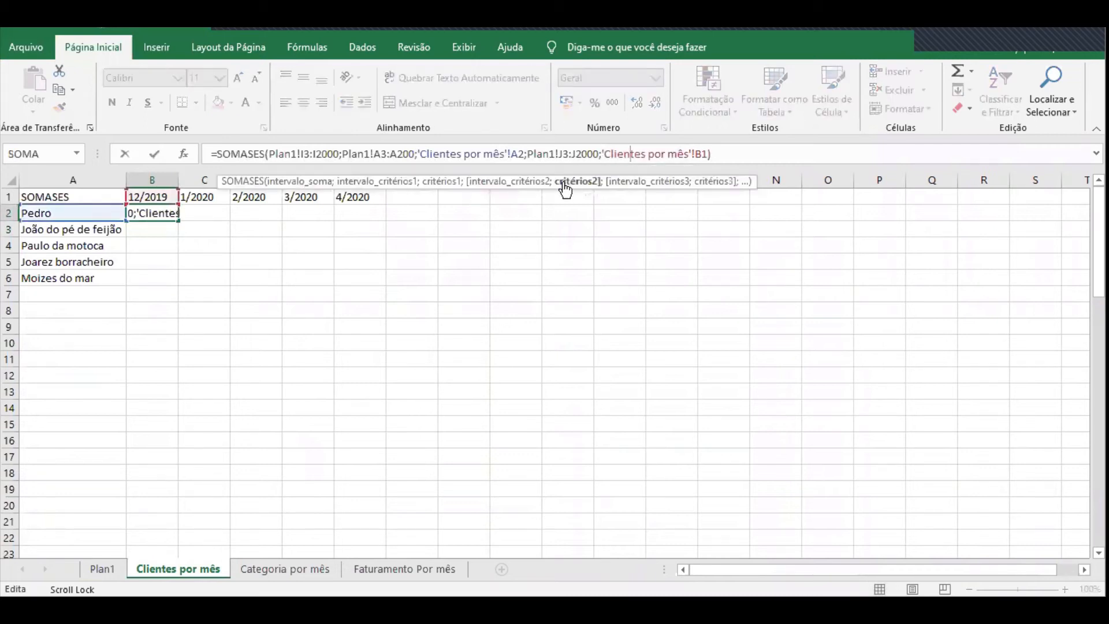
pyautogui.click(284, 182)
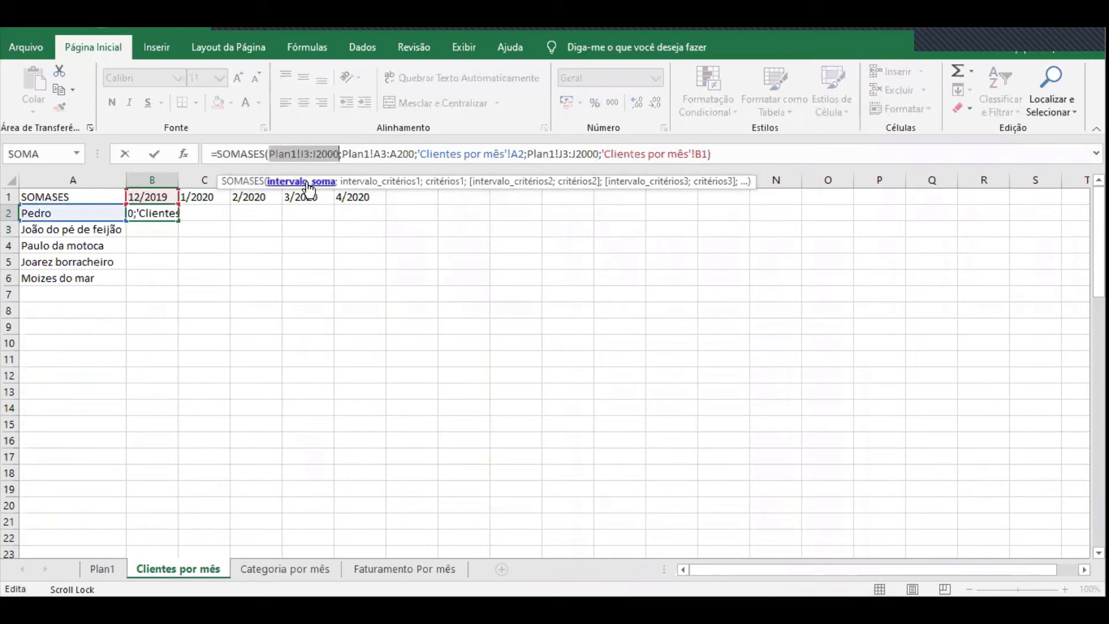
pyautogui.click(359, 183)
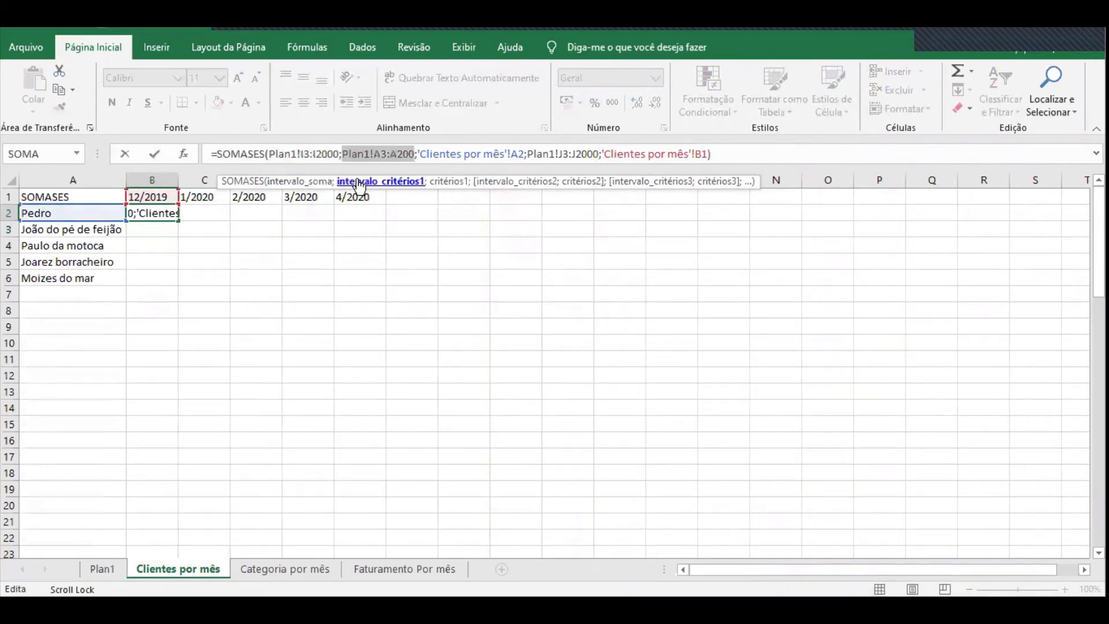
pyautogui.click(396, 154)
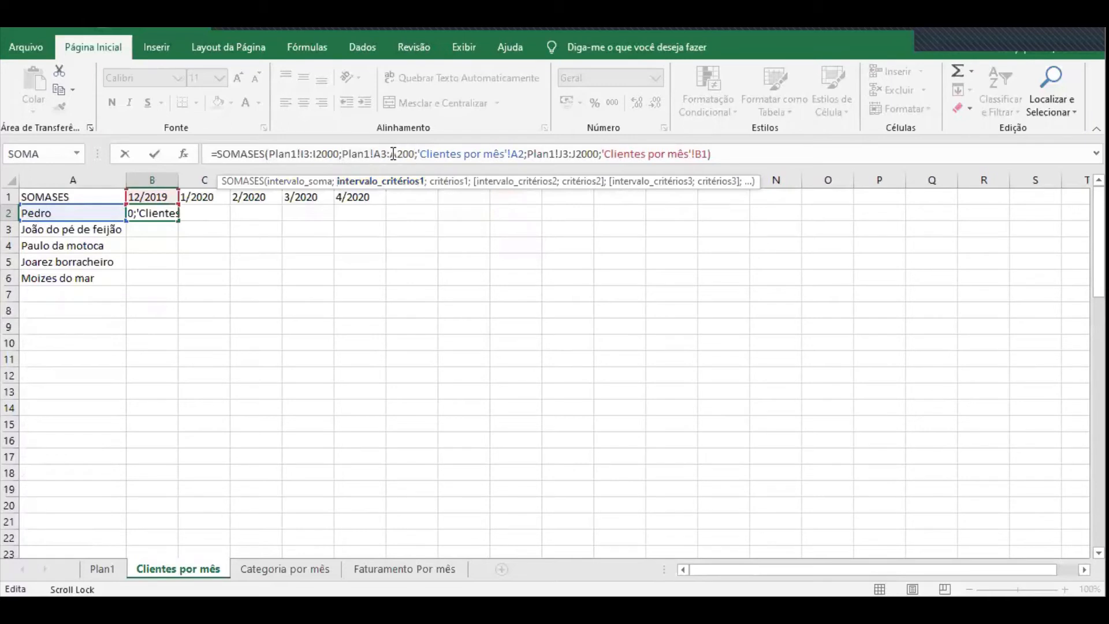
pyautogui.write('0')
pyautogui.press('Return')
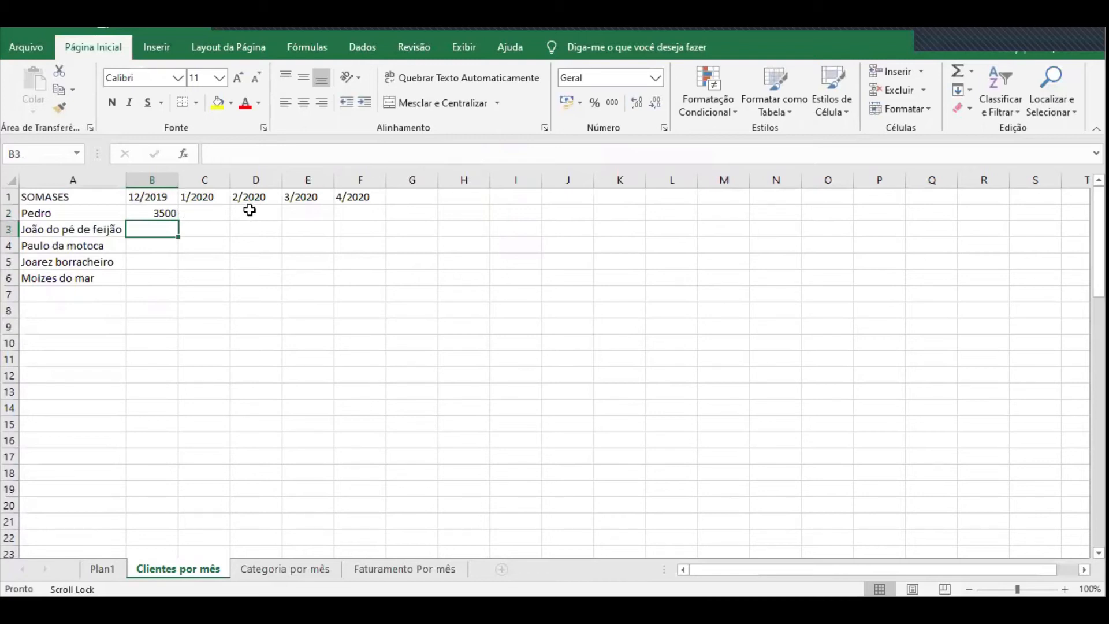
# Review the ranges in the B2 formula and format the cell as Contábil currency
pyautogui.click(169, 211)
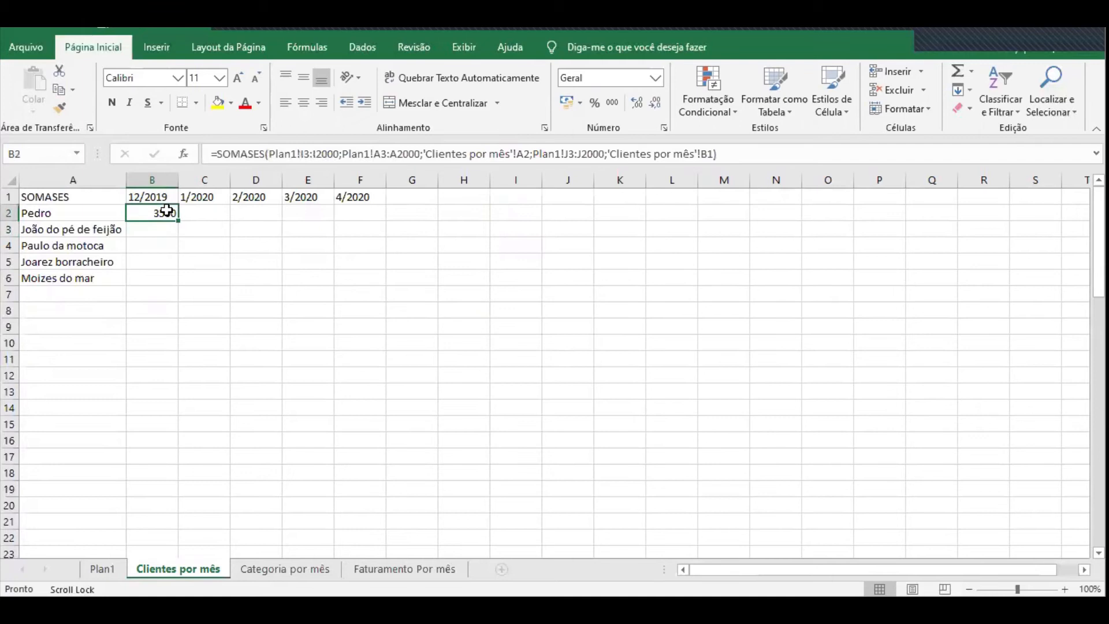
pyautogui.click(325, 151)
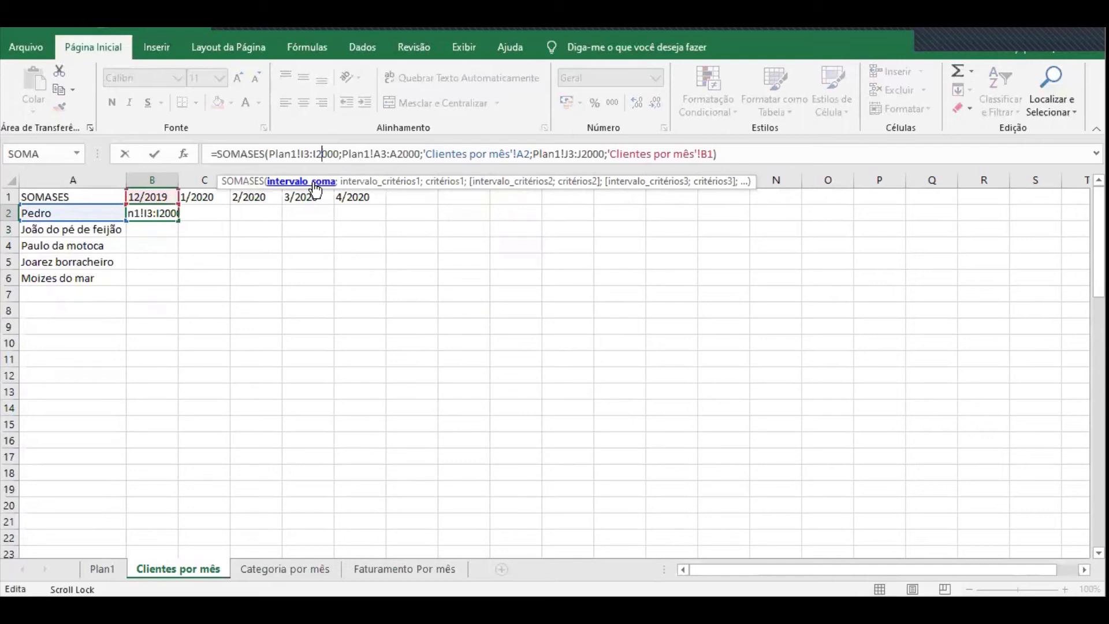
pyautogui.click(395, 183)
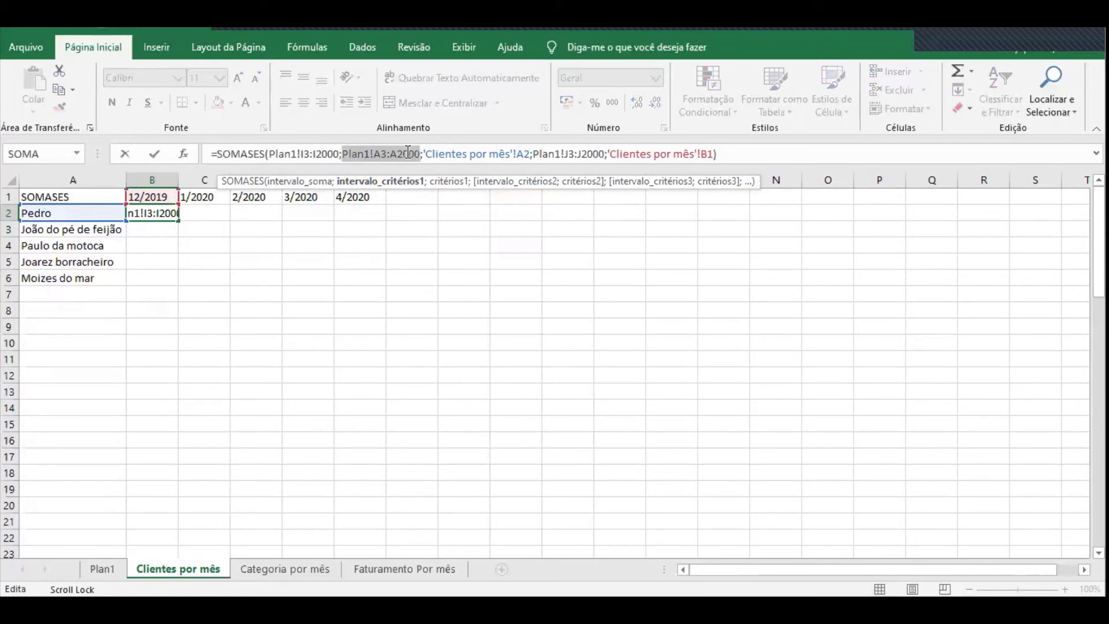
pyautogui.hotkey('ctrl', 'Return')
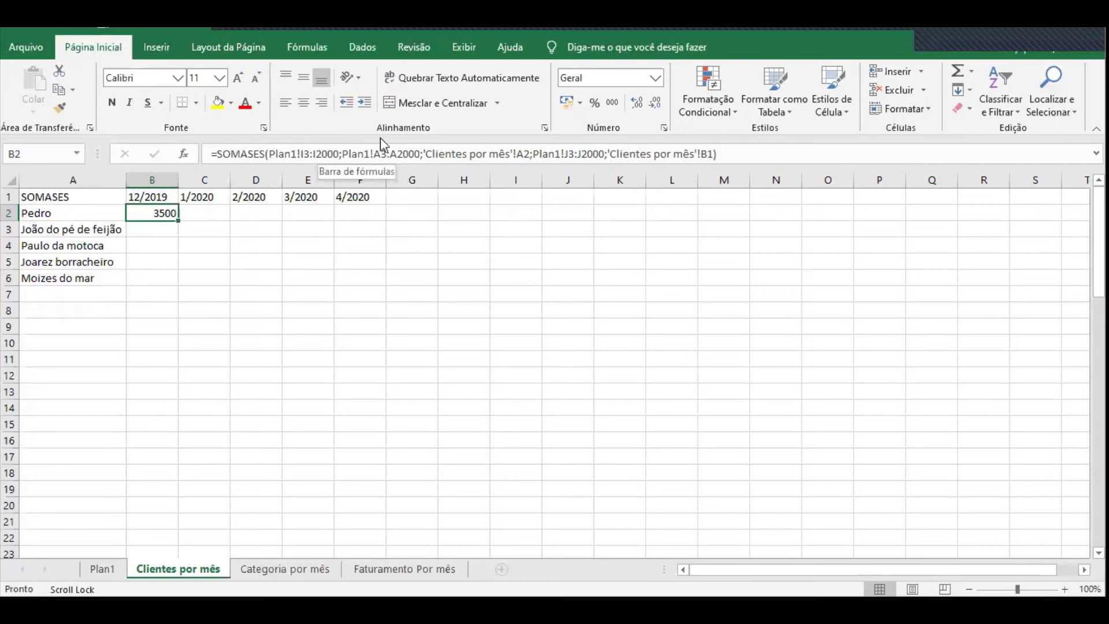
pyautogui.click(570, 100)
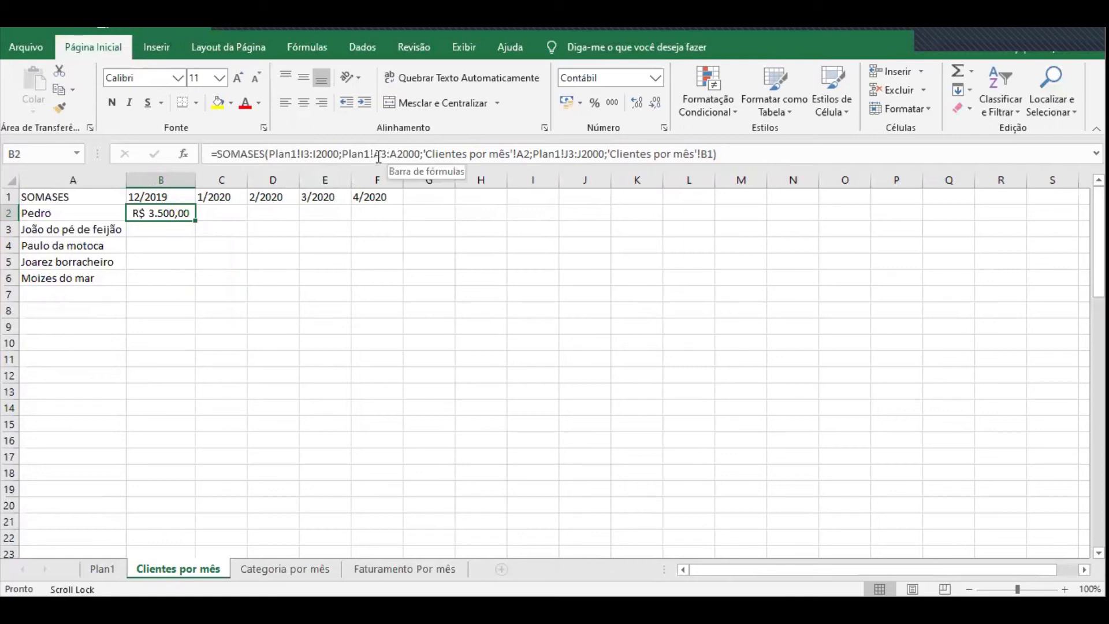
# Apply bold to the header row A1:F1 and to the client names in A2:A6
pyautogui.moveTo(171, 216); pyautogui.dragTo(370, 275)
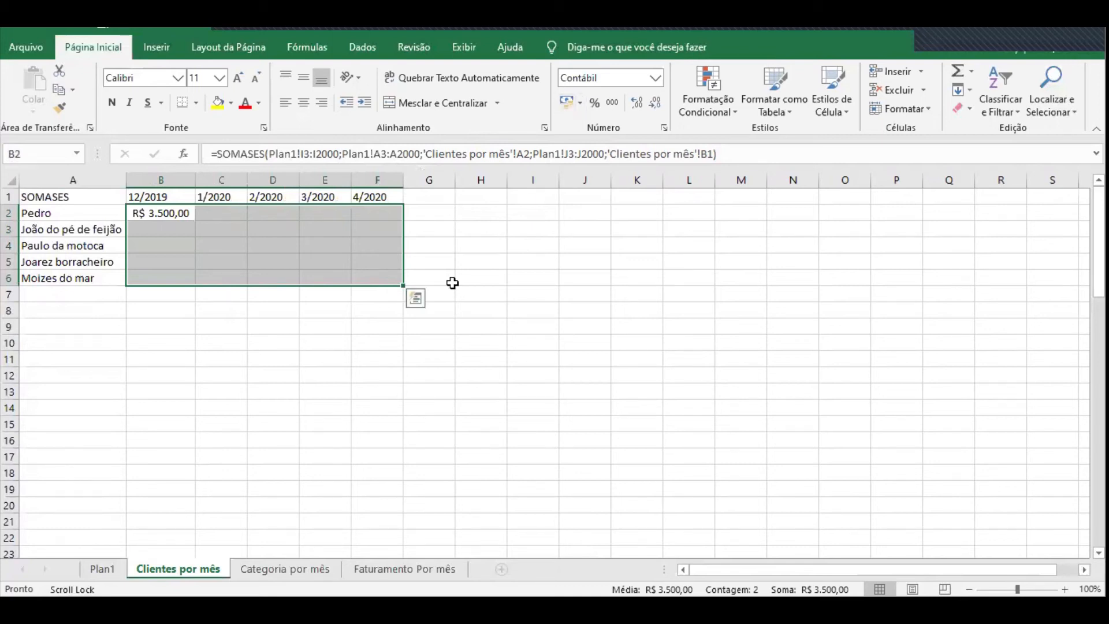
pyautogui.moveTo(379, 193); pyautogui.dragTo(90, 195)
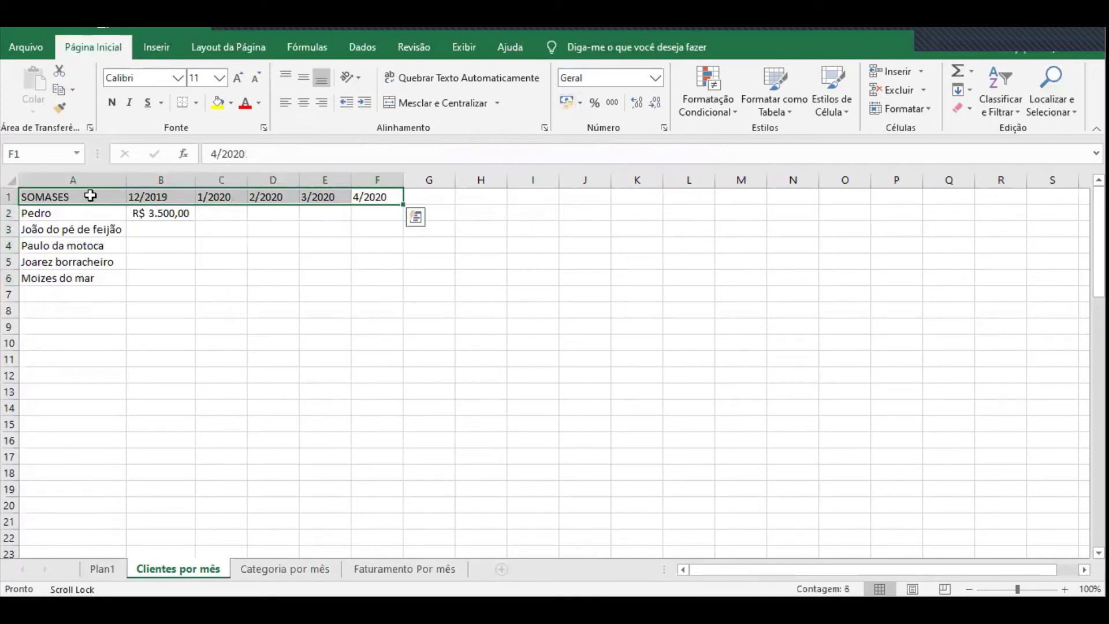
pyautogui.click(112, 102)
pyautogui.click(82, 278)
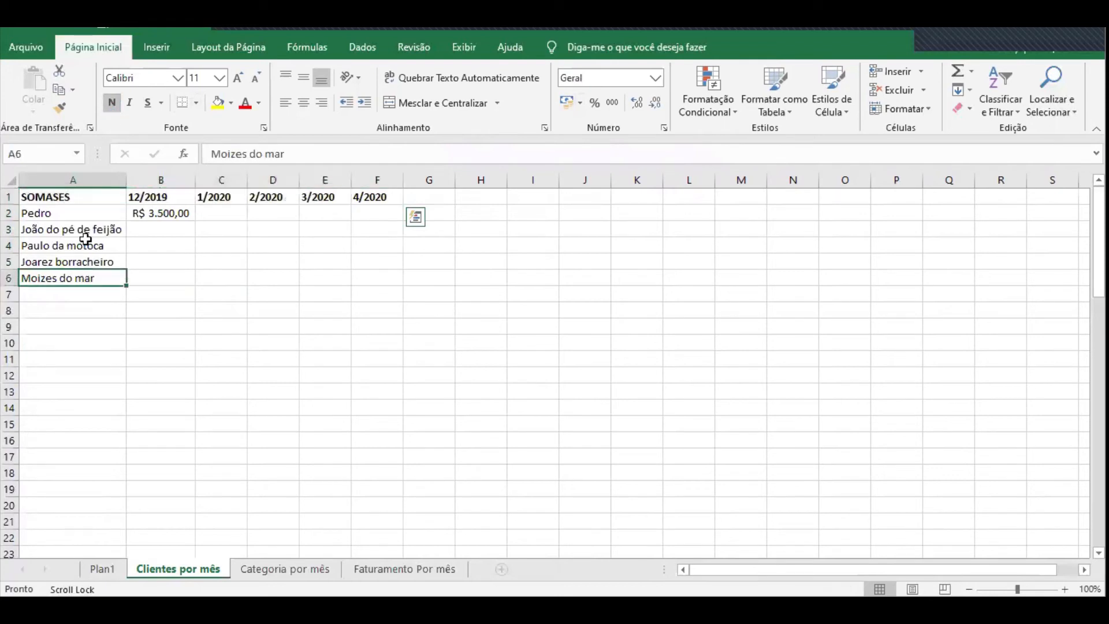
pyautogui.moveTo(85, 238); pyautogui.dragTo(81, 213)
pyautogui.click(111, 102)
pyautogui.click(275, 324)
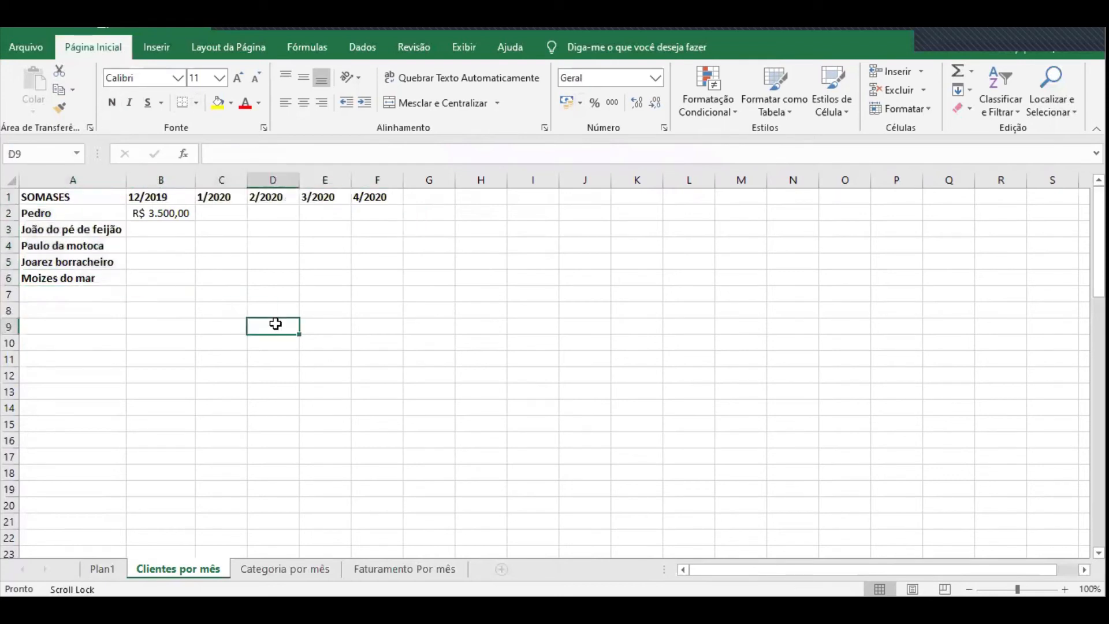
# Examine the CONCATENAR formulas in Plan1's DATA DO RECEBIMENTO column J and the source dates they reference in column B
pyautogui.click(161, 226)
pyautogui.click(168, 213)
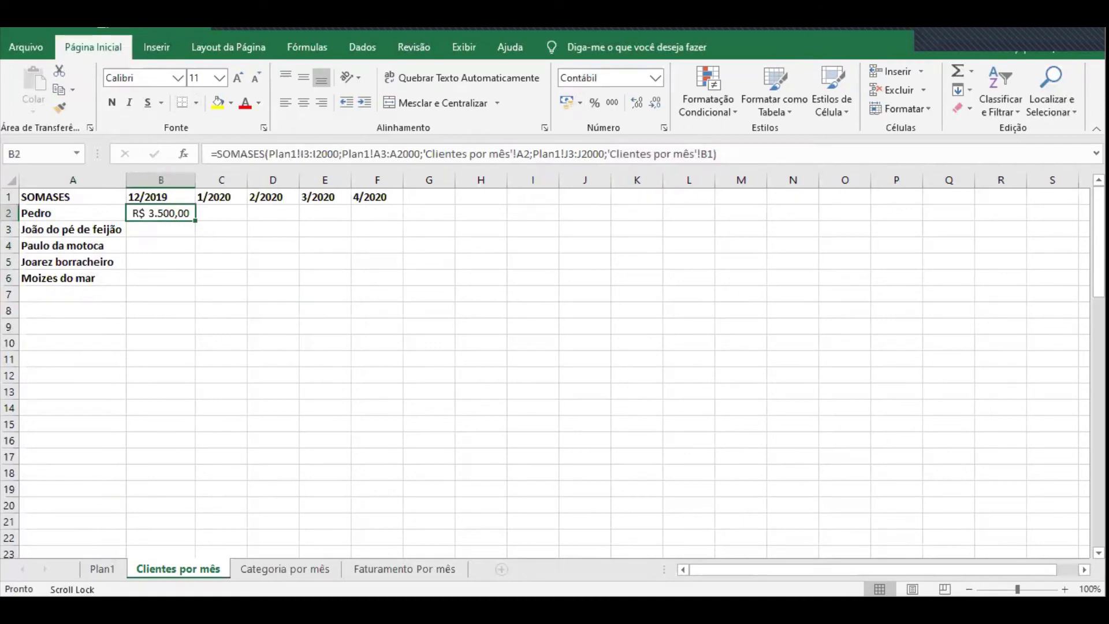
pyautogui.click(102, 569)
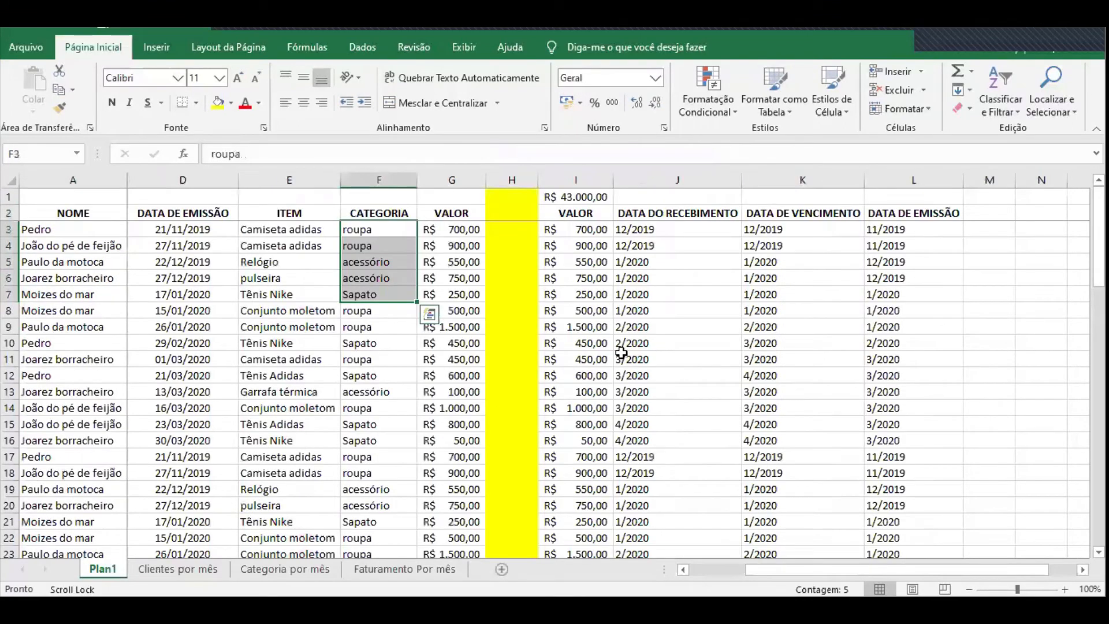
pyautogui.click(648, 229)
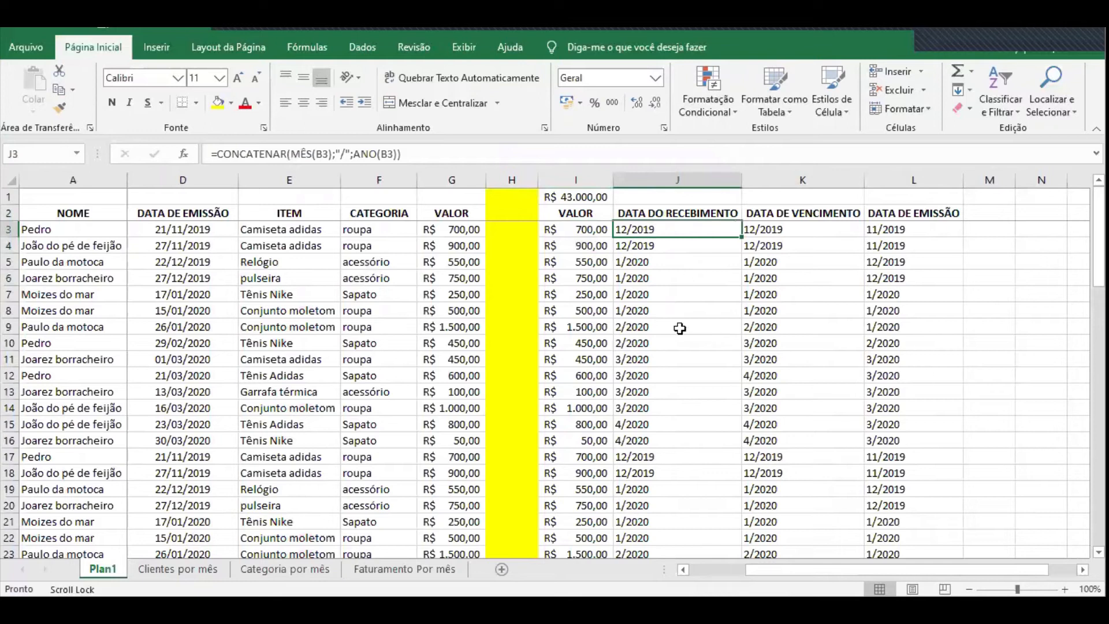
pyautogui.doubleClick(659, 247)
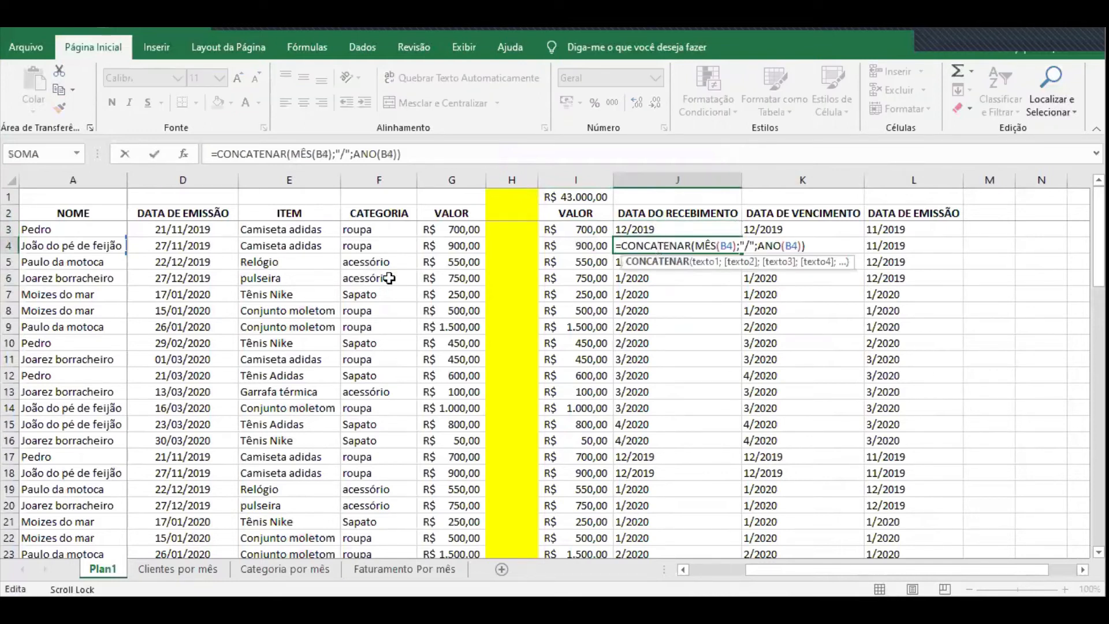
pyautogui.moveTo(901, 570); pyautogui.dragTo(844, 570)
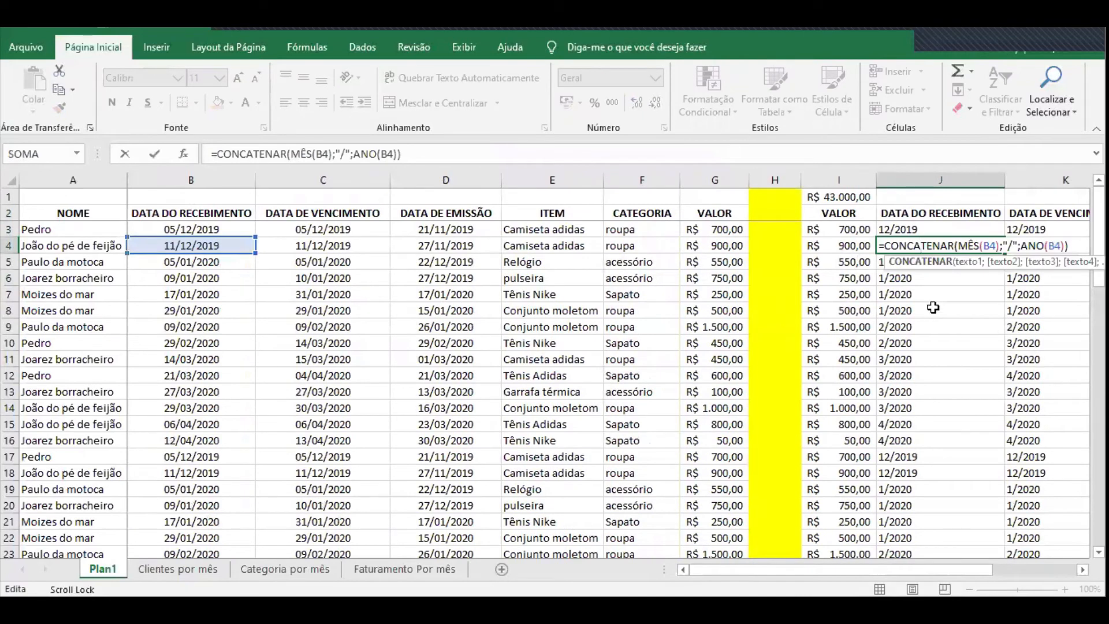
pyautogui.press('Return')
pyautogui.doubleClick(909, 262)
pyautogui.press('Return')
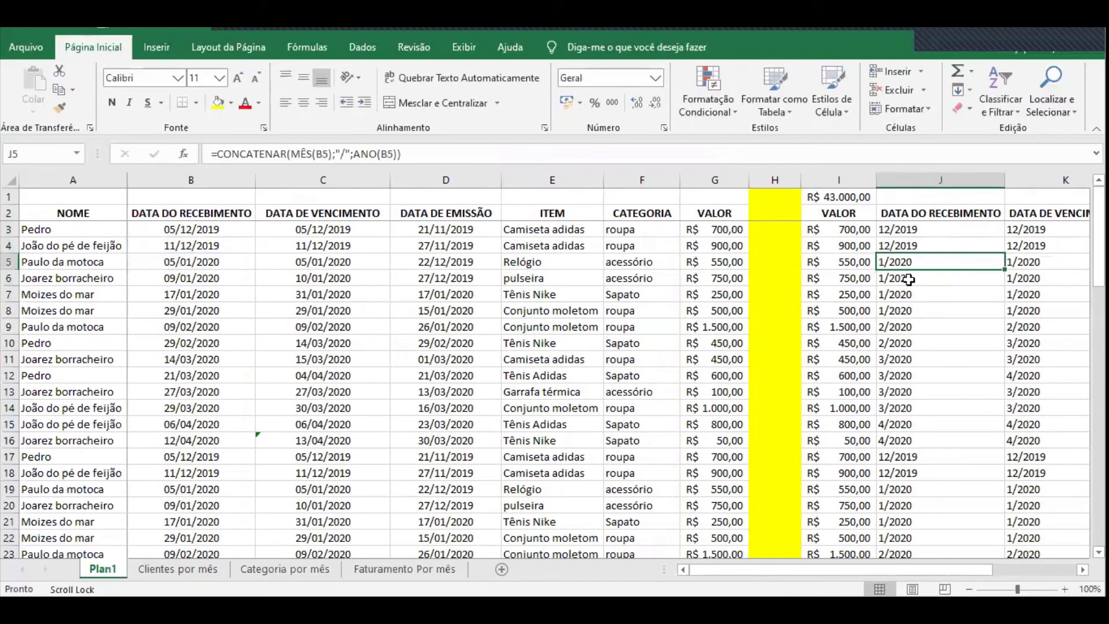
pyautogui.doubleClick(927, 278)
pyautogui.press('Escape')
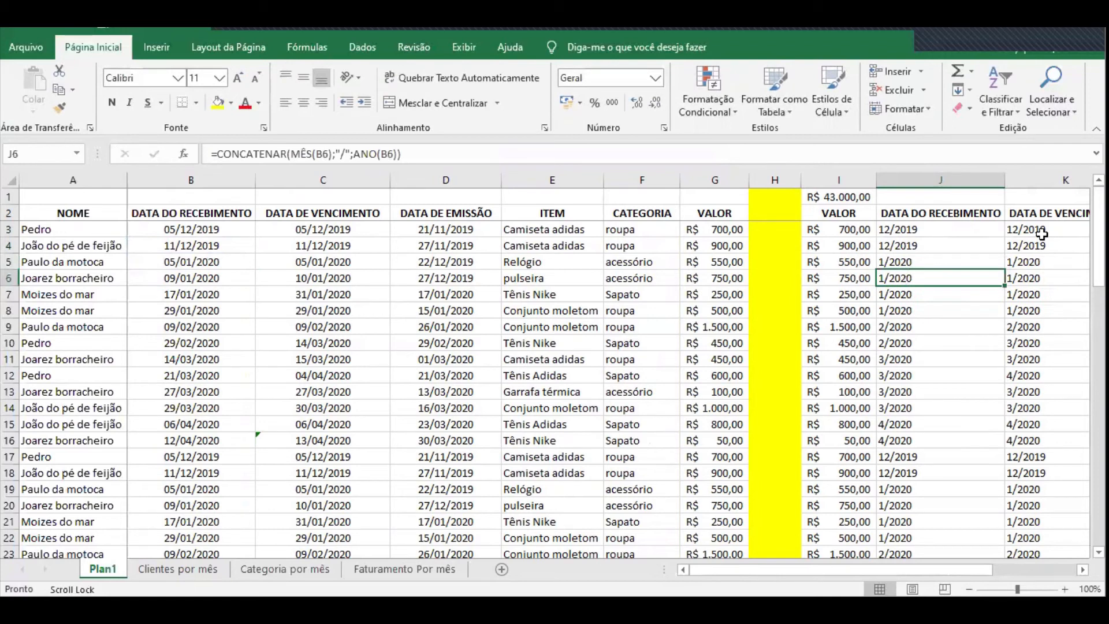
# Examine the CONCATENAR formulas in Plan1's DATA DE VENCIMENTO and DATA DE EMISSÃO month columns and their source dates
pyautogui.doubleClick(1042, 237)
pyautogui.press('Return')
pyautogui.scroll(11, 556, 356)
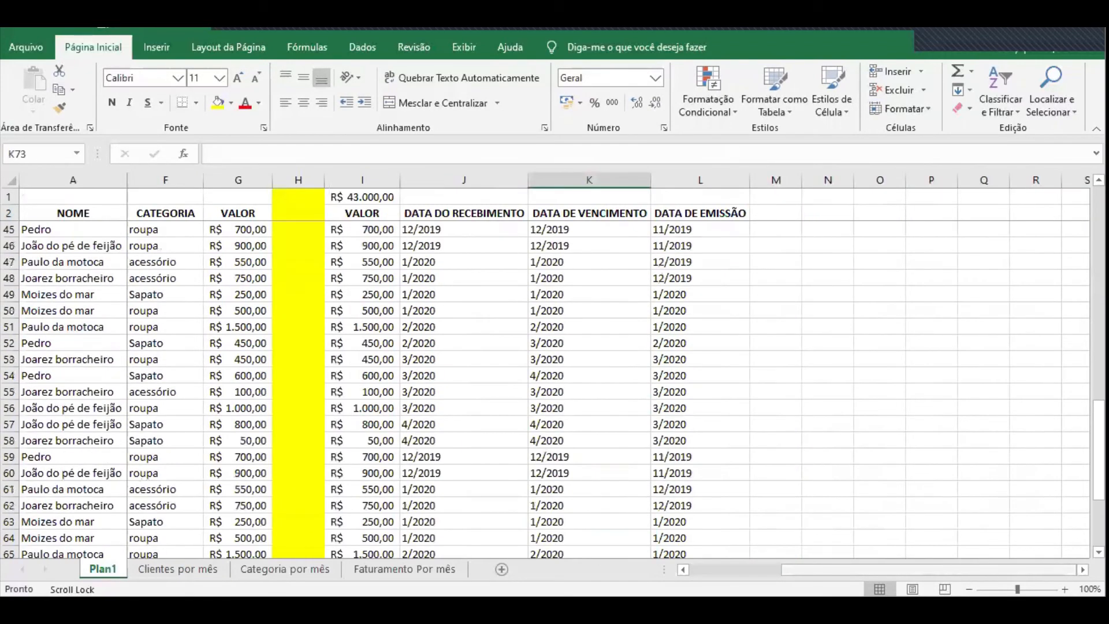
pyautogui.click(556, 358)
pyautogui.scroll(7, 557, 356)
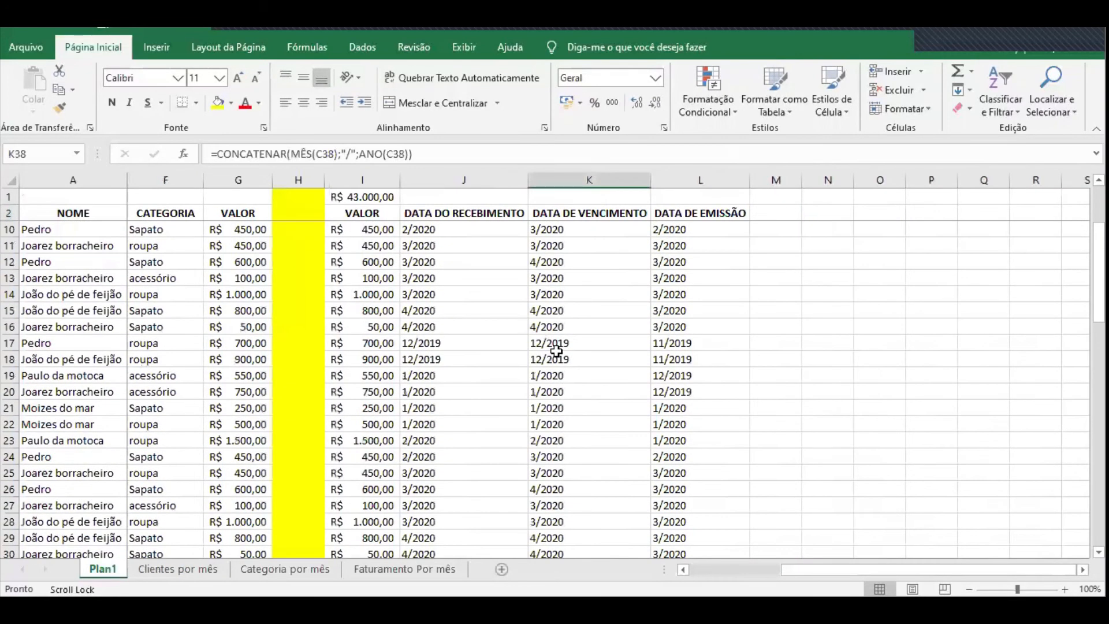
pyautogui.hscroll(-2, 556, 350)
pyautogui.scroll(2, 556, 351)
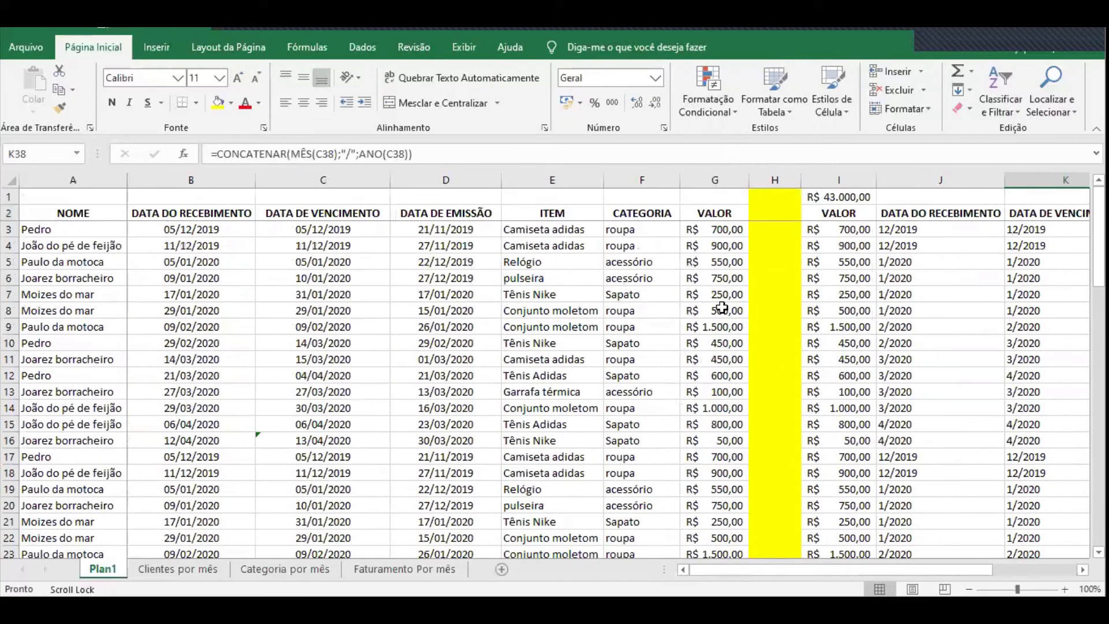
pyautogui.click(1020, 234)
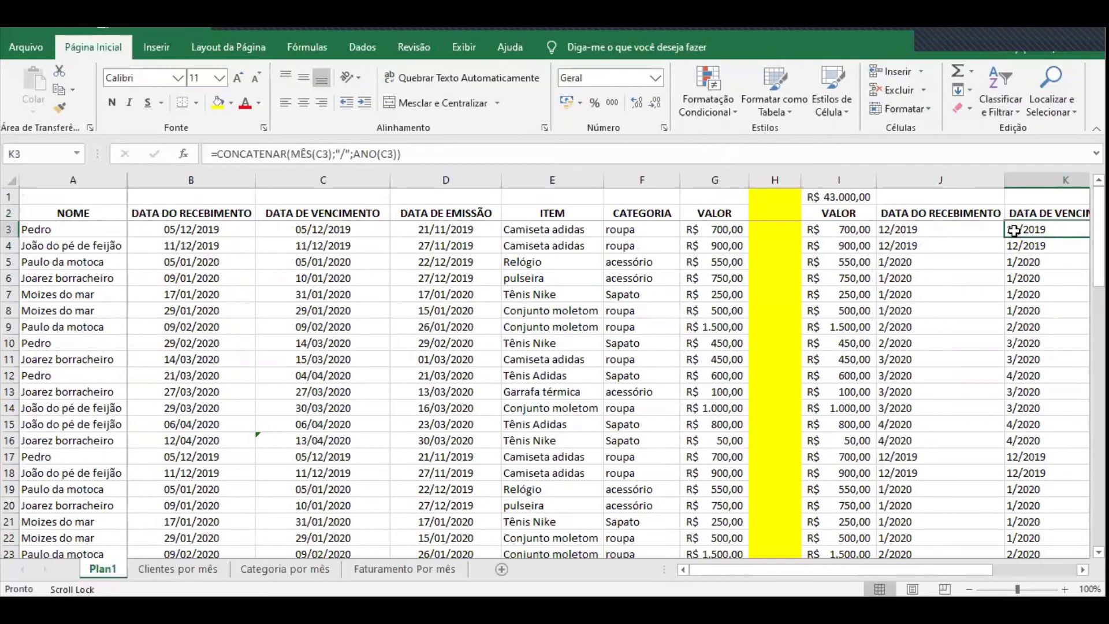
pyautogui.doubleClick(1020, 234)
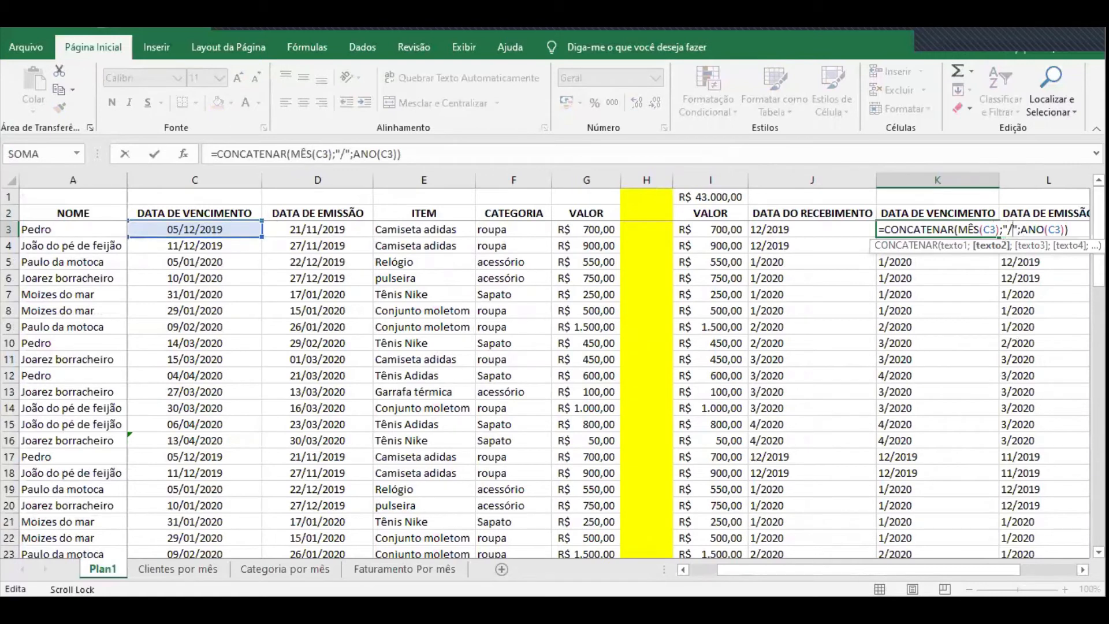
pyautogui.press('Tab')
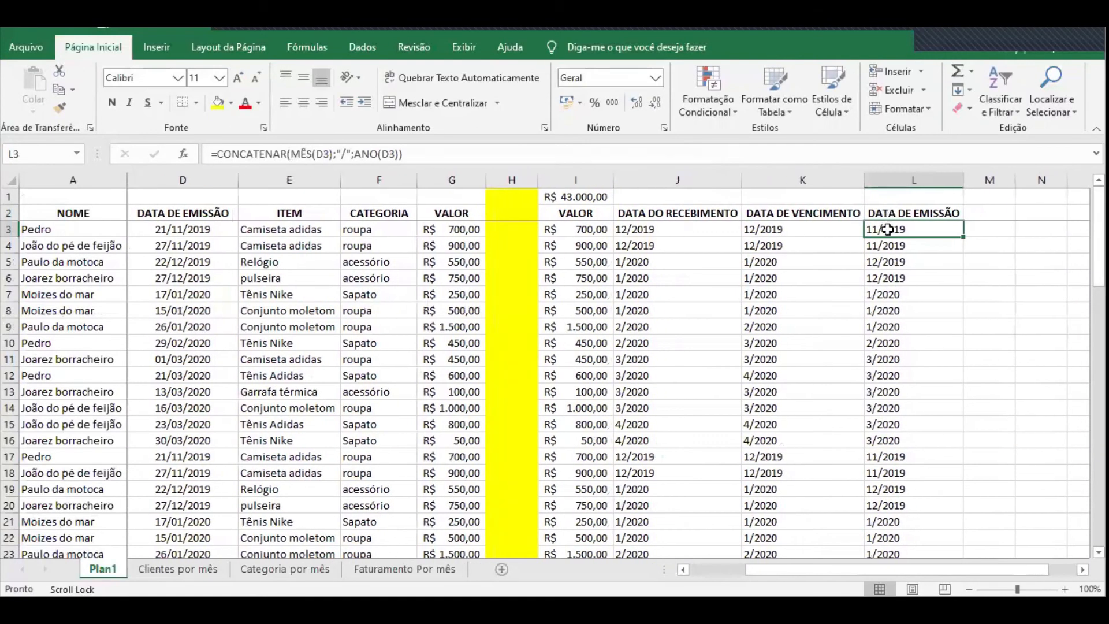
pyautogui.doubleClick(891, 228)
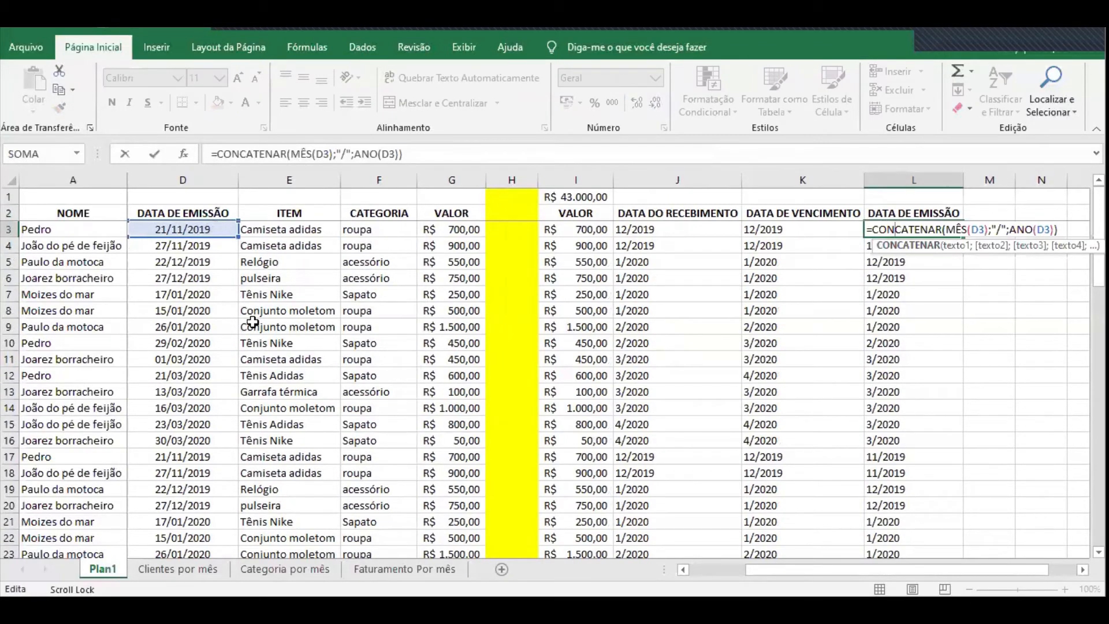
pyautogui.press('Escape')
# Check the sum range of the B2 formula on Clientes por mês against the VALOR and DATA DO RECEBIMENTO cells in Plan1
pyautogui.click(178, 569)
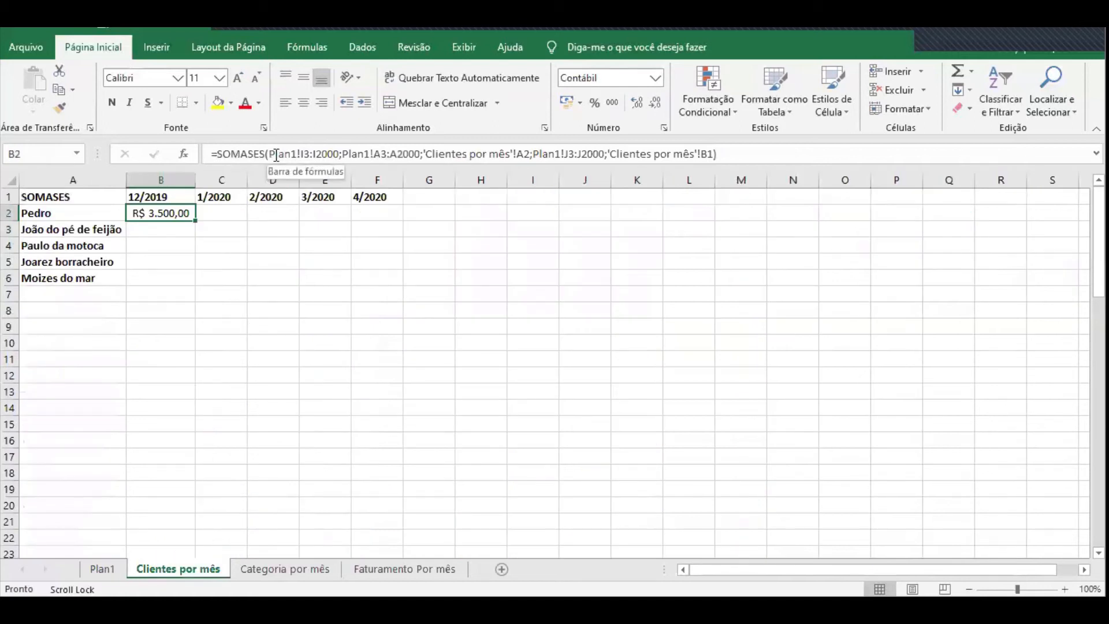
pyautogui.doubleClick(152, 212)
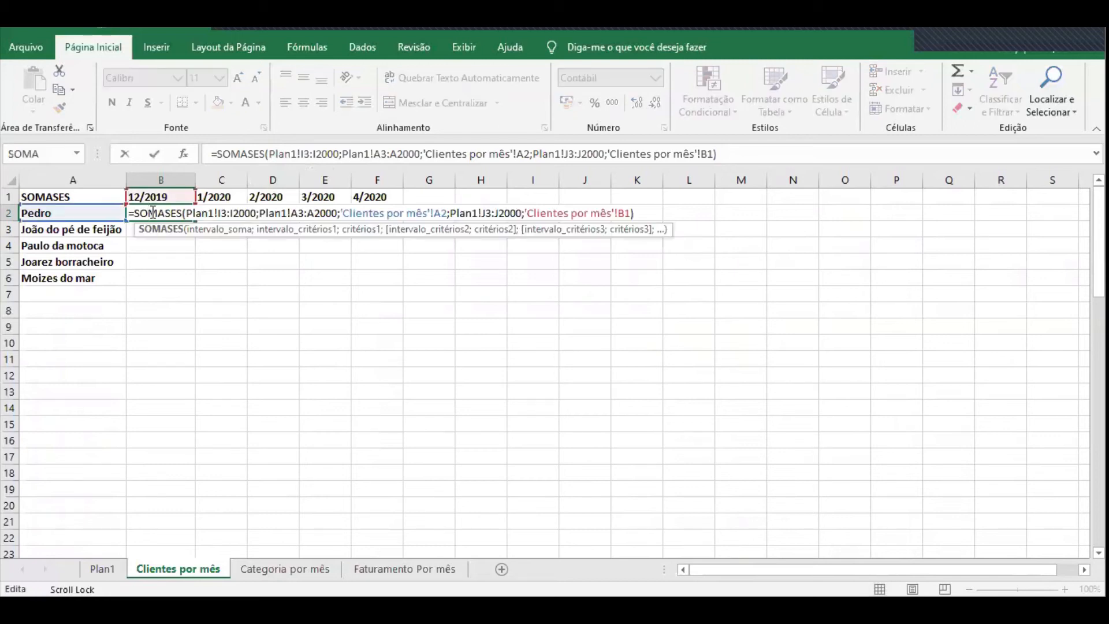
pyautogui.click(217, 230)
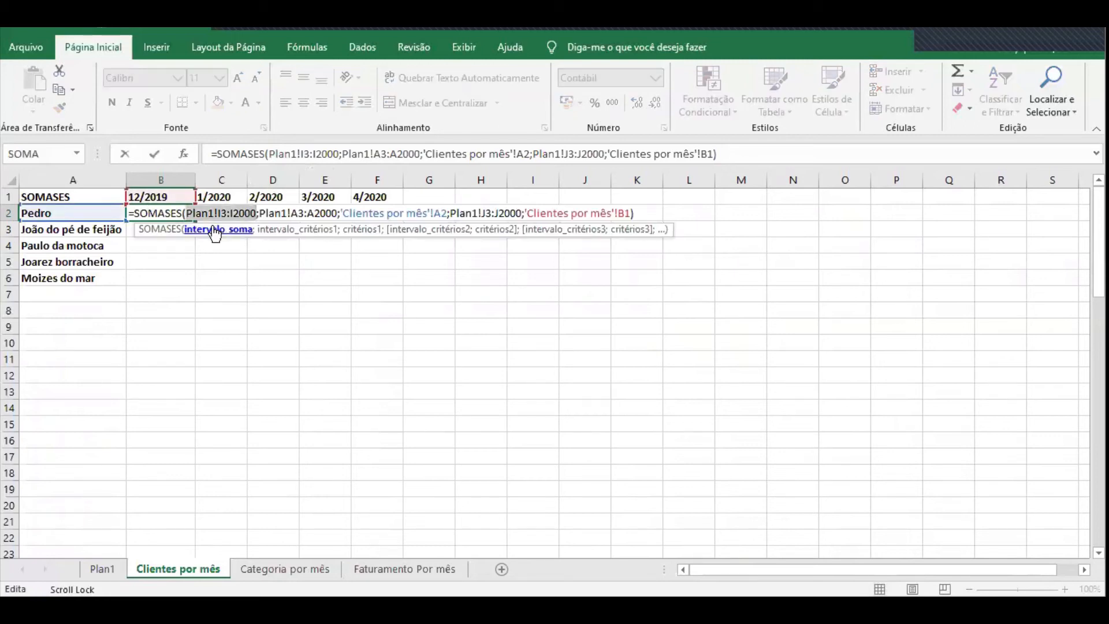
pyautogui.press('Escape')
pyautogui.click(102, 569)
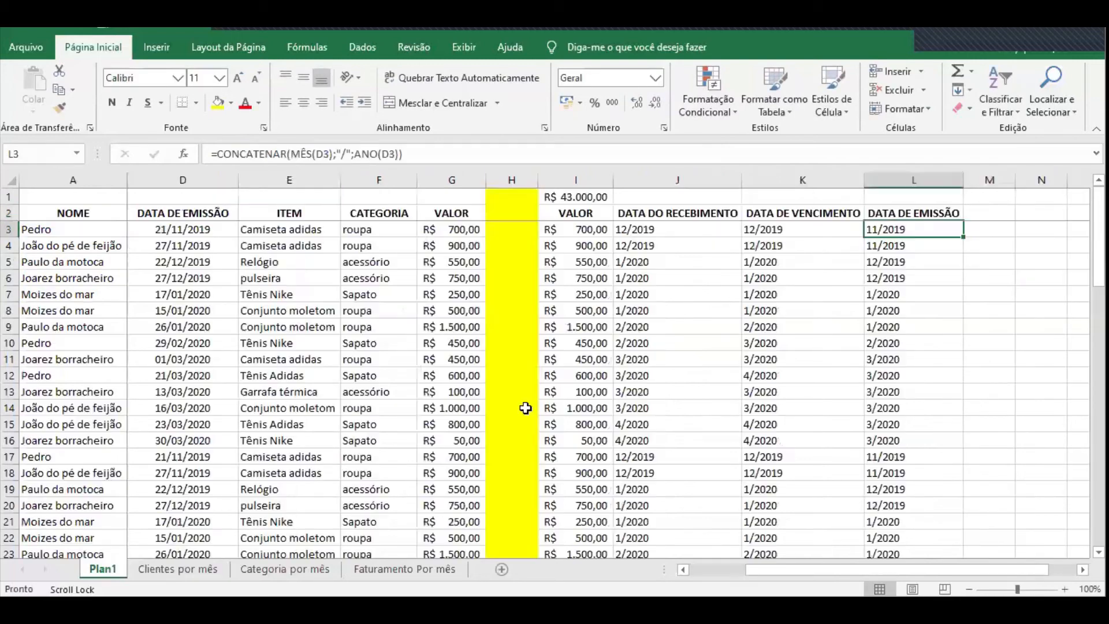
pyautogui.click(585, 229)
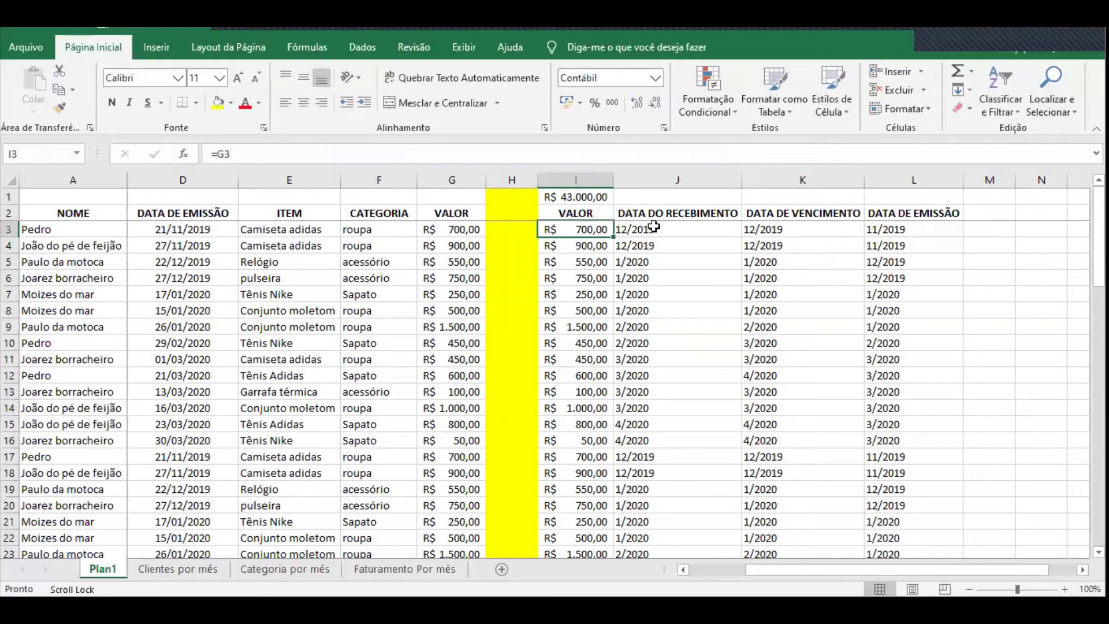
pyautogui.click(580, 245)
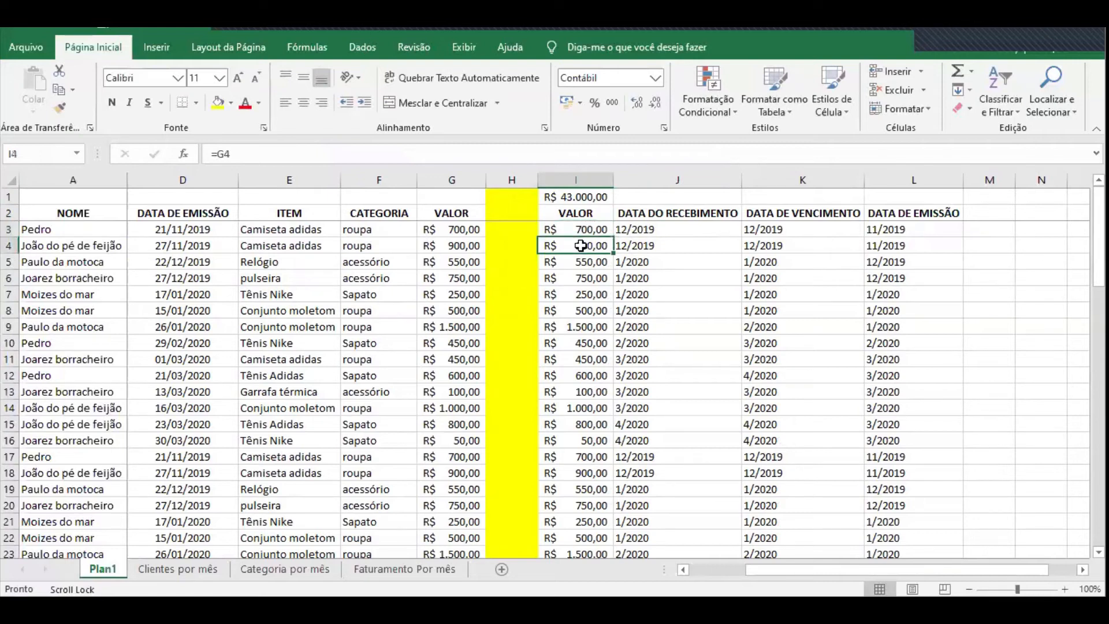
pyautogui.click(651, 249)
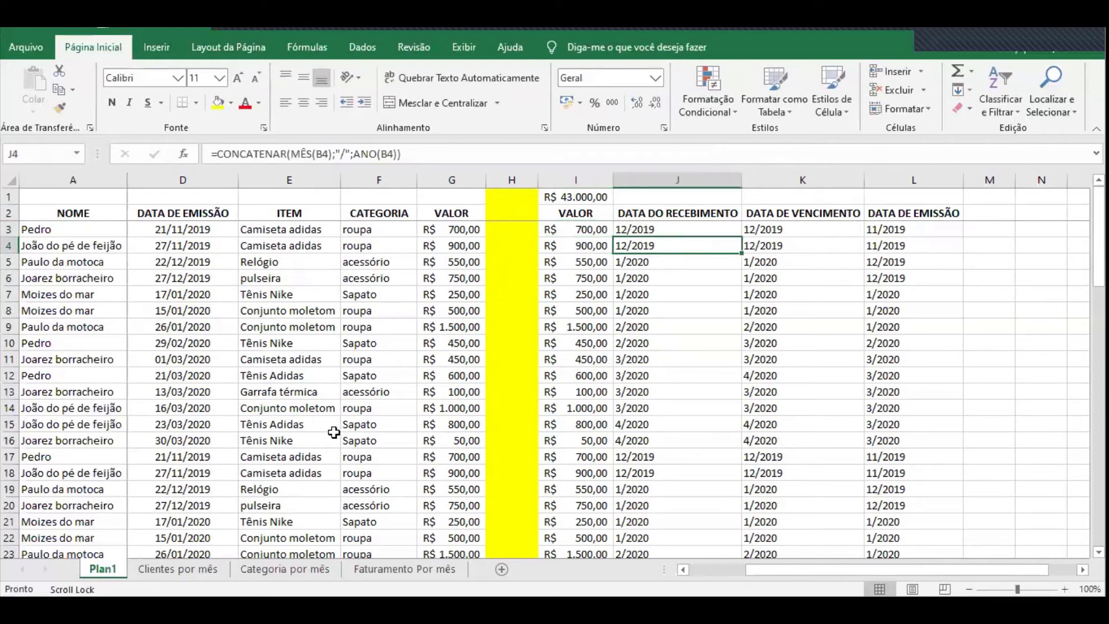
# Try copying the SOMASES formula from B2 to B3 on Clientes por mês and inspect its cell references
pyautogui.click(178, 570)
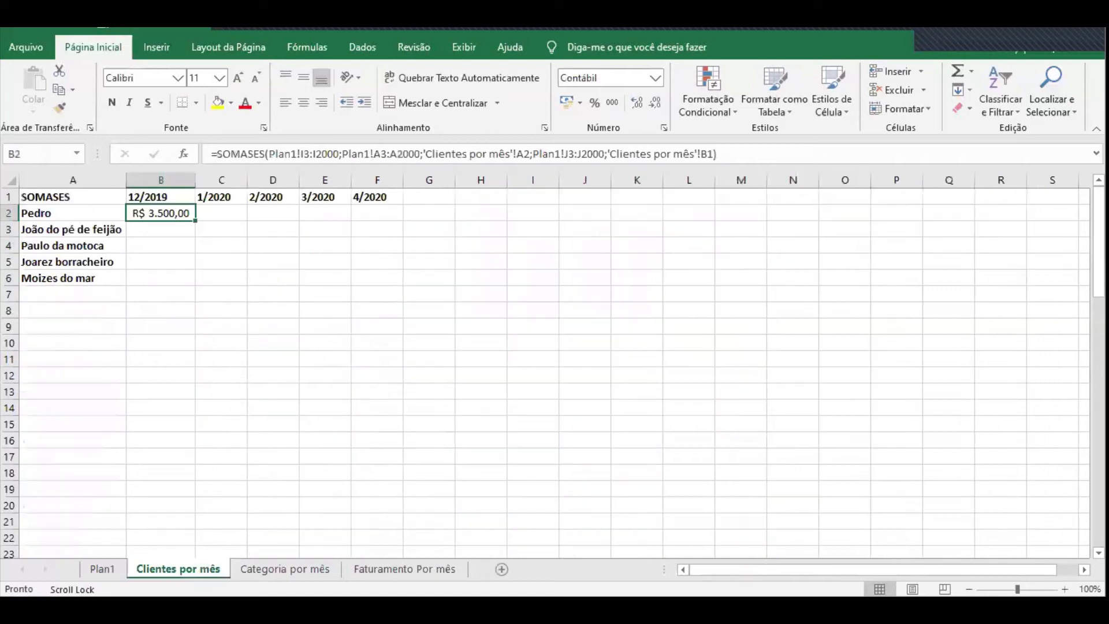
pyautogui.hotkey('ctrl', 'c')
pyautogui.click(155, 229)
pyautogui.hotkey('ctrl', 'v')
pyautogui.press('Escape')
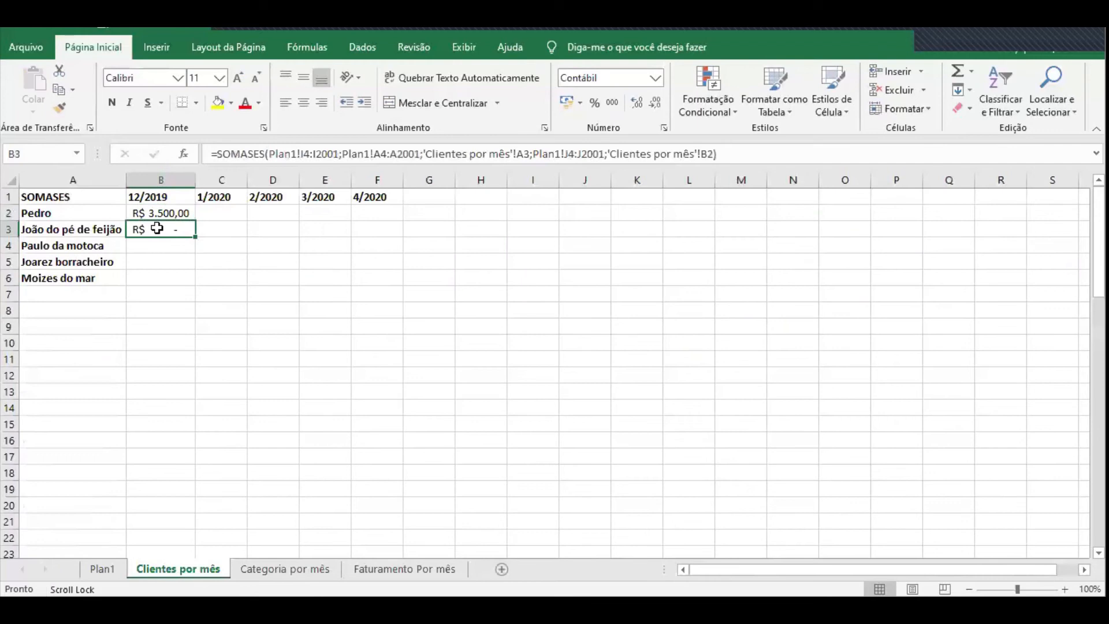
pyautogui.click(304, 154)
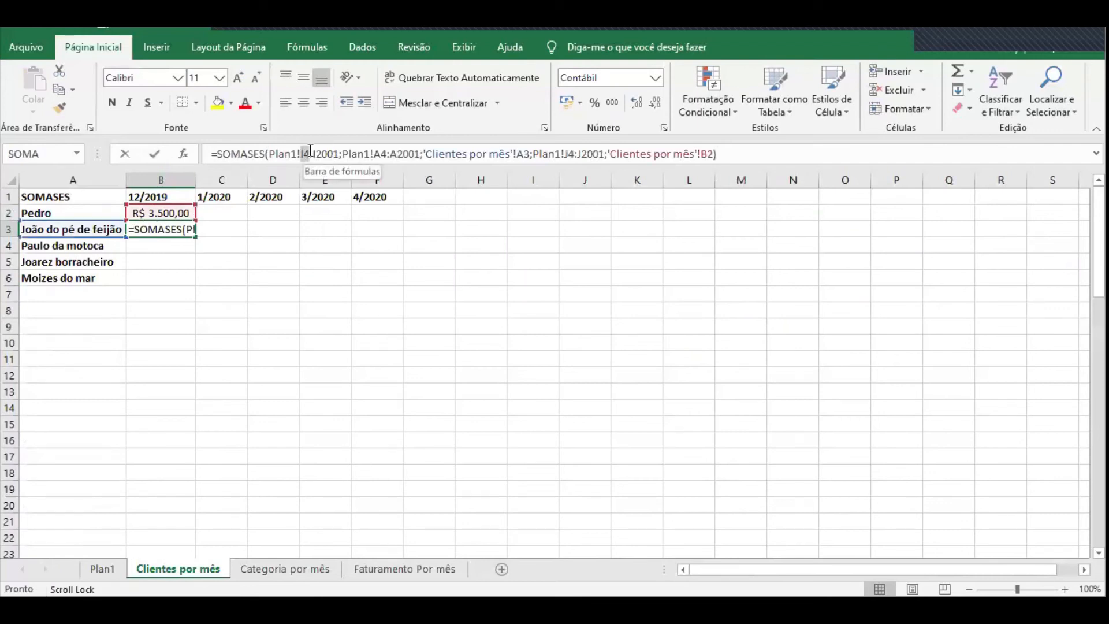
pyautogui.press('Escape')
# Try copying the formula from B3 to C3 and inspect the column references of the copy
pyautogui.hotkey('ctrl', 'c')
pyautogui.click(219, 226)
pyautogui.hotkey('ctrl', 'v')
pyautogui.press('Escape')
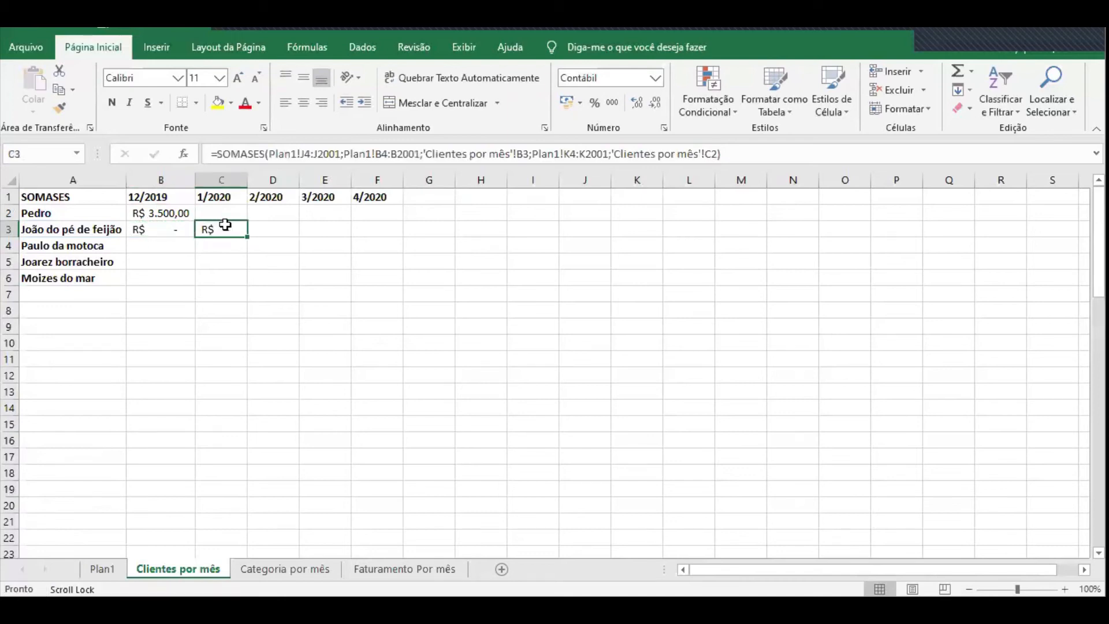
pyautogui.click(302, 154)
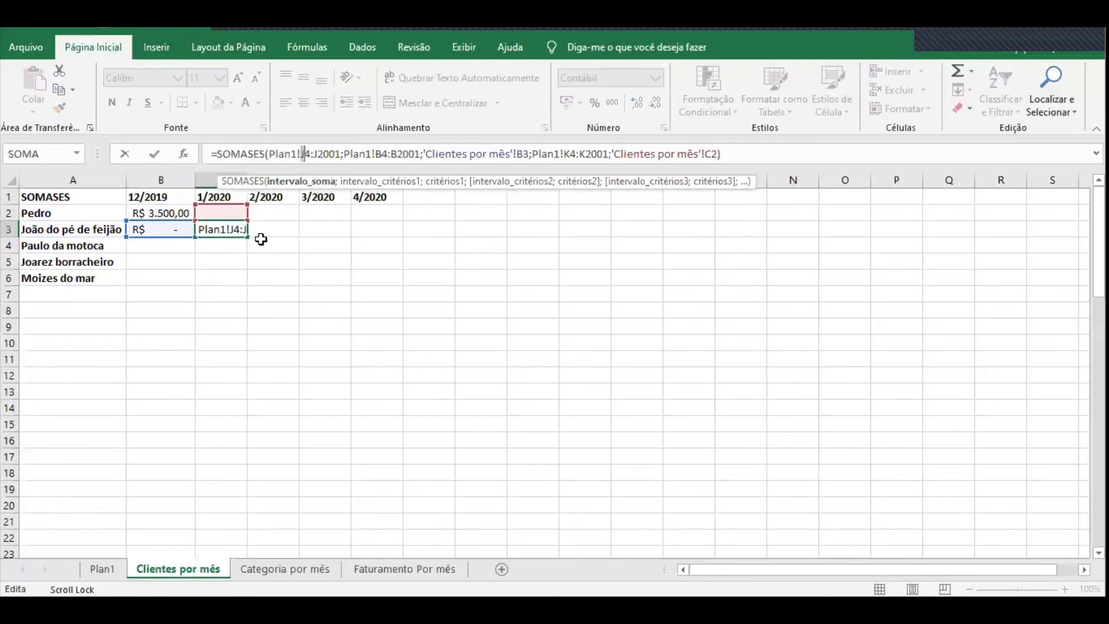
pyautogui.press('Escape')
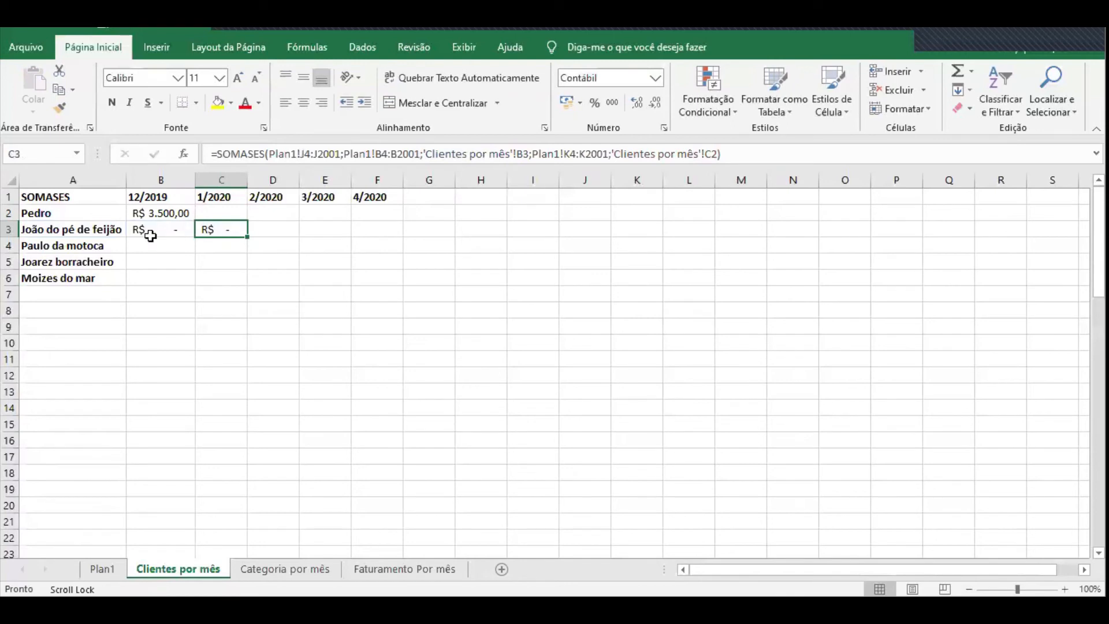
# Clear the trial formulas from C3 and B3
pyautogui.press('Delete')
pyautogui.click(171, 234)
pyautogui.press('Delete')
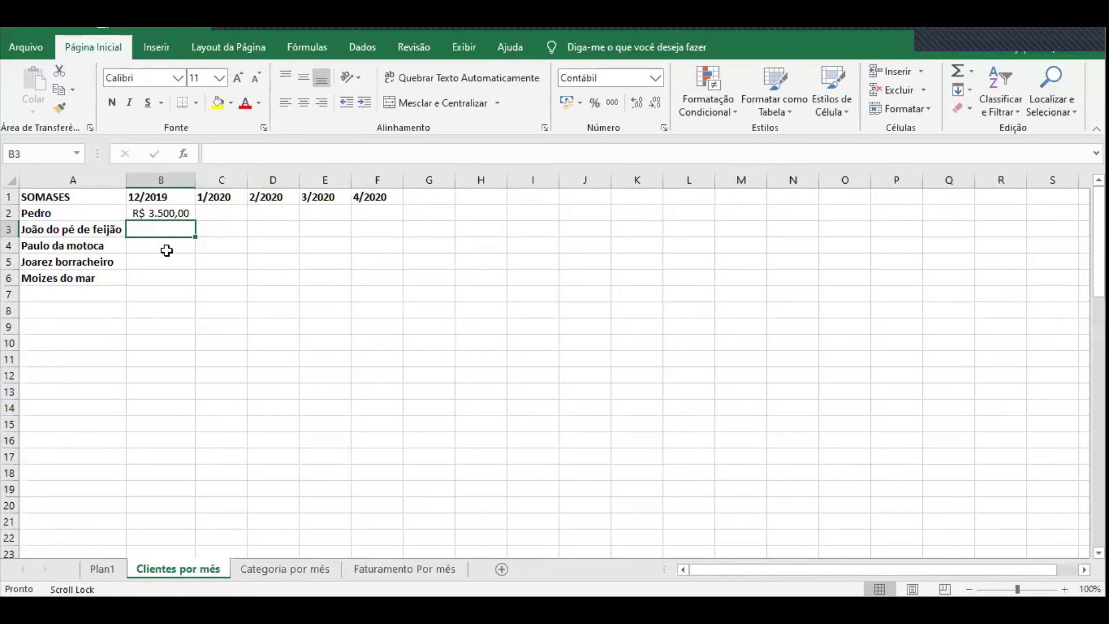
# Enter the test reference =A2 in cell G2 of Clientes por mês
pyautogui.click(183, 214)
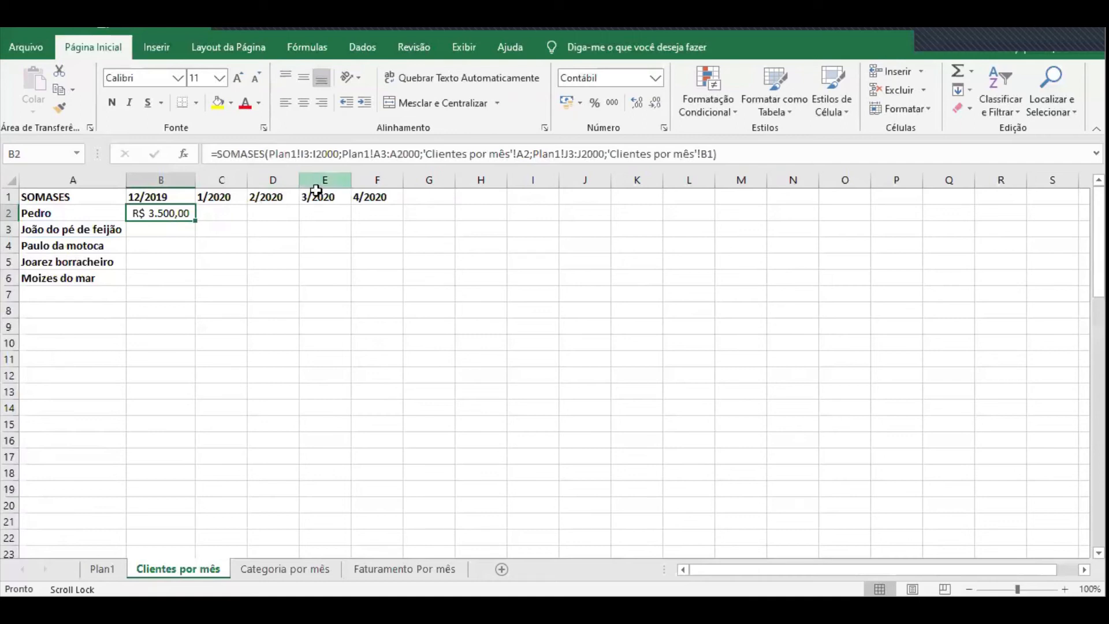
pyautogui.click(429, 218)
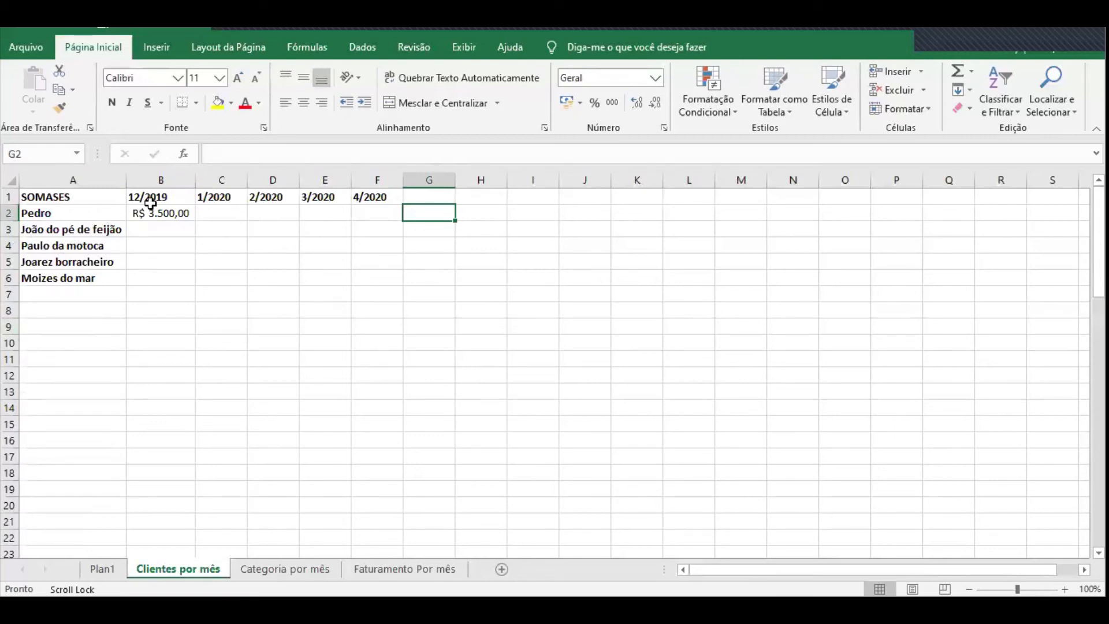
pyautogui.write('=')
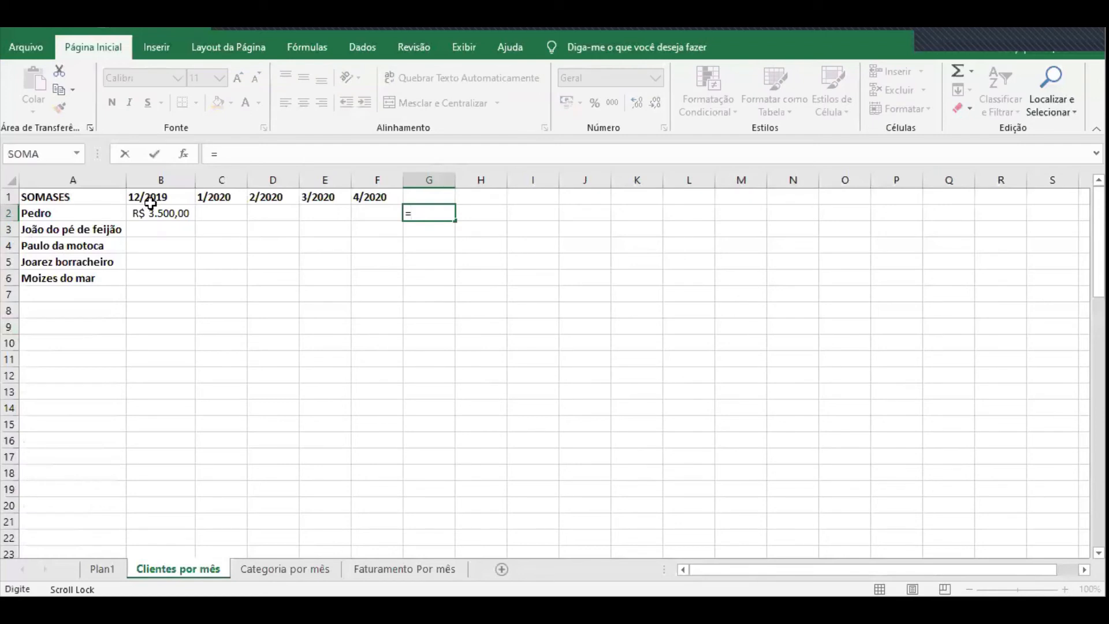
pyautogui.click(97, 210)
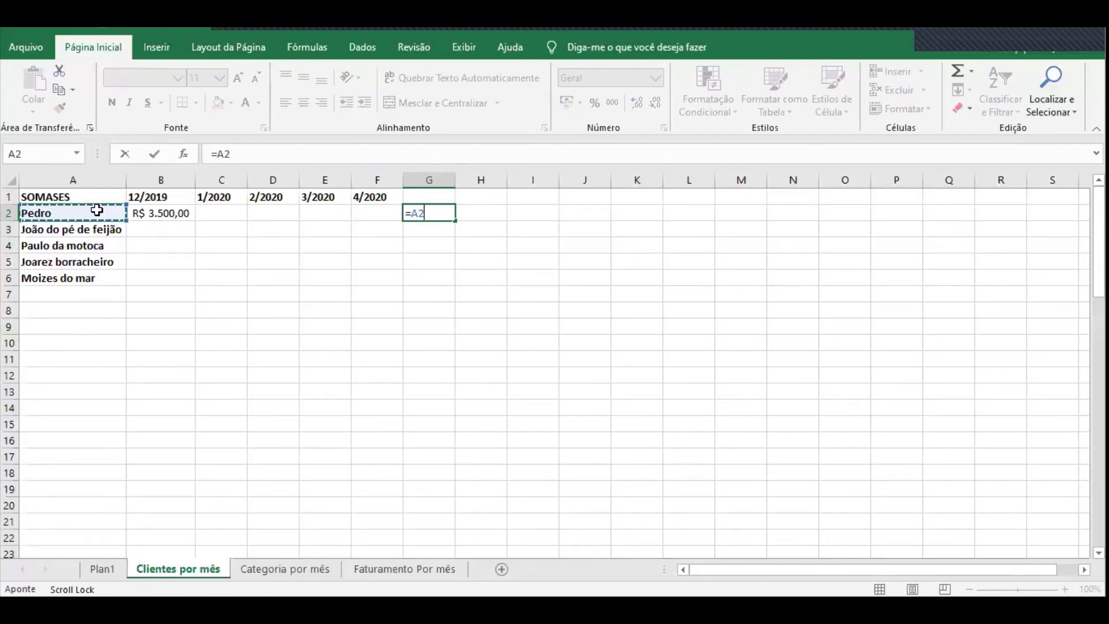
pyautogui.press('Return')
# Try copying the relative reference from G2 to G3 and inspect the copied formula
pyautogui.click(446, 212)
pyautogui.hotkey('ctrl', 'c')
pyautogui.click(436, 228)
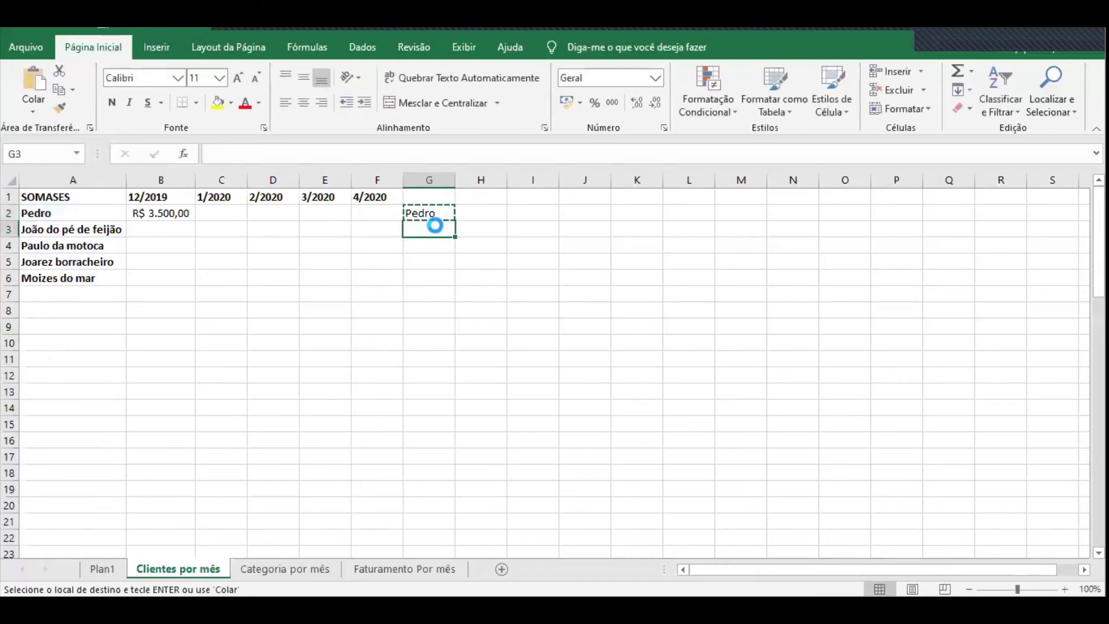
pyautogui.hotkey('ctrl', 'v')
pyautogui.press('Escape')
pyautogui.doubleClick(436, 229)
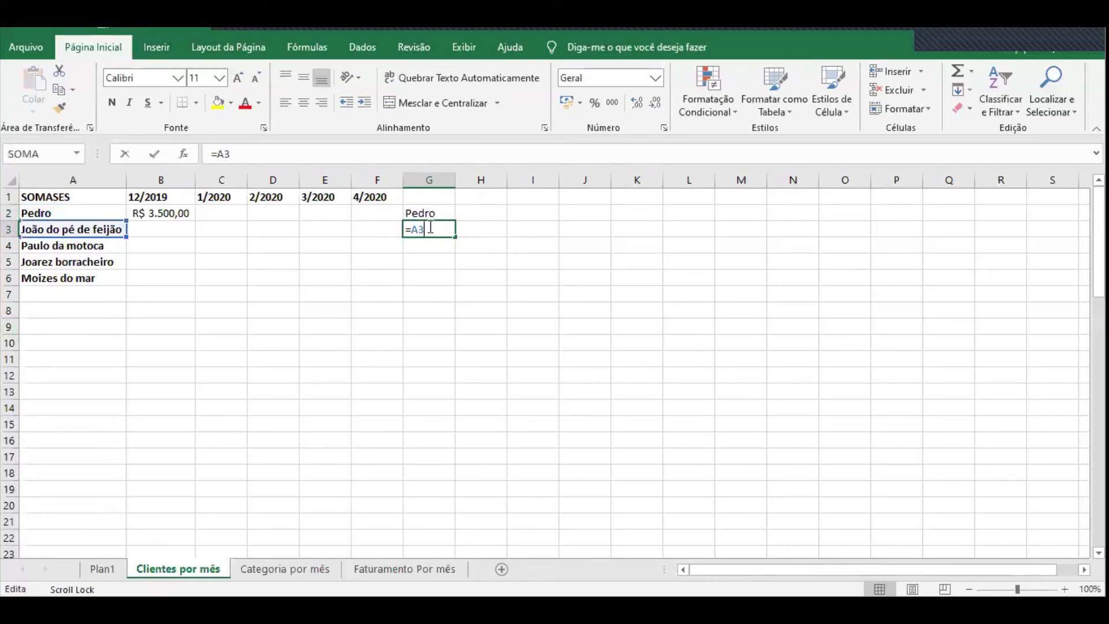
pyautogui.press('Escape')
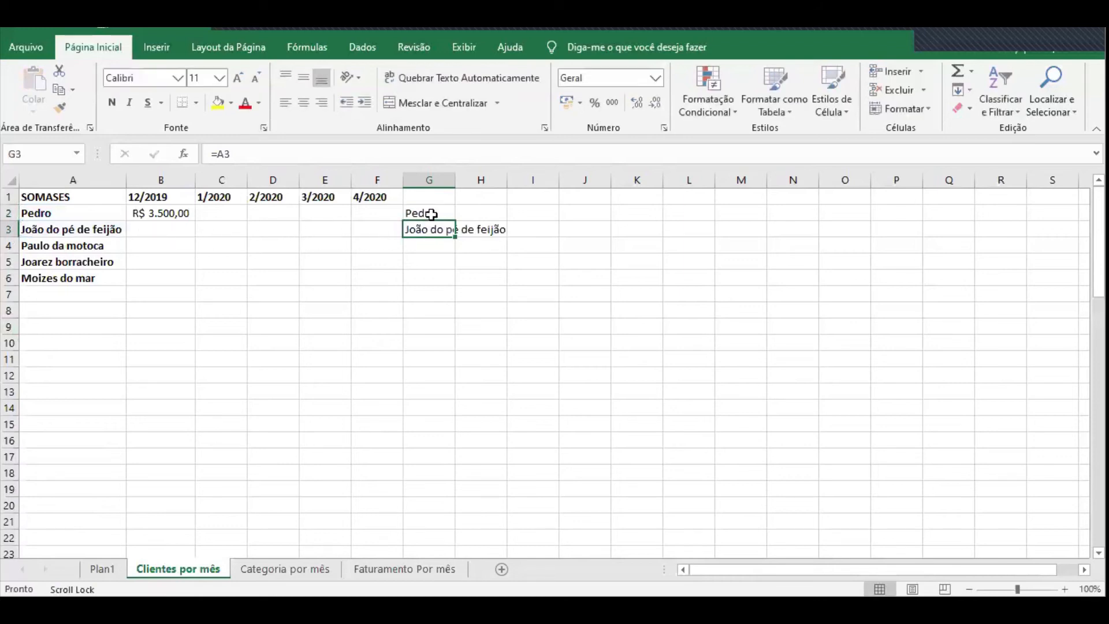
# Make the reference in G2 fully absolute as =$A$2
pyautogui.click(431, 213)
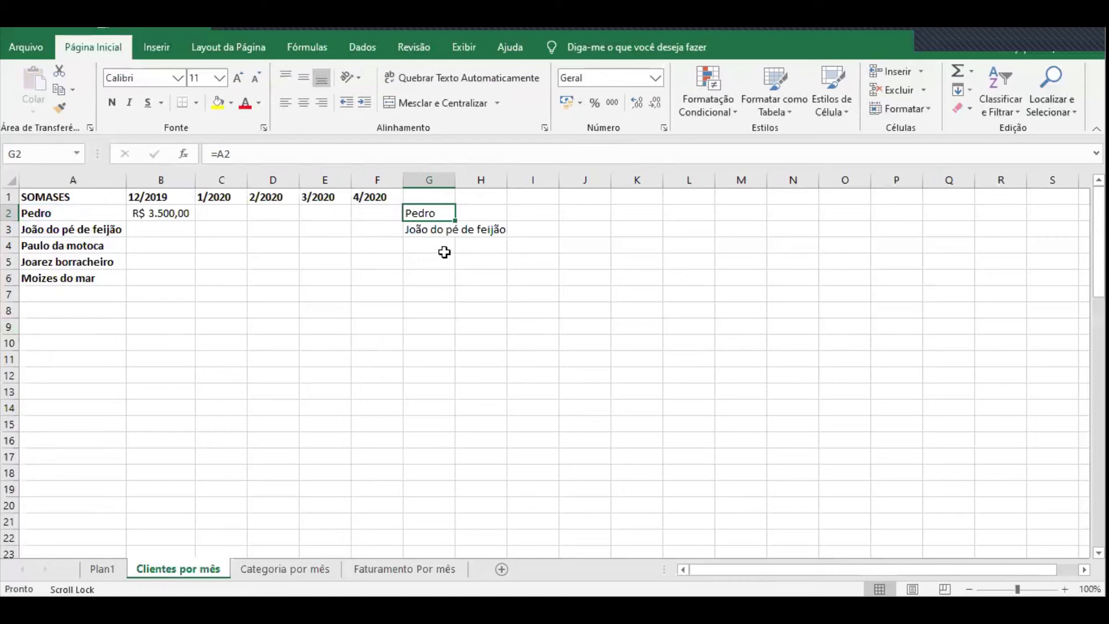
pyautogui.doubleClick(427, 212)
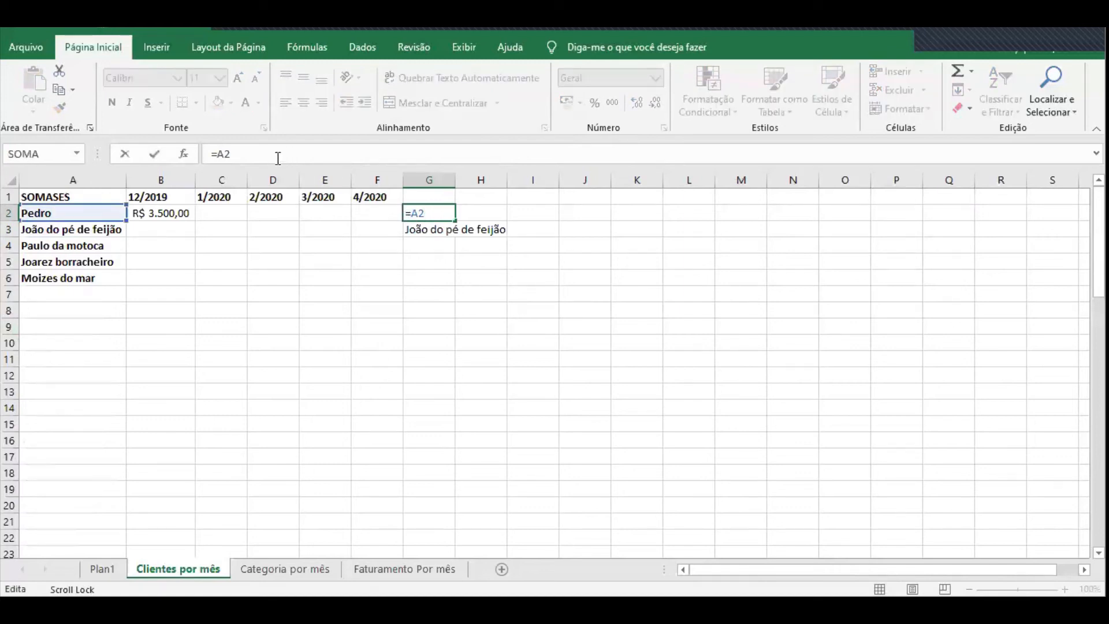
pyautogui.click(226, 152)
pyautogui.moveTo(218, 153); pyautogui.dragTo(240, 152)
pyautogui.click(239, 153)
pyautogui.press('F4')
pyautogui.moveTo(244, 152); pyautogui.dragTo(234, 153)
pyautogui.press('Return')
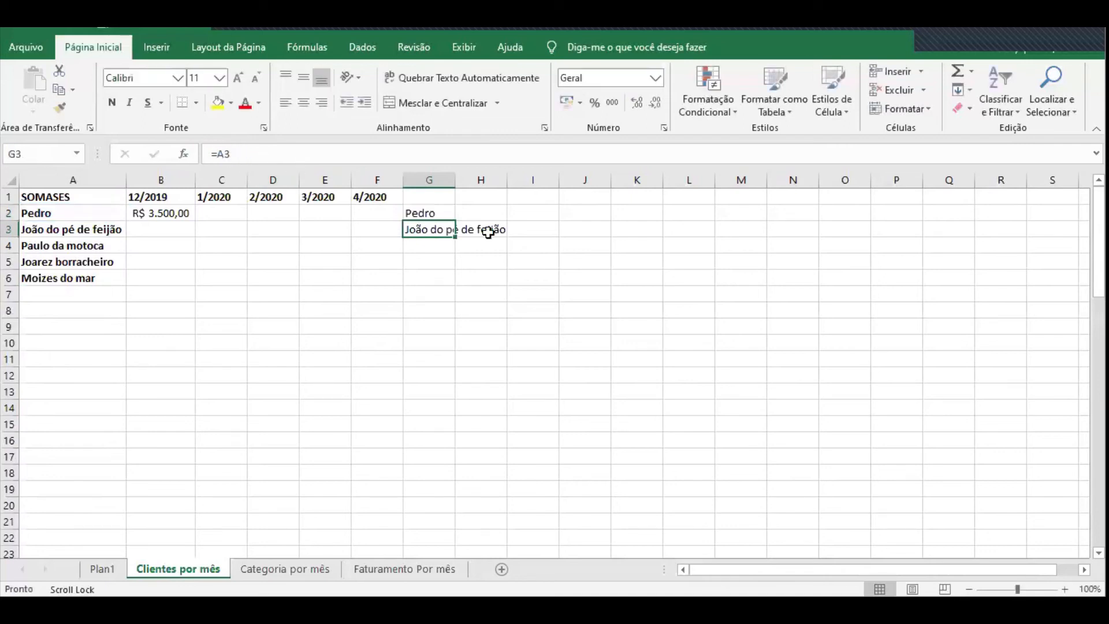
# Copy the absolute reference from G2 over the formula in G3
pyautogui.click(441, 215)
pyautogui.hotkey('ctrl', 'c')
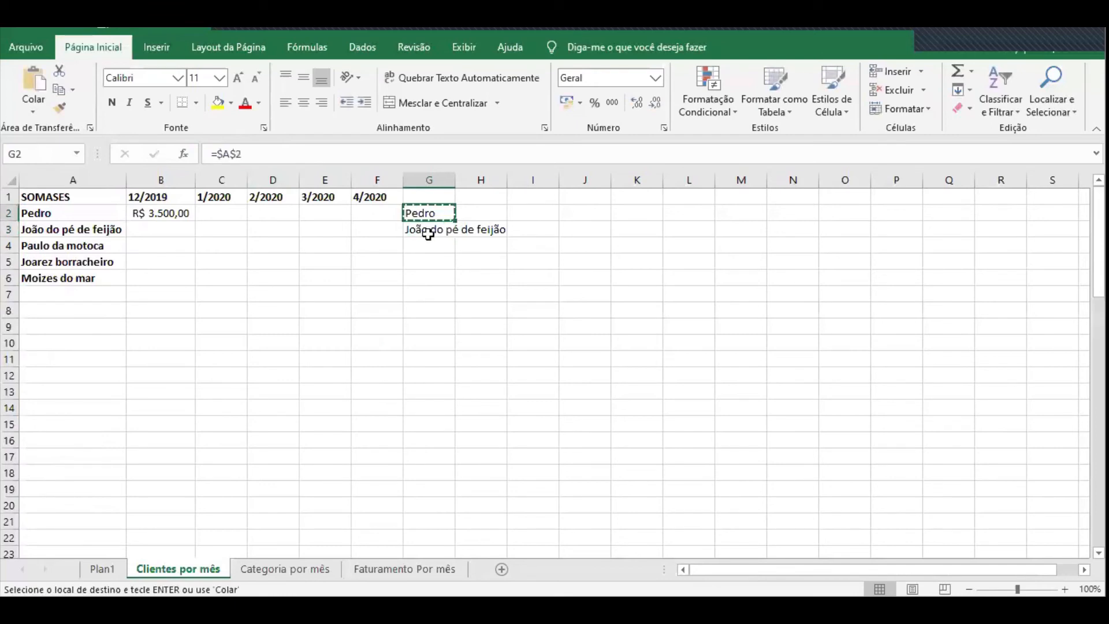
pyautogui.click(428, 232)
pyautogui.hotkey('ctrl', 'v')
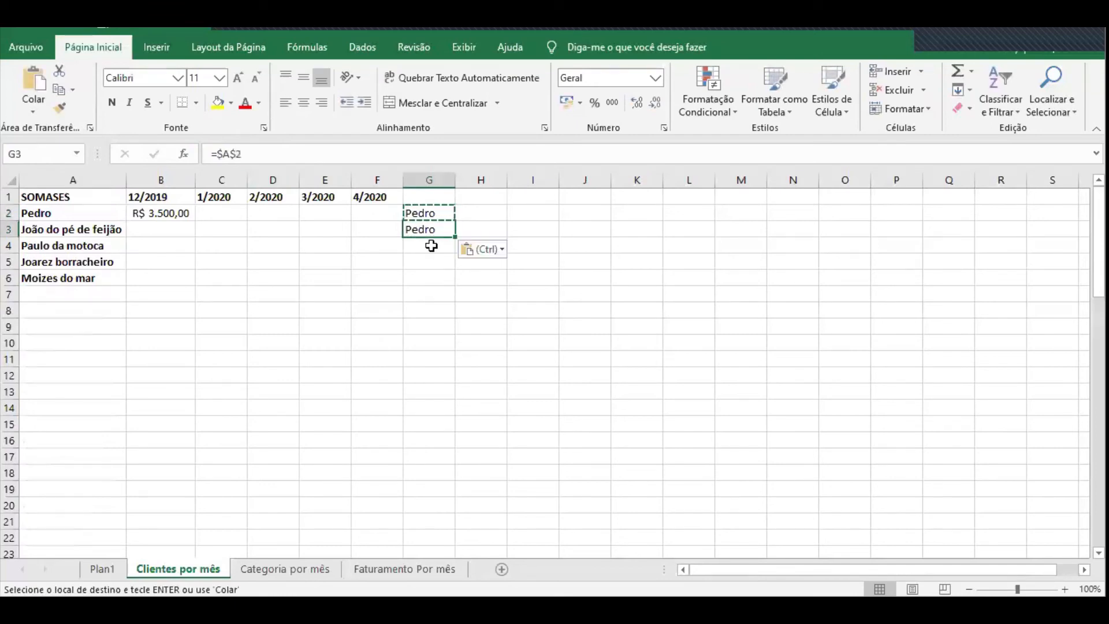
pyautogui.press('Escape')
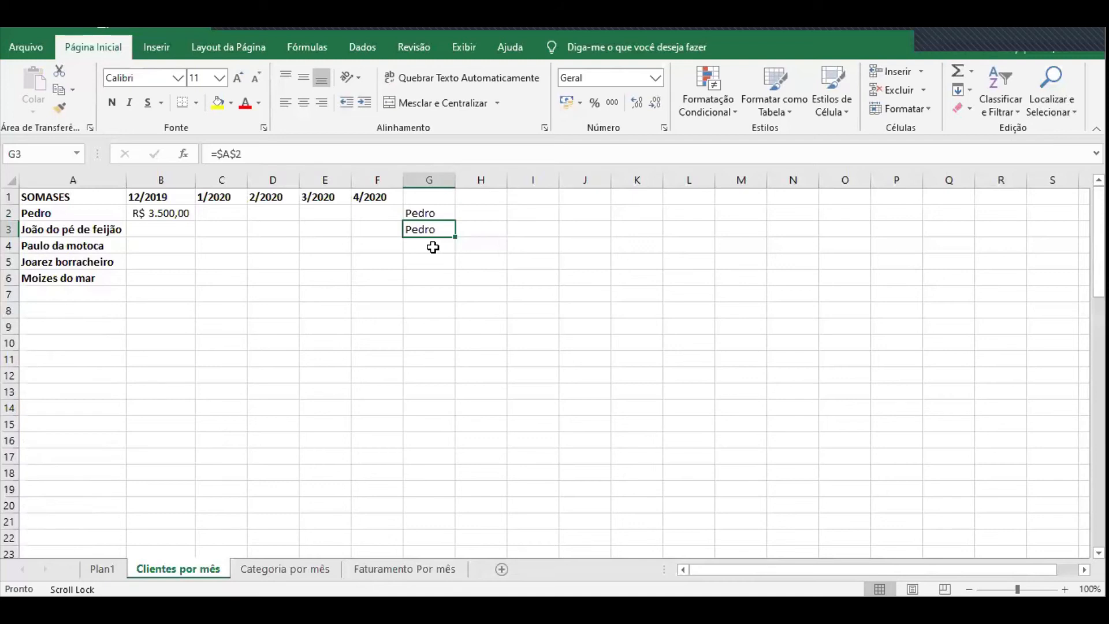
# Try copying the G3 formula to L6, J10 and H10, and inspect the reference in H10
pyautogui.hotkey('ctrl', 'c')
pyautogui.click(668, 275)
pyautogui.hotkey('ctrl', 'v')
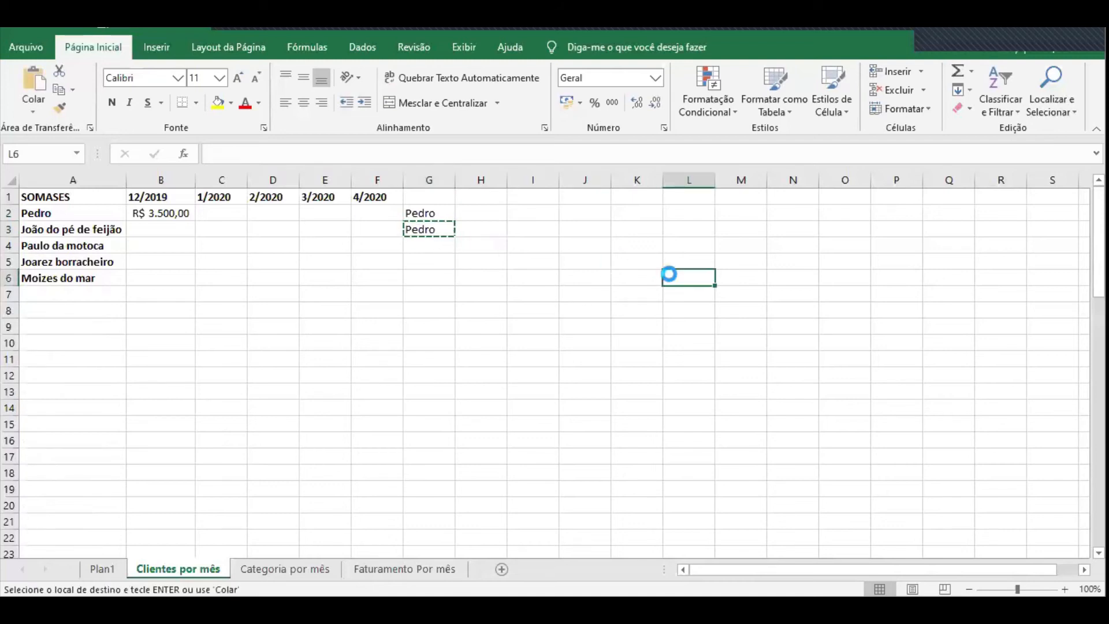
pyautogui.click(609, 348)
pyautogui.hotkey('ctrl', 'v')
pyautogui.click(462, 341)
pyautogui.hotkey('ctrl', 'v')
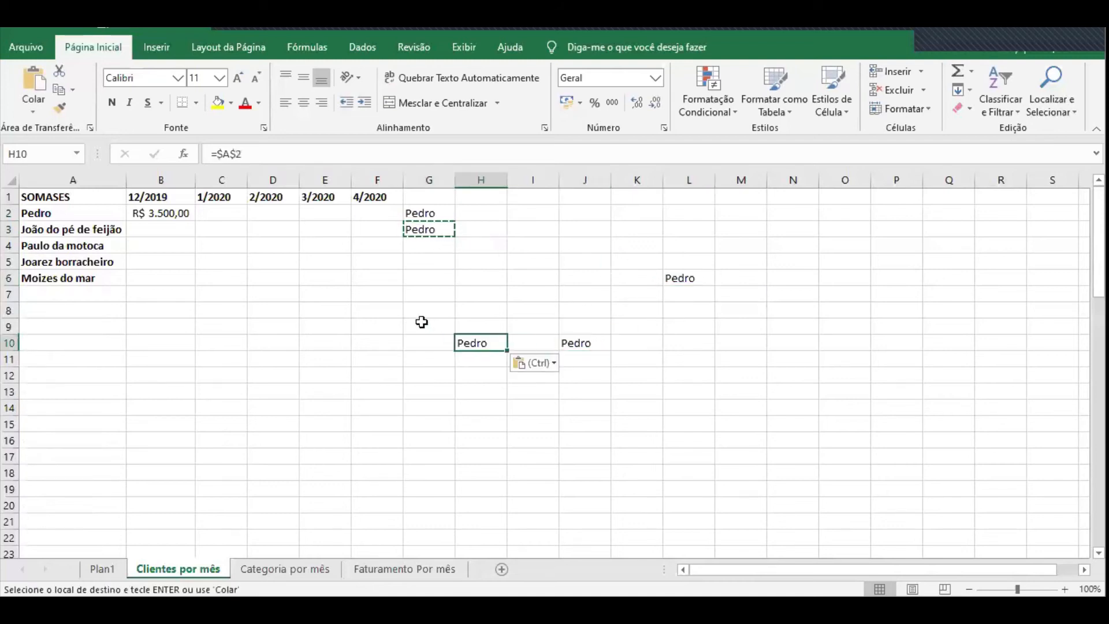
pyautogui.press('Escape')
pyautogui.click(371, 154)
pyautogui.press('Escape')
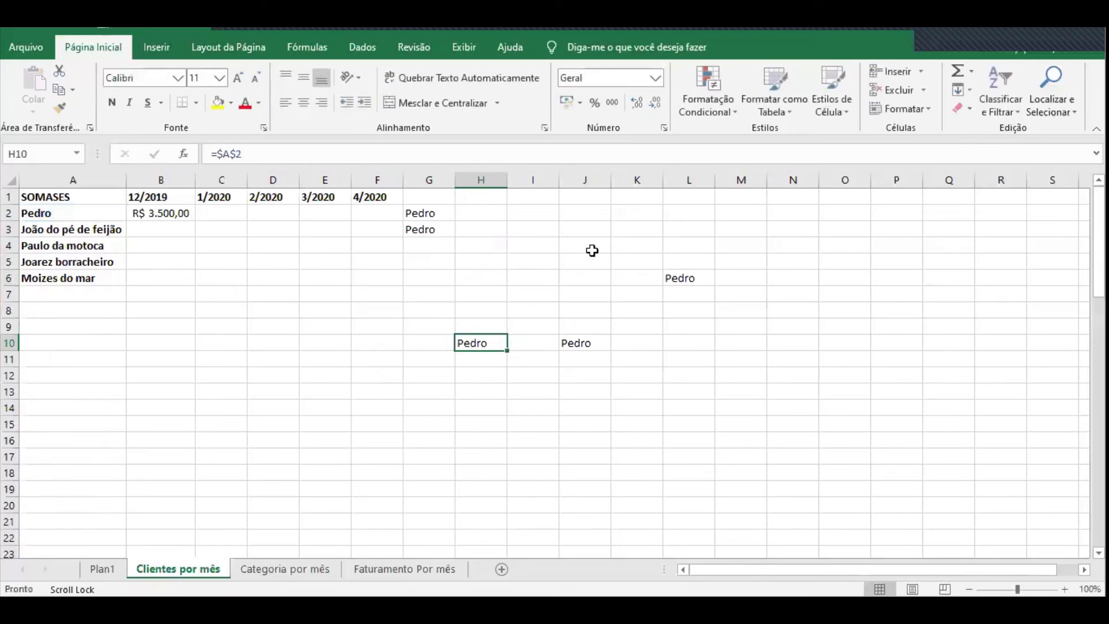
# Clear the trial copies in the range F5:L12
pyautogui.click(709, 265)
pyautogui.moveTo(693, 261); pyautogui.dragTo(371, 372)
pyautogui.press('Delete')
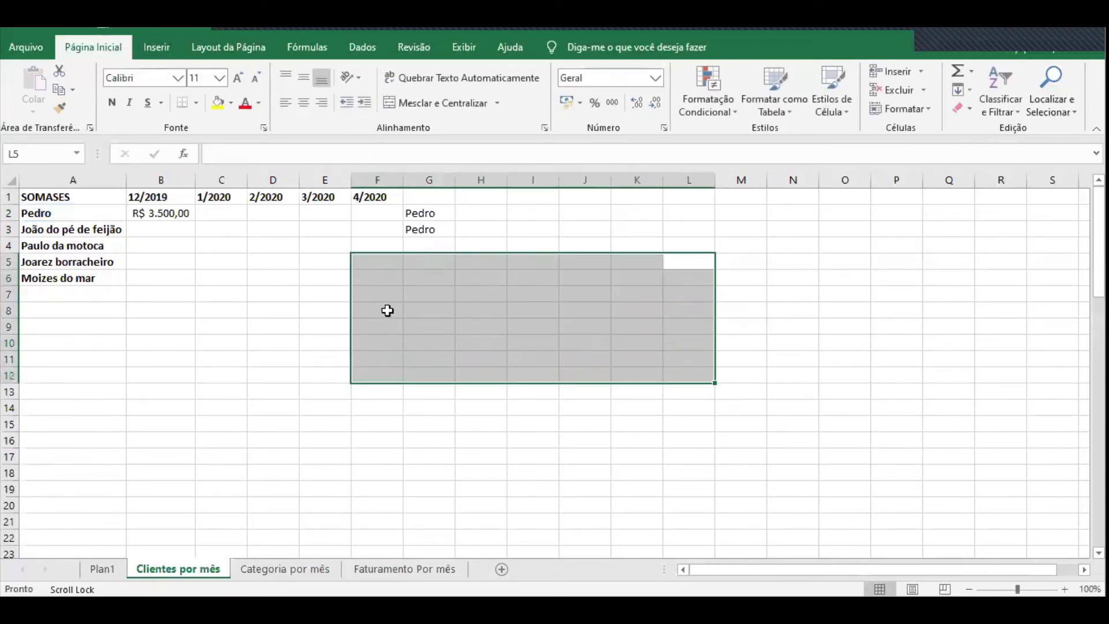
pyautogui.click(442, 223)
pyautogui.click(426, 212)
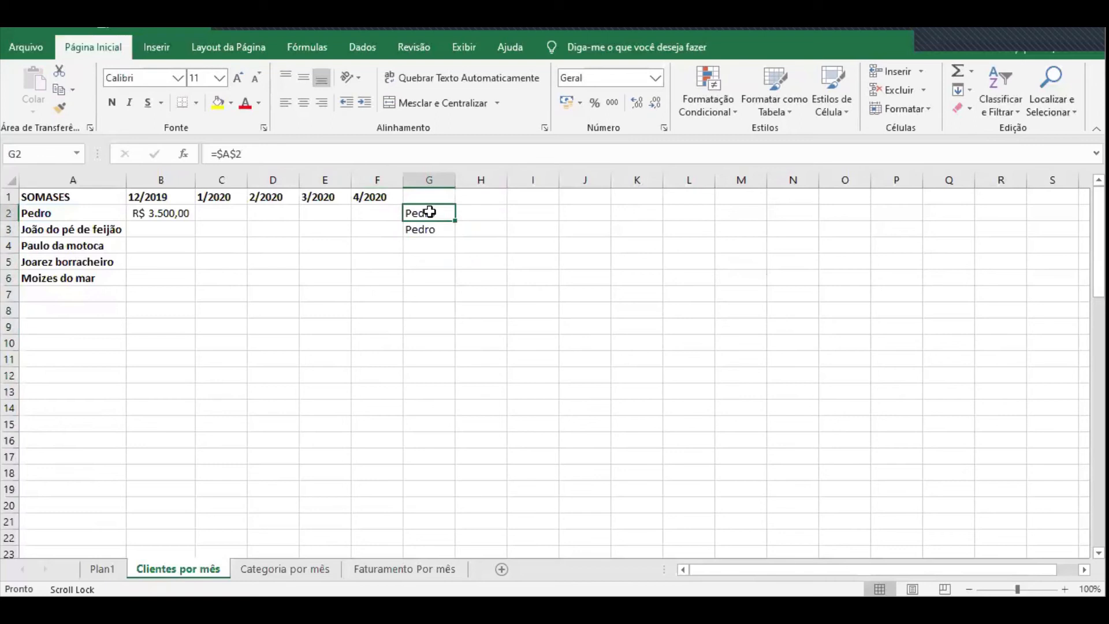
pyautogui.click(259, 155)
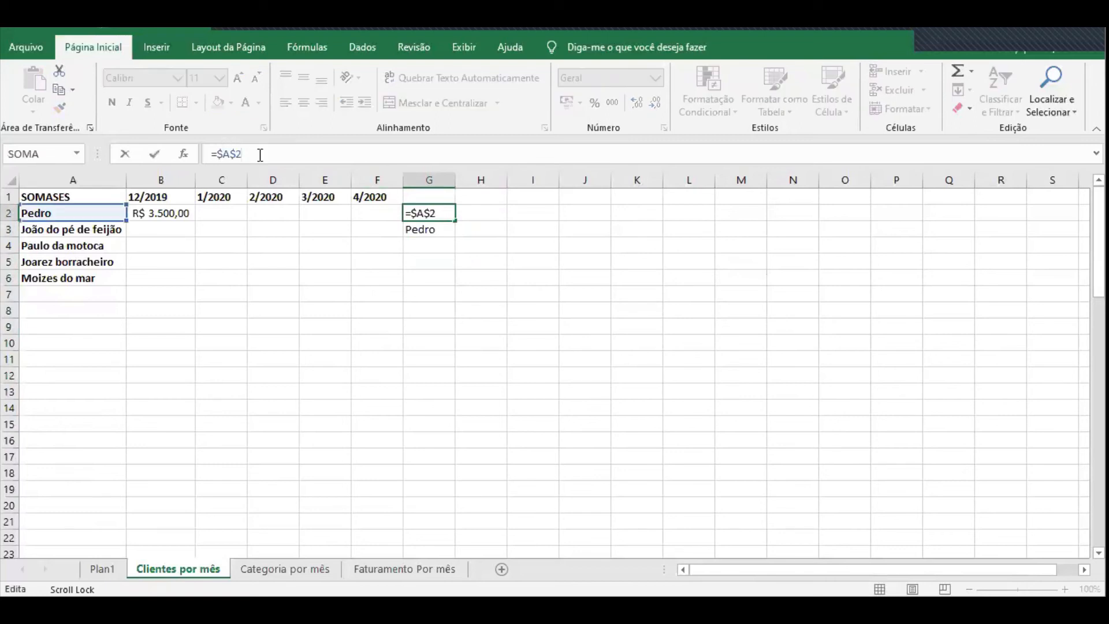
pyautogui.press('F4')
pyautogui.moveTo(226, 152); pyautogui.dragTo(247, 152)
pyautogui.press('Escape')
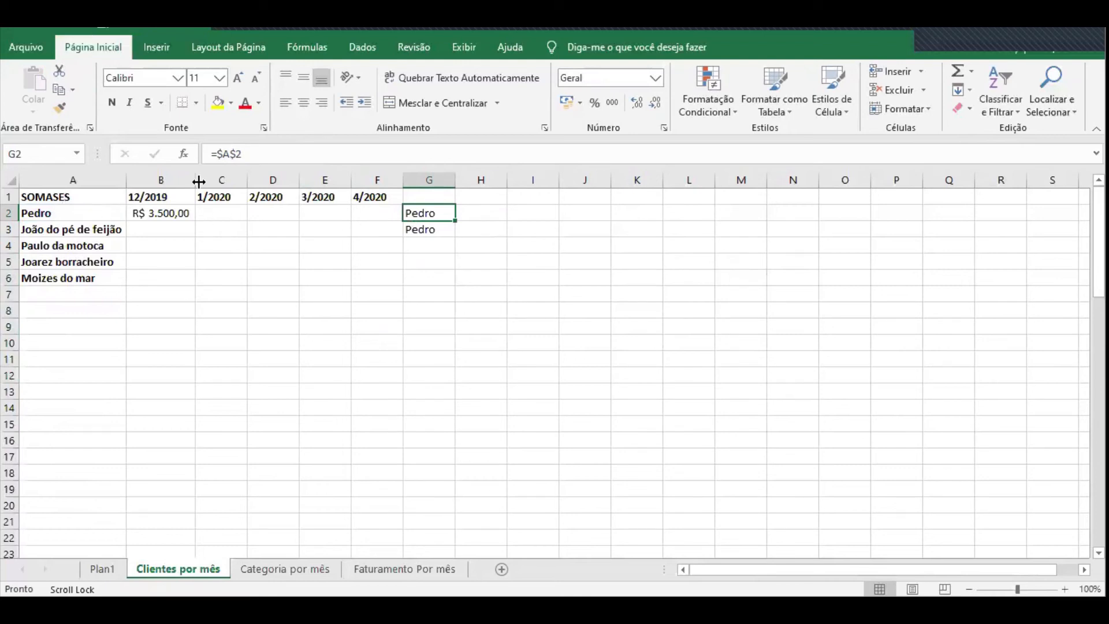
# Lock only the row of the G2 reference as =A$2 and review its column and row parts
pyautogui.click(421, 230)
pyautogui.click(426, 211)
pyautogui.click(276, 150)
pyautogui.press('F4')
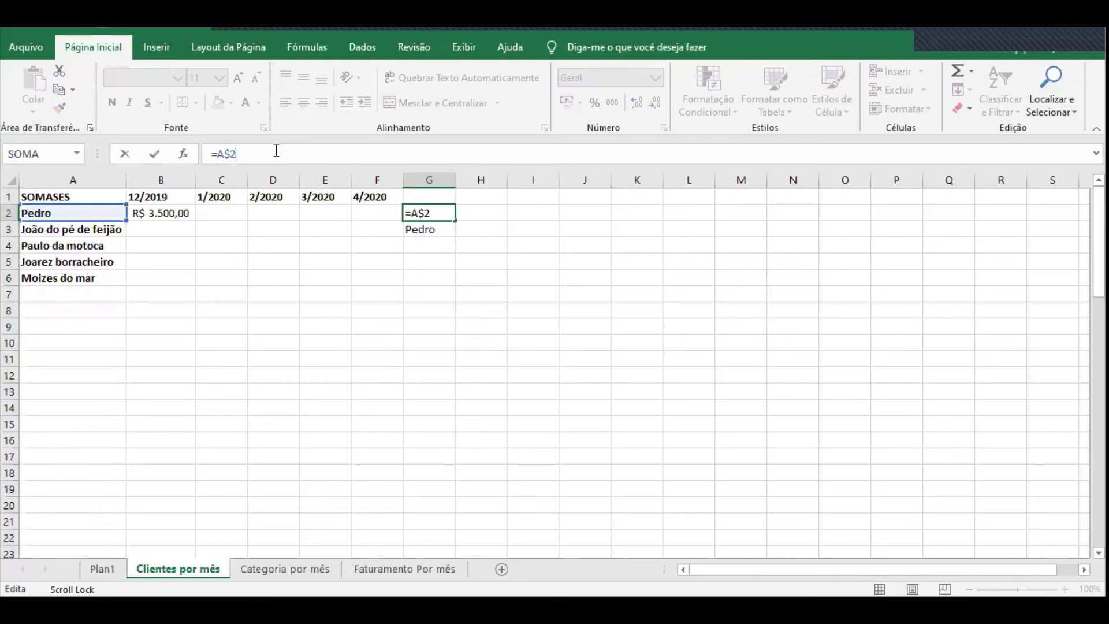
pyautogui.press('Return')
pyautogui.click(428, 215)
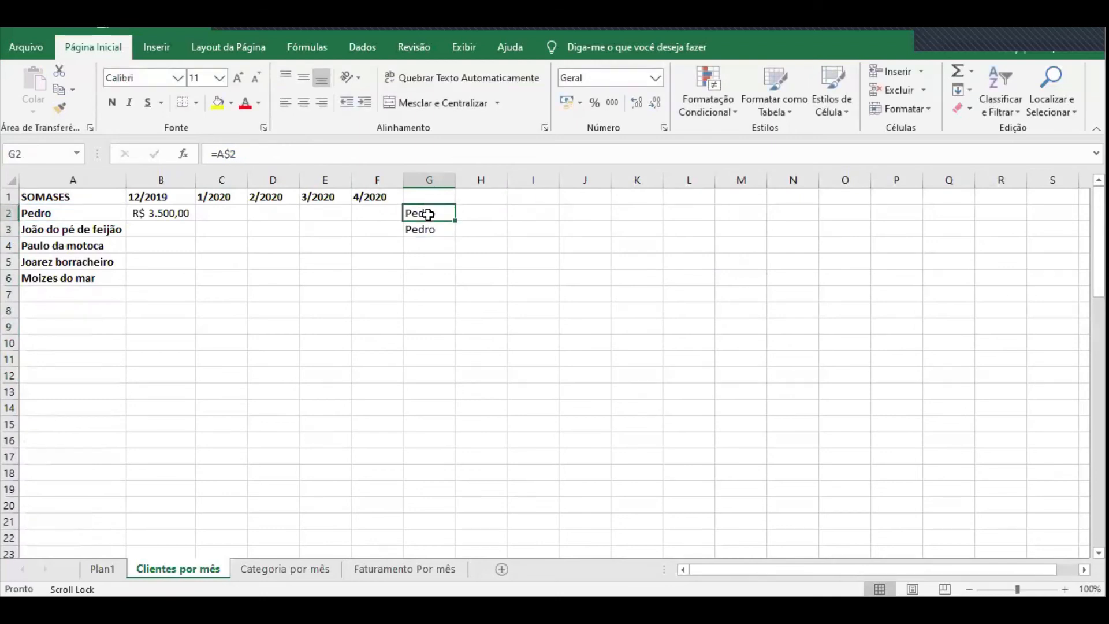
pyautogui.click(229, 153)
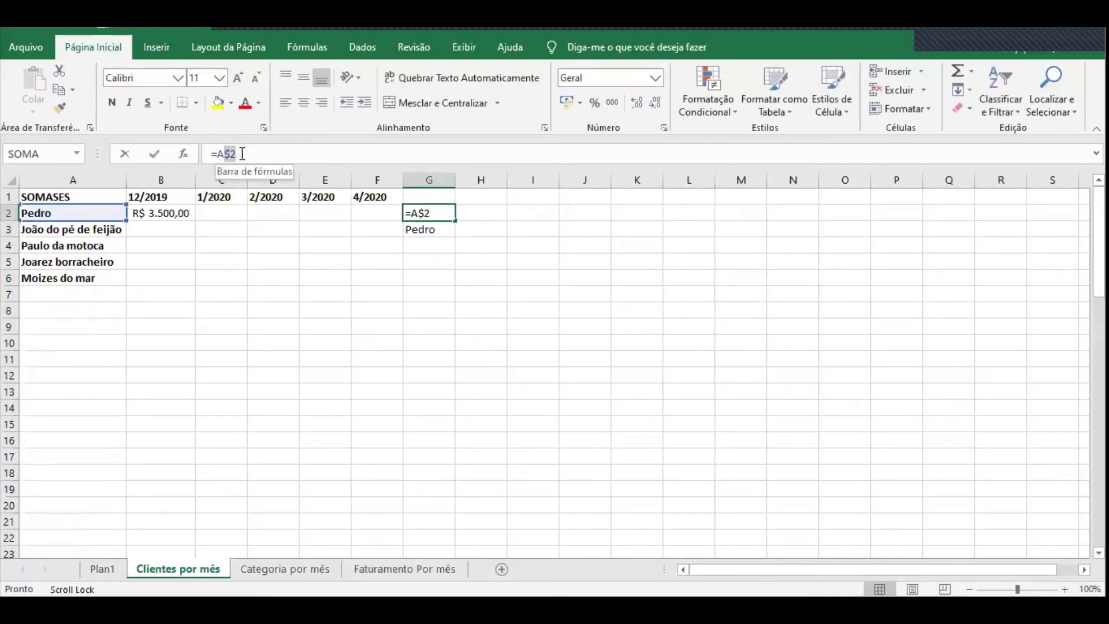
pyautogui.click(223, 154)
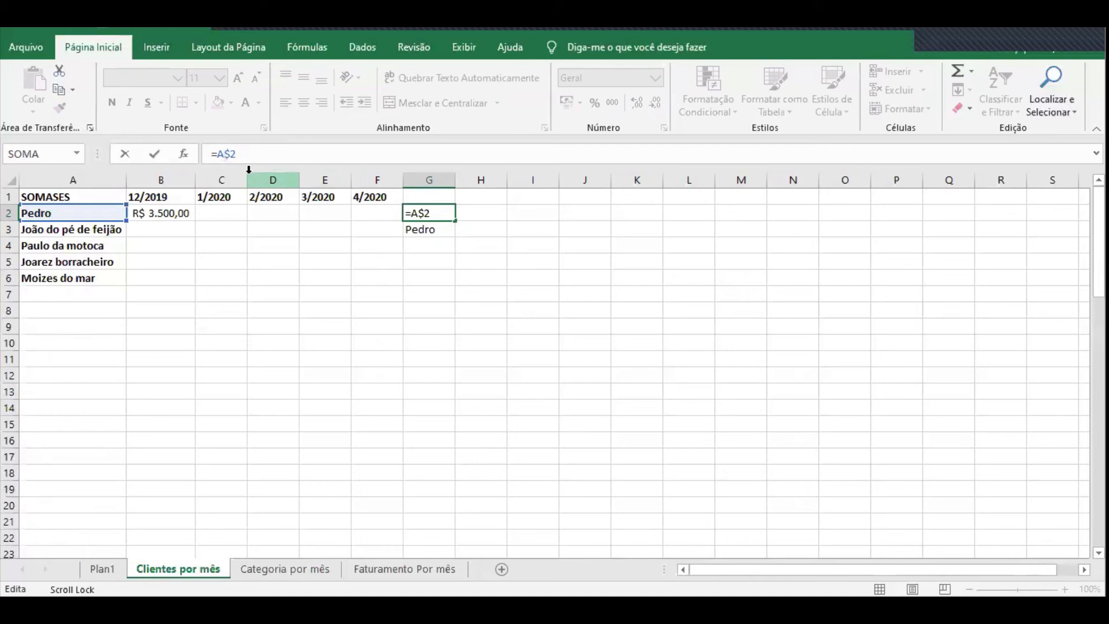
pyautogui.hotkey('ctrl', 'Return')
# Copy the row-locked reference from G2 to H2
pyautogui.hotkey('ctrl', 'c')
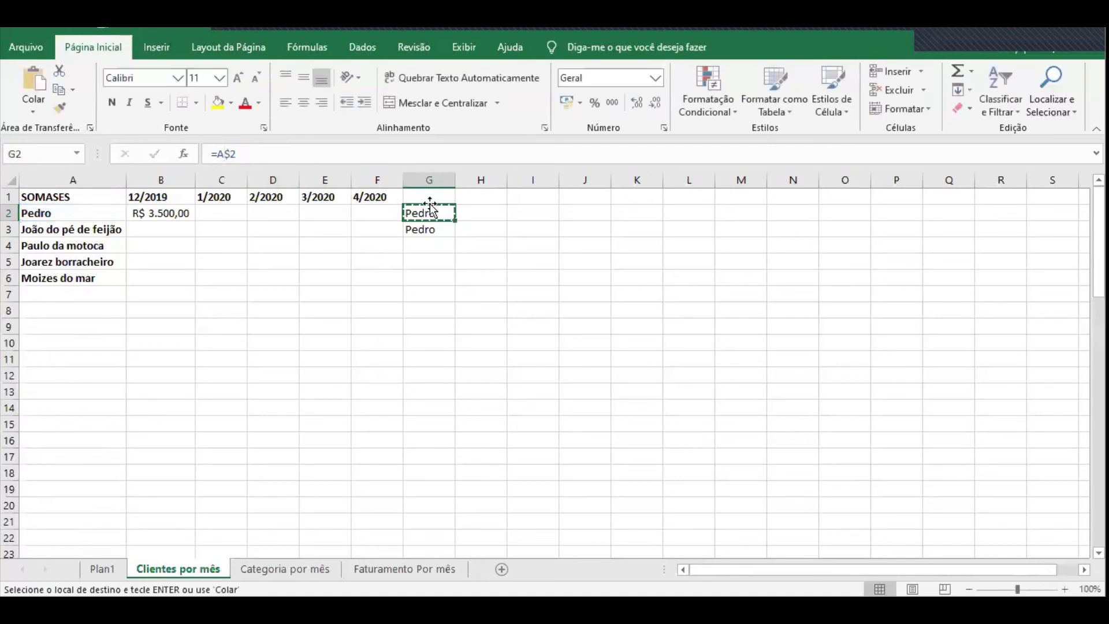
pyautogui.click(478, 213)
pyautogui.hotkey('ctrl', 'v')
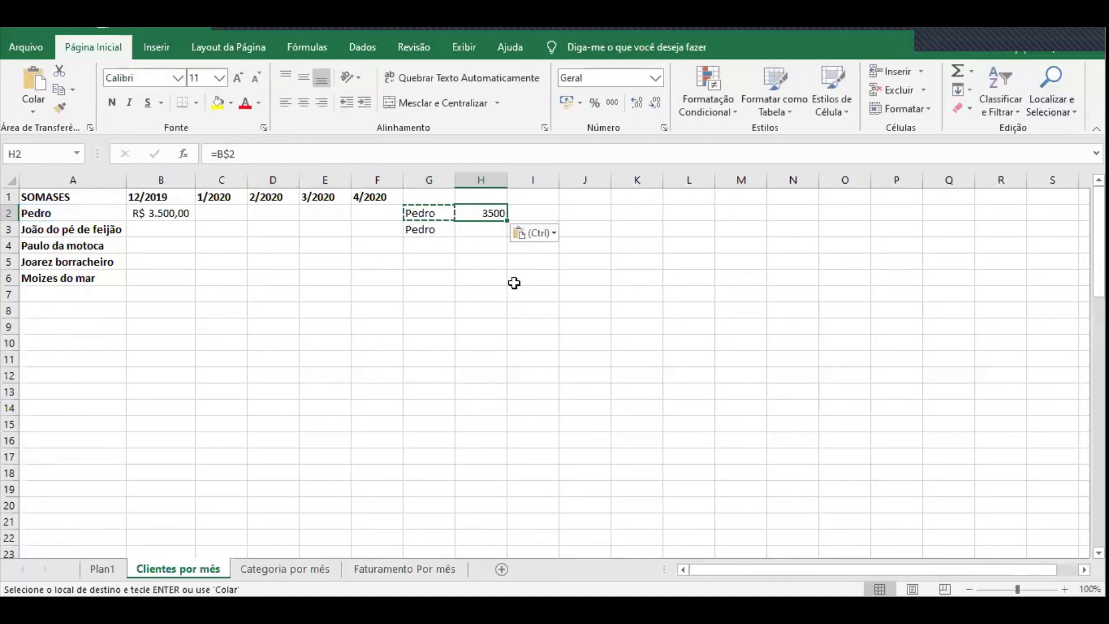
pyautogui.press('Escape')
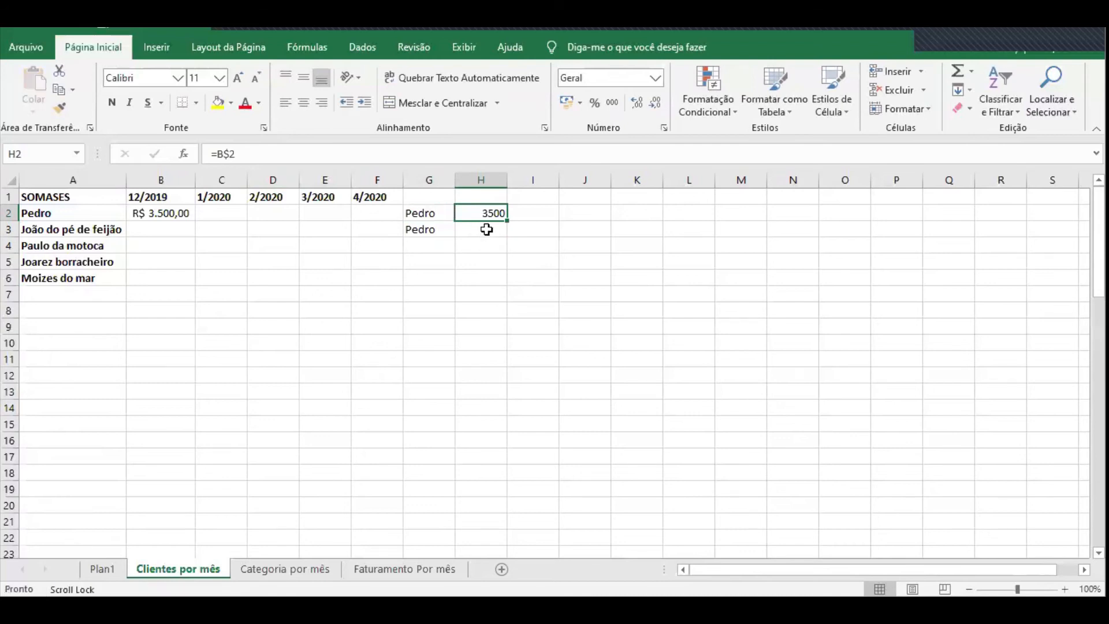
# Copy the H2 formula down to H3 and inspect which cell it references
pyautogui.hotkey('ctrl', 'c')
pyautogui.click(487, 229)
pyautogui.hotkey('ctrl', 'v')
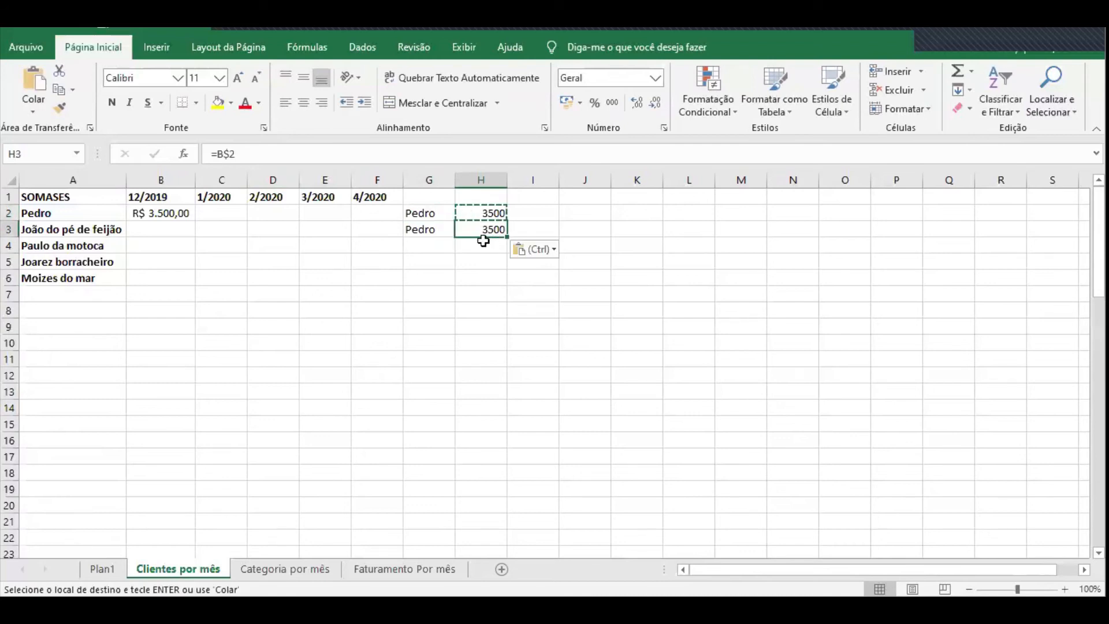
pyautogui.press('Escape')
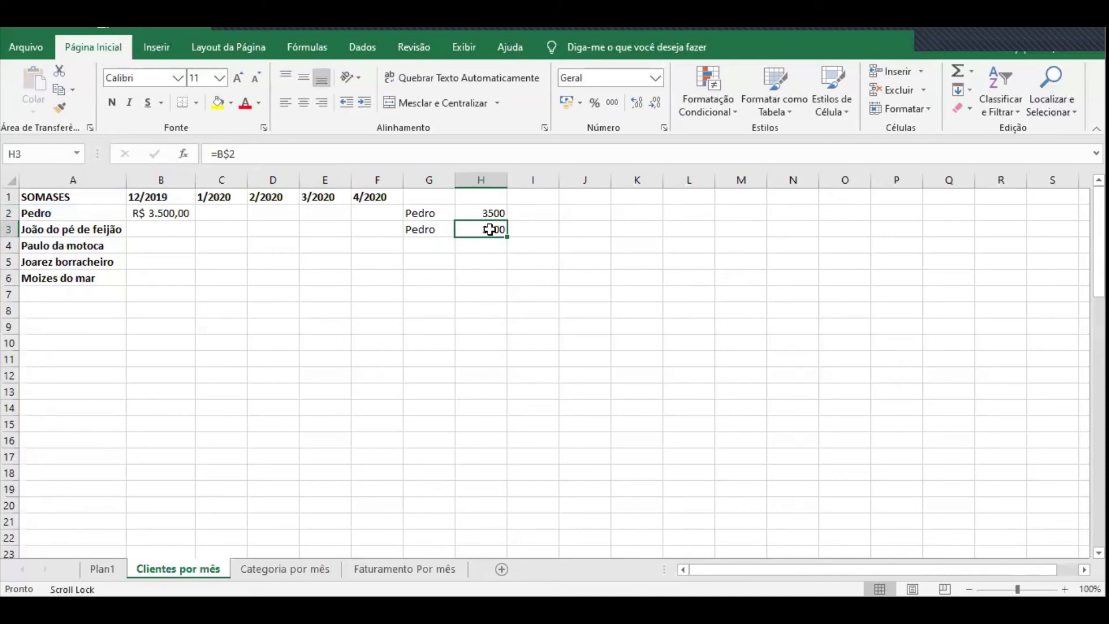
pyautogui.doubleClick(489, 230)
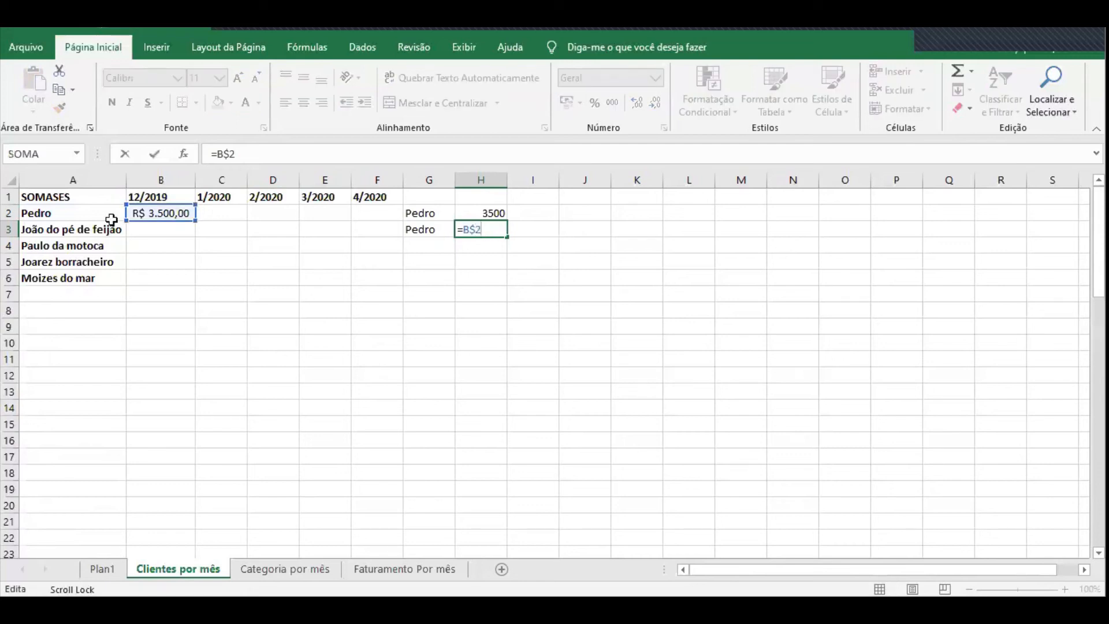
pyautogui.hotkey('ctrl', 'Return')
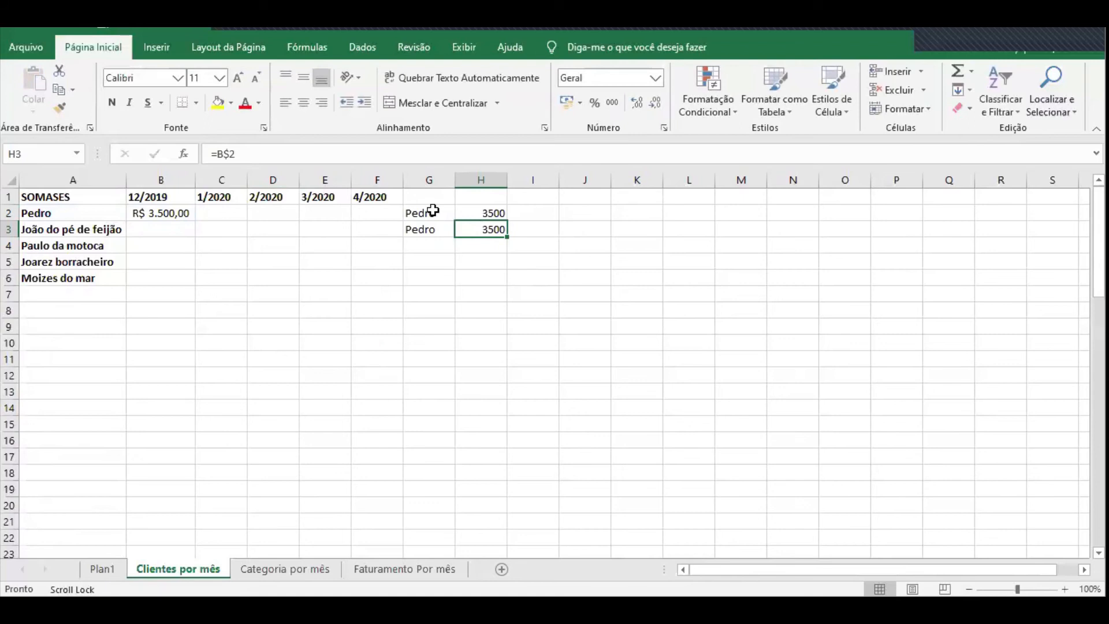
pyautogui.click(434, 213)
pyautogui.click(246, 154)
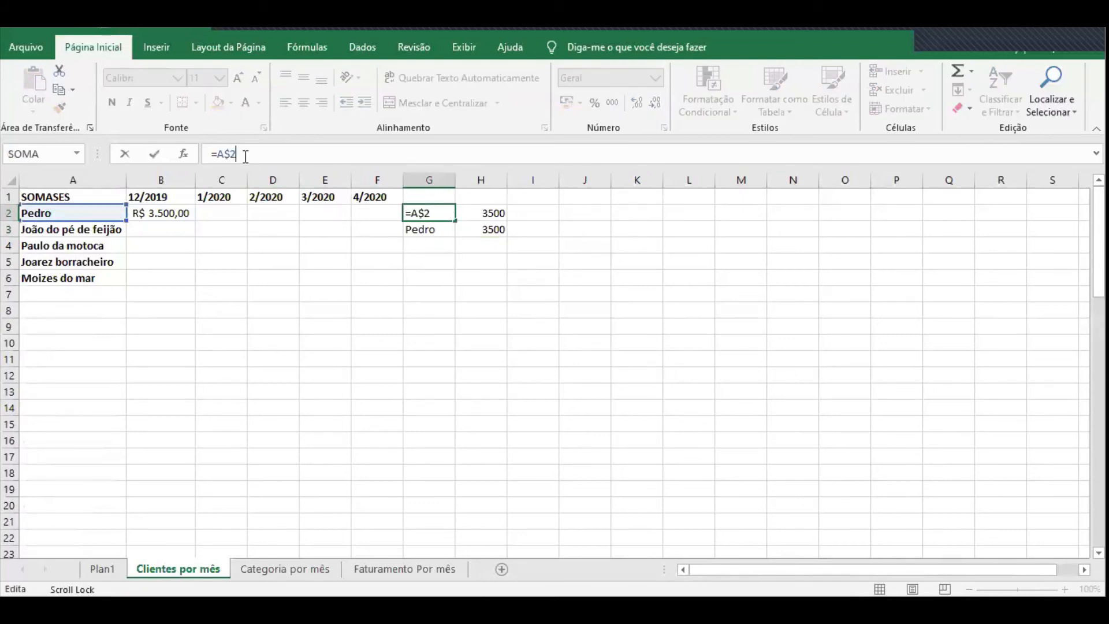
pyautogui.press('F4')
pyautogui.press('Escape')
# Copy the row-locked G2 reference into H2 again and inspect which cell the copied formula points to
pyautogui.hotkey('ctrl', 'c')
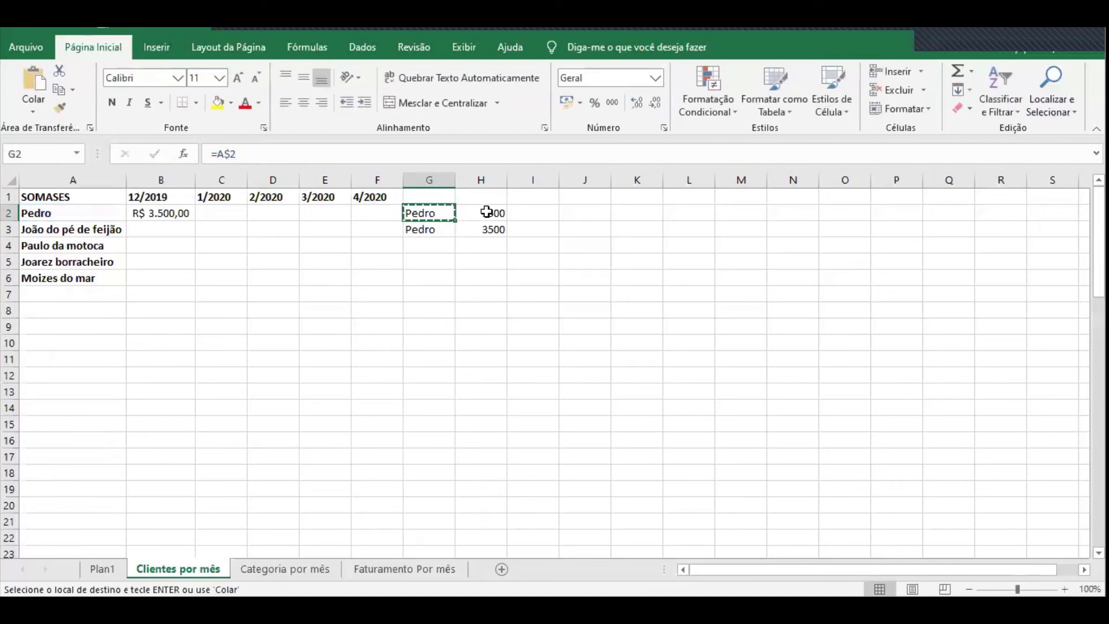
pyautogui.click(491, 213)
pyautogui.hotkey('ctrl', 'v')
pyautogui.press('Escape')
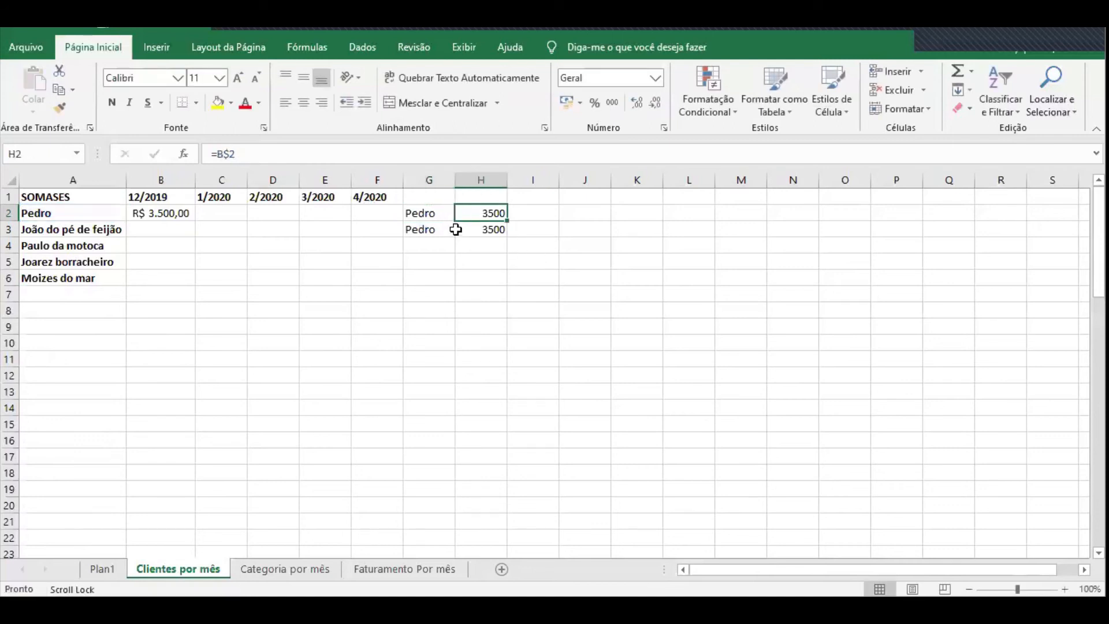
pyautogui.click(271, 152)
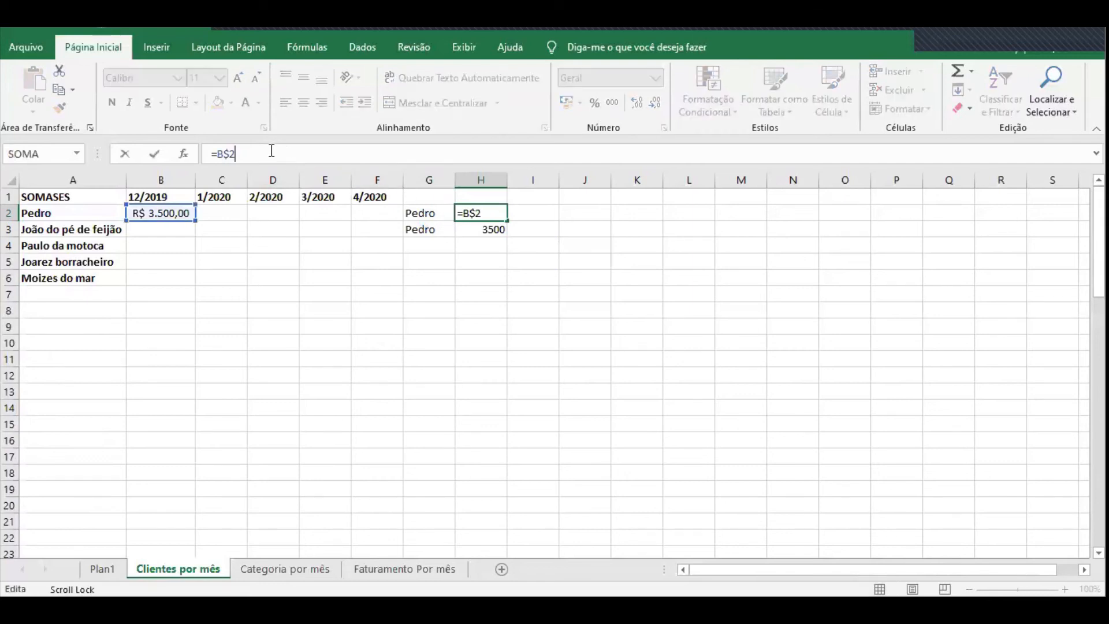
# Copy the fully absolute reference from G3 to H3 and autofit the width of column H
pyautogui.click(440, 215)
pyautogui.click(443, 230)
pyautogui.hotkey('ctrl', 'c')
pyautogui.click(472, 230)
pyautogui.hotkey('ctrl', 'v')
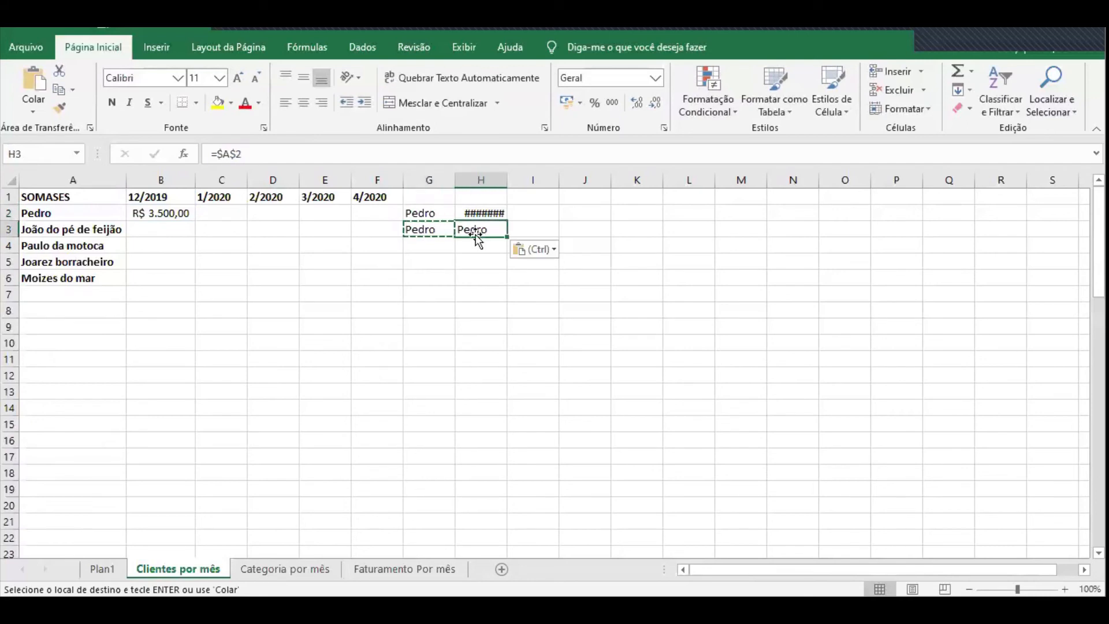
pyautogui.press('Escape')
pyautogui.doubleClick(511, 177)
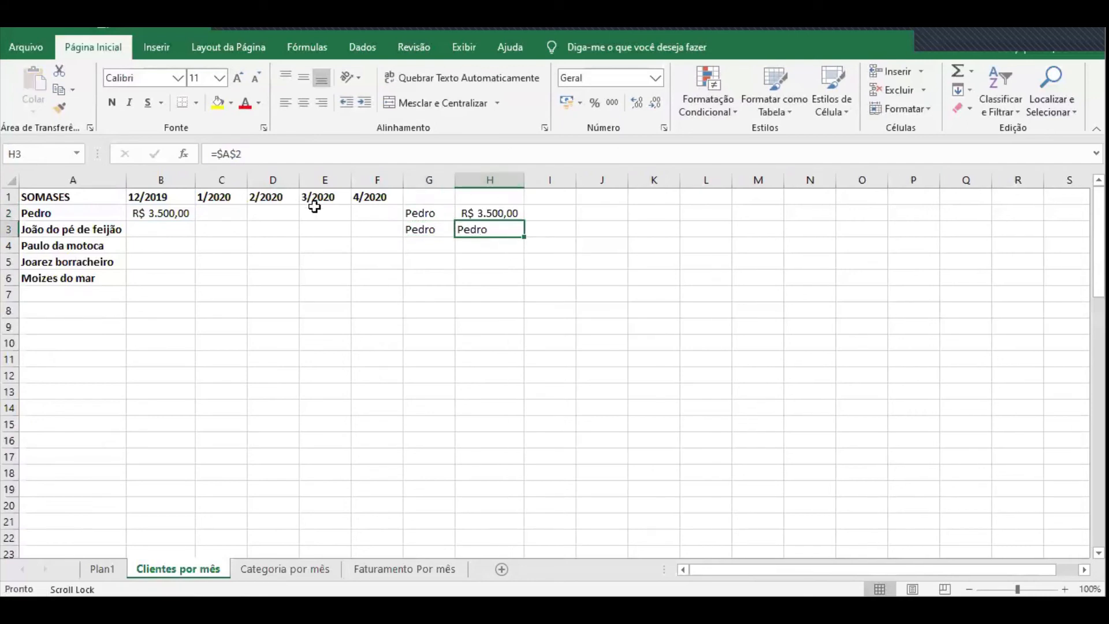
# Copy the row-locked reference from G2 into G3 and H3, and inspect the column and row parts in H3
pyautogui.click(431, 229)
pyautogui.click(429, 213)
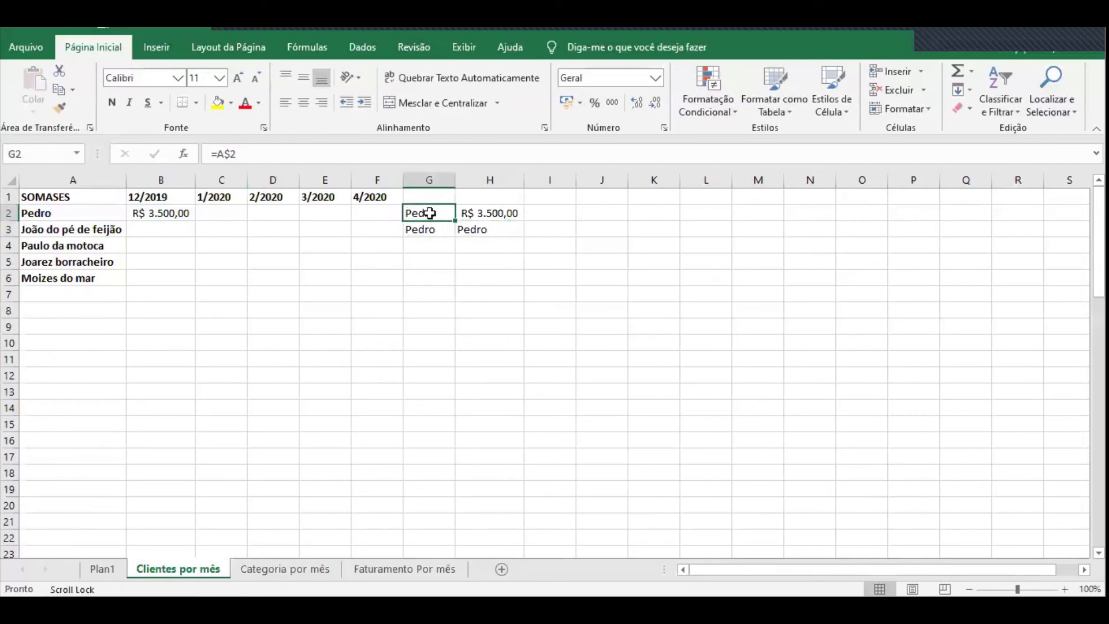
pyautogui.hotkey('ctrl', 'c')
pyautogui.click(431, 229)
pyautogui.hotkey('ctrl', 'v')
pyautogui.click(470, 229)
pyautogui.hotkey('ctrl', 'v')
pyautogui.press('Escape')
pyautogui.doubleClick(487, 227)
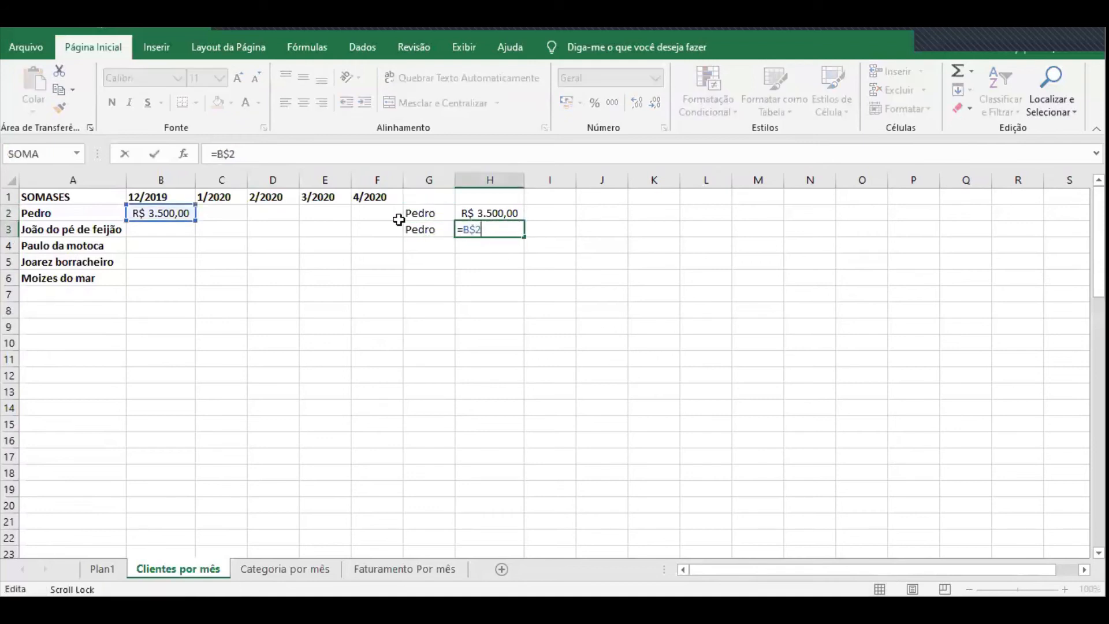
pyautogui.moveTo(224, 154); pyautogui.dragTo(216, 154)
pyautogui.press('Escape')
# Clear the trial references in the range G2:H3
pyautogui.click(429, 216)
pyautogui.click(541, 215)
pyautogui.click(493, 216)
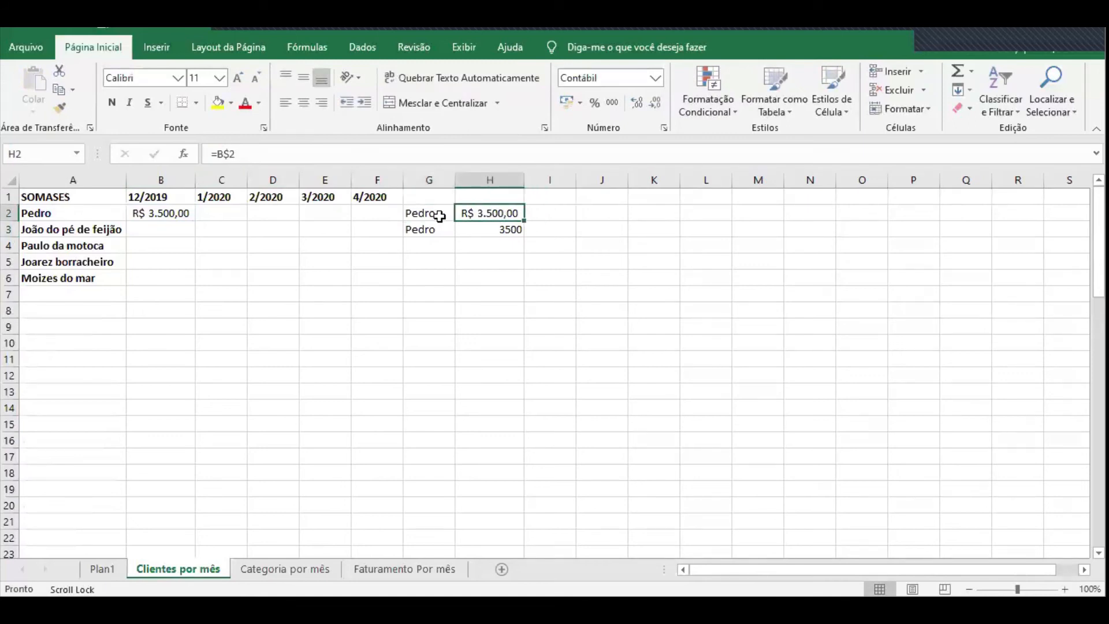
pyautogui.click(439, 214)
pyautogui.moveTo(483, 225); pyautogui.dragTo(433, 214)
pyautogui.press('Delete')
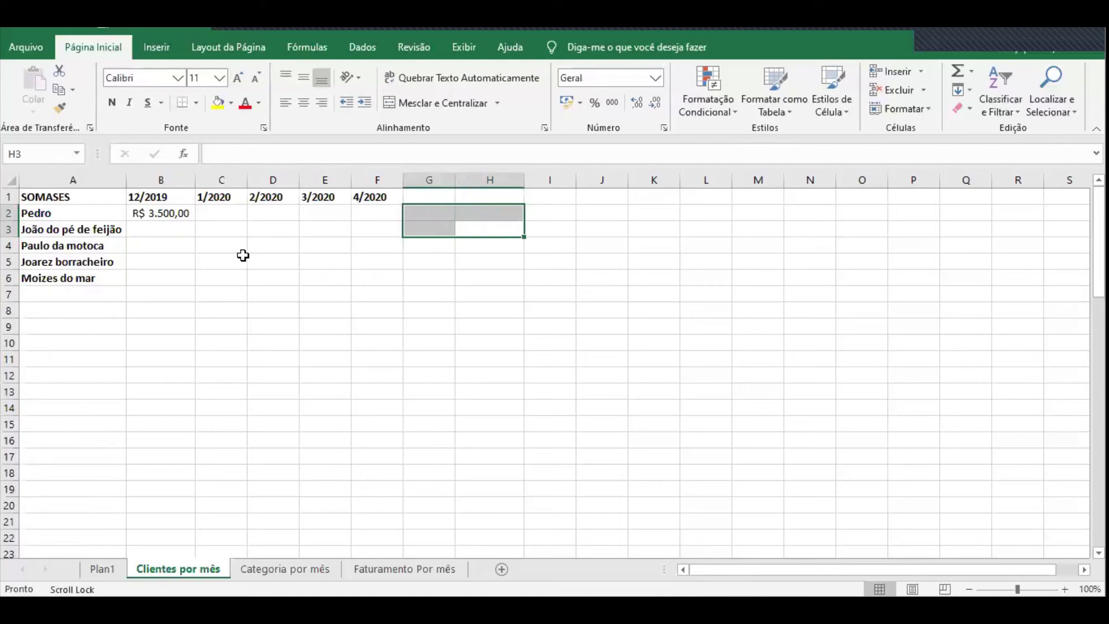
# Examine the sum range, criteria ranges and criteria of the SOMASES formula in B2 to decide which references need locking
pyautogui.click(173, 215)
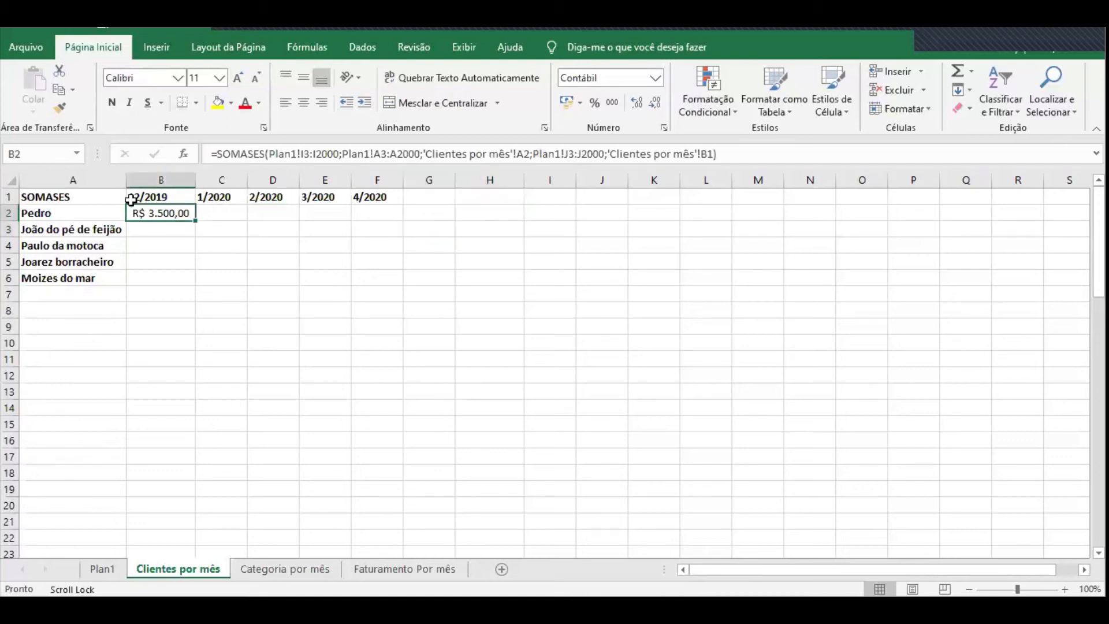
pyautogui.click(264, 154)
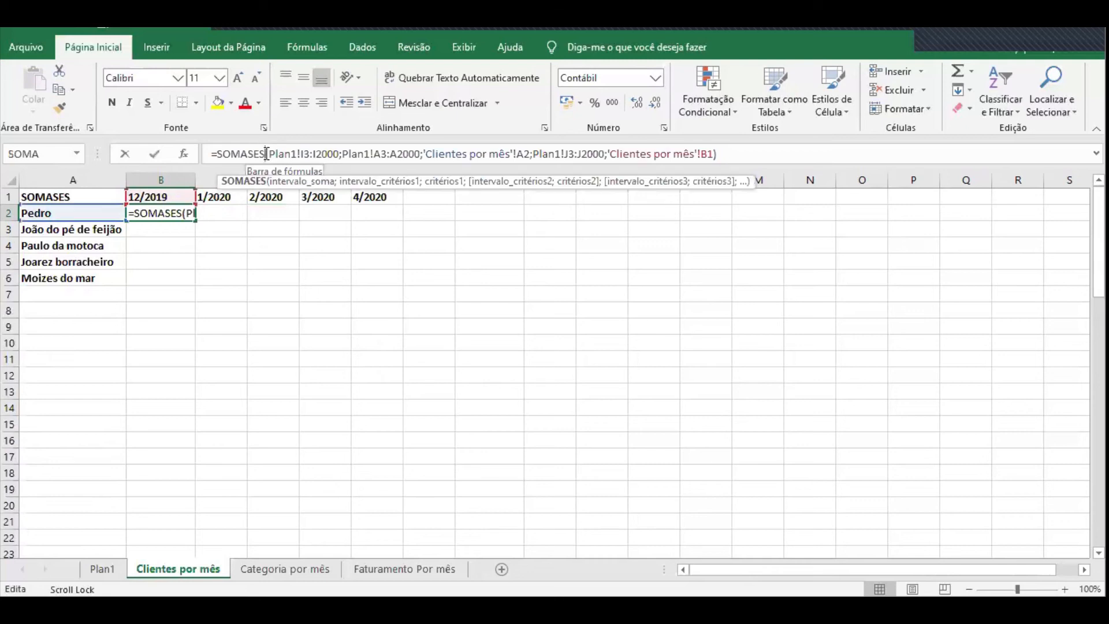
pyautogui.click(305, 184)
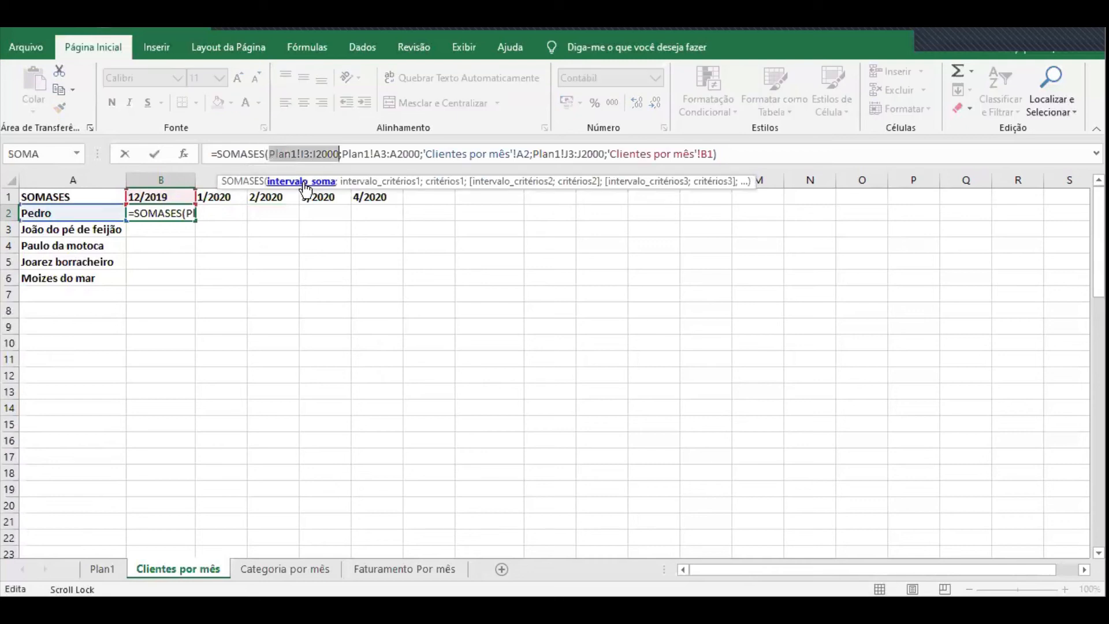
pyautogui.click(391, 183)
pyautogui.click(540, 183)
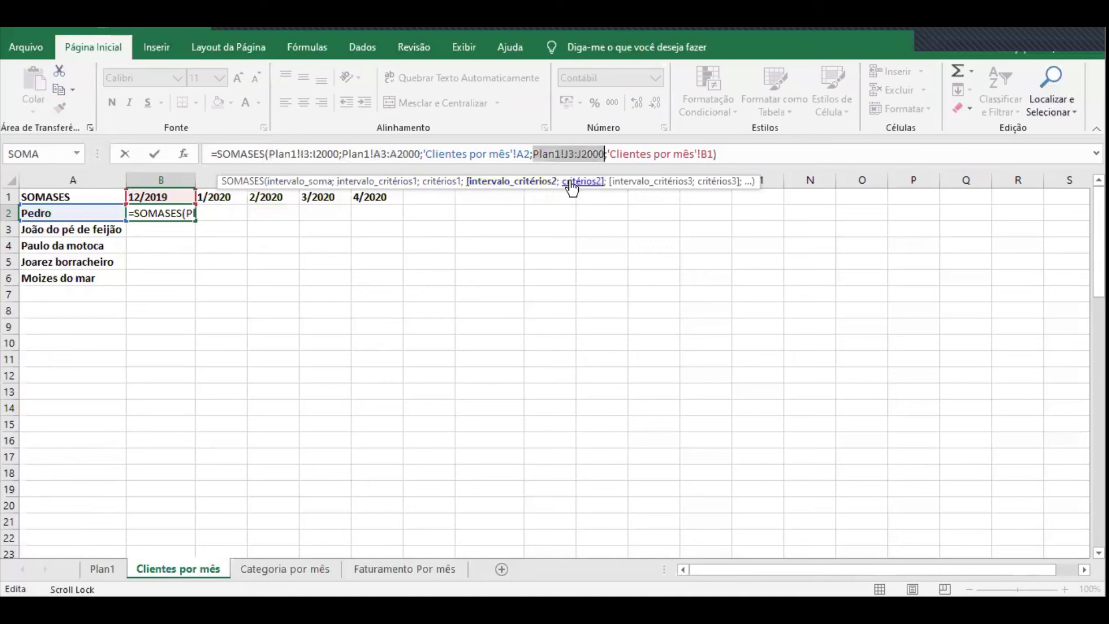
pyautogui.click(575, 182)
pyautogui.click(302, 183)
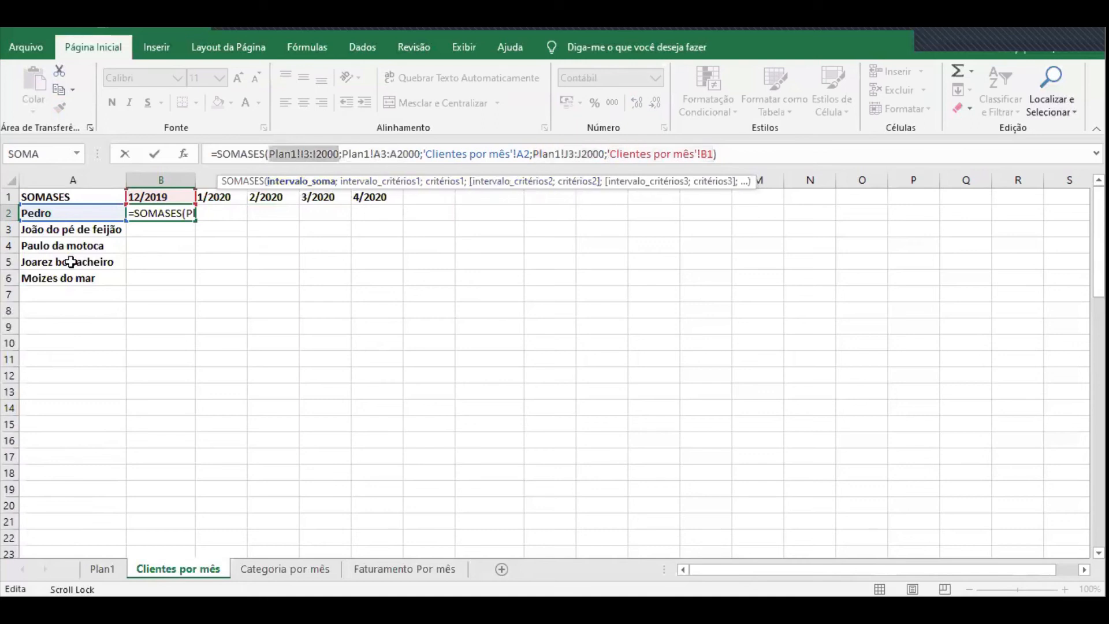
pyautogui.click(416, 184)
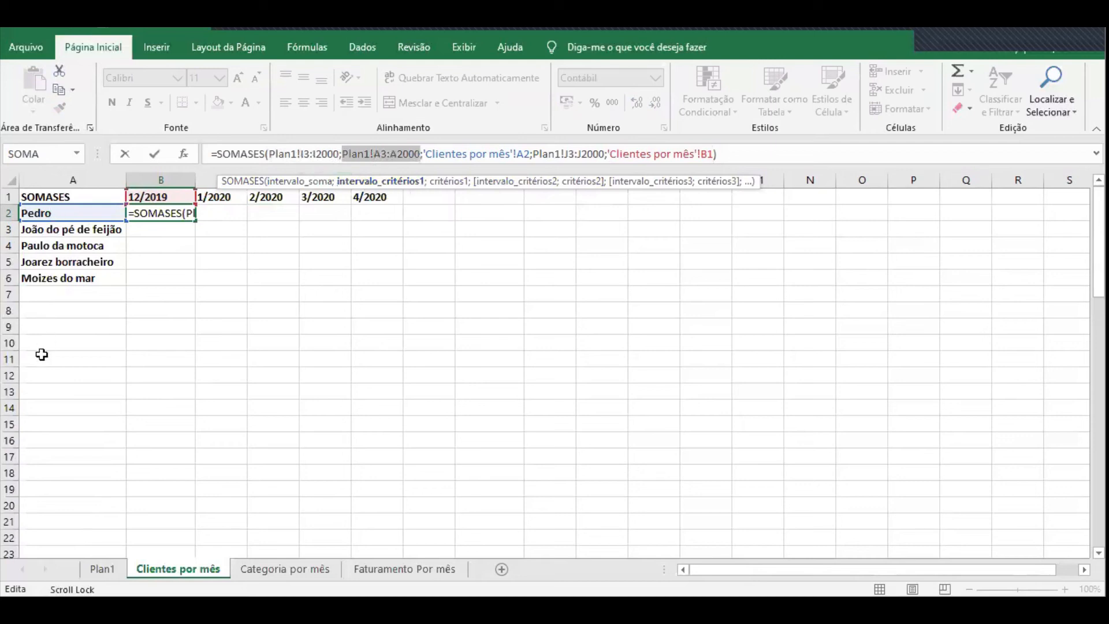
pyautogui.click(528, 182)
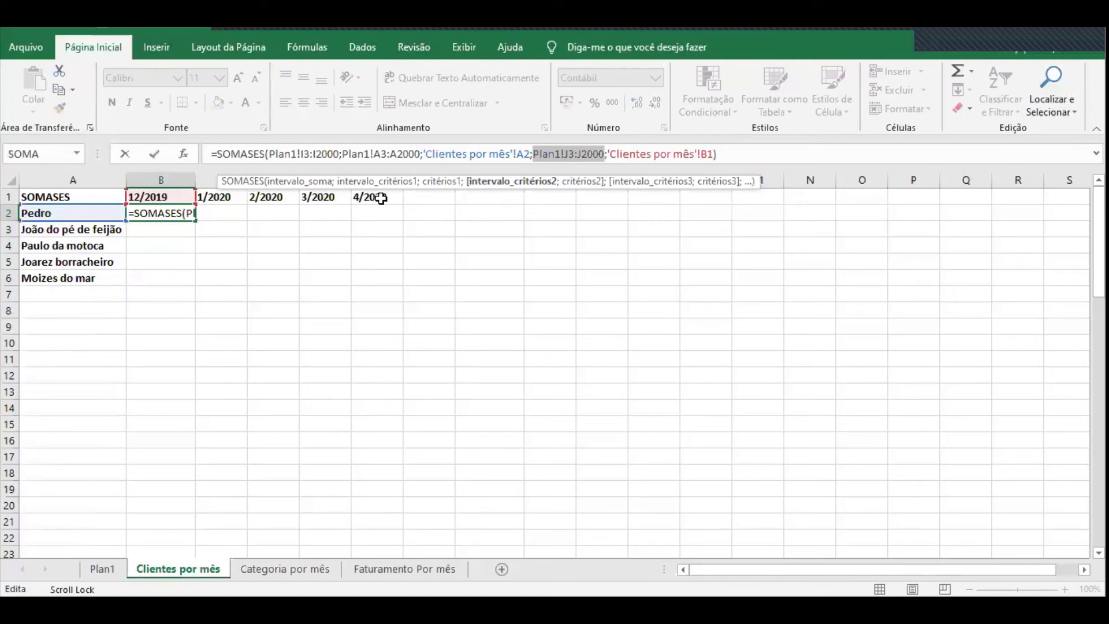
# Make the B2 SOMASES ranges absolute as Plan1!$I$3:$I$2000, Plan1!$A$3:$A$2000 and Plan1!$J$3:$J$2000, leaving both criteria relative
pyautogui.click(304, 182)
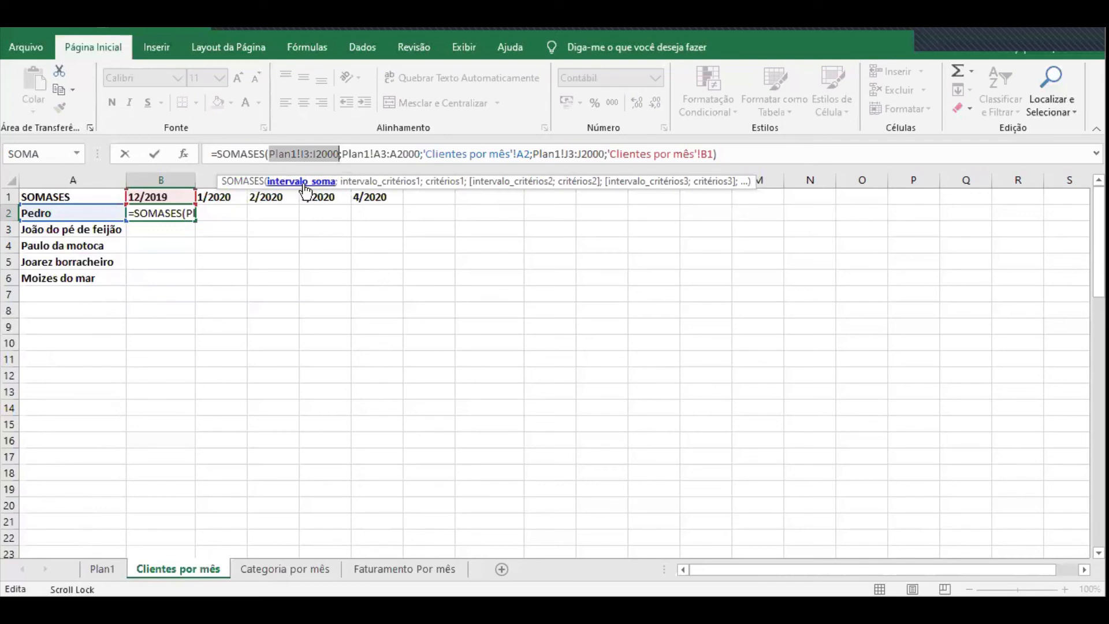
pyautogui.press('F4')
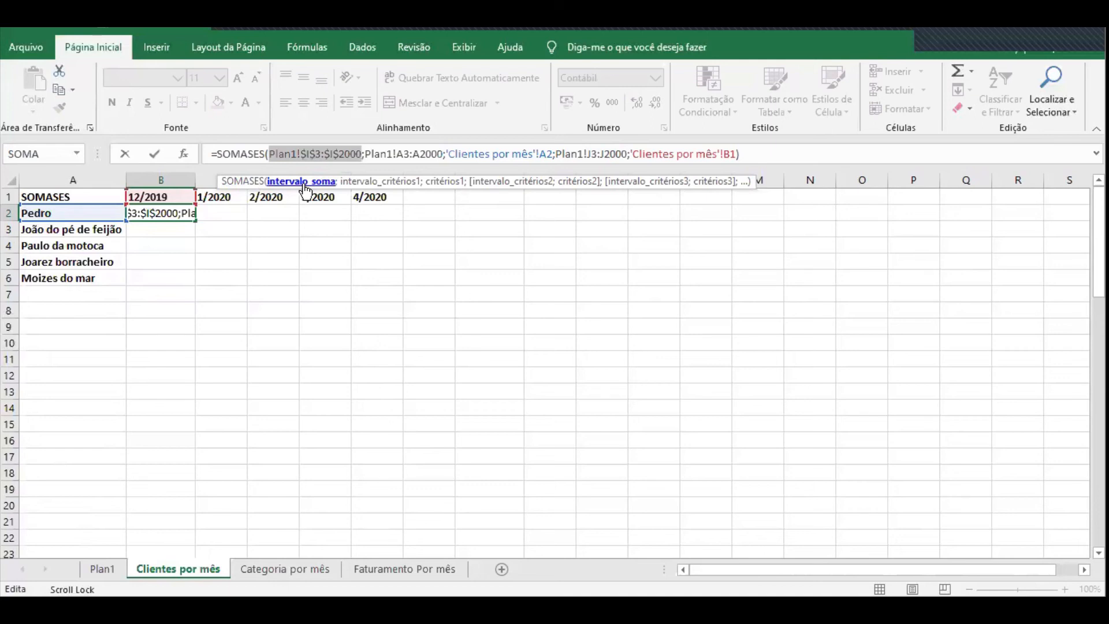
pyautogui.click(376, 184)
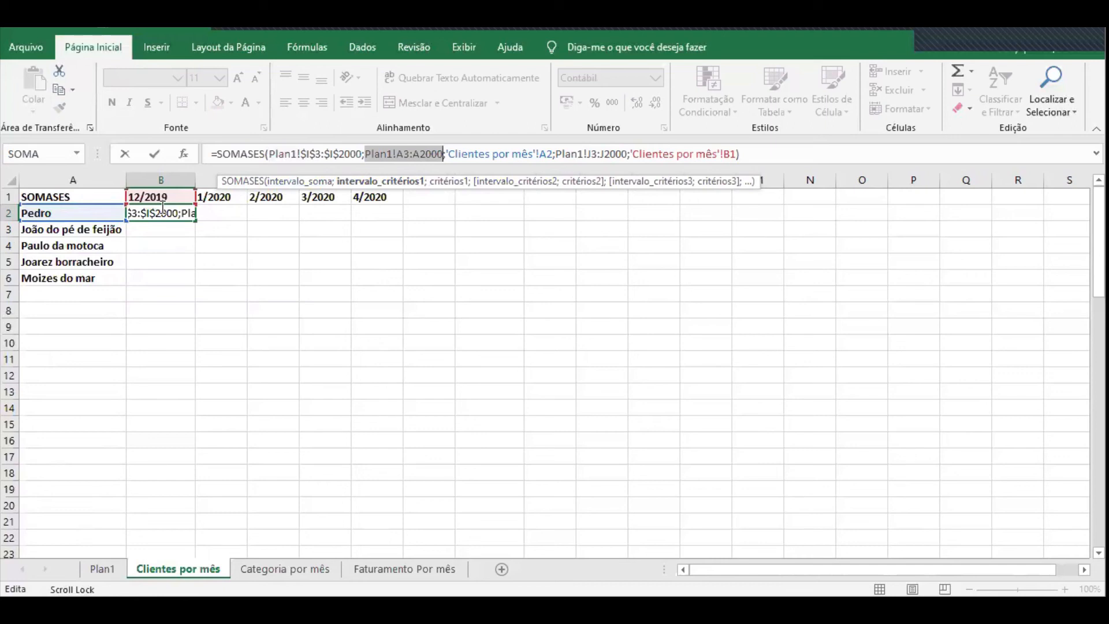
pyautogui.press('F4')
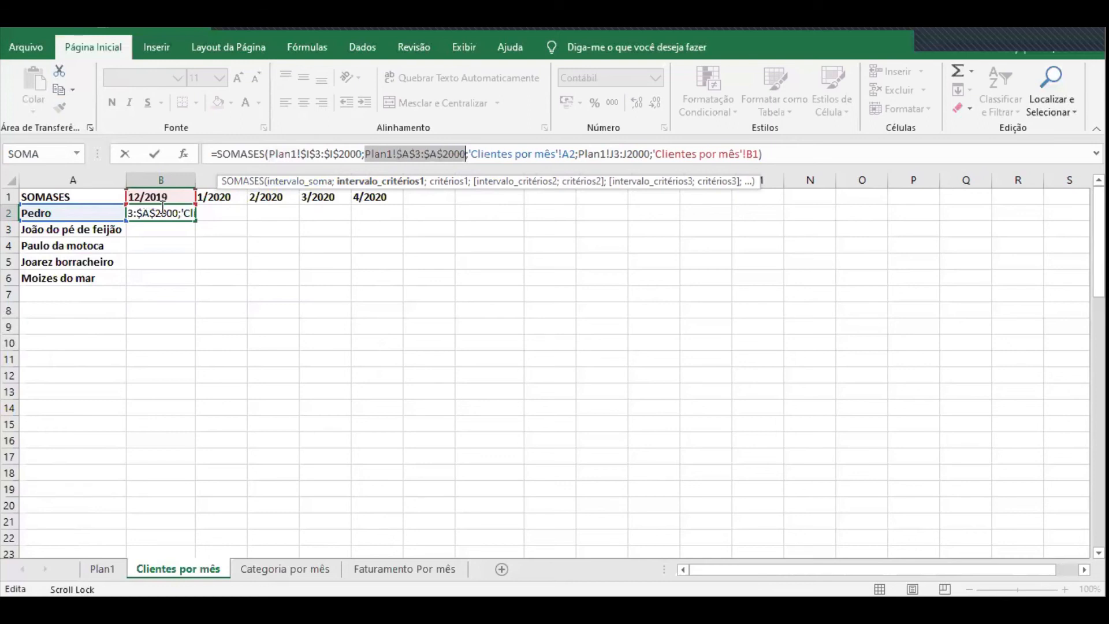
pyautogui.click(514, 182)
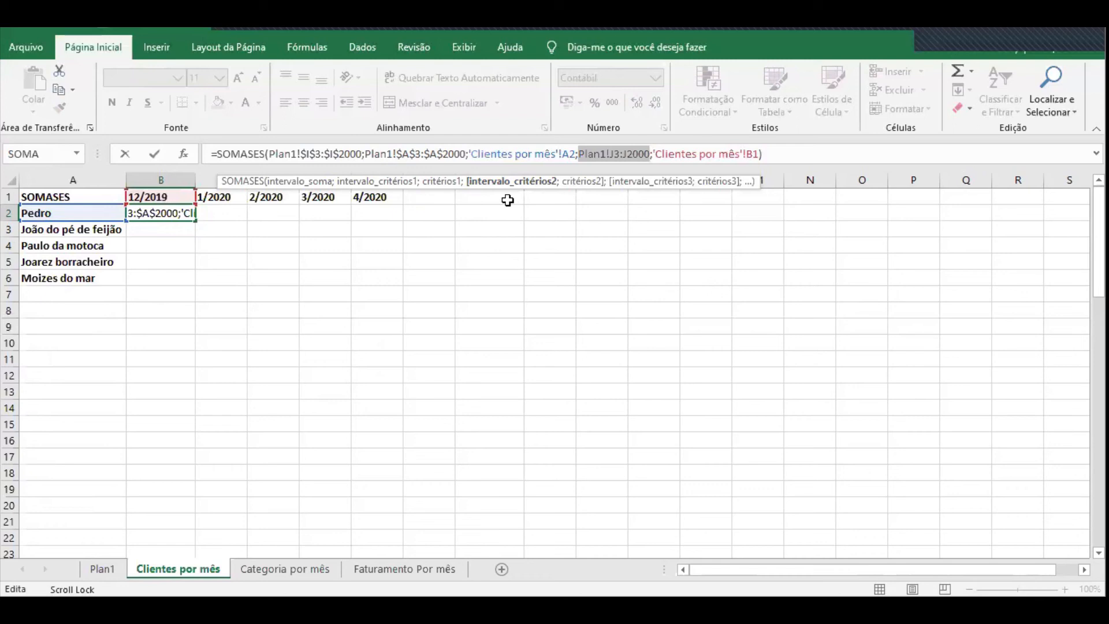
pyautogui.press('F4')
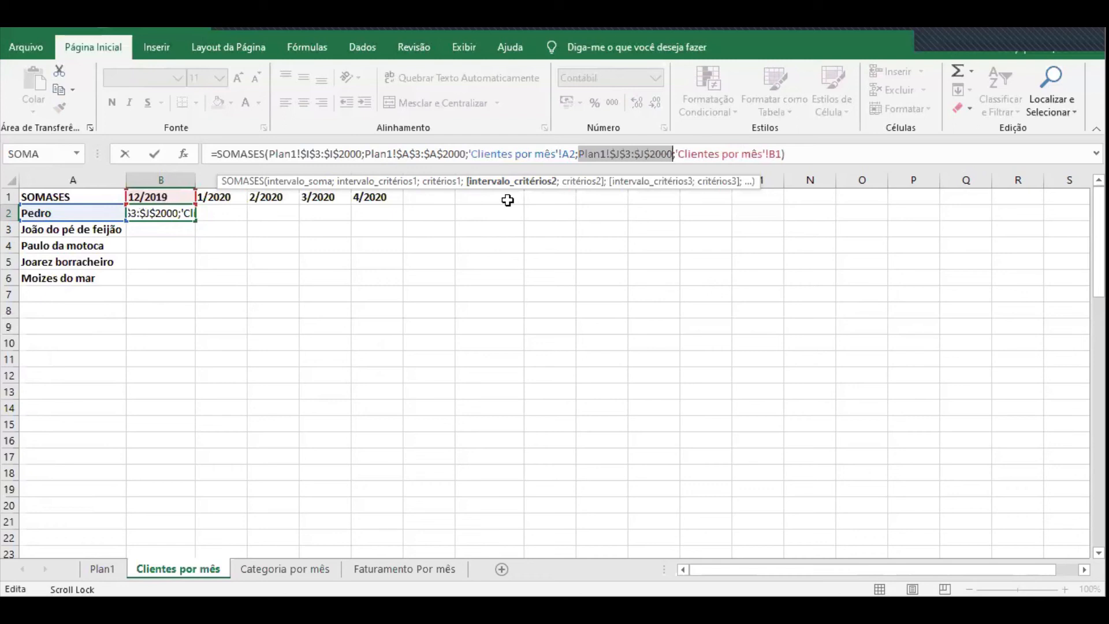
pyautogui.click(450, 184)
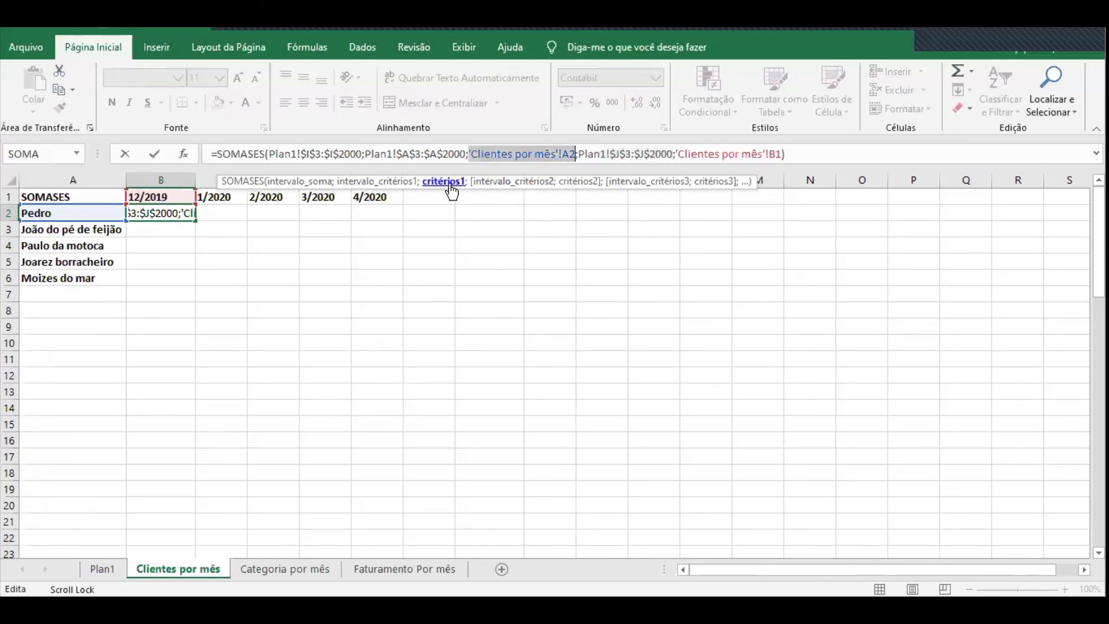
pyautogui.click(590, 182)
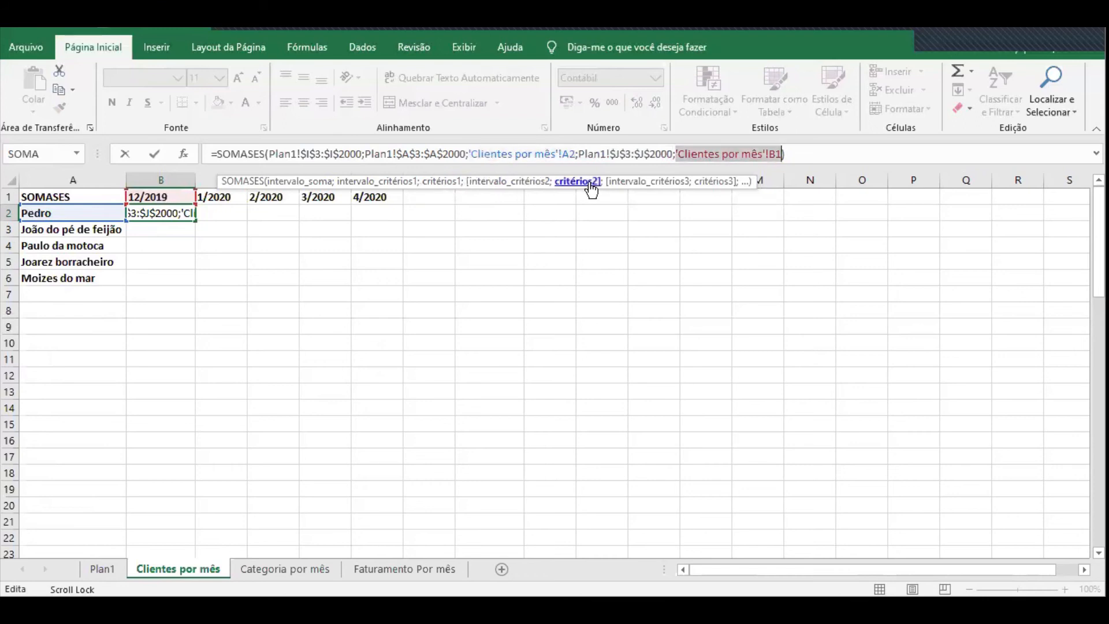
pyautogui.click(427, 183)
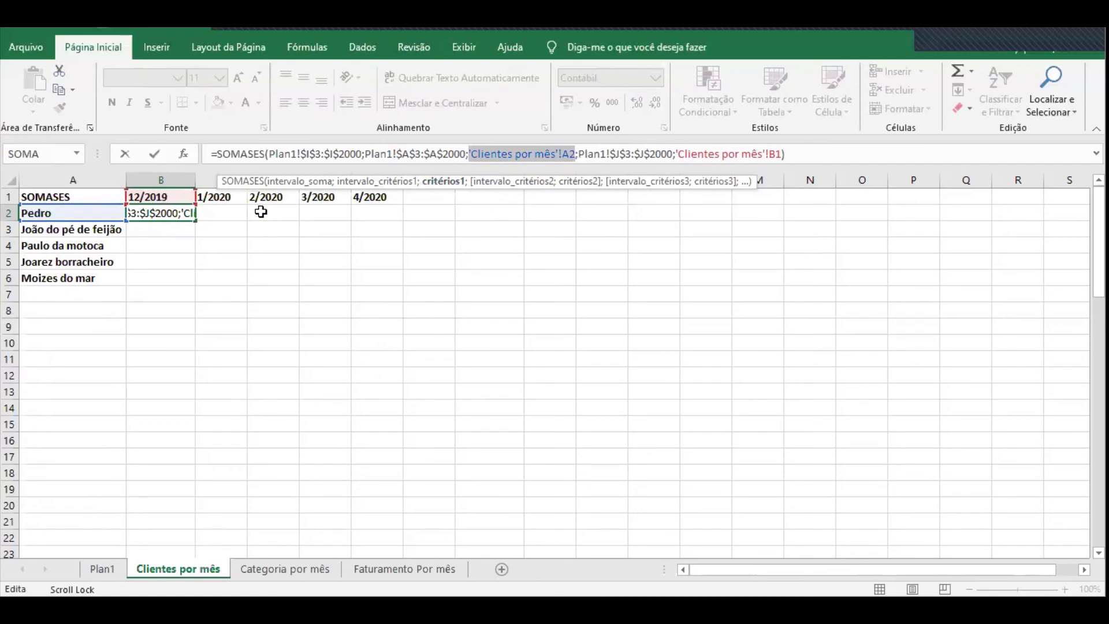
pyautogui.press('Return')
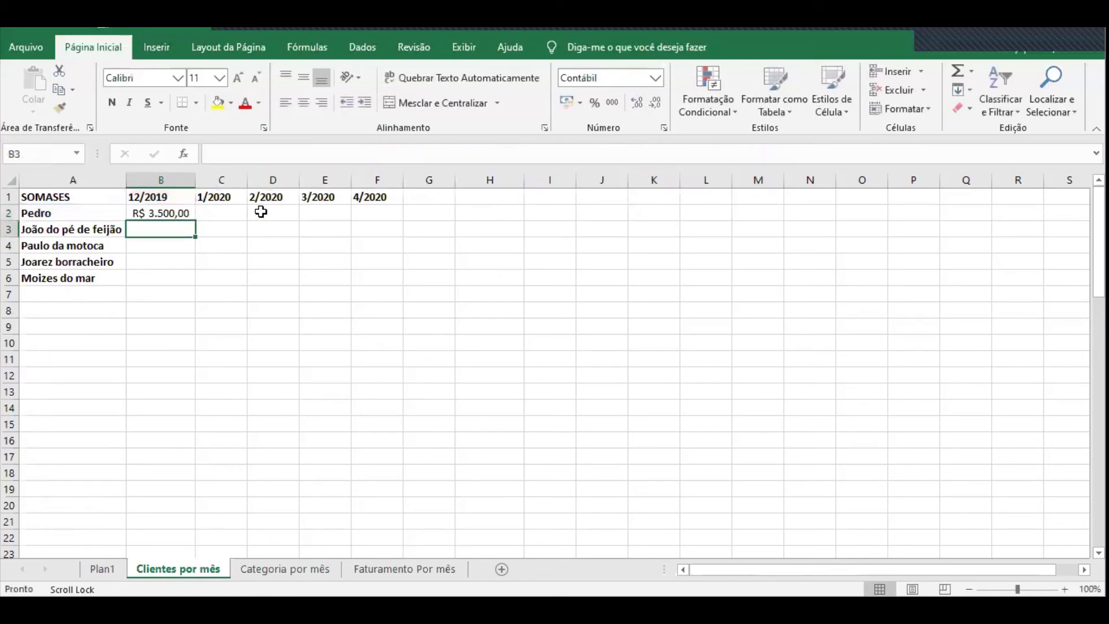
# Copy the SOMASES formula from B2 to C2 and inspect its locked ranges and criteria references
pyautogui.click(168, 214)
pyautogui.hotkey('ctrl', 'c')
pyautogui.click(234, 219)
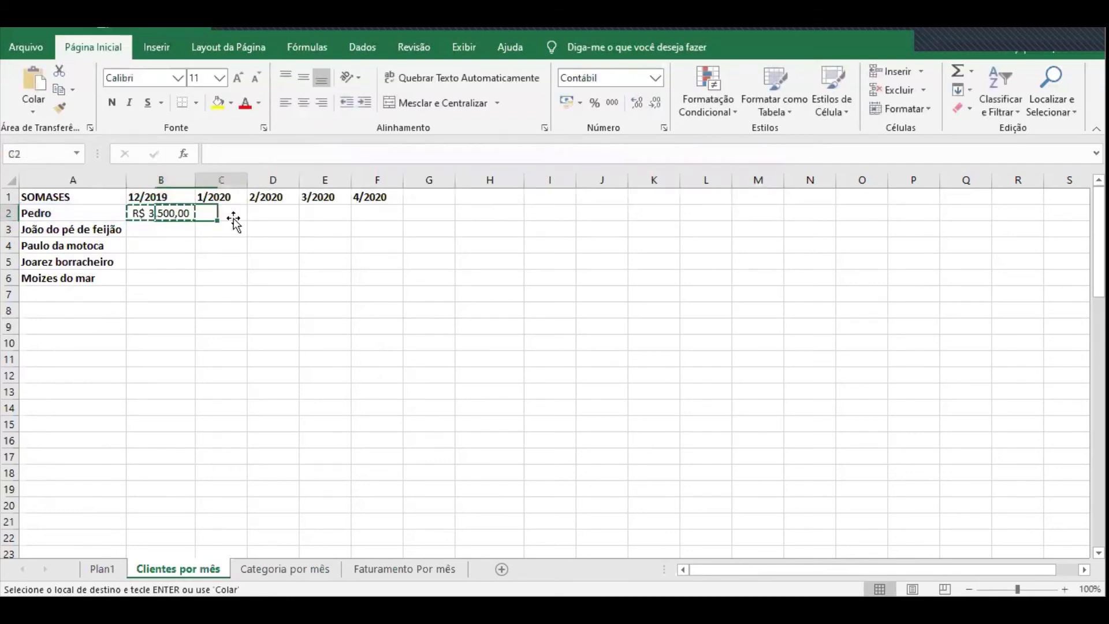
pyautogui.hotkey('ctrl', 'v')
pyautogui.press('Escape')
pyautogui.doubleClick(230, 213)
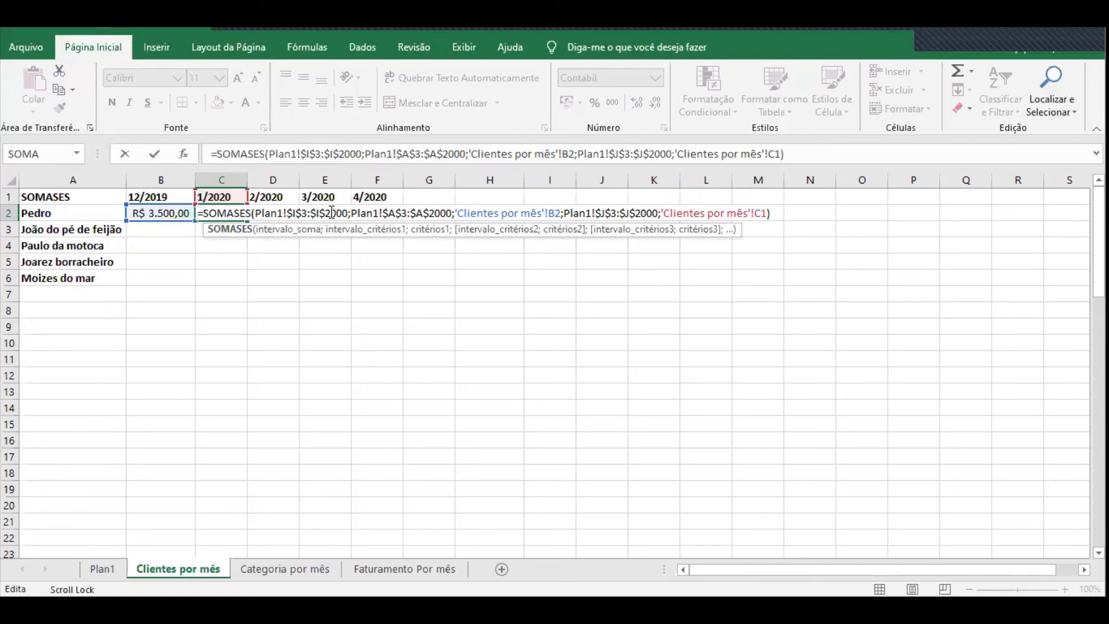
pyautogui.hotkey('ctrl', 'Return')
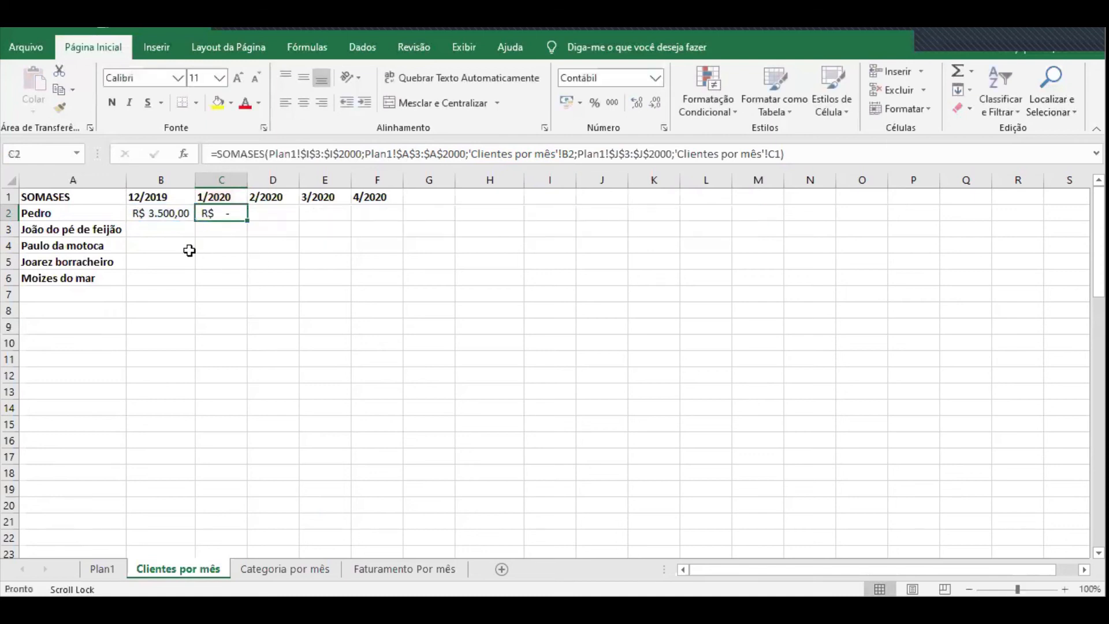
# Lock only the column of the client criterion reference A2 (critérios1) in the B2 SOMASES formula
pyautogui.click(163, 216)
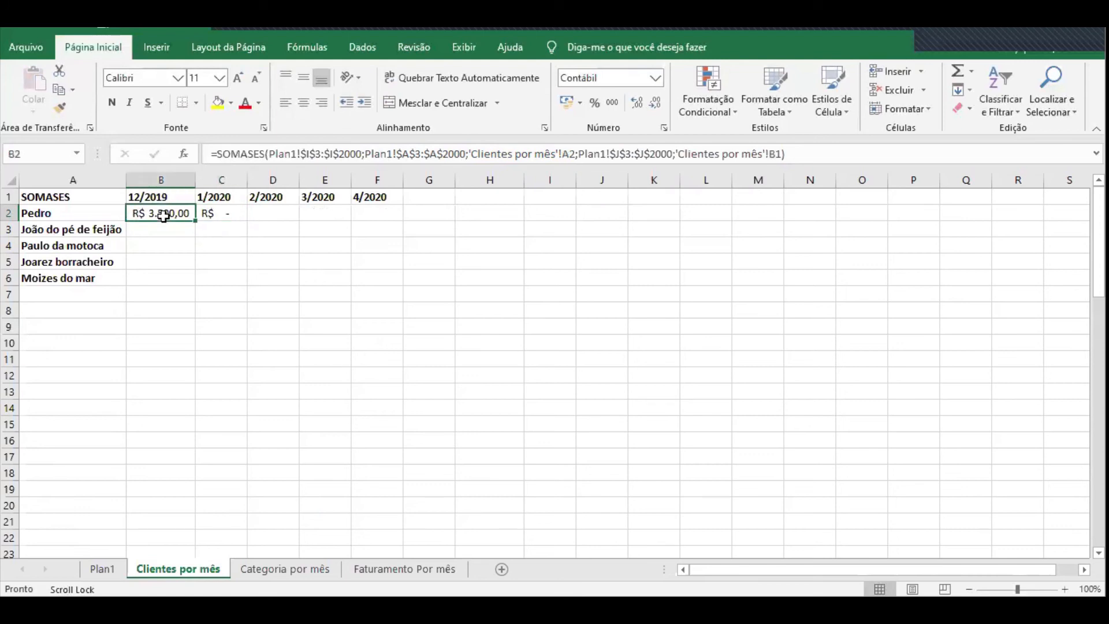
pyautogui.doubleClick(172, 216)
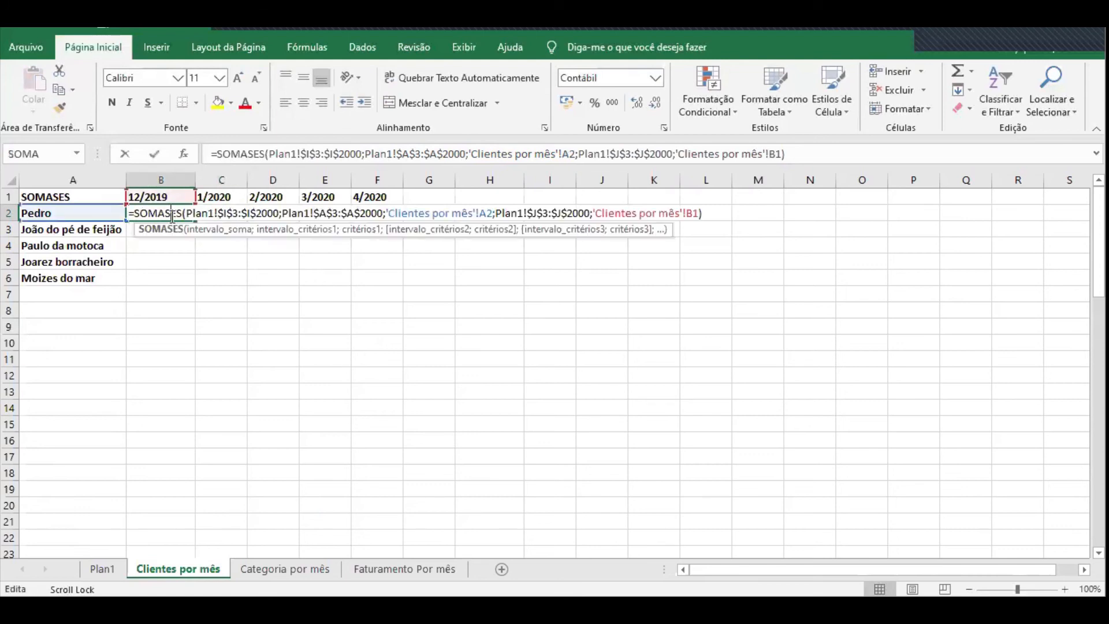
pyautogui.click(358, 231)
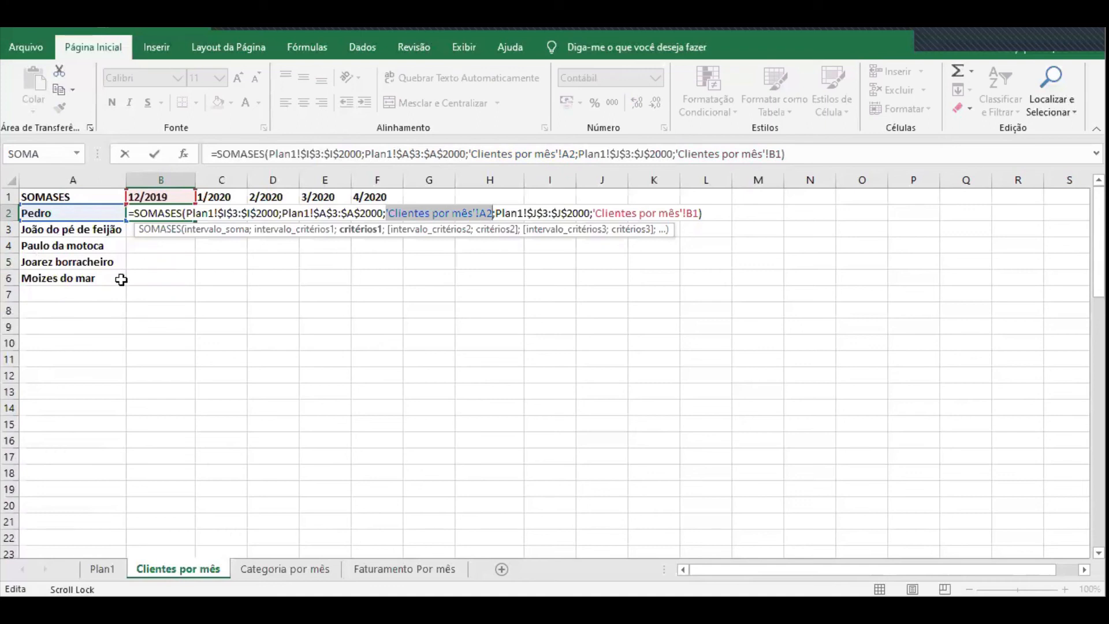
pyautogui.press('F4')
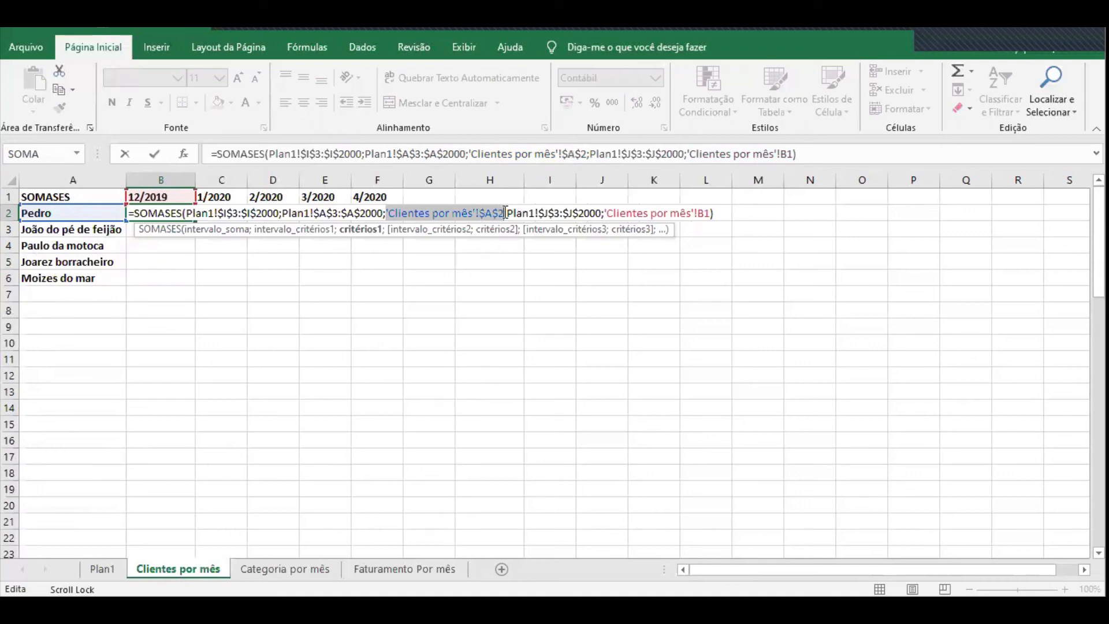
pyautogui.press('F4')
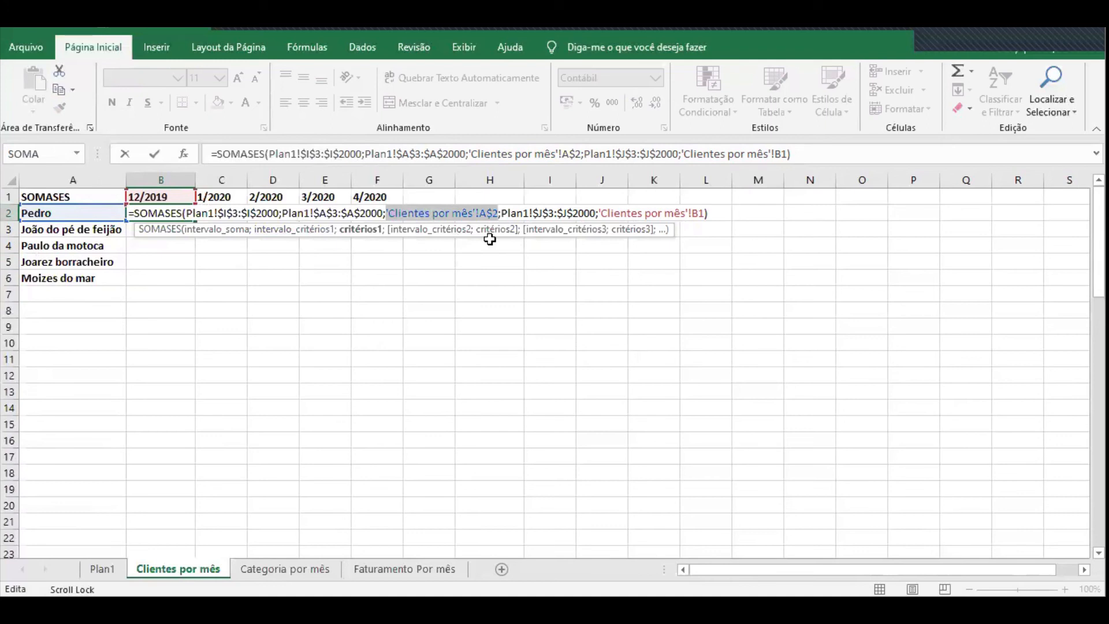
pyautogui.press('F4')
pyautogui.press('Return')
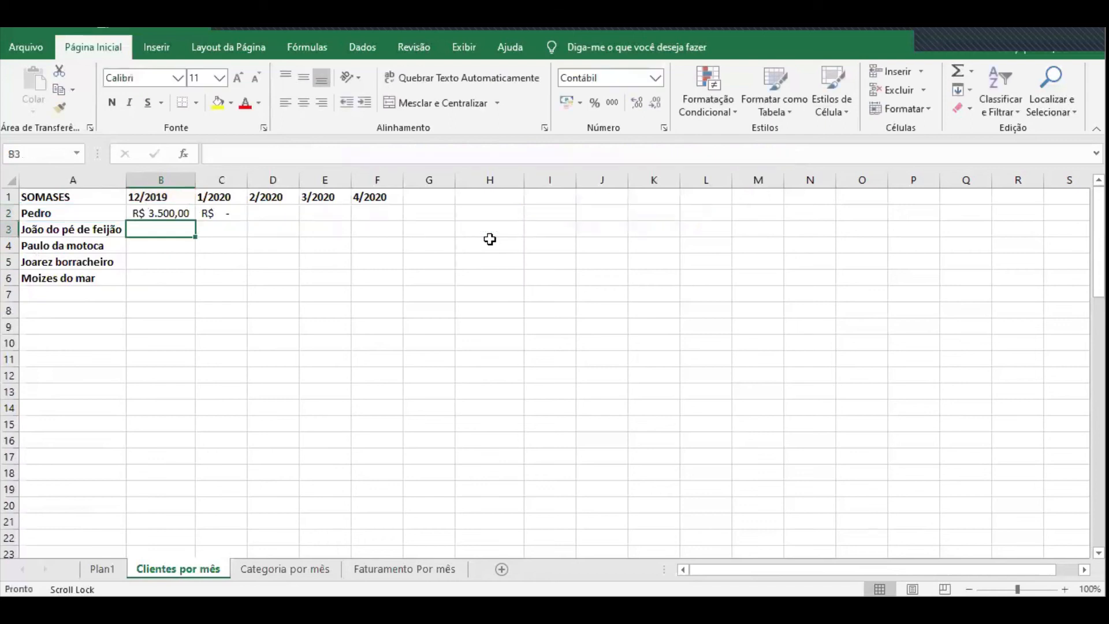
# Copy the SOMASES formula from B2 to C2 again and compare the client and month criteria in both cells
pyautogui.click(173, 214)
pyautogui.hotkey('ctrl', 'c')
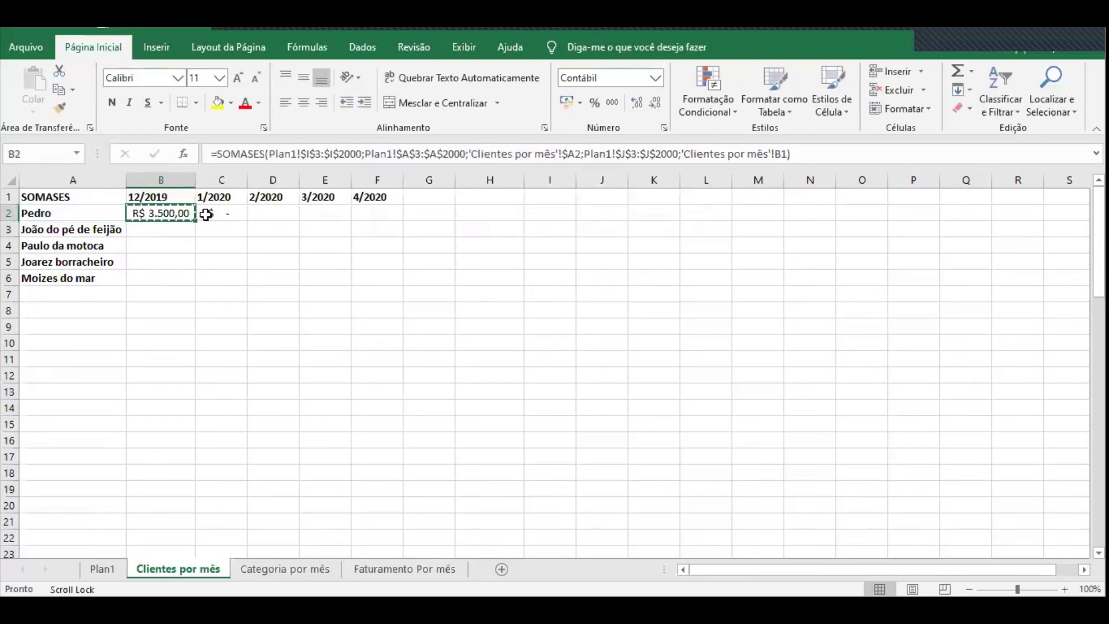
pyautogui.click(216, 214)
pyautogui.hotkey('ctrl', 'v')
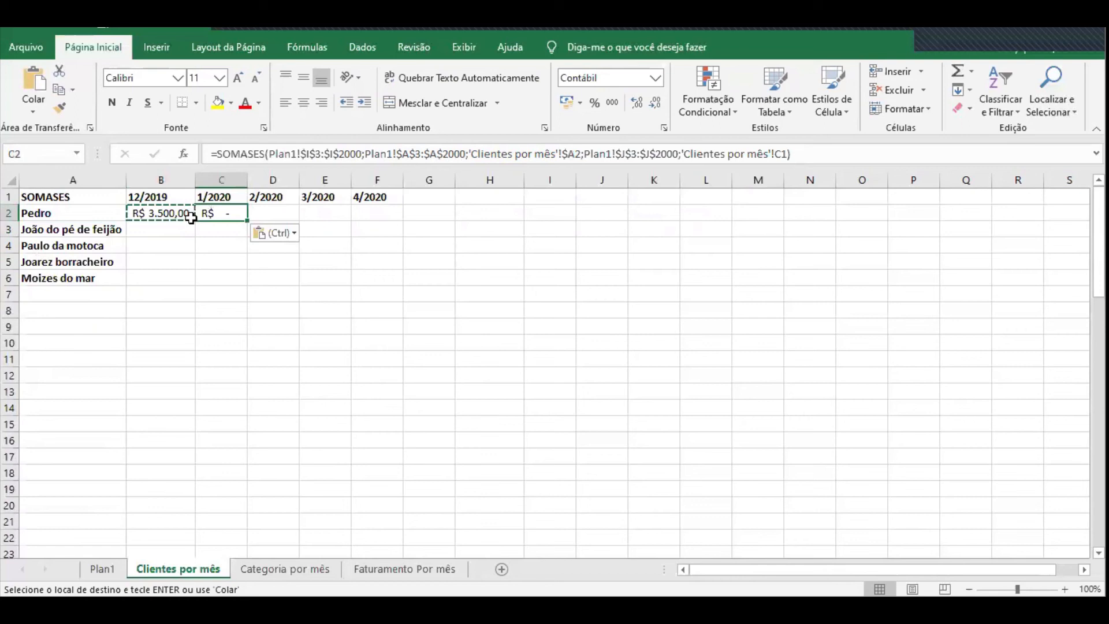
pyautogui.press('Escape')
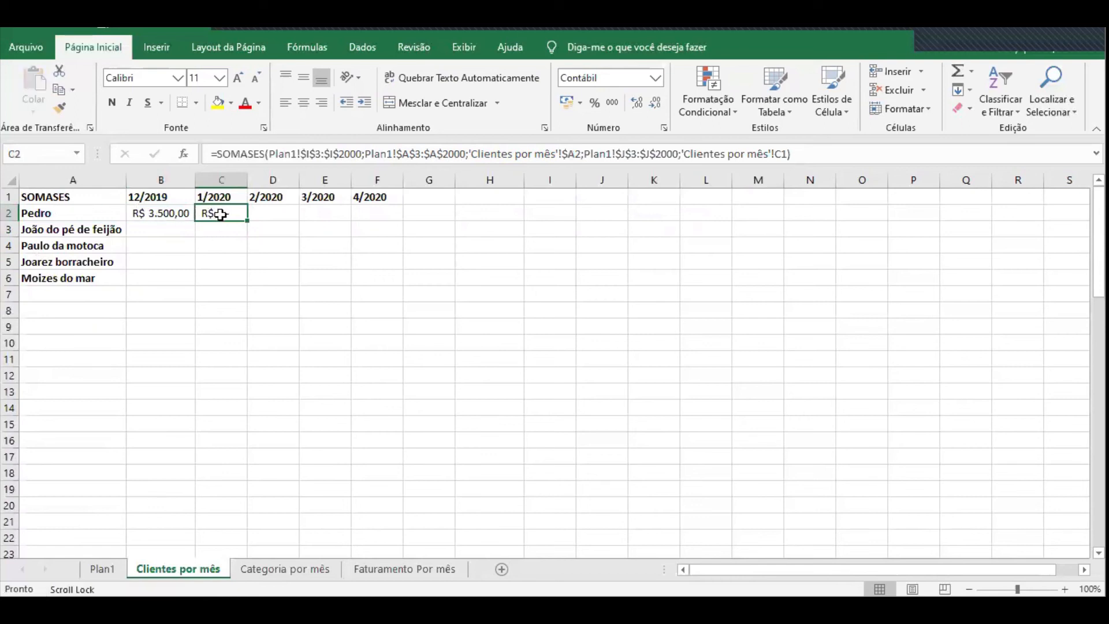
pyautogui.doubleClick(168, 212)
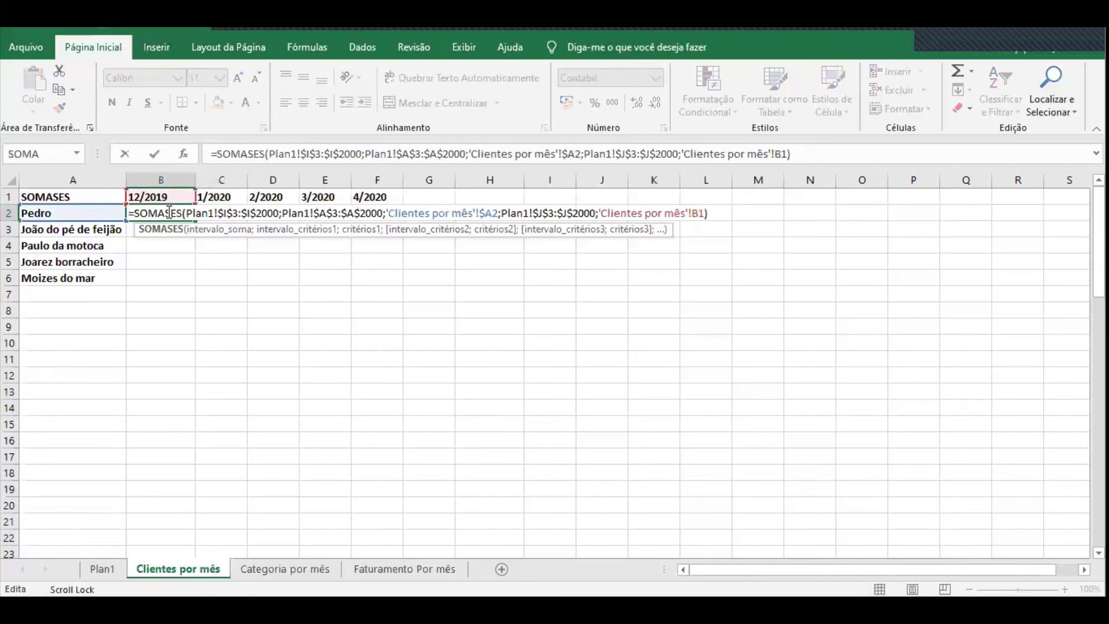
pyautogui.press('Escape')
pyautogui.doubleClick(227, 213)
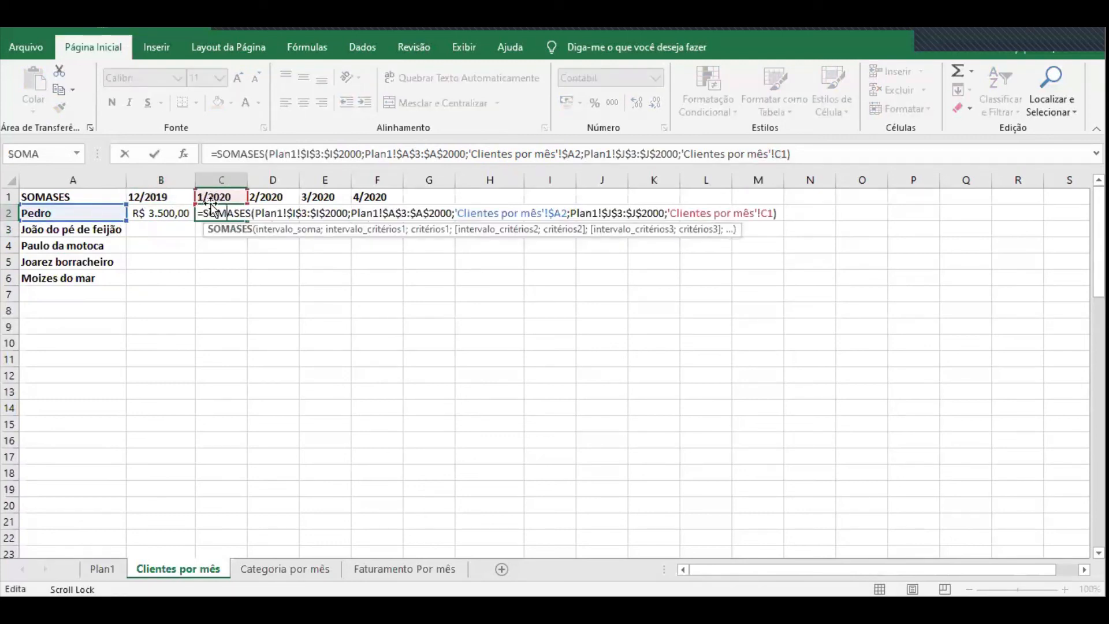
pyautogui.press('Escape')
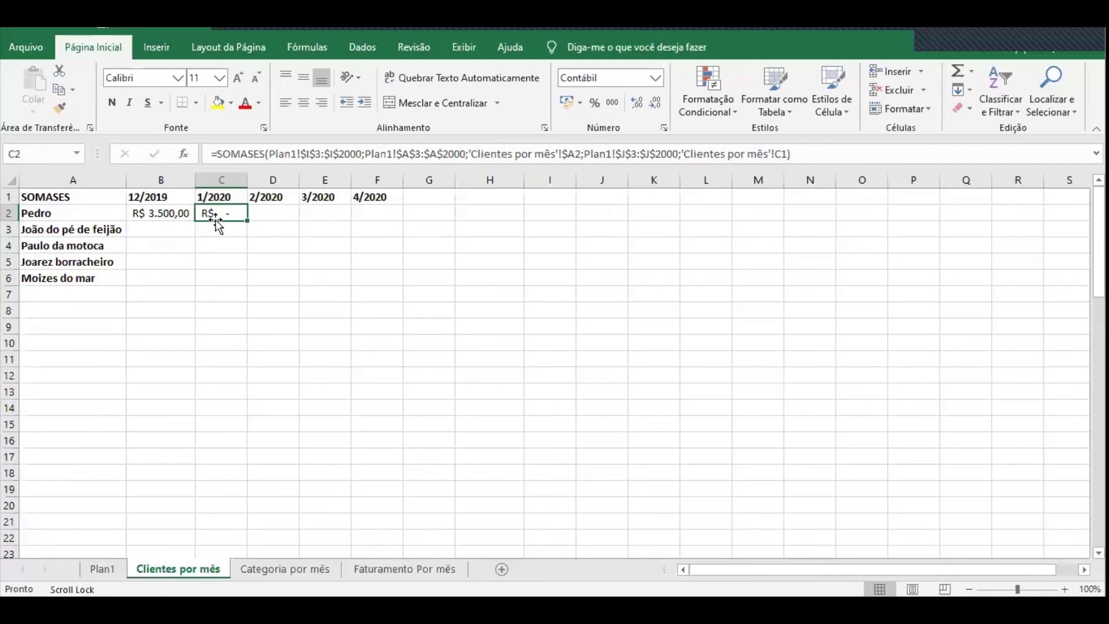
# Copy the C2 formula to D2 and autofit the width of column D
pyautogui.hotkey('ctrl', 'c')
pyautogui.click(272, 212)
pyautogui.hotkey('ctrl', 'v')
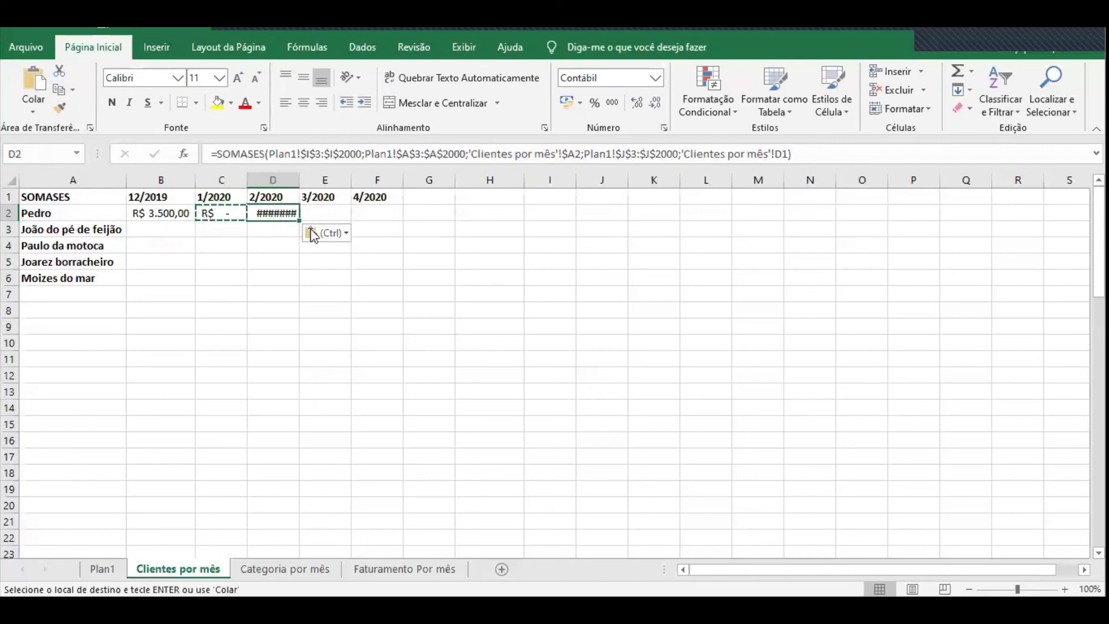
pyautogui.doubleClick(300, 180)
pyautogui.press('Escape')
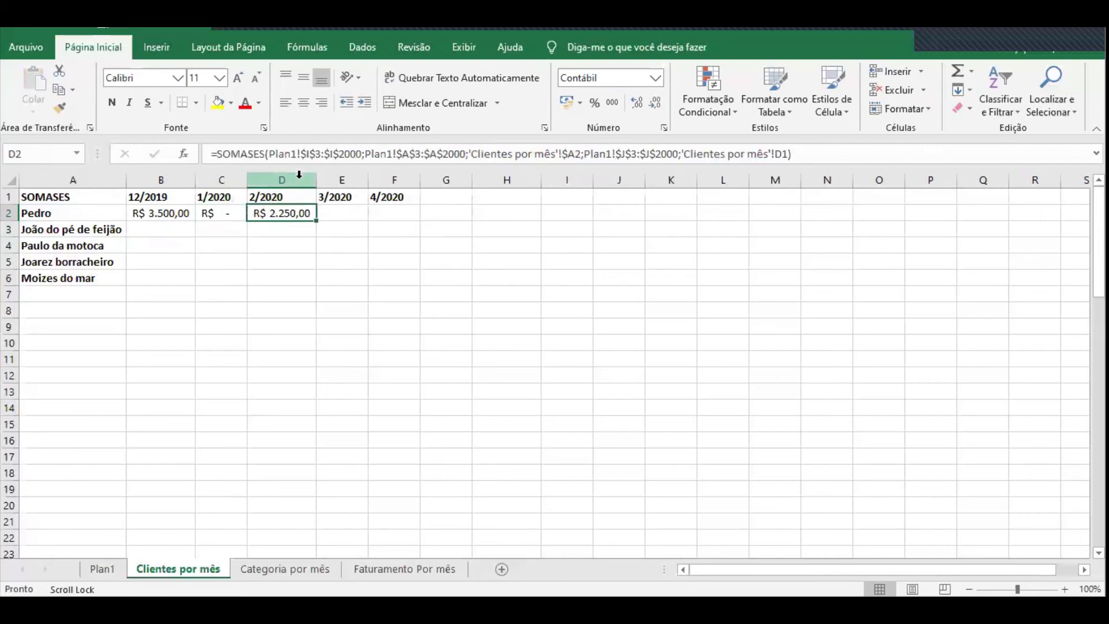
# Copy the C2 formula down to C3 and inspect its month criterion reference (critérios2)
pyautogui.click(241, 213)
pyautogui.hotkey('ctrl', 'c')
pyautogui.click(231, 230)
pyautogui.hotkey('ctrl', 'v')
pyautogui.press('Escape')
pyautogui.doubleClick(233, 232)
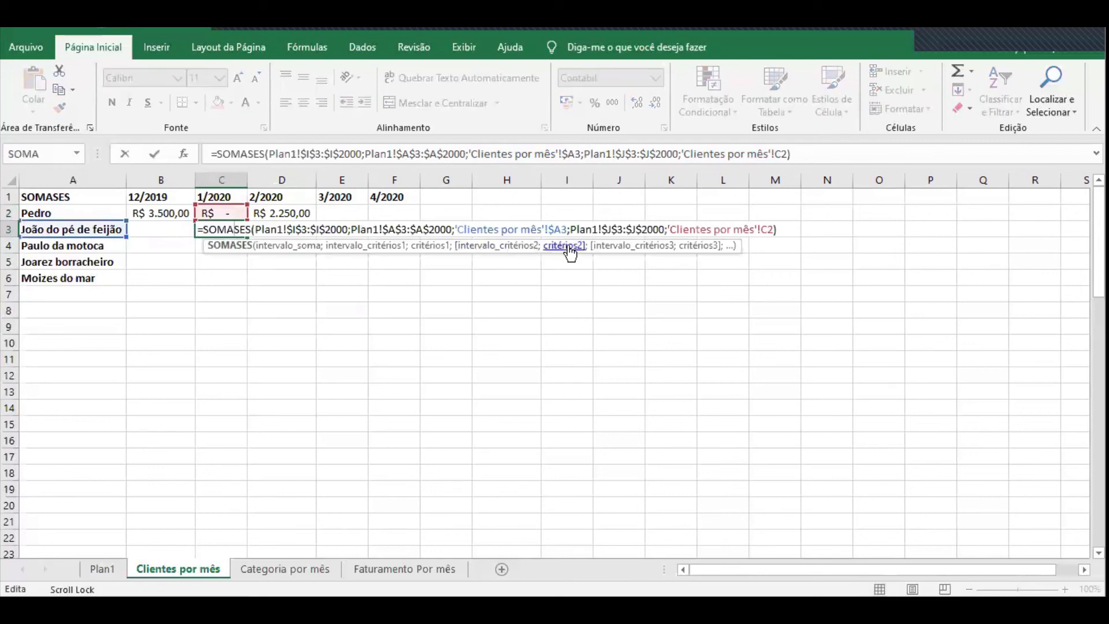
pyautogui.click(558, 245)
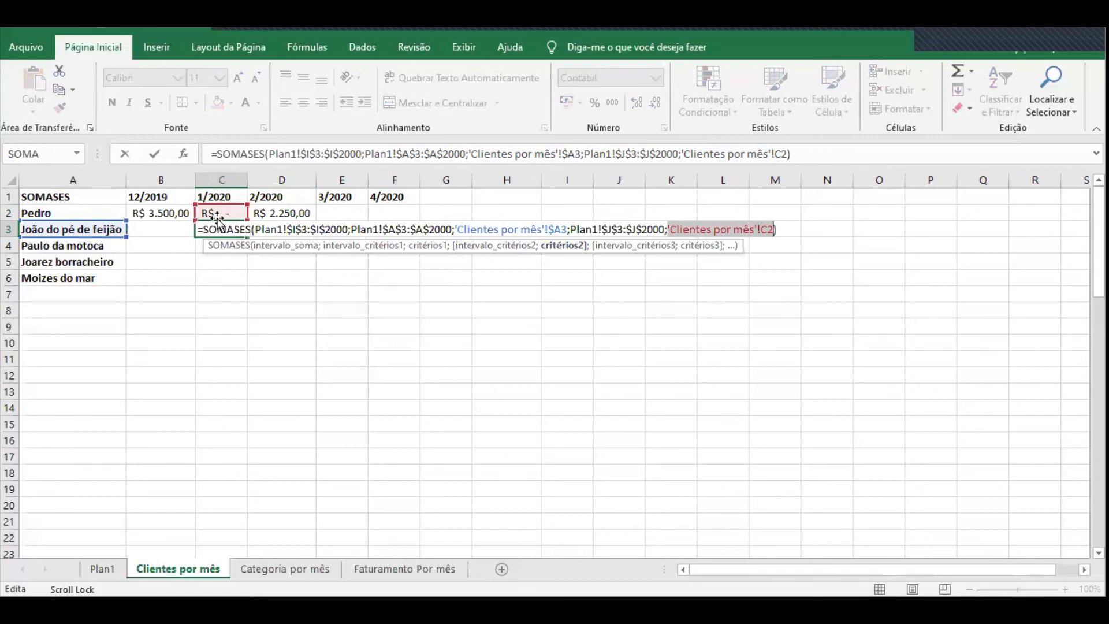
pyautogui.hotkey('ctrl', 'Return')
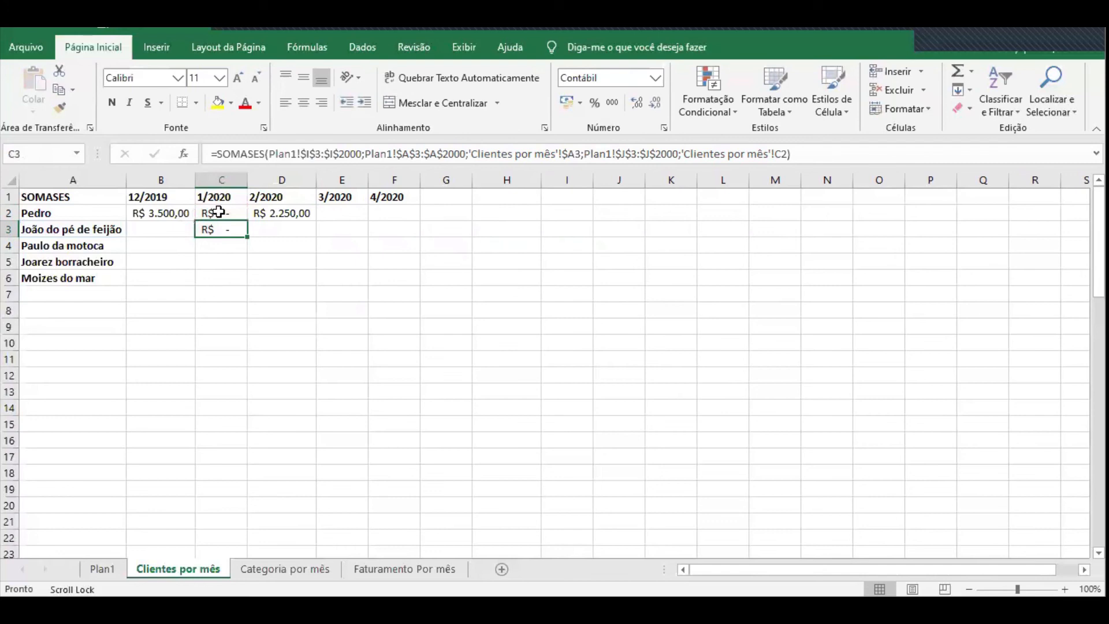
# Lock only the row of the month criterion (critérios2) in the B2 SOMASES formula, making it B$1
pyautogui.click(210, 213)
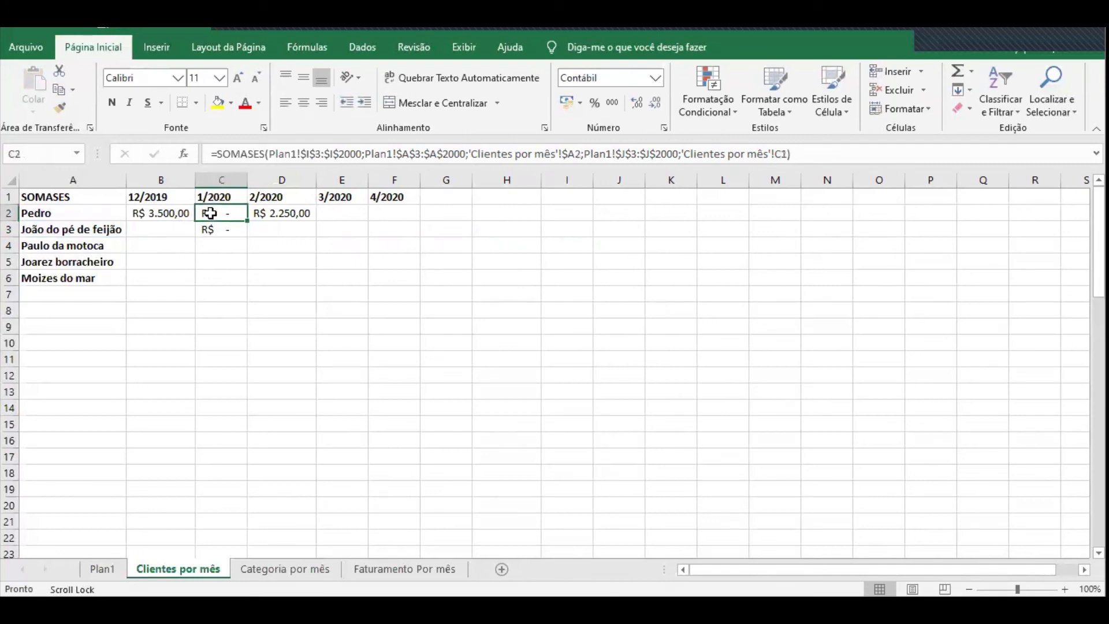
pyautogui.doubleClick(205, 215)
pyautogui.hotkey('ctrl', 'Return')
pyautogui.doubleClick(176, 215)
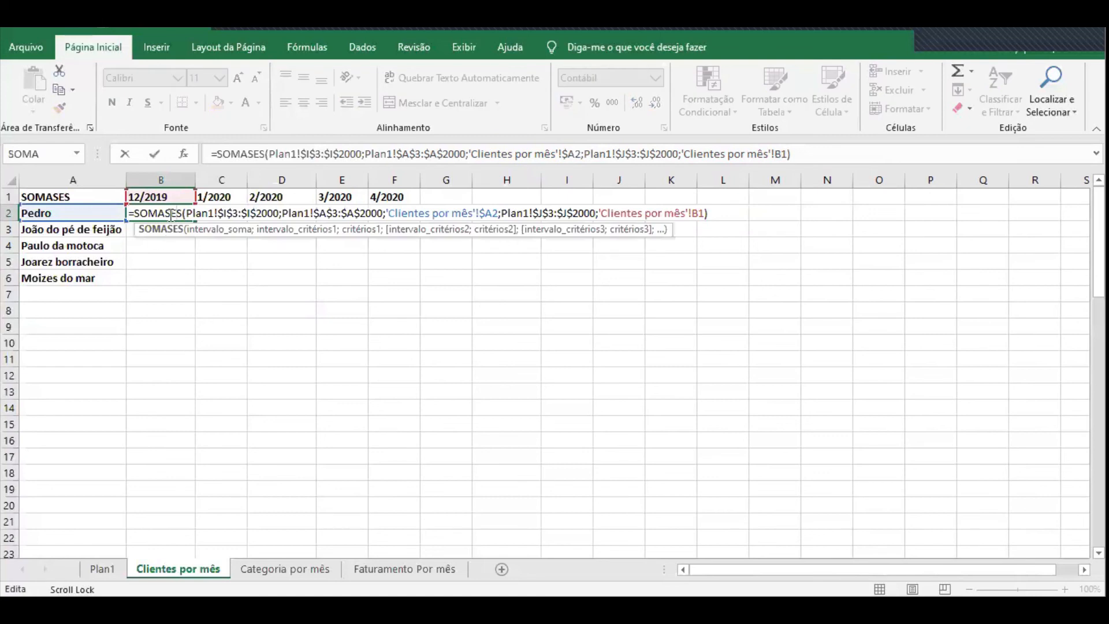
pyautogui.click(503, 234)
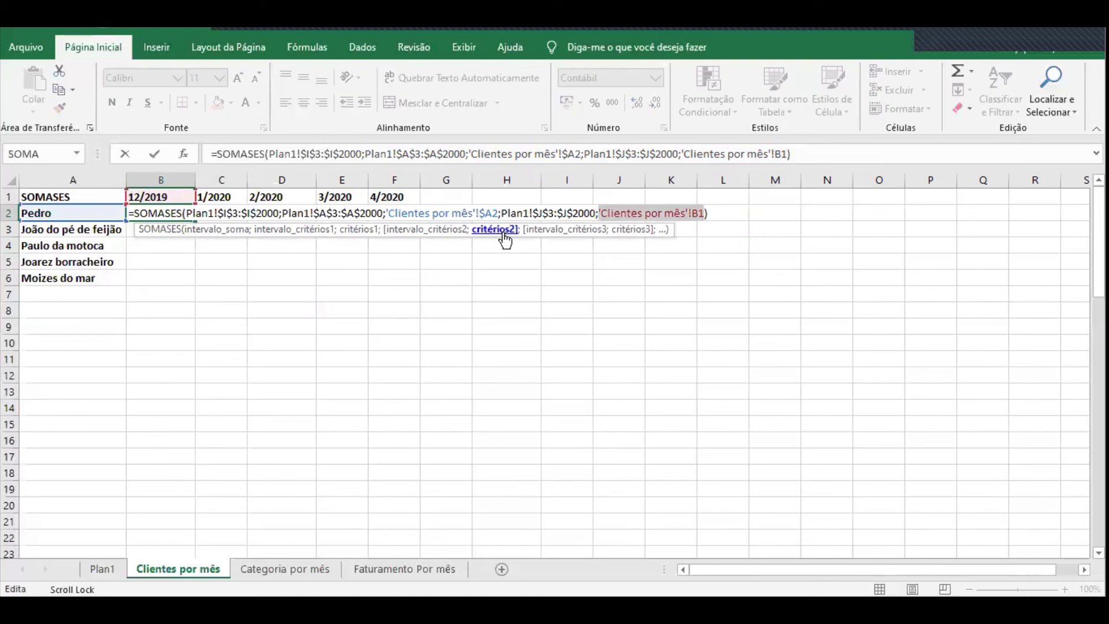
pyautogui.press('F4')
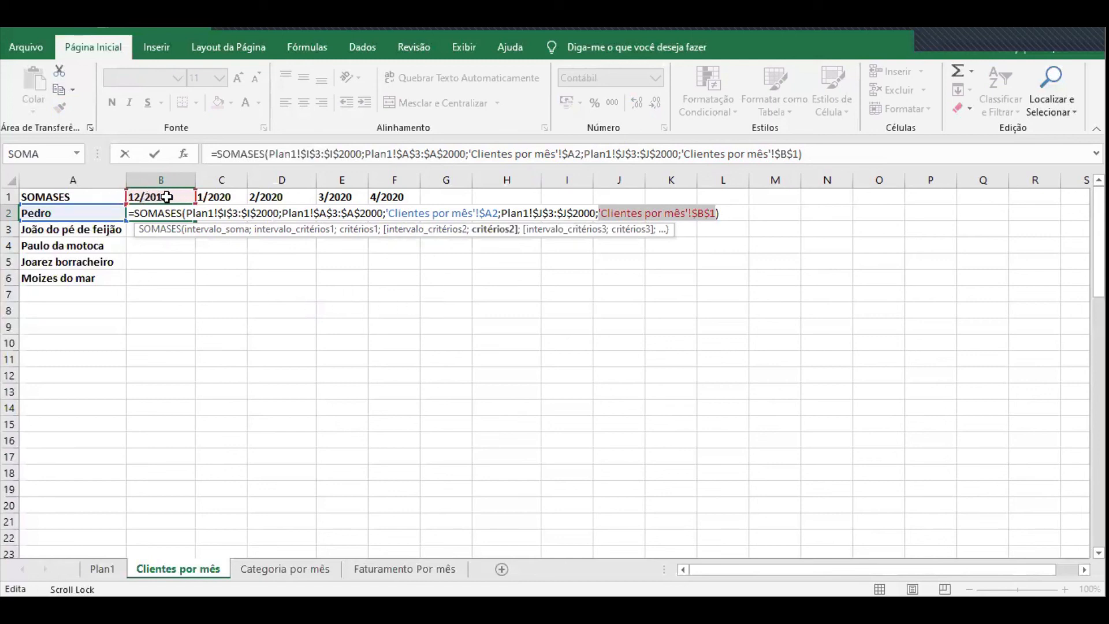
pyautogui.press('F4')
pyautogui.press('Return')
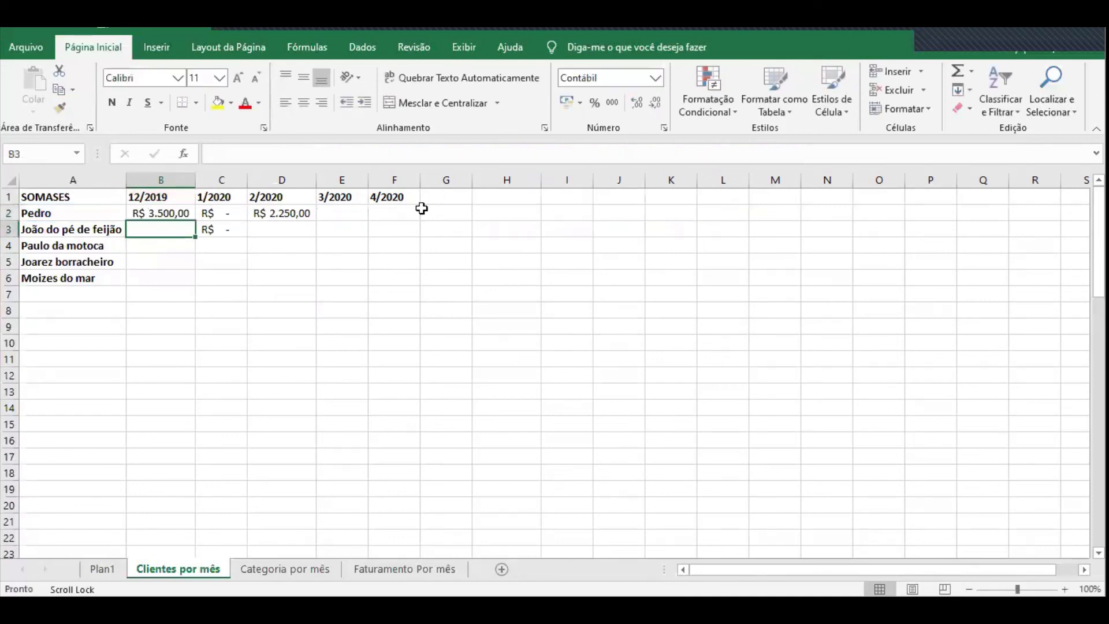
# Copy the B2 SOMASES formula across the first two client rows, filling B2:F3
pyautogui.click(178, 213)
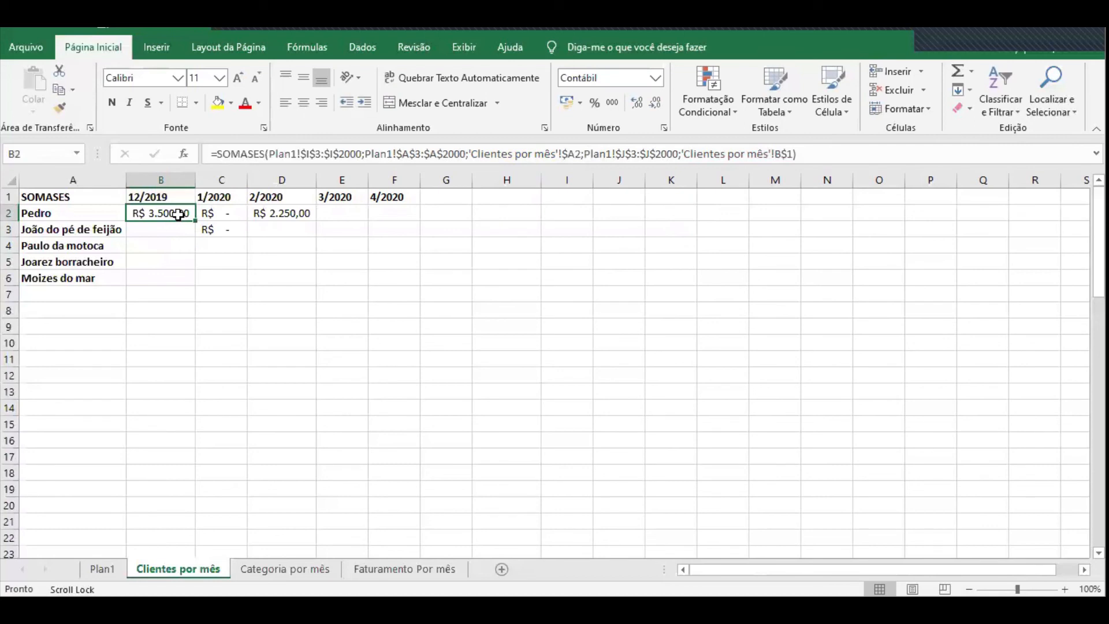
pyautogui.hotkey('ctrl', 'c')
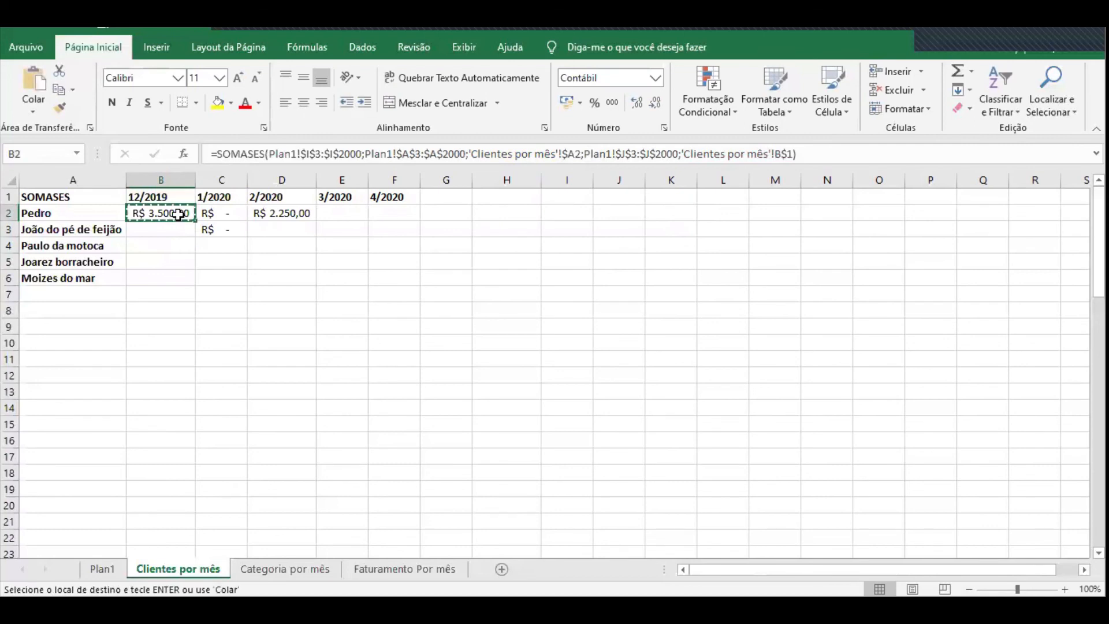
pyautogui.keyDown('shift'); pyautogui.click(393, 213); pyautogui.keyUp('shift')
pyautogui.hotkey('ctrl', 'v')
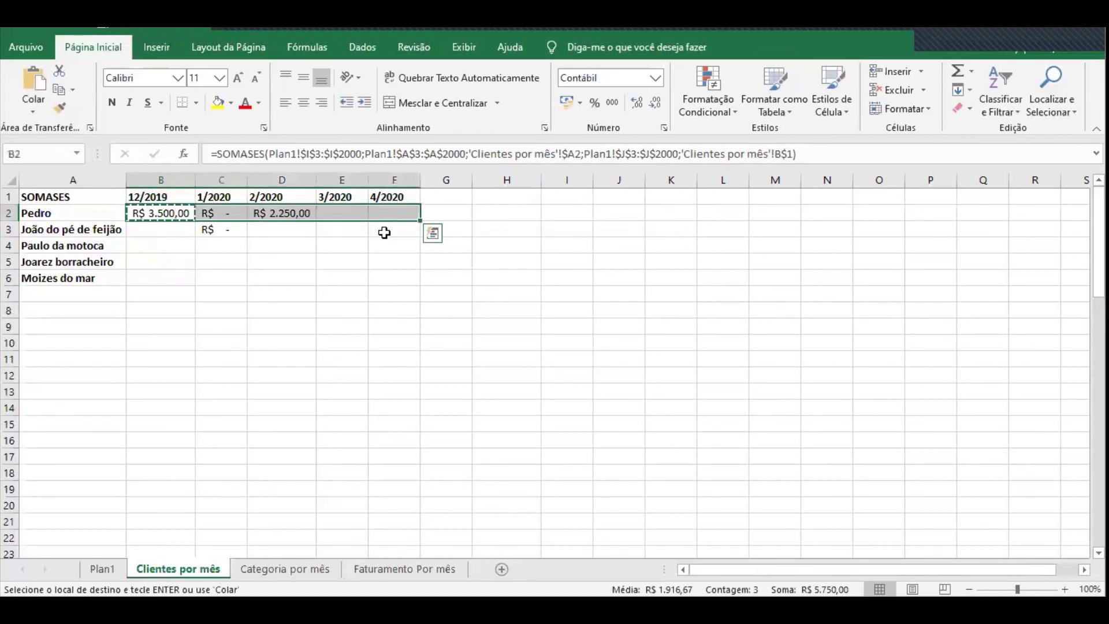
pyautogui.keyDown('shift'); pyautogui.click(384, 233); pyautogui.keyUp('shift')
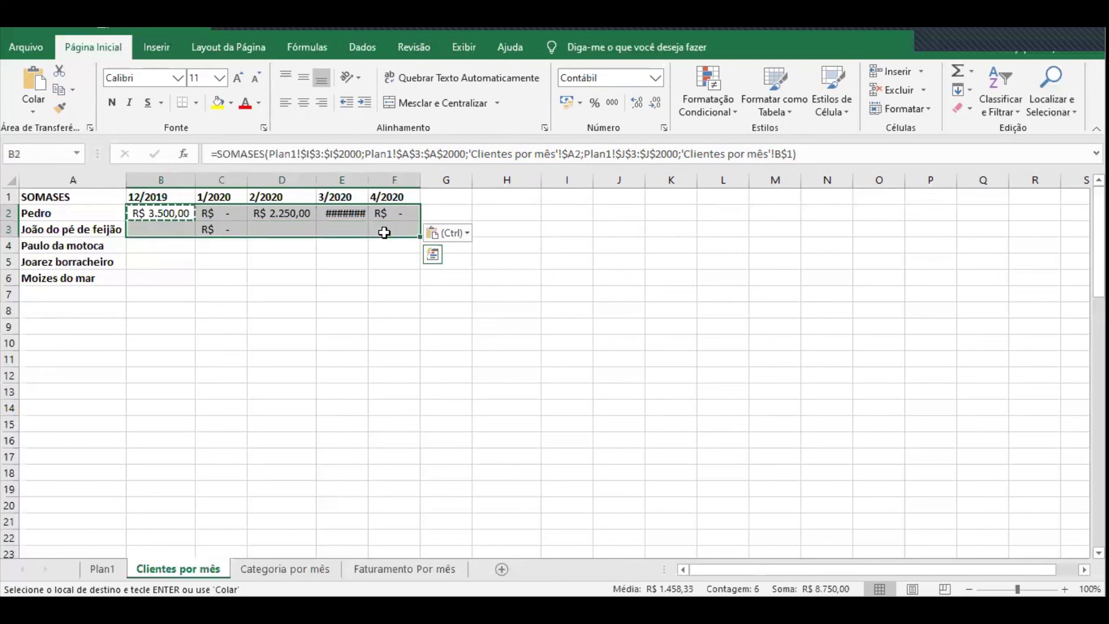
pyautogui.hotkey('ctrl', 'v')
pyautogui.press('Escape')
# Autofit columns B to F to their contents and widen column C
pyautogui.moveTo(398, 180); pyautogui.dragTo(173, 176)
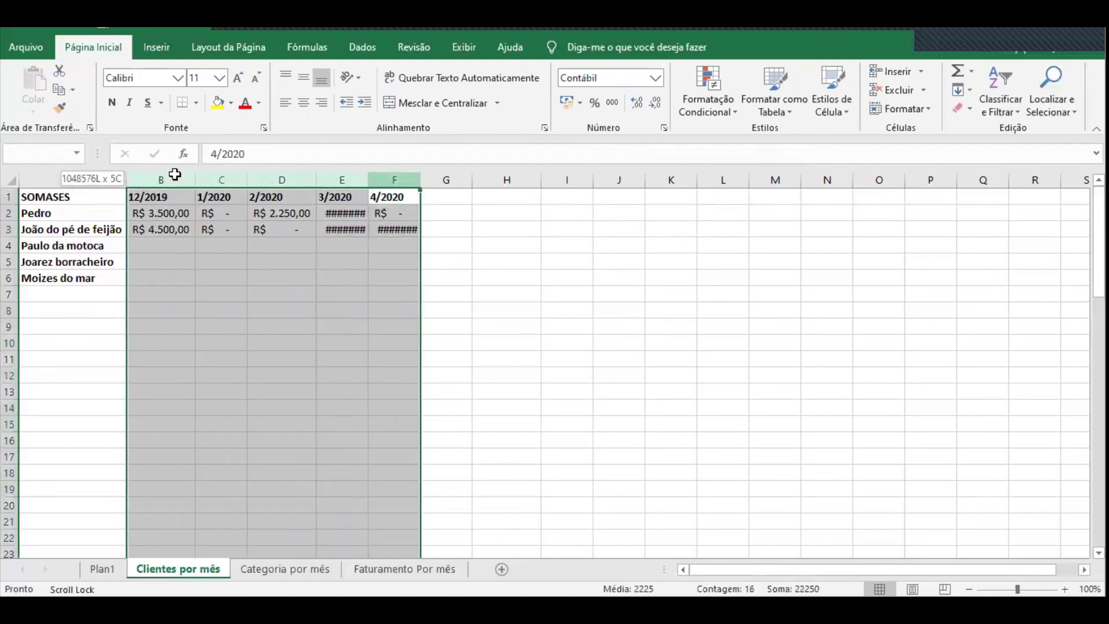
pyautogui.doubleClick(416, 175)
pyautogui.click(389, 257)
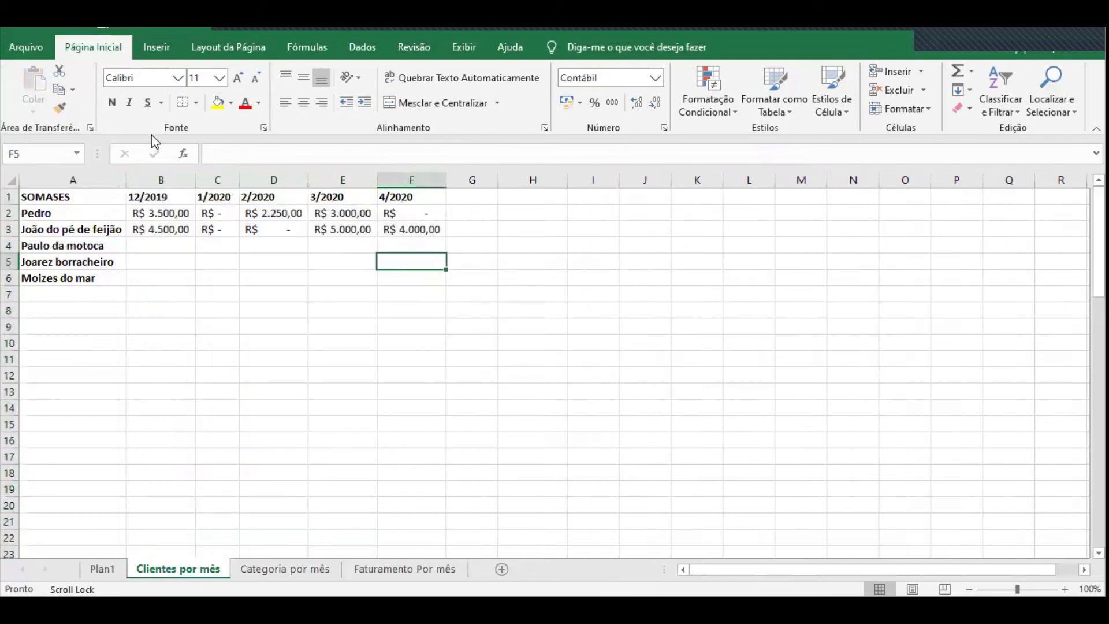
pyautogui.moveTo(239, 181); pyautogui.dragTo(289, 181)
# Examine the copied formulas in B3, C3, F2 and E3 to check which client and month cells they reference
pyautogui.click(172, 217)
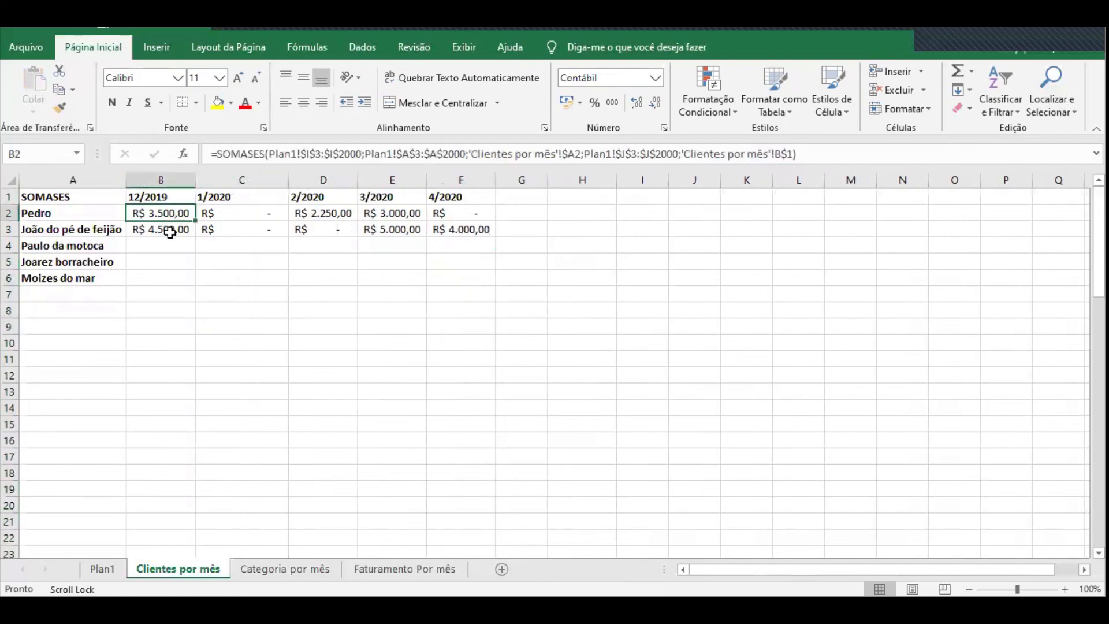
pyautogui.doubleClick(169, 232)
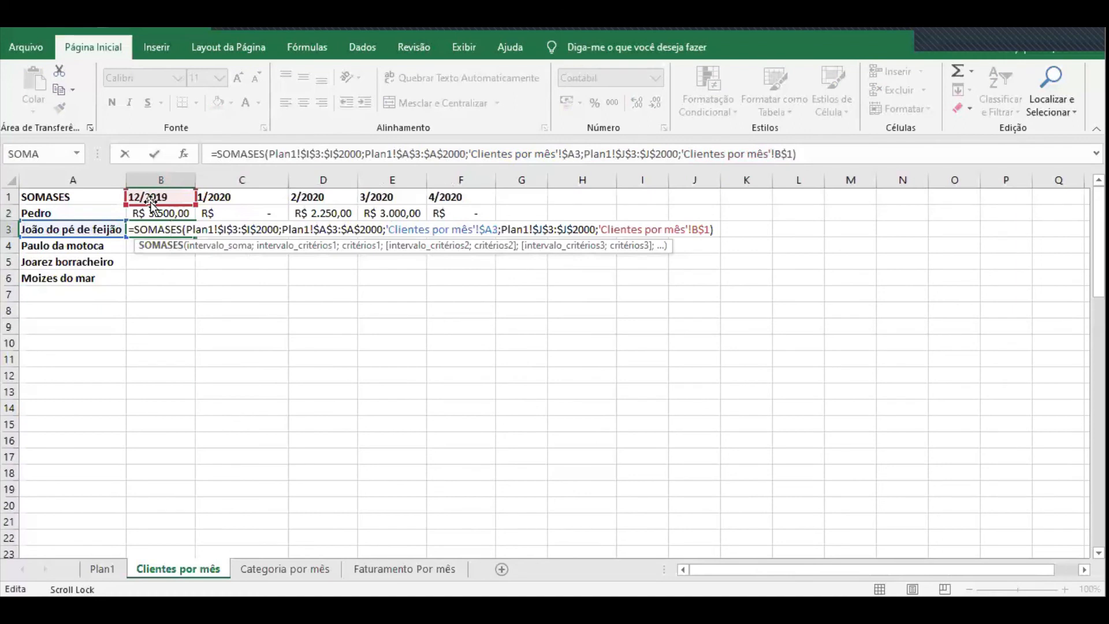
pyautogui.press('Escape')
pyautogui.doubleClick(282, 227)
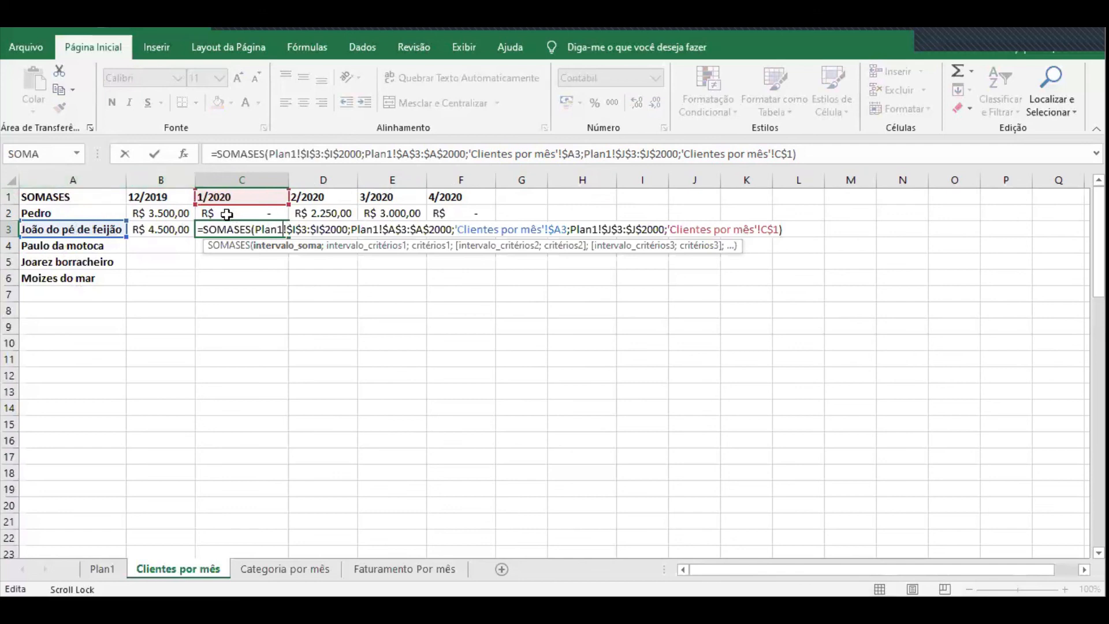
pyautogui.press('Escape')
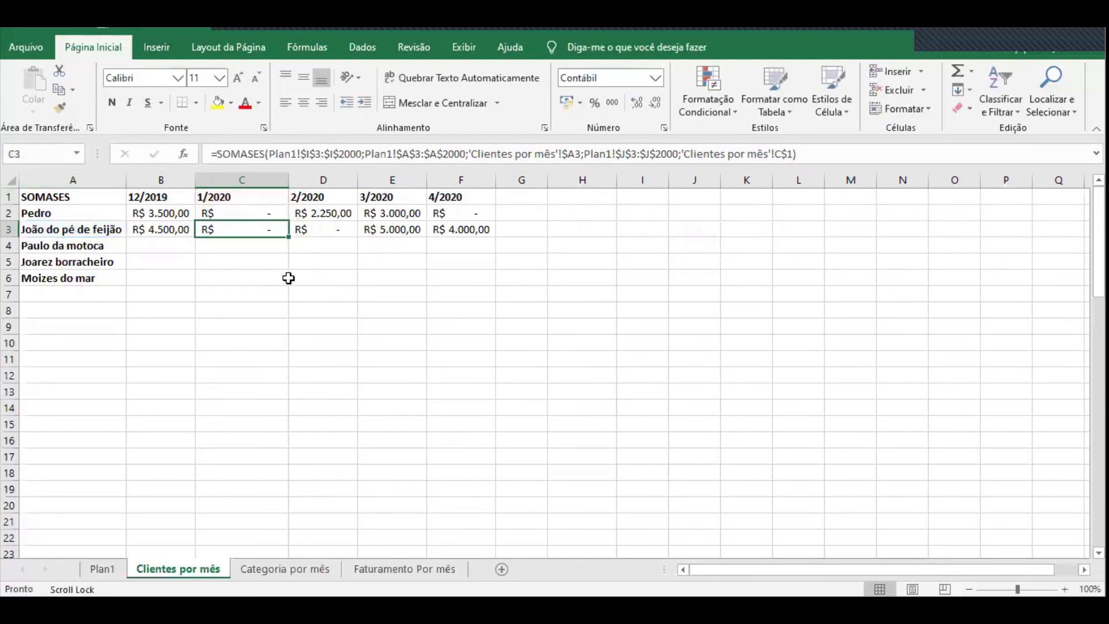
pyautogui.doubleClick(446, 215)
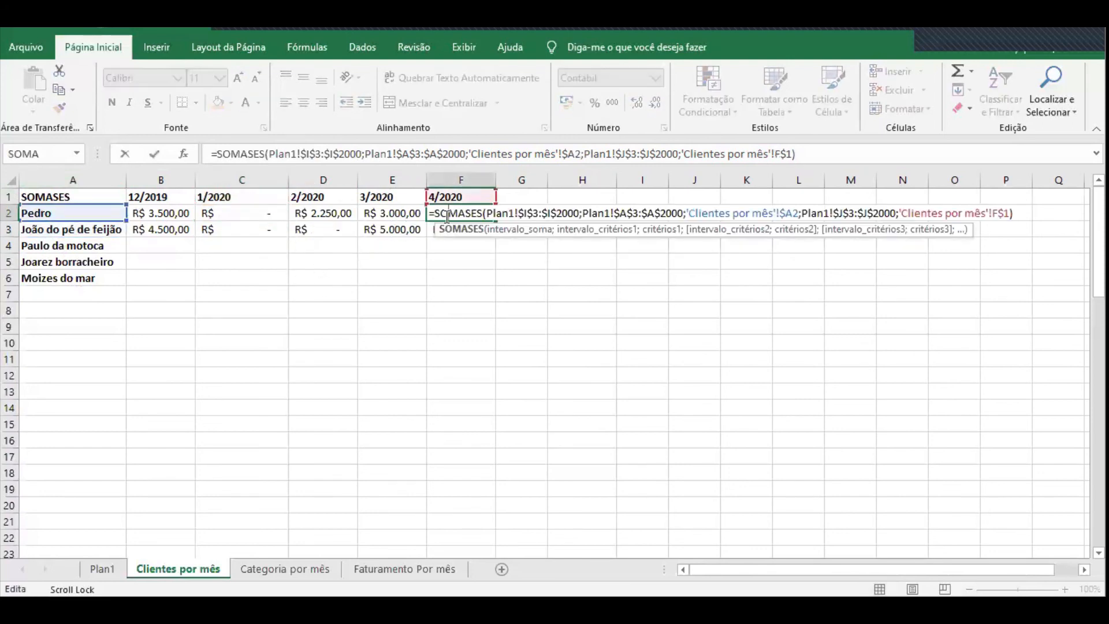
pyautogui.doubleClick(359, 230)
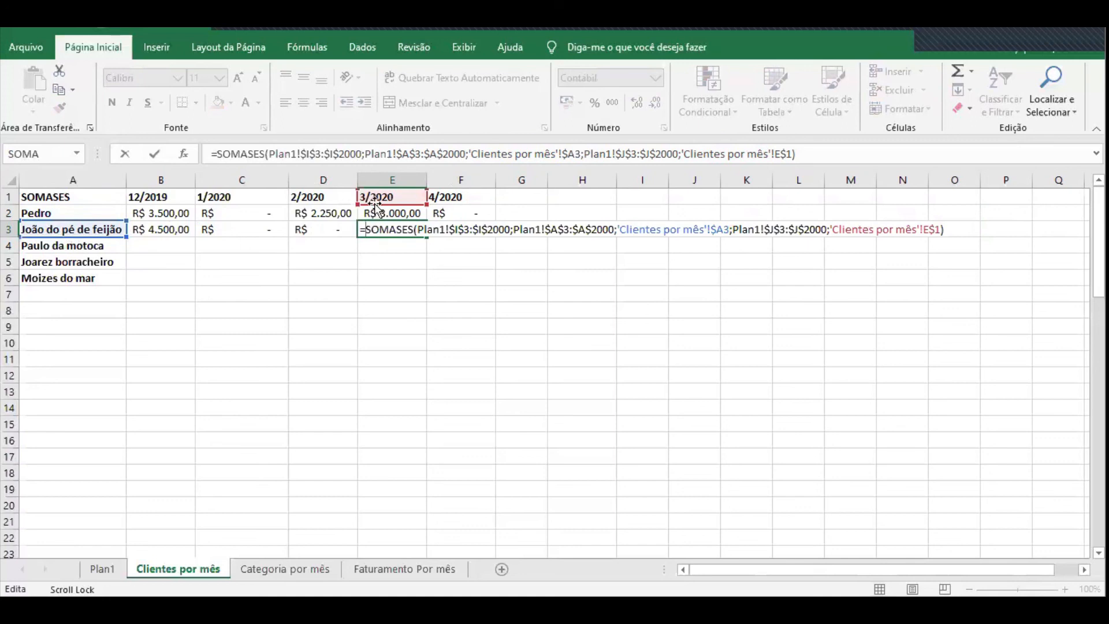
pyautogui.hotkey('ctrl', 'Return')
pyautogui.click(207, 240)
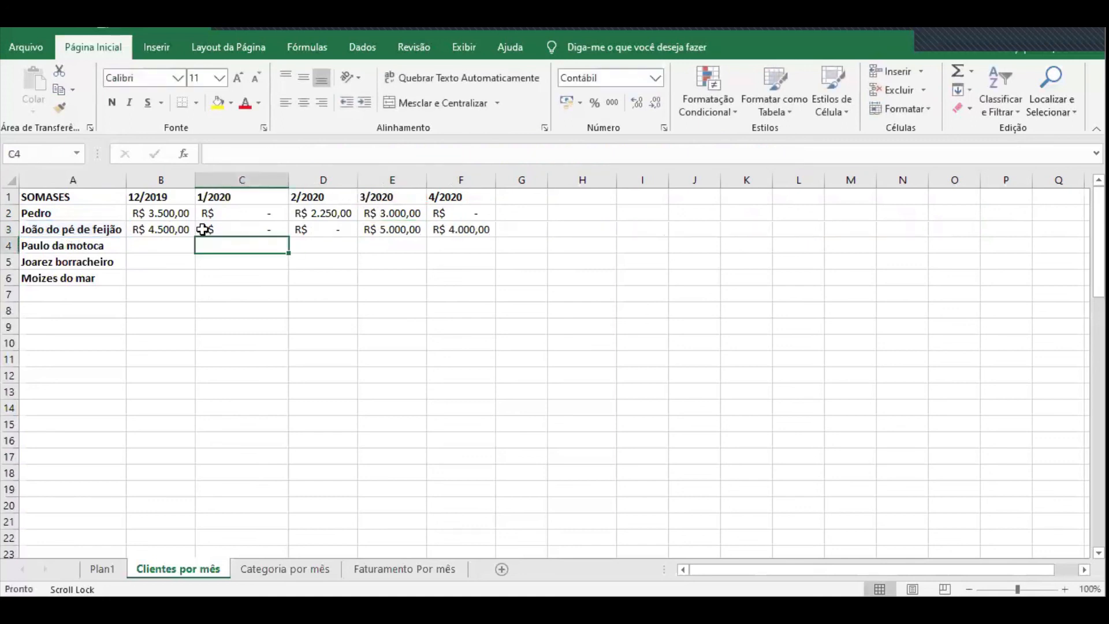
# Fill the whole client-by-month table B2:F6 with the SOMASES formula copied from B2
pyautogui.click(161, 213)
pyautogui.hotkey('ctrl', 'c')
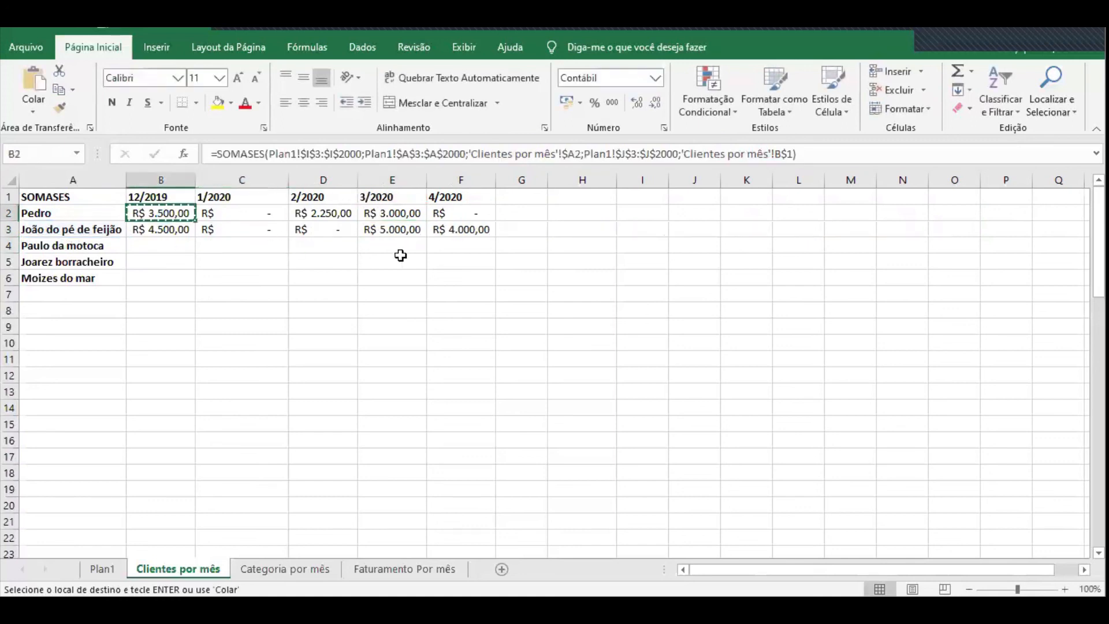
pyautogui.keyDown('shift'); pyautogui.click(470, 274); pyautogui.keyUp('shift')
pyautogui.hotkey('ctrl', 'v')
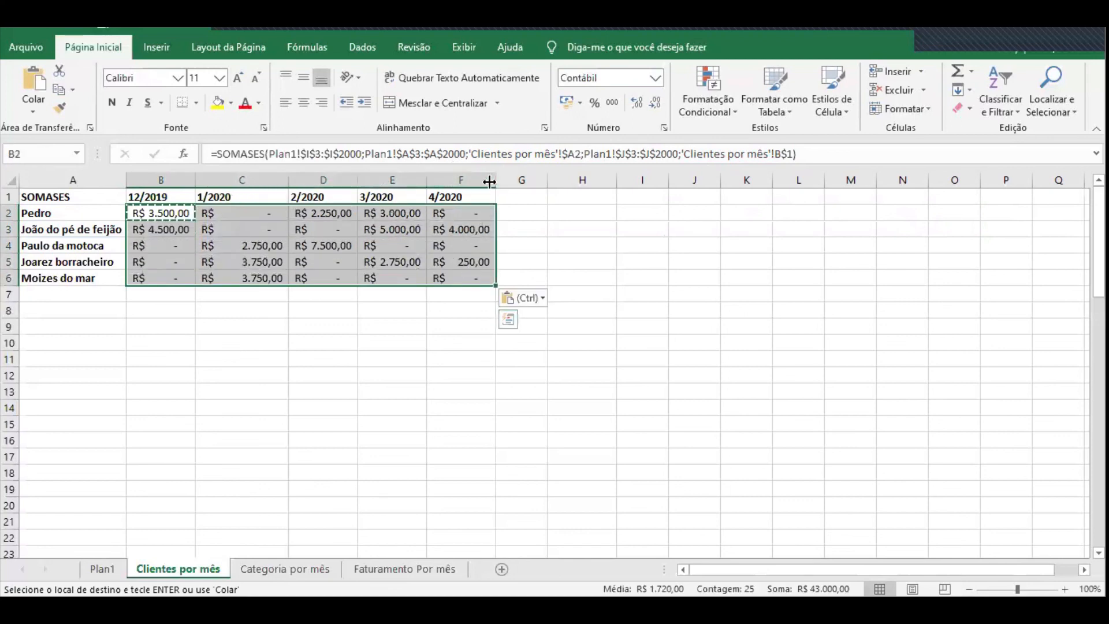
# Centre the month headings in B1:F1 and review the references of the B2 formula
pyautogui.moveTo(467, 196); pyautogui.dragTo(168, 197)
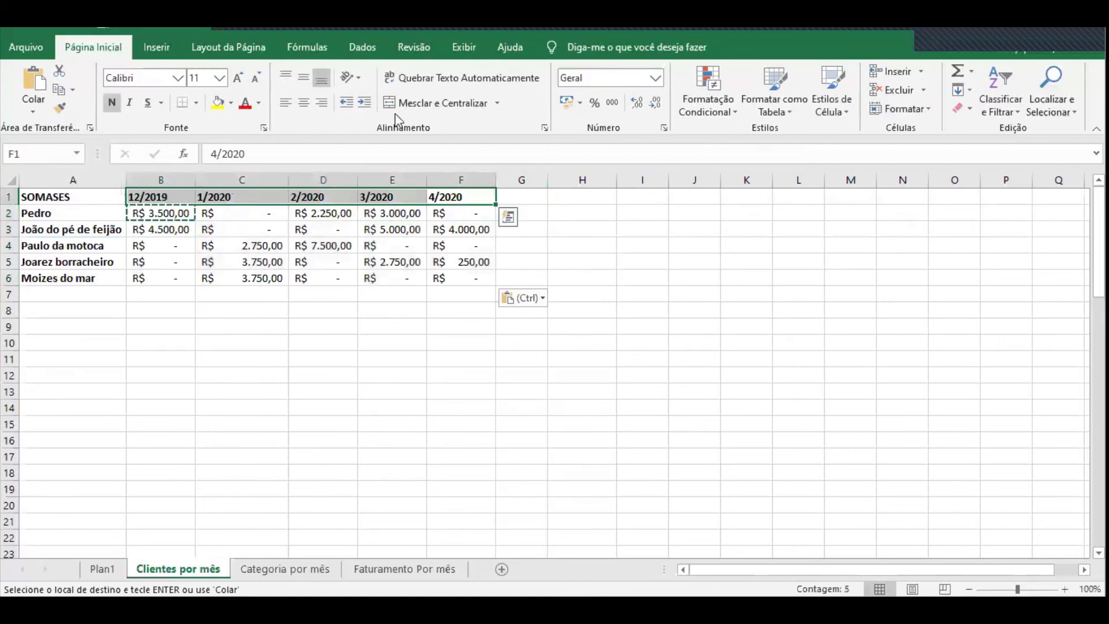
pyautogui.click(304, 103)
pyautogui.click(225, 246)
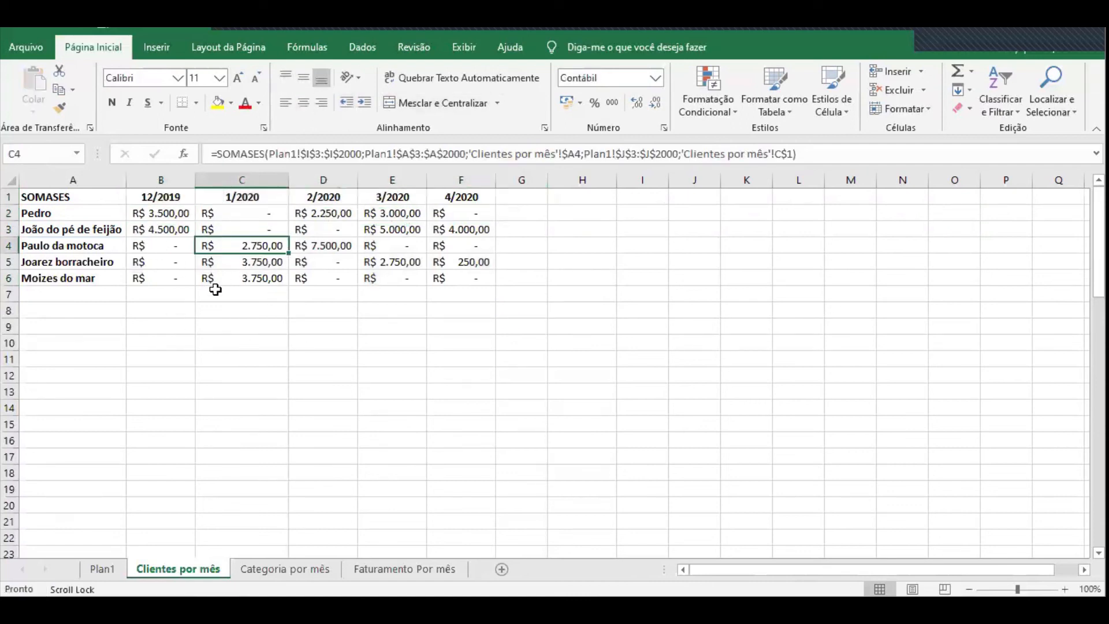
pyautogui.doubleClick(171, 213)
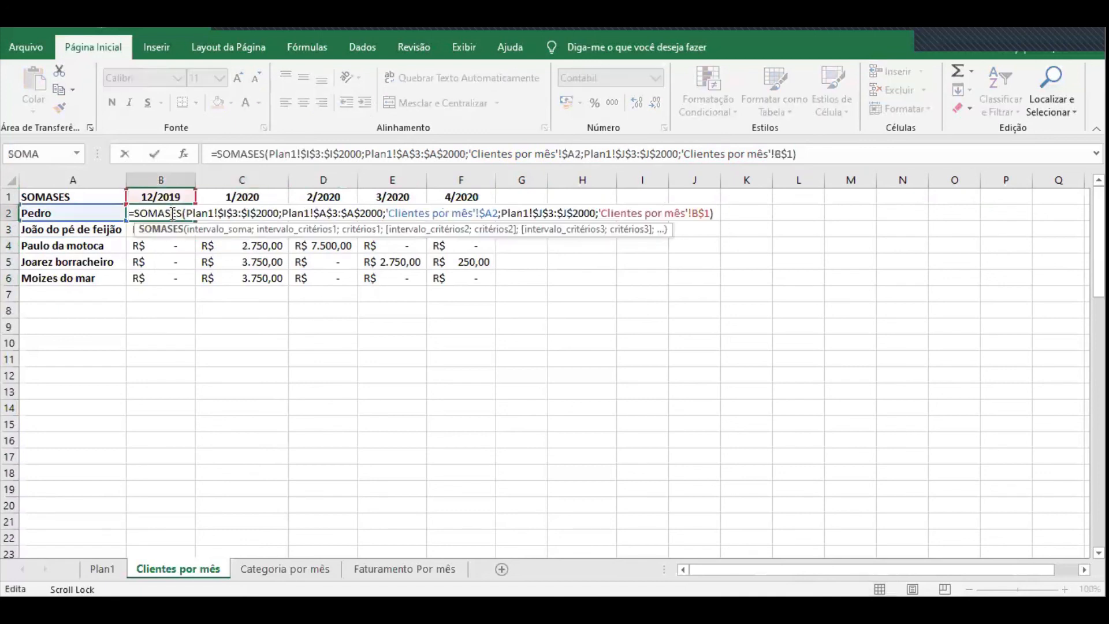
pyautogui.press('Escape')
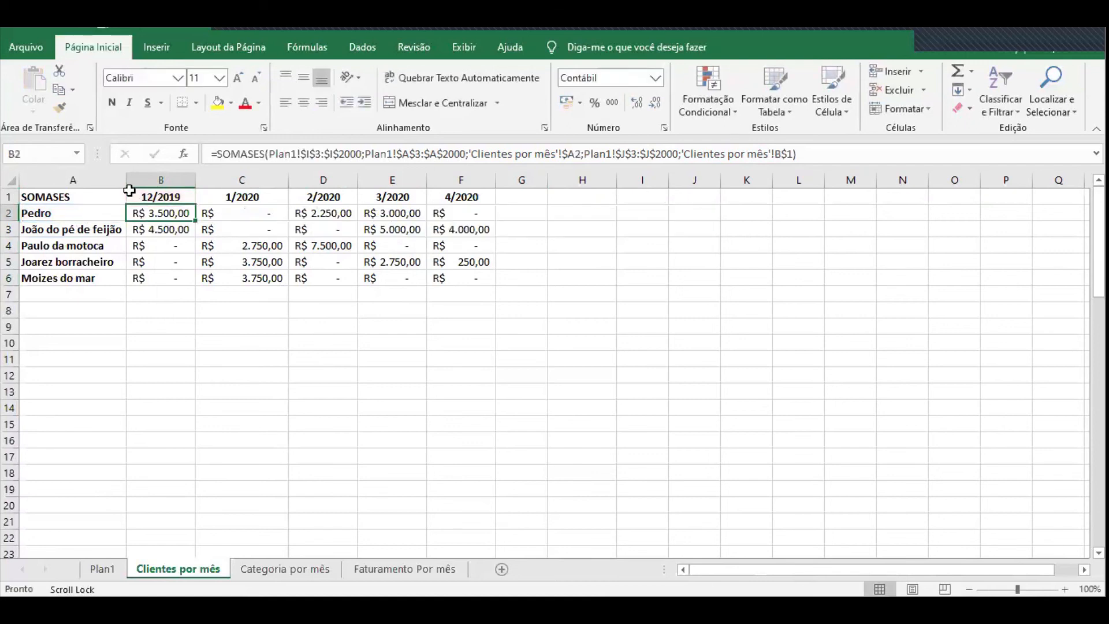
# Examine the formula in B3 and the client amounts month by month across the table A1:F6
pyautogui.doubleClick(159, 231)
pyautogui.press('Escape')
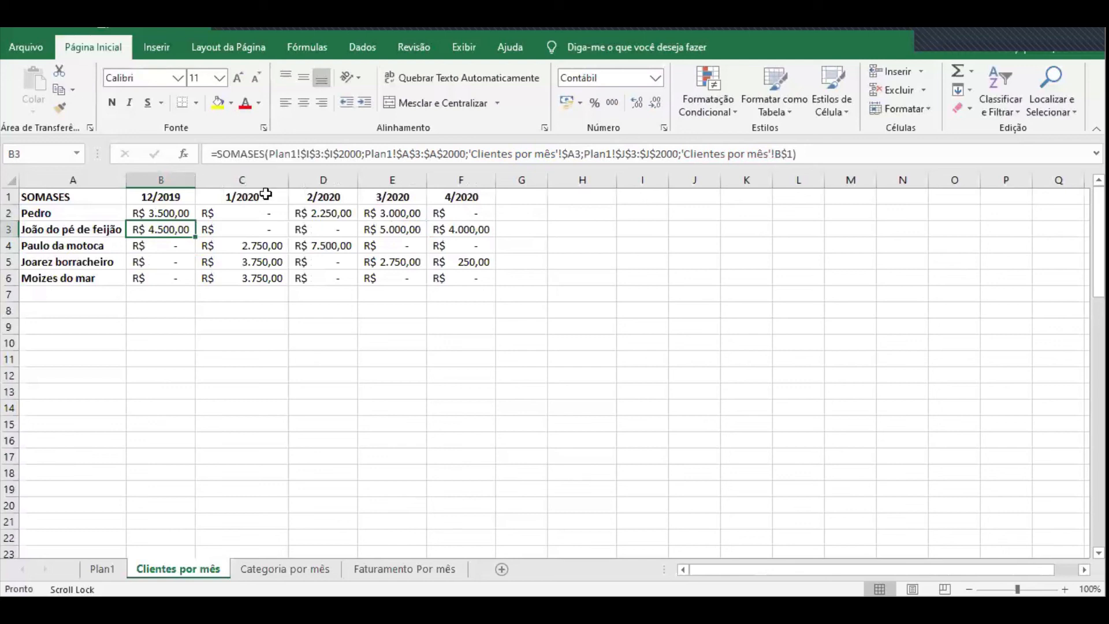
pyautogui.moveTo(230, 245); pyautogui.dragTo(238, 279)
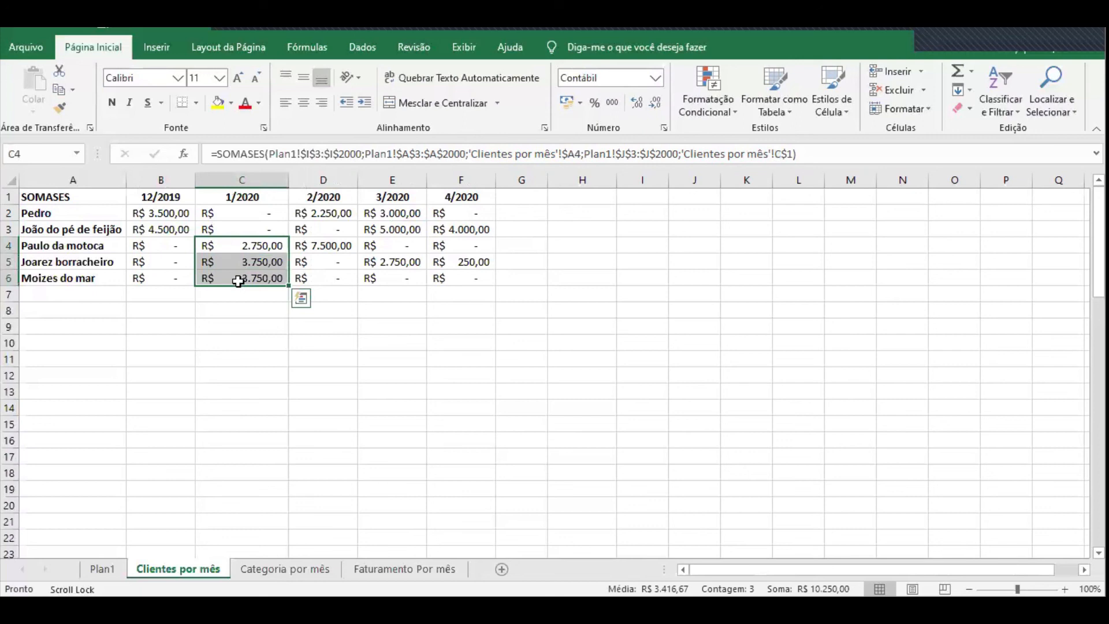
pyautogui.moveTo(341, 213); pyautogui.dragTo(337, 246)
pyautogui.click(337, 245)
pyautogui.click(329, 215)
pyautogui.moveTo(403, 215); pyautogui.dragTo(404, 278)
pyautogui.click(466, 262)
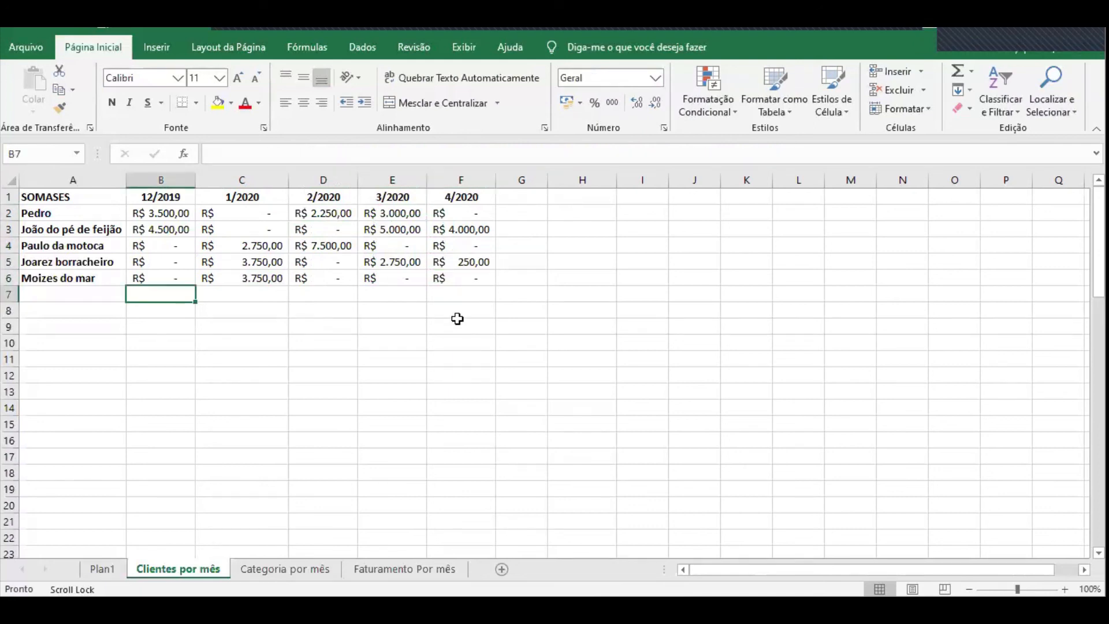
pyautogui.moveTo(476, 277); pyautogui.dragTo(36, 197)
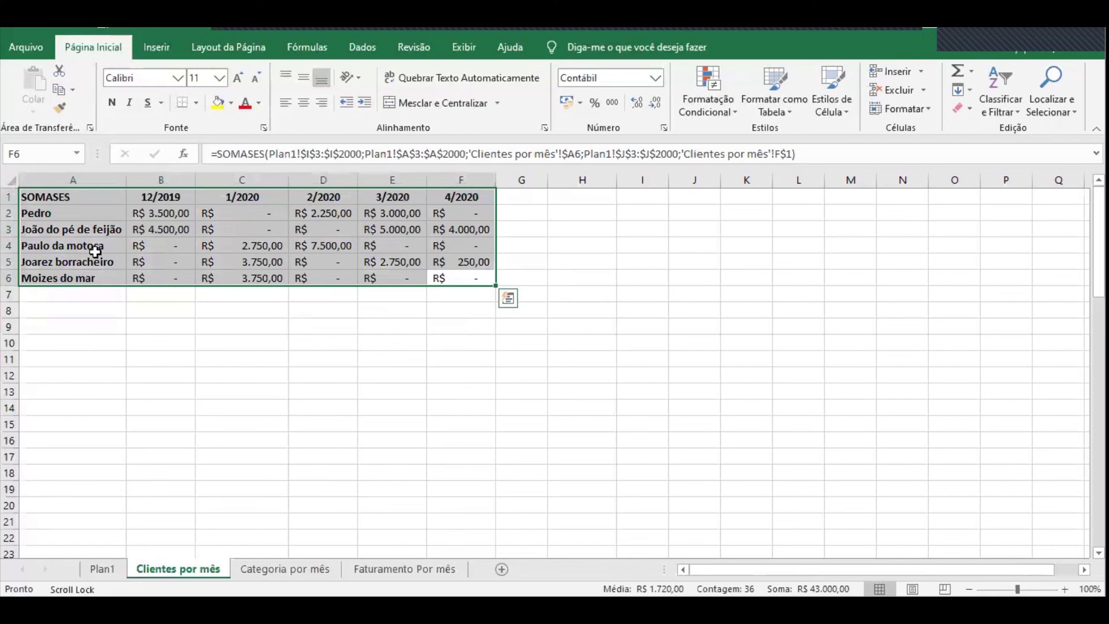
# Add a TOTAL label in A7 and total the 12/2019 column in B7 with =SOMA(B2:B6)
pyautogui.click(104, 294)
pyautogui.write('to')
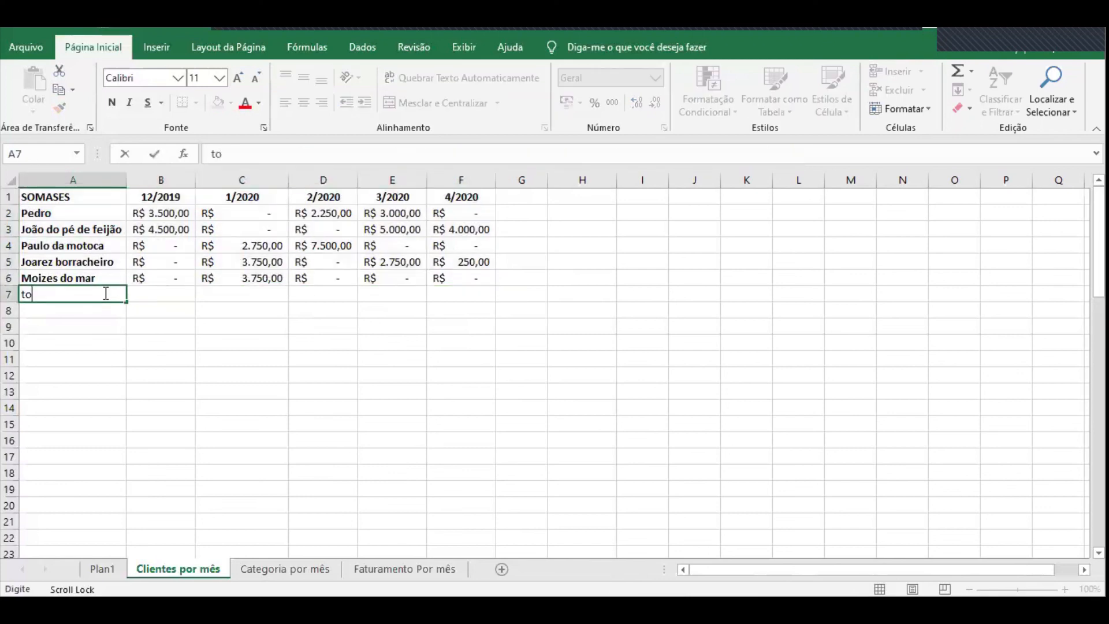
pyautogui.write('TOTAL')
pyautogui.press('Tab')
pyautogui.write('=SOMA(')
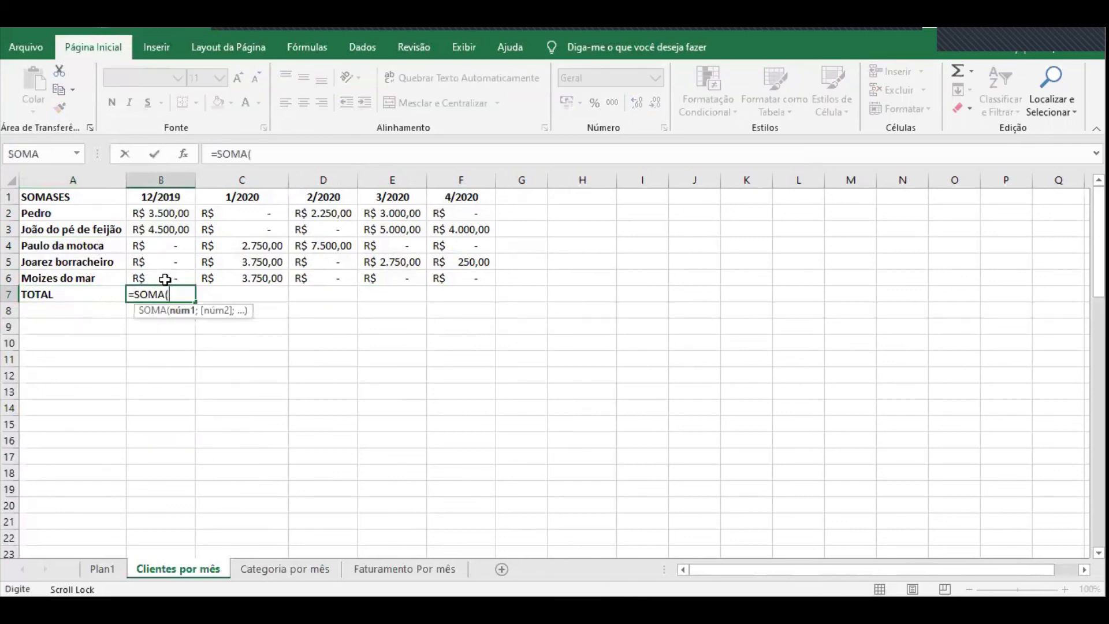
pyautogui.moveTo(165, 279); pyautogui.dragTo(168, 214)
pyautogui.write(')')
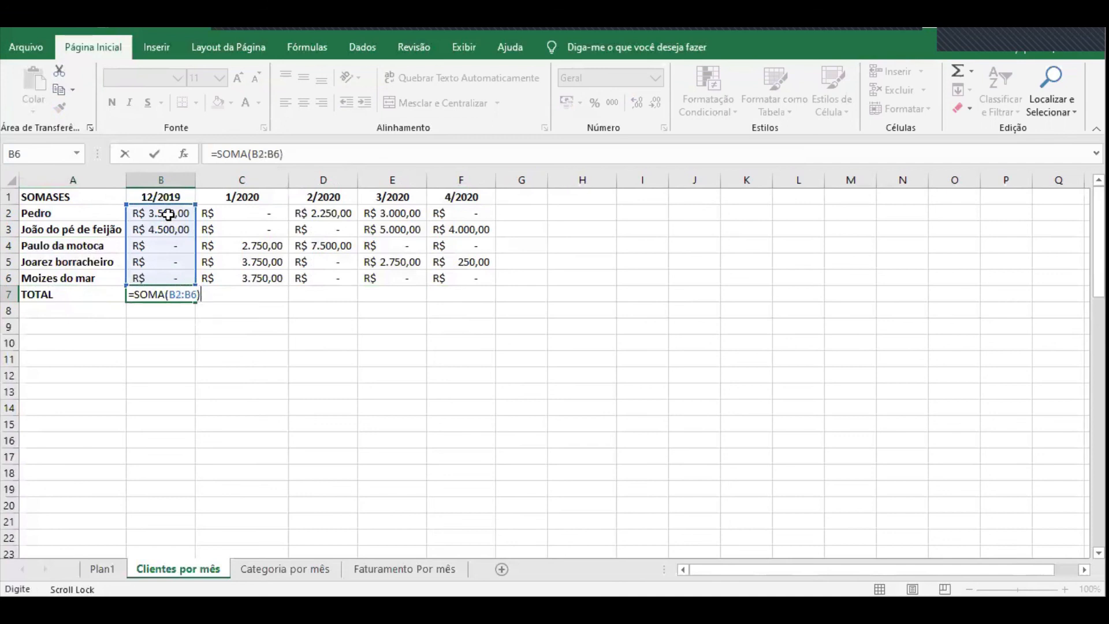
pyautogui.press('Return')
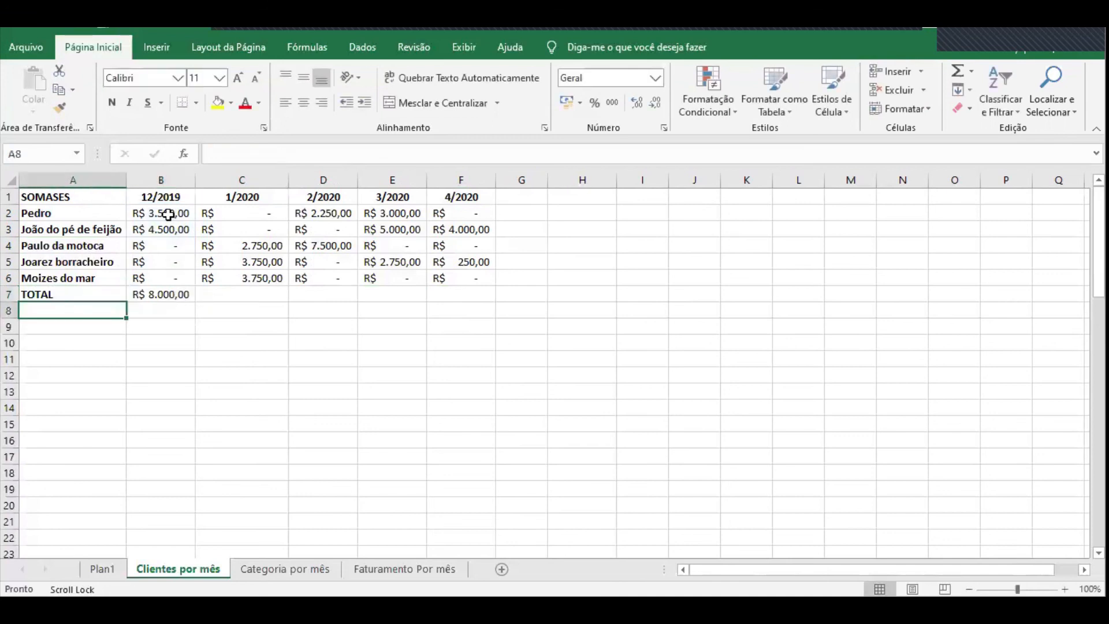
# Copy the B7 total formula across to F7 and autofit column E to its contents
pyautogui.click(169, 295)
pyautogui.hotkey('ctrl', 'c')
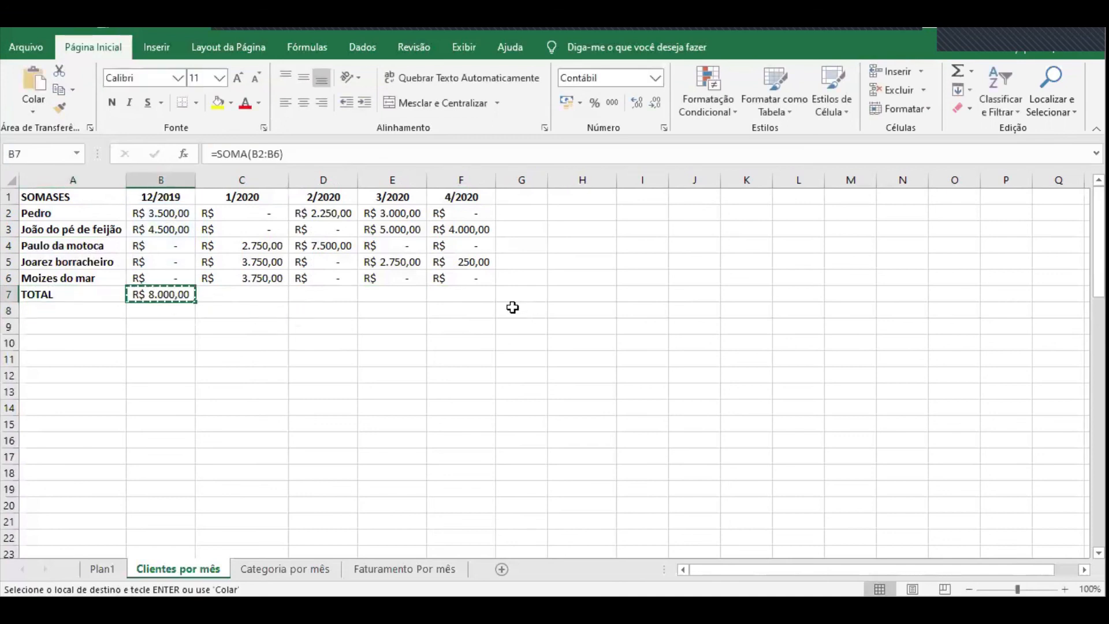
pyautogui.keyDown('shift'); pyautogui.click(455, 289); pyautogui.keyUp('shift')
pyautogui.hotkey('ctrl', 'v')
pyautogui.press('Escape')
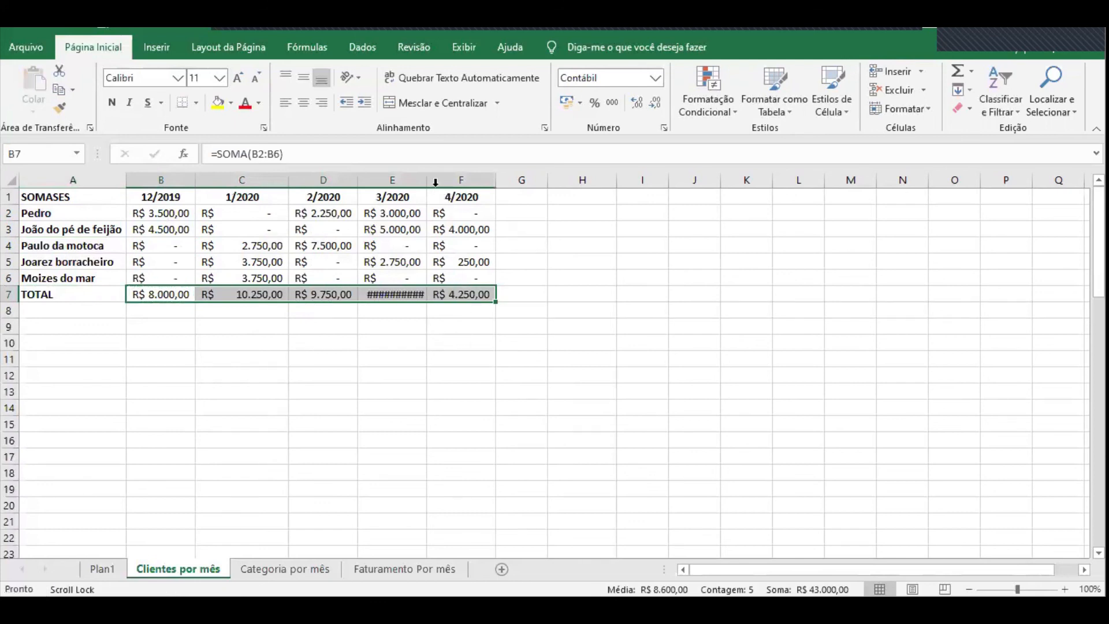
pyautogui.doubleClick(426, 178)
# Check which ranges the total formulas in B7, C7 and D7 sum, and review the 12/2019 total
pyautogui.doubleClick(174, 292)
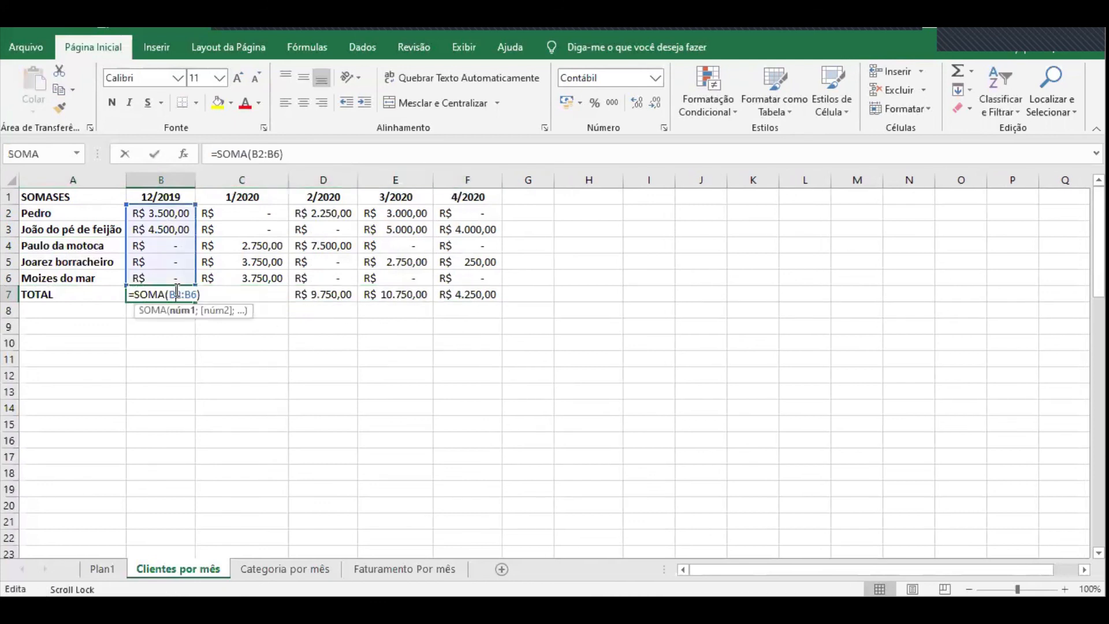
pyautogui.press('Escape')
pyautogui.doubleClick(246, 289)
pyautogui.press('Escape')
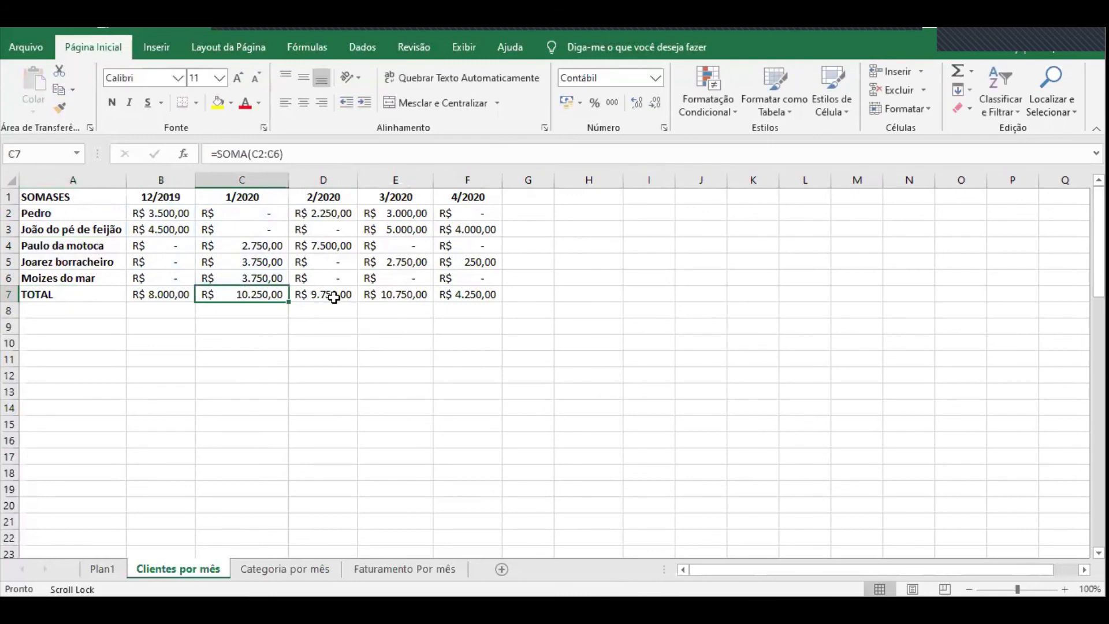
pyautogui.doubleClick(330, 294)
pyautogui.press('Escape')
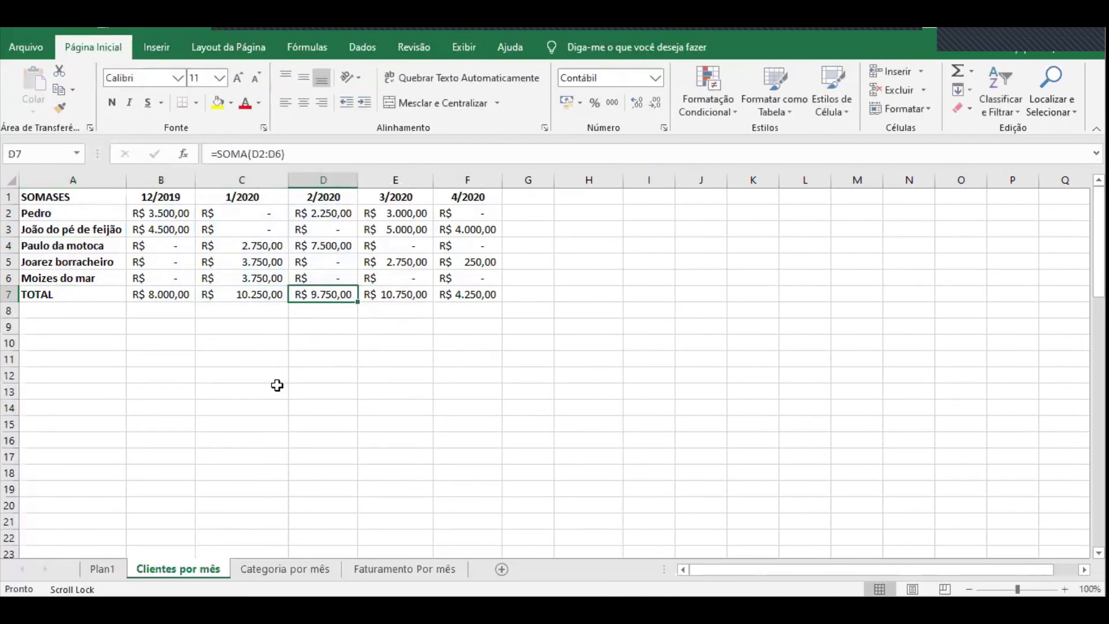
pyautogui.click(149, 196)
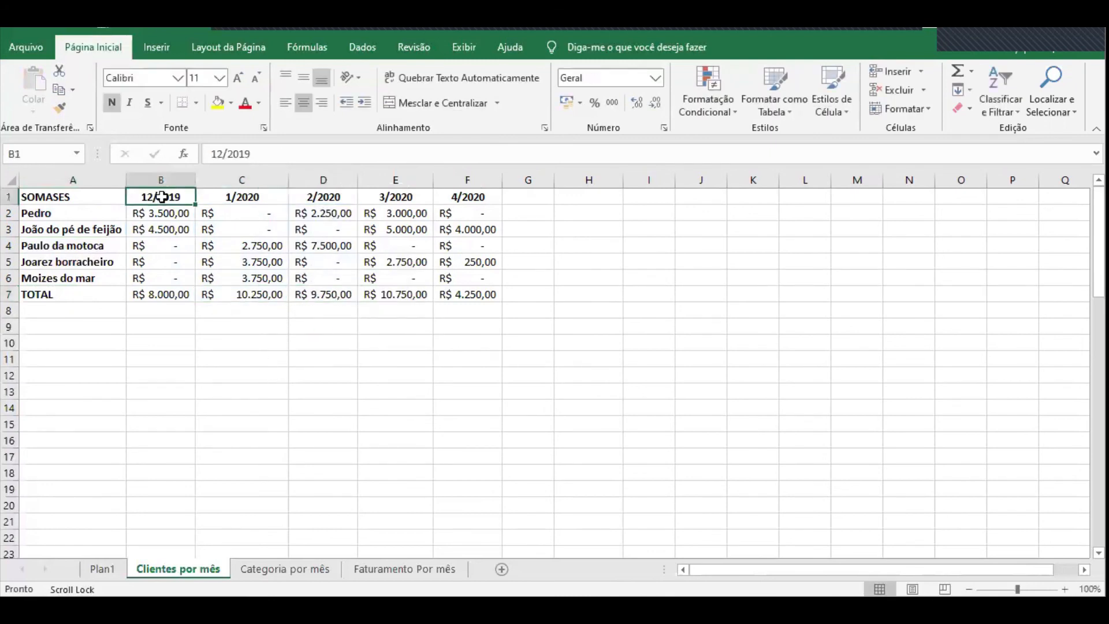
pyautogui.click(155, 297)
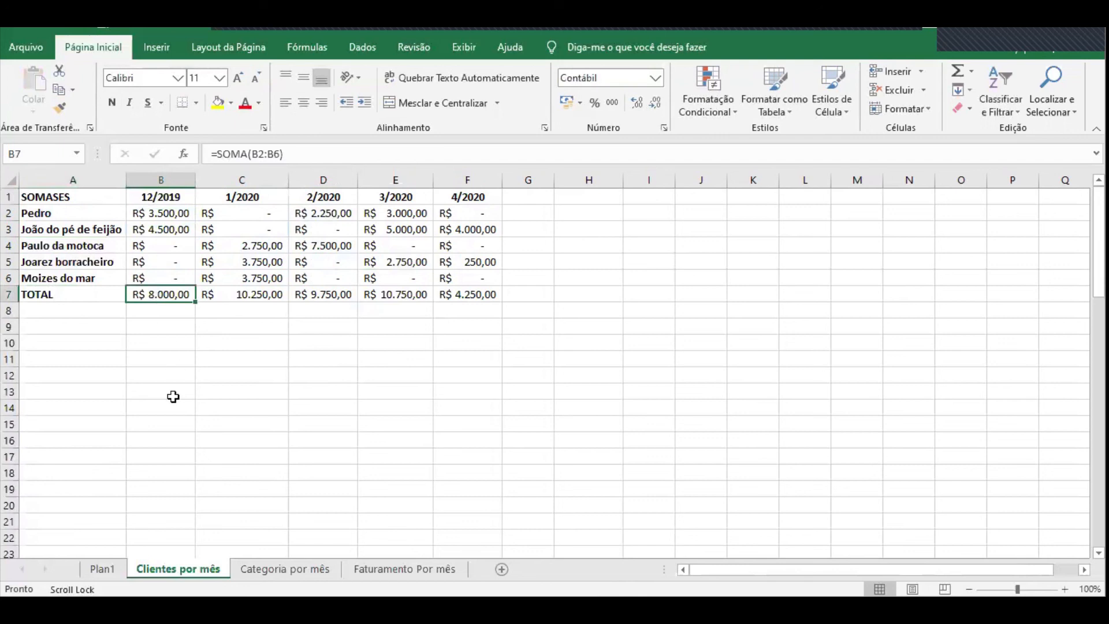
# Turn on filtering for the header row A2:L2 of the Plan1 sheet
pyautogui.click(103, 569)
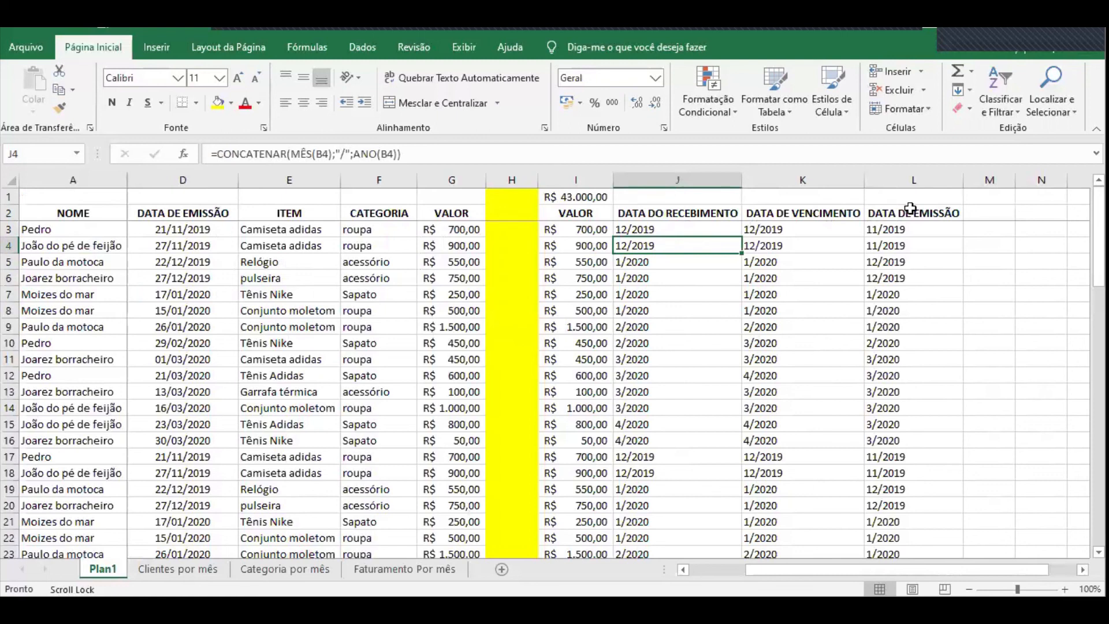
pyautogui.moveTo(919, 212); pyautogui.dragTo(11, 214)
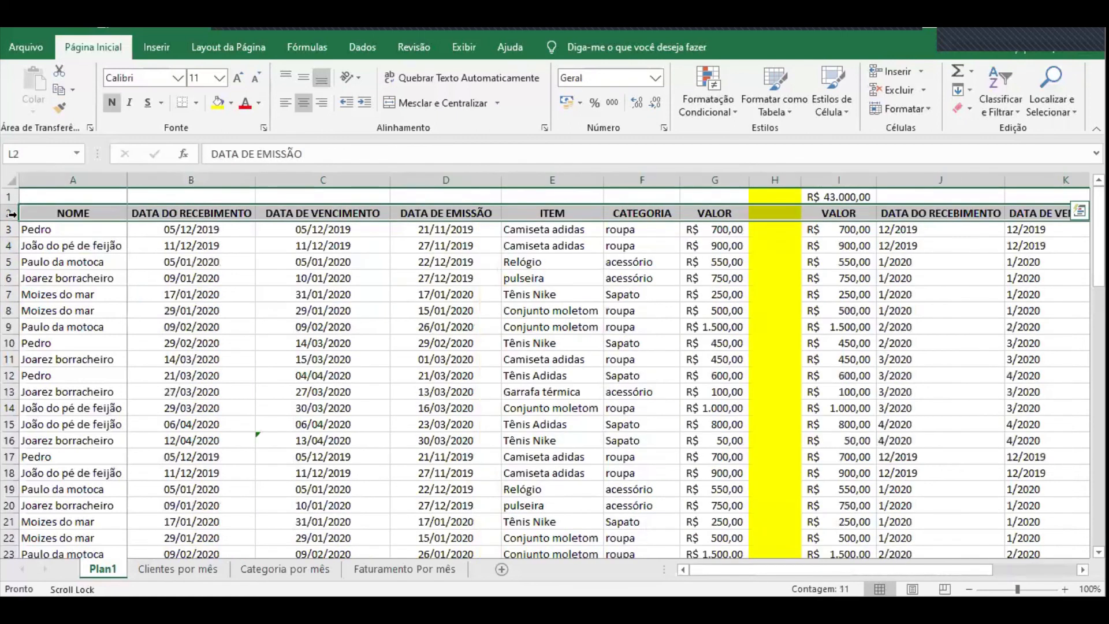
pyautogui.click(1002, 88)
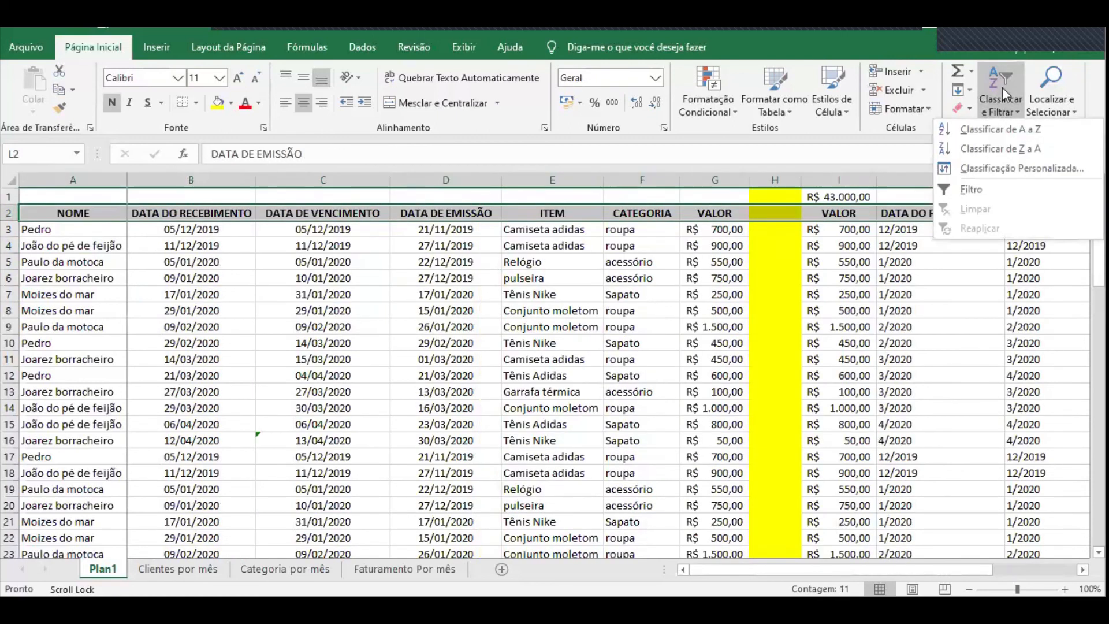
pyautogui.click(993, 188)
pyautogui.moveTo(763, 568); pyautogui.dragTo(837, 563)
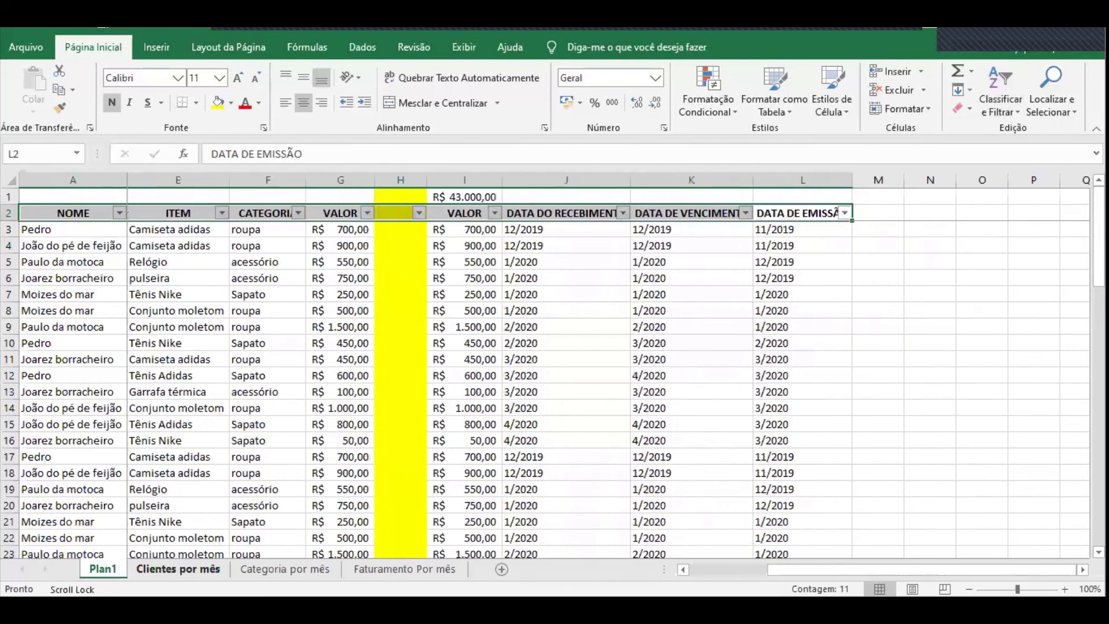
# Filter DATA DO RECEBIMENTO on Plan1 to 12/2019 and check the subtotal in I1 against the month's total on Clientes por mês
pyautogui.click(178, 569)
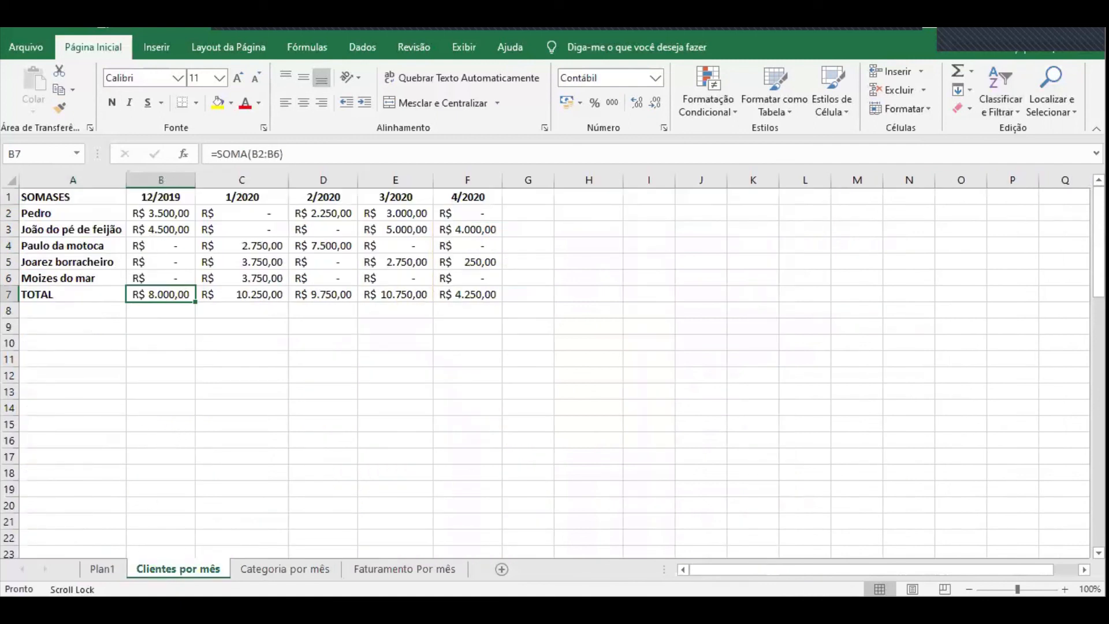
pyautogui.hotkey('ctrl', 'pageup')
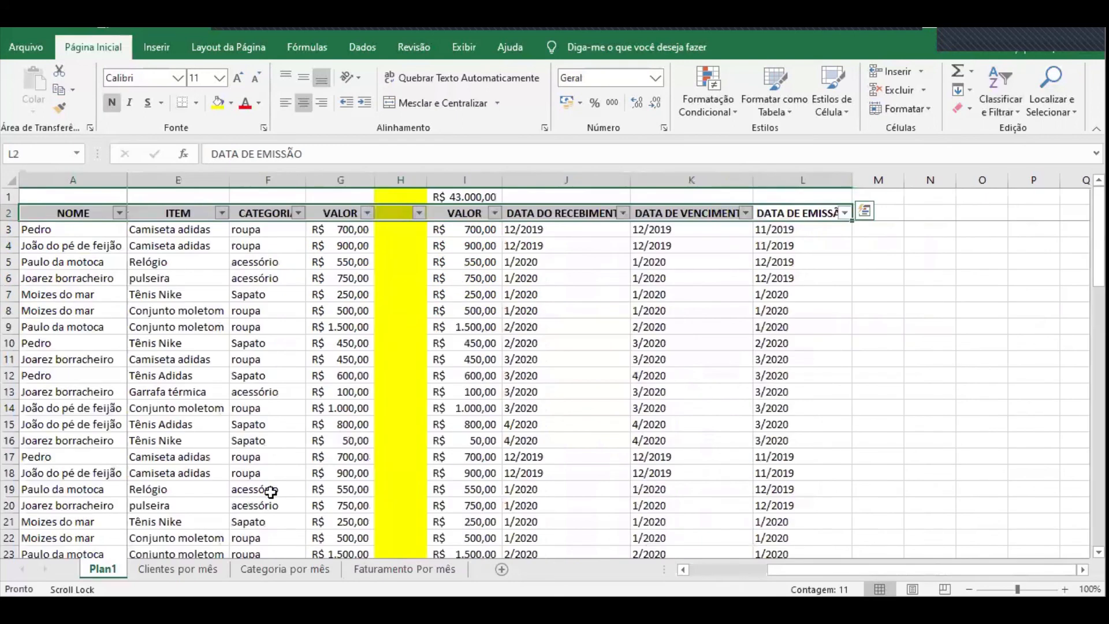
pyautogui.click(714, 267)
pyautogui.click(623, 213)
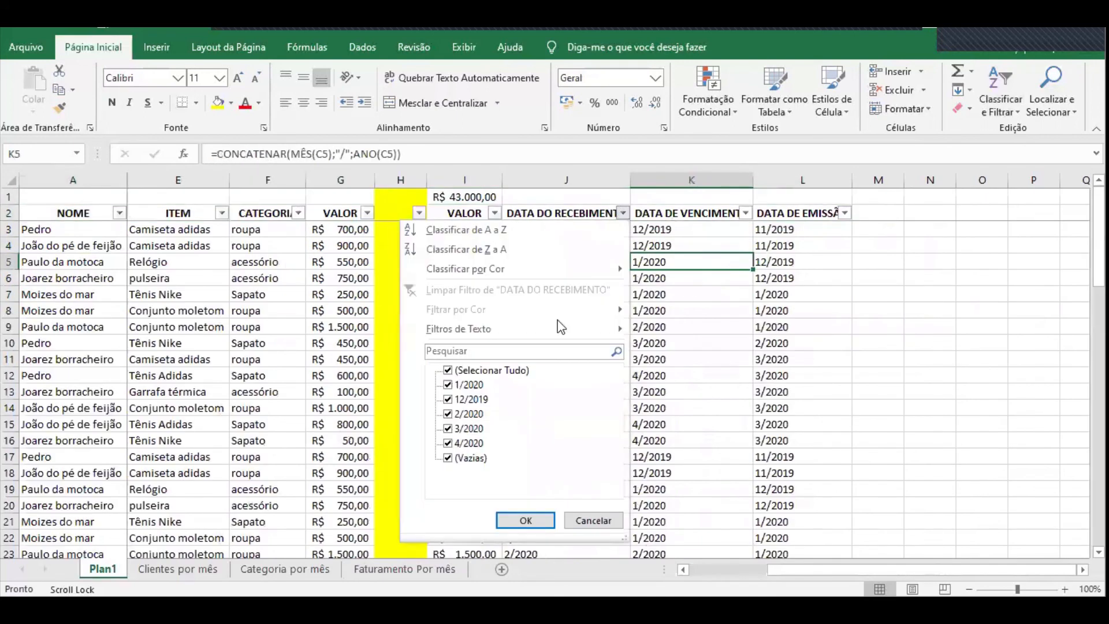
pyautogui.click(449, 370)
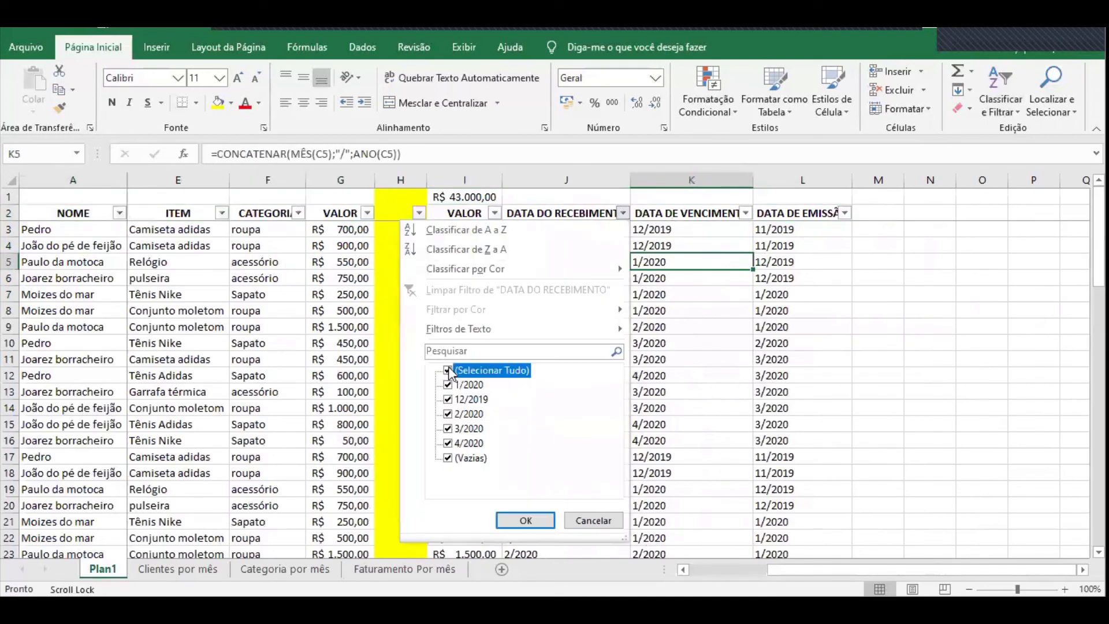
pyautogui.click(448, 399)
pyautogui.click(511, 520)
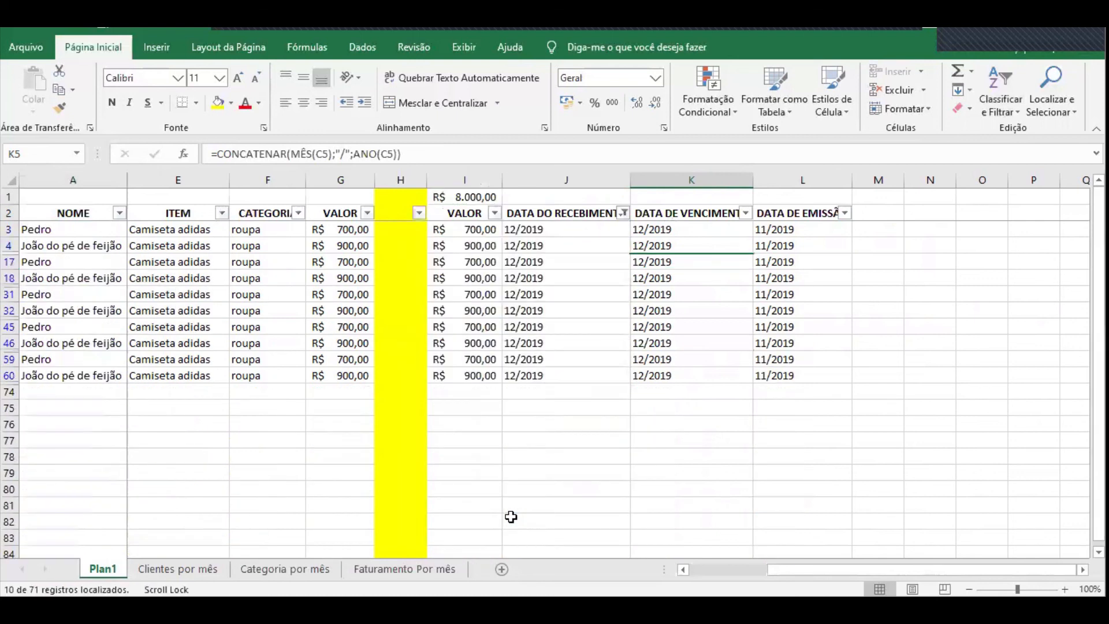
pyautogui.click(474, 197)
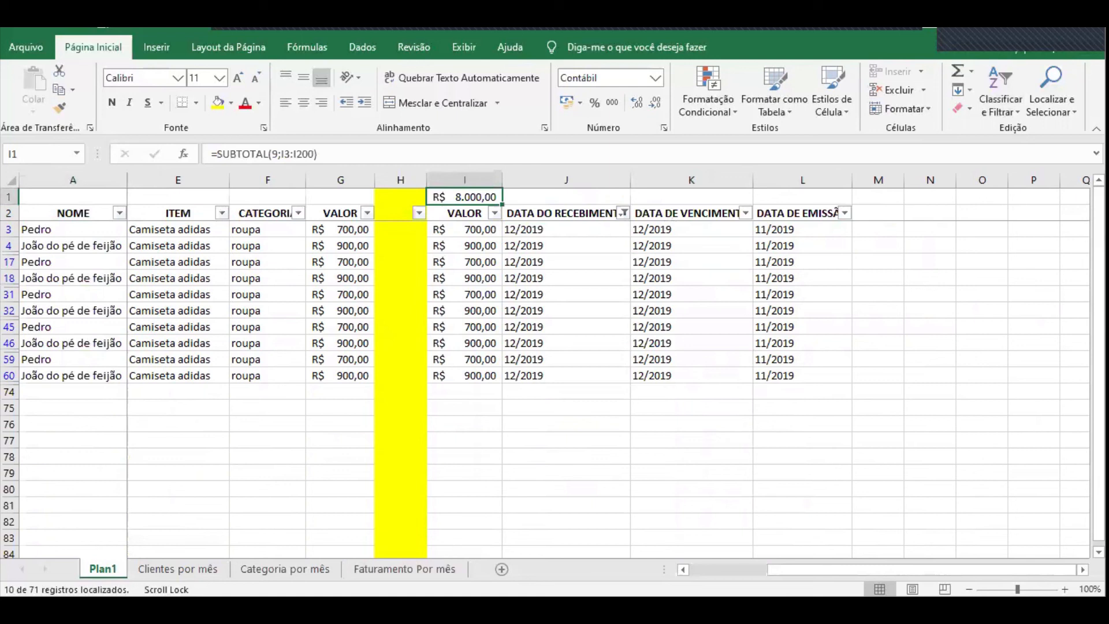
# Filter NOME on Plan1 to the client in row 2 of Clientes por mês and compare the I1 subtotal with B2
pyautogui.click(199, 568)
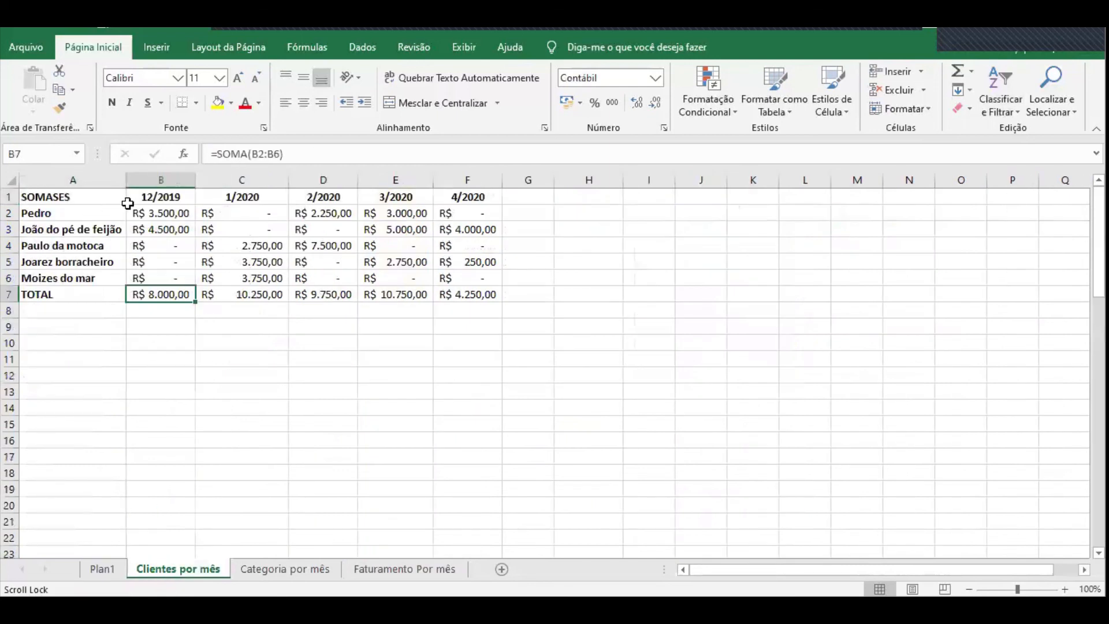
pyautogui.click(180, 213)
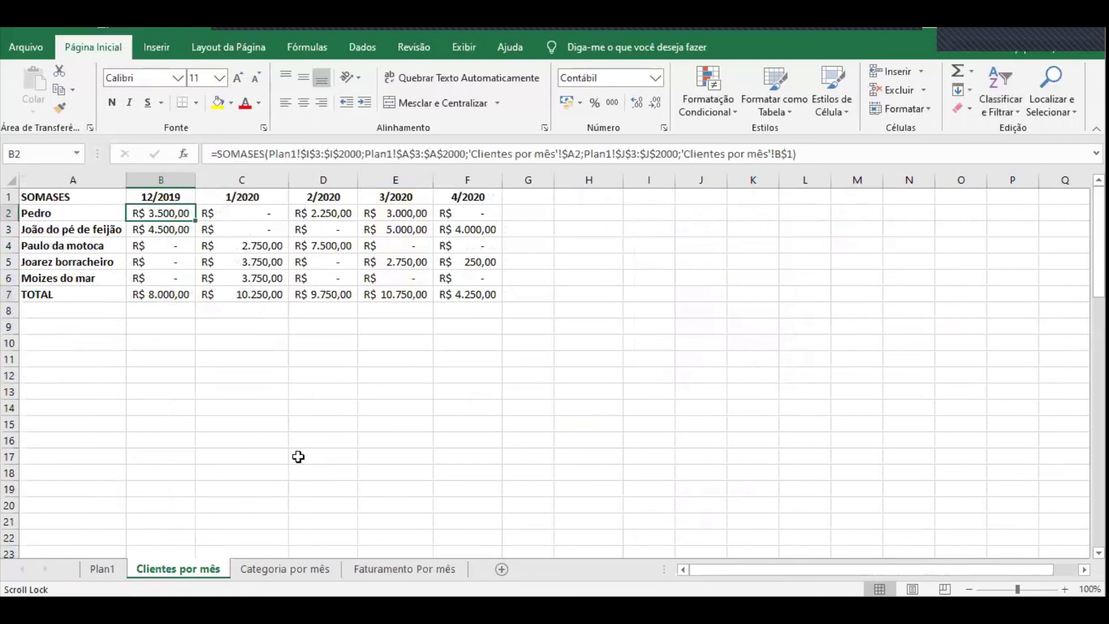
pyautogui.click(98, 569)
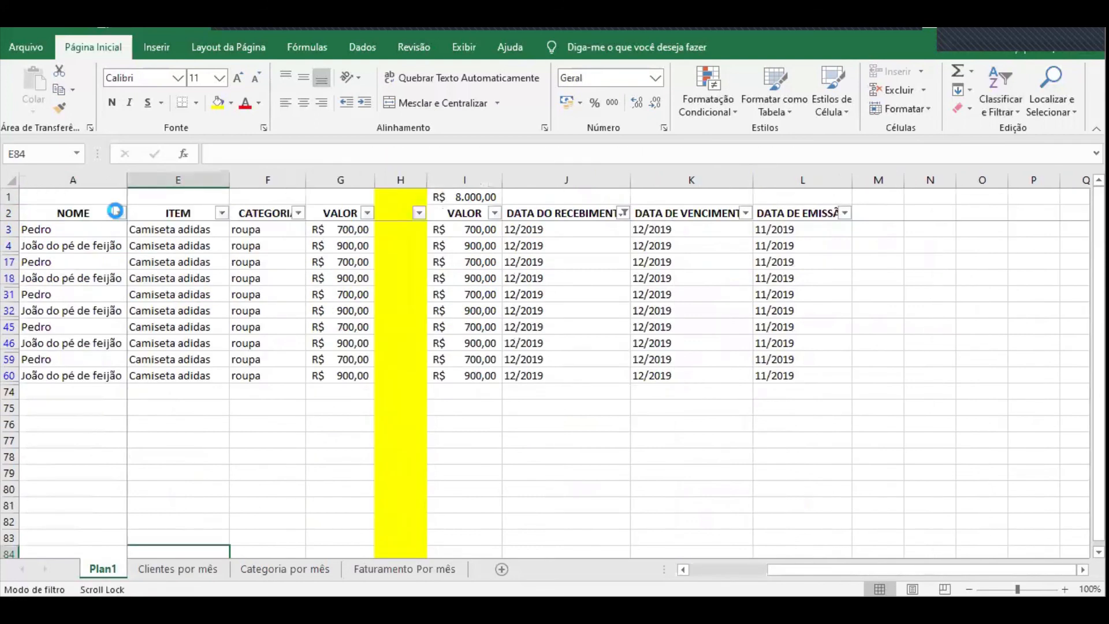
pyautogui.click(119, 214)
pyautogui.click(47, 370)
pyautogui.click(47, 399)
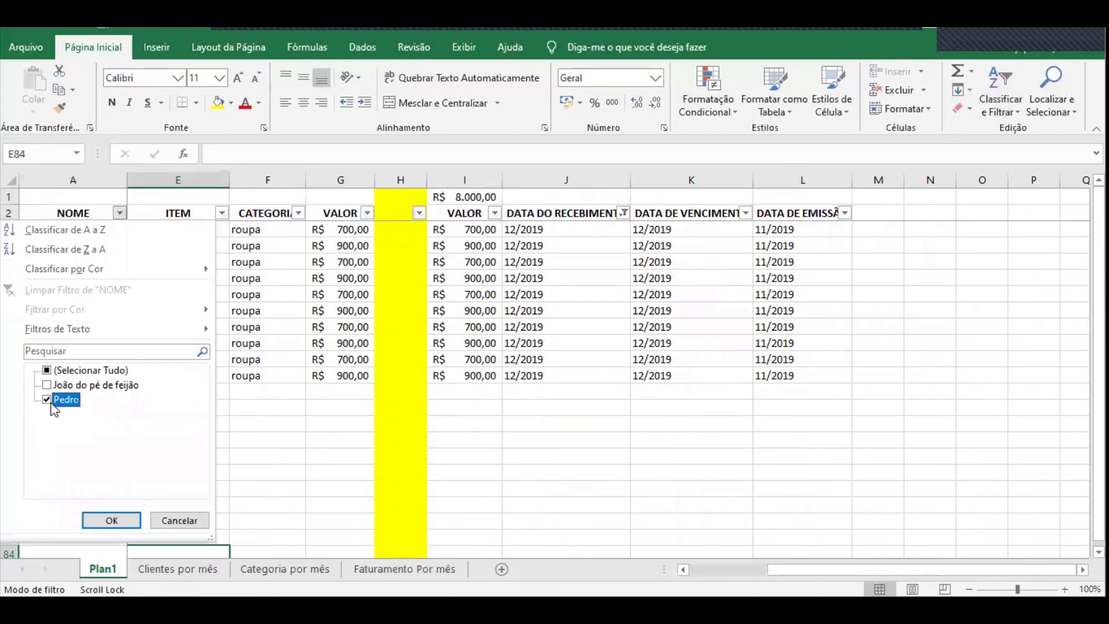
pyautogui.click(112, 520)
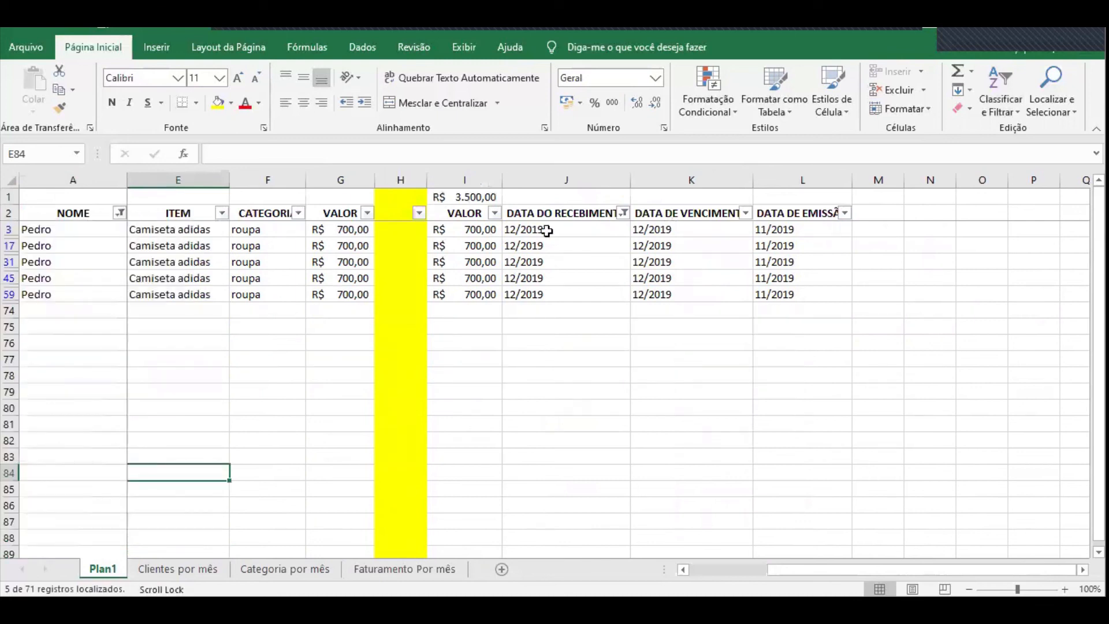
pyautogui.click(472, 198)
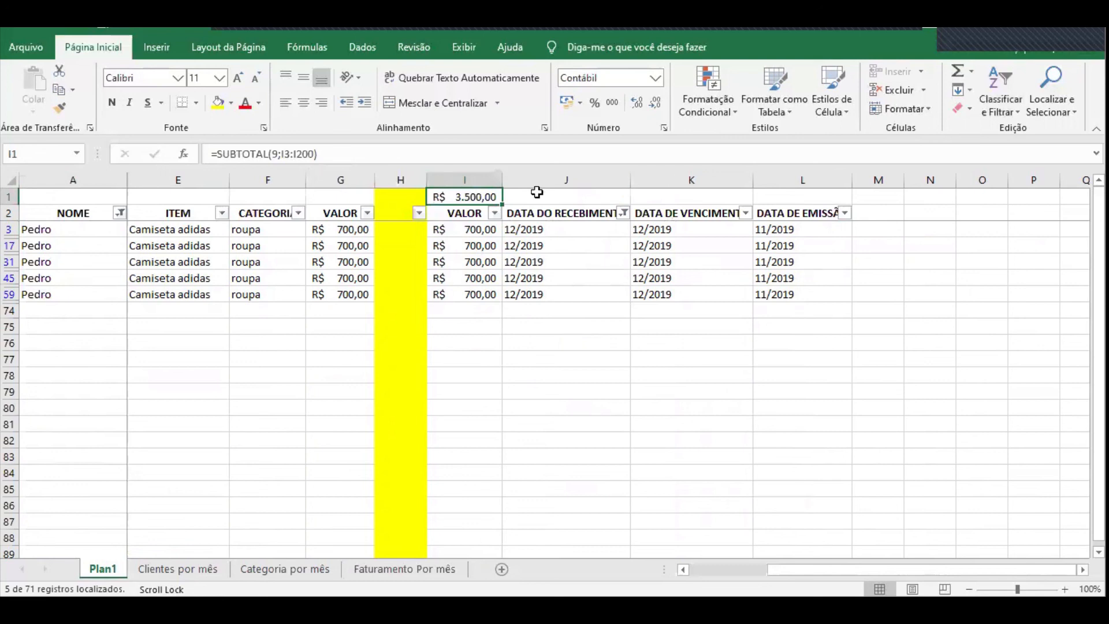
# Show all records on Plan1 again by reselecting every value in the DATA DO RECEBIMENTO and NOME filters
pyautogui.click(624, 214)
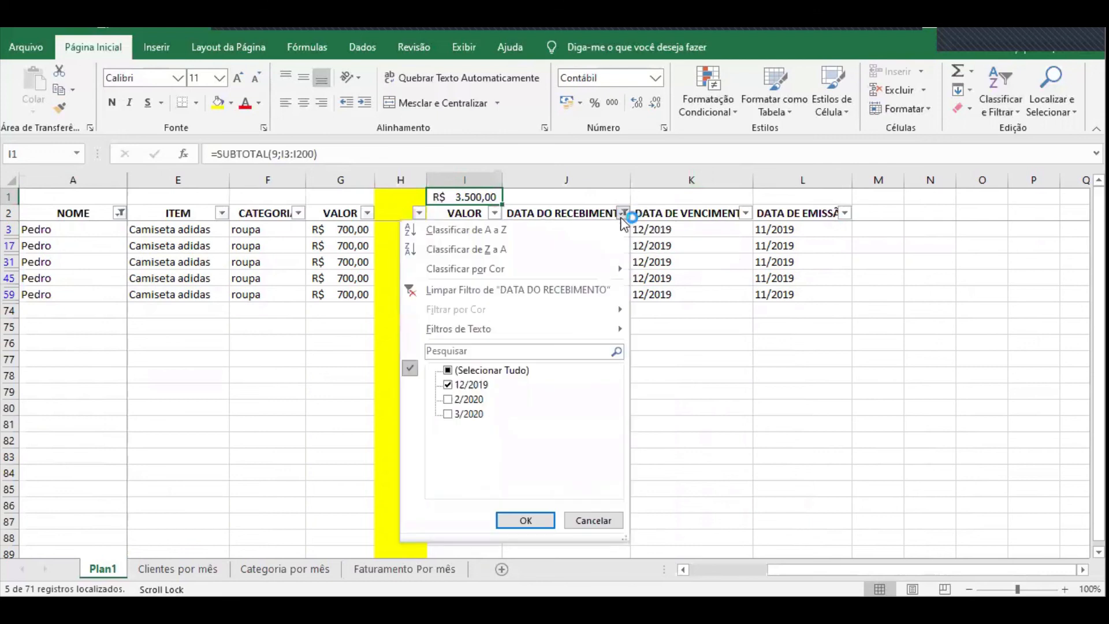
pyautogui.click(465, 371)
pyautogui.click(525, 520)
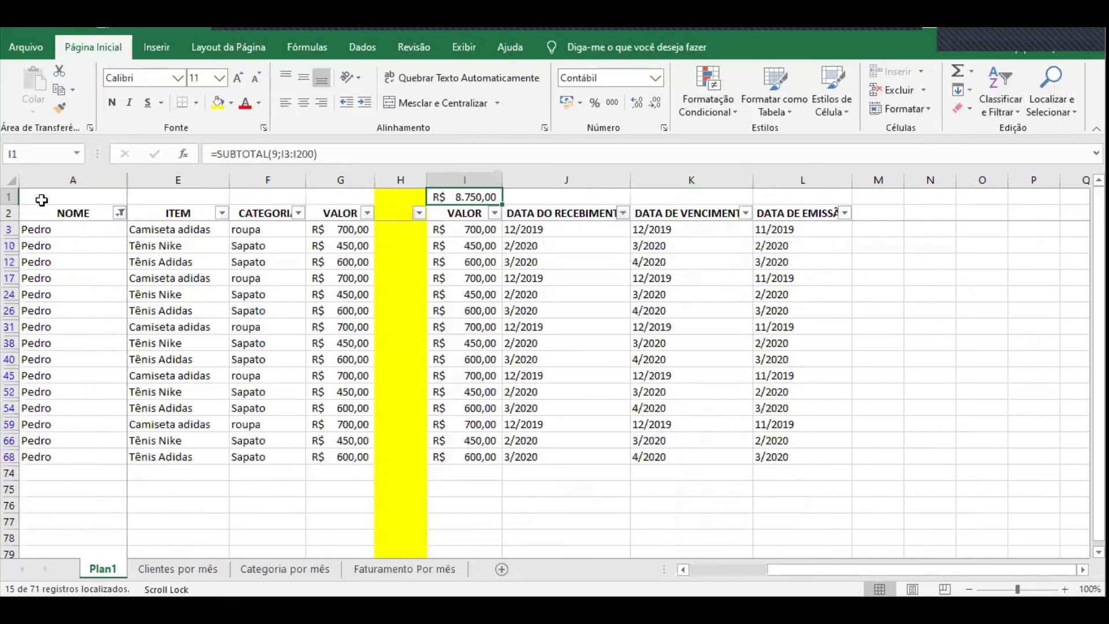
pyautogui.click(119, 213)
pyautogui.click(89, 370)
pyautogui.click(112, 519)
# Look through the Clientes por mês and Categoria por mês sheets and open Faturamento Por mês
pyautogui.click(178, 569)
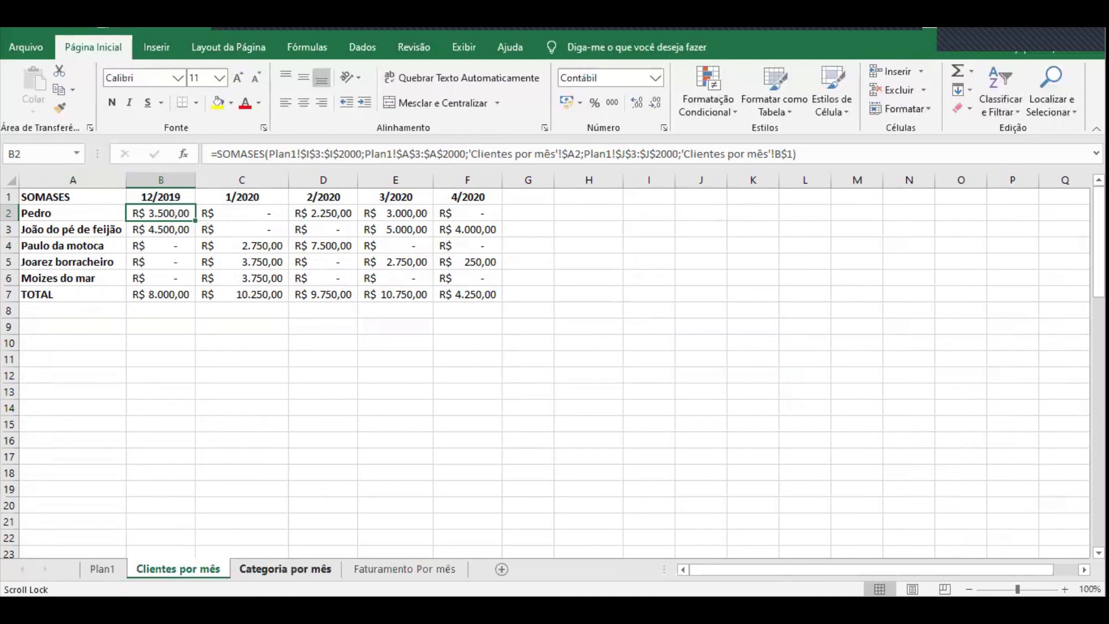
pyautogui.click(286, 569)
pyautogui.click(404, 569)
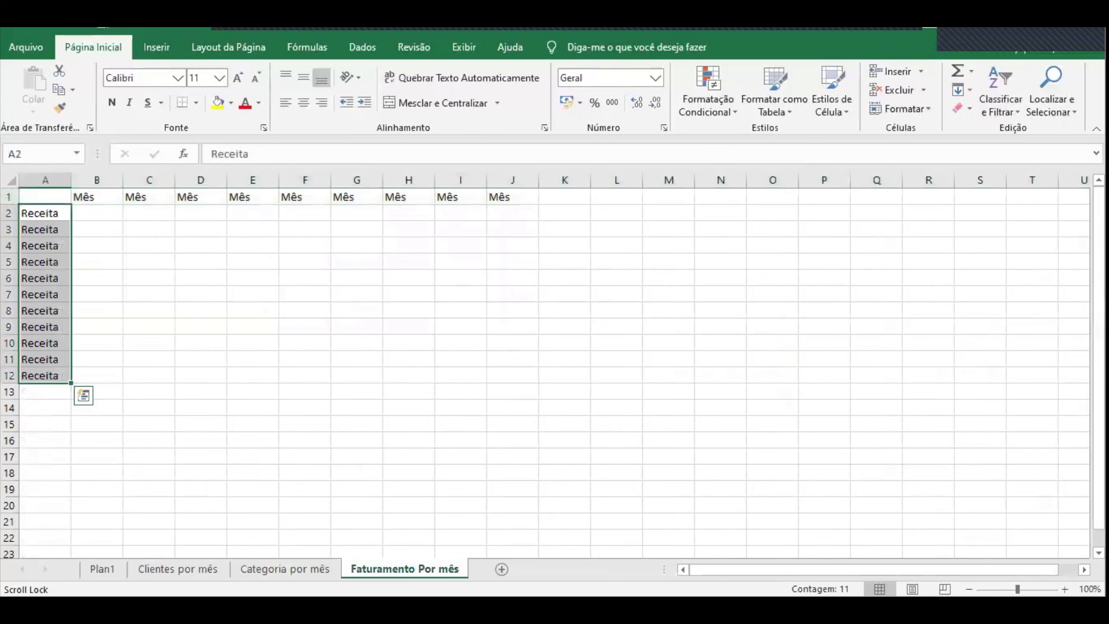
# Compare the layouts of the Categoria por mês, Plan1 and Clientes por mês sheets
pyautogui.click(285, 569)
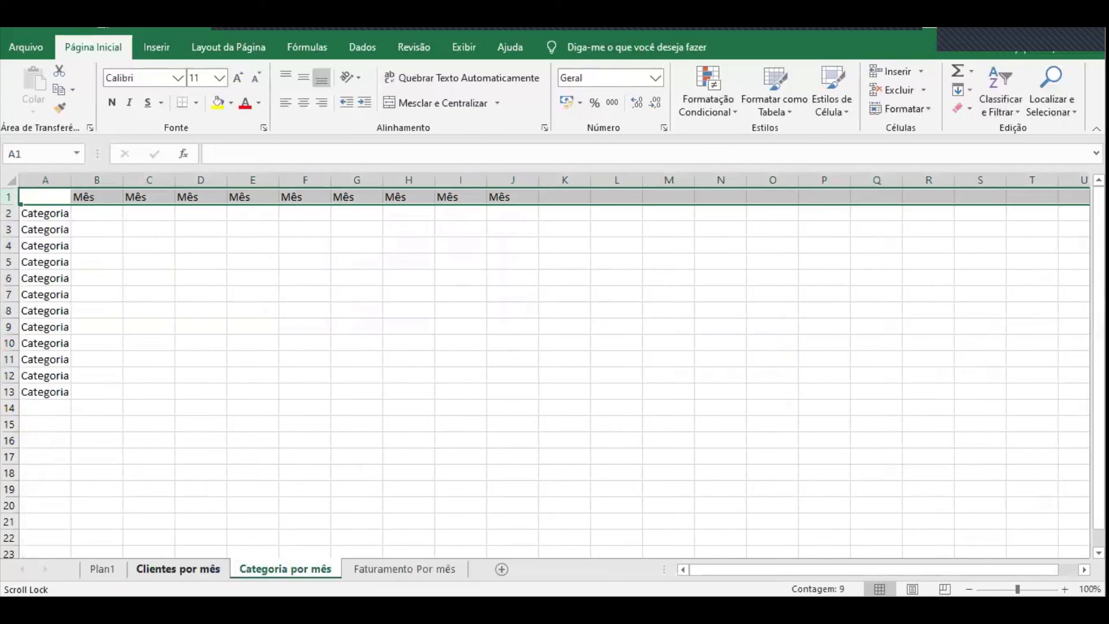
pyautogui.click(102, 569)
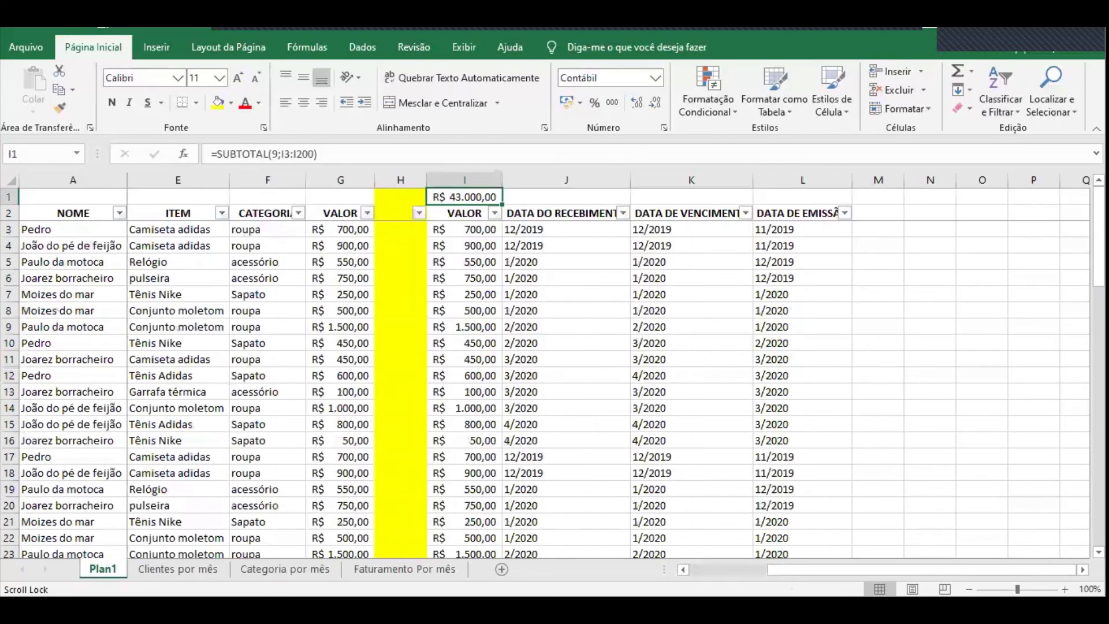
pyautogui.click(178, 569)
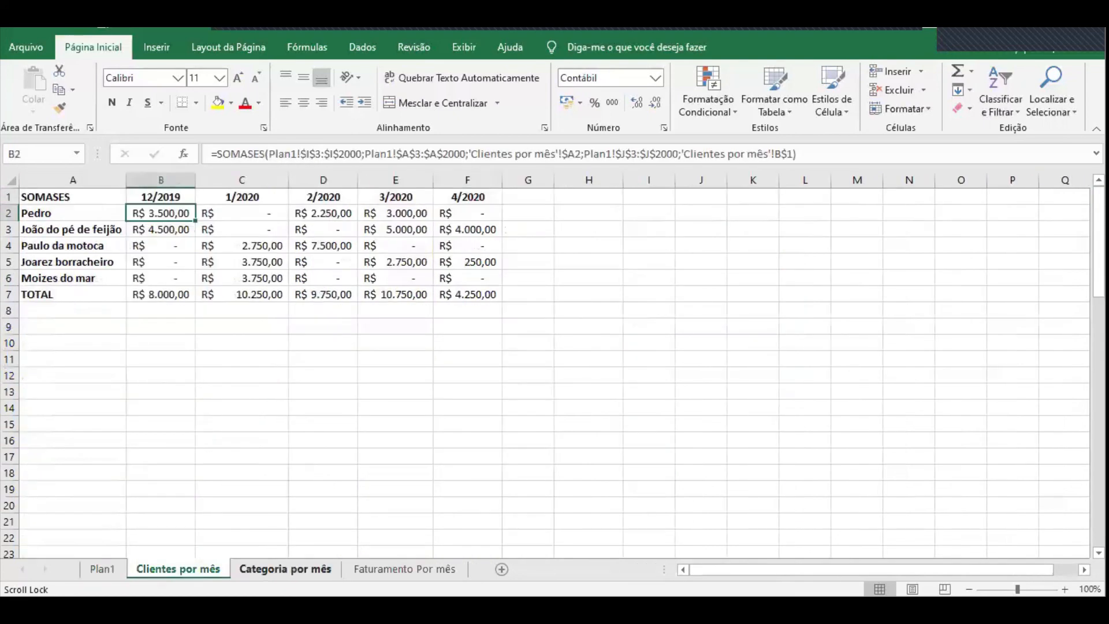
pyautogui.click(285, 569)
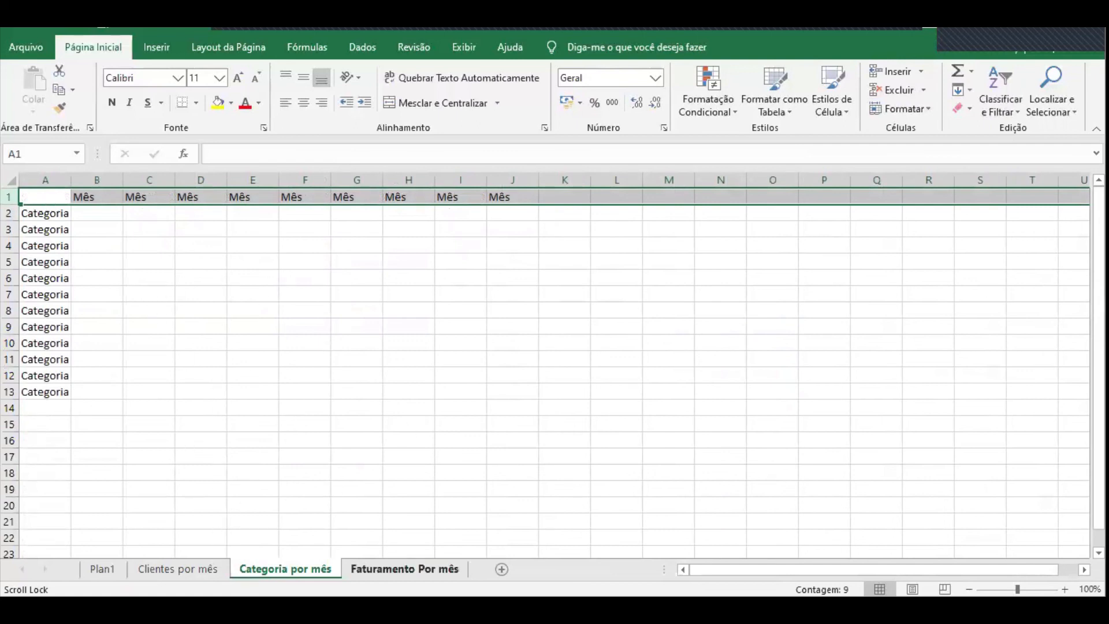
# Delete the repeated Receita labels in A3:A12 on Faturamento Por mês, keeping only the one in A2
pyautogui.click(404, 569)
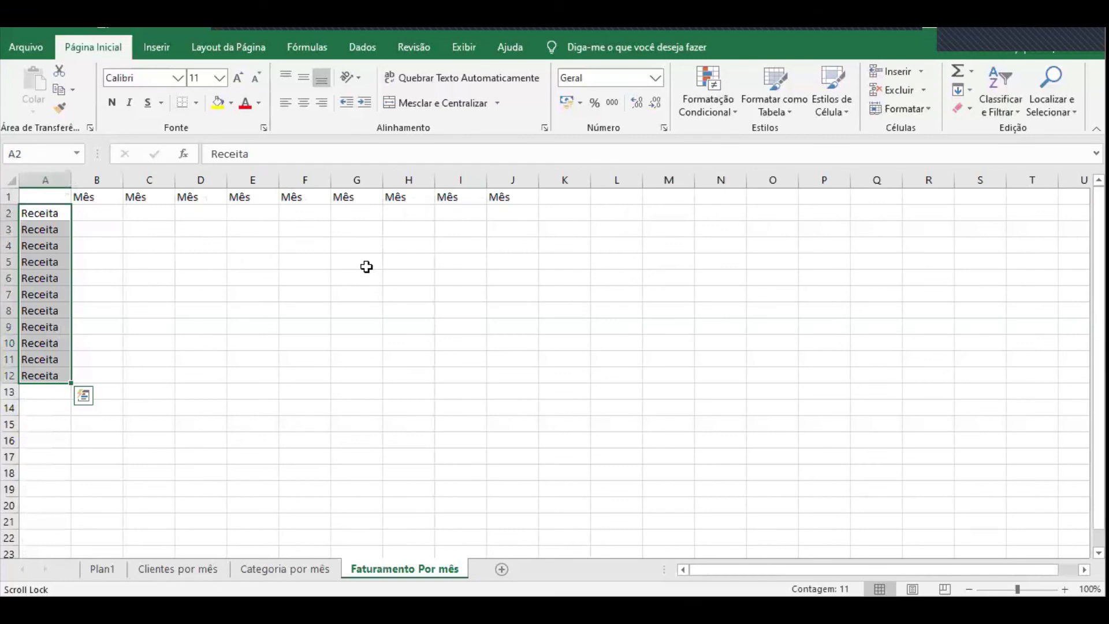
pyautogui.click(39, 227)
pyautogui.moveTo(40, 227); pyautogui.dragTo(42, 378)
pyautogui.press('Delete')
pyautogui.click(292, 315)
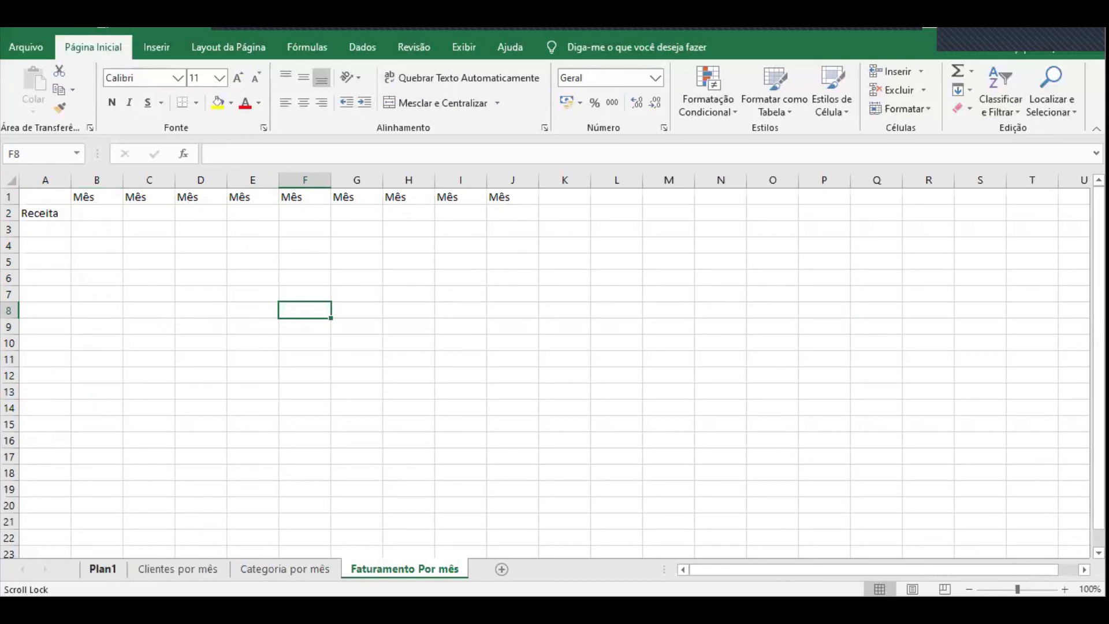
# Look over the Categoria por mês and Faturamento Por mês sheets and go back to Clientes por mês
pyautogui.click(286, 569)
pyautogui.click(405, 569)
pyautogui.click(286, 569)
pyautogui.click(179, 569)
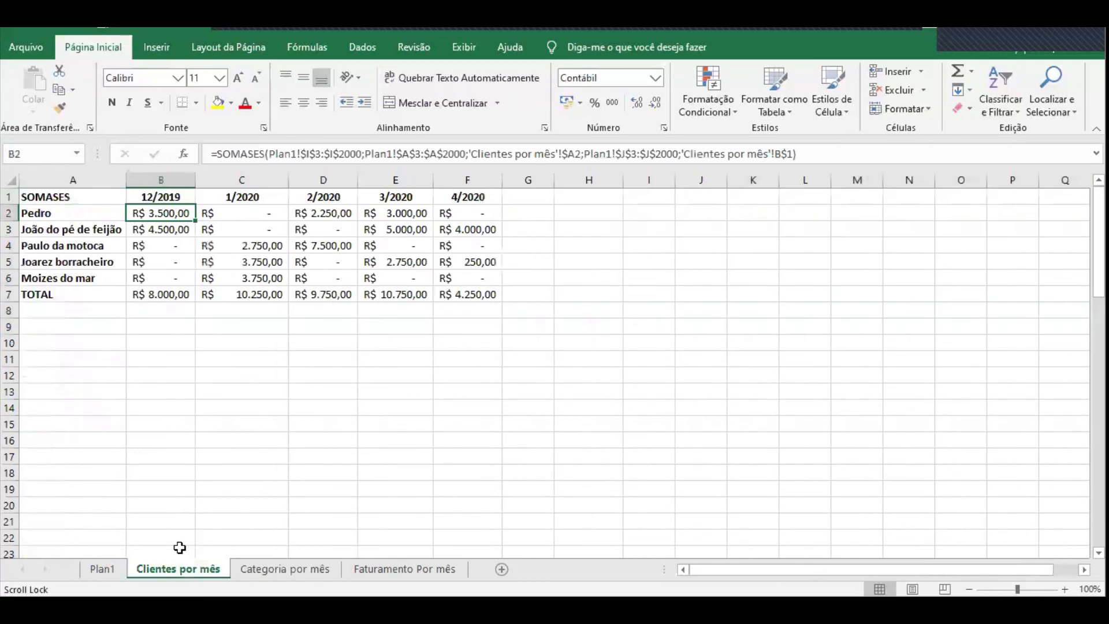